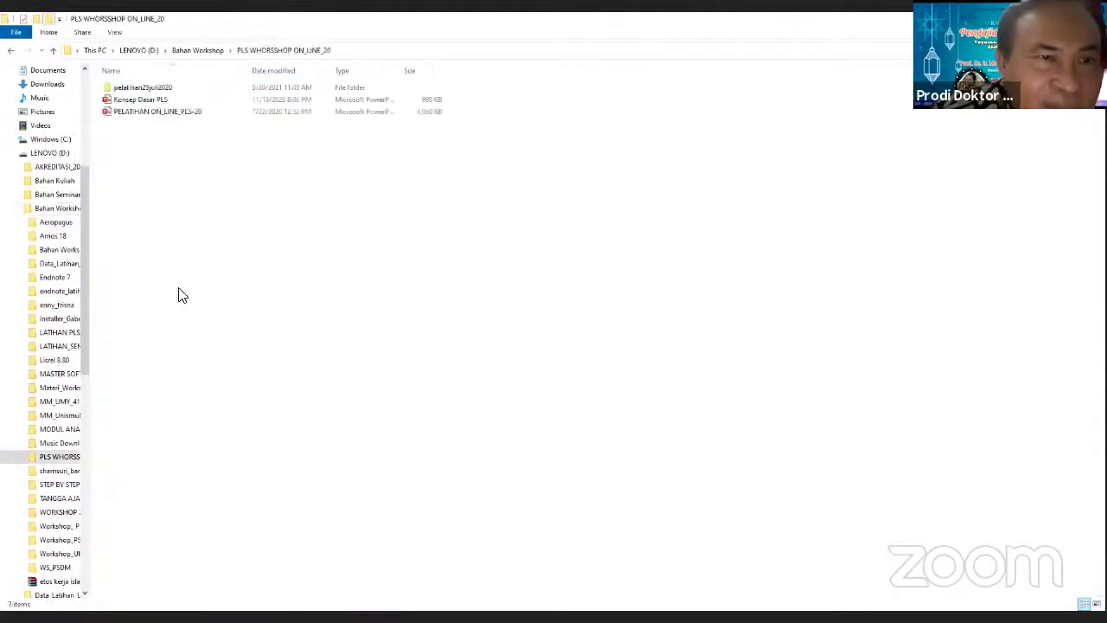
- Look through the pelatihan25juli2020 folder and return to the Bahan Workshop folder
double_click(155, 89)
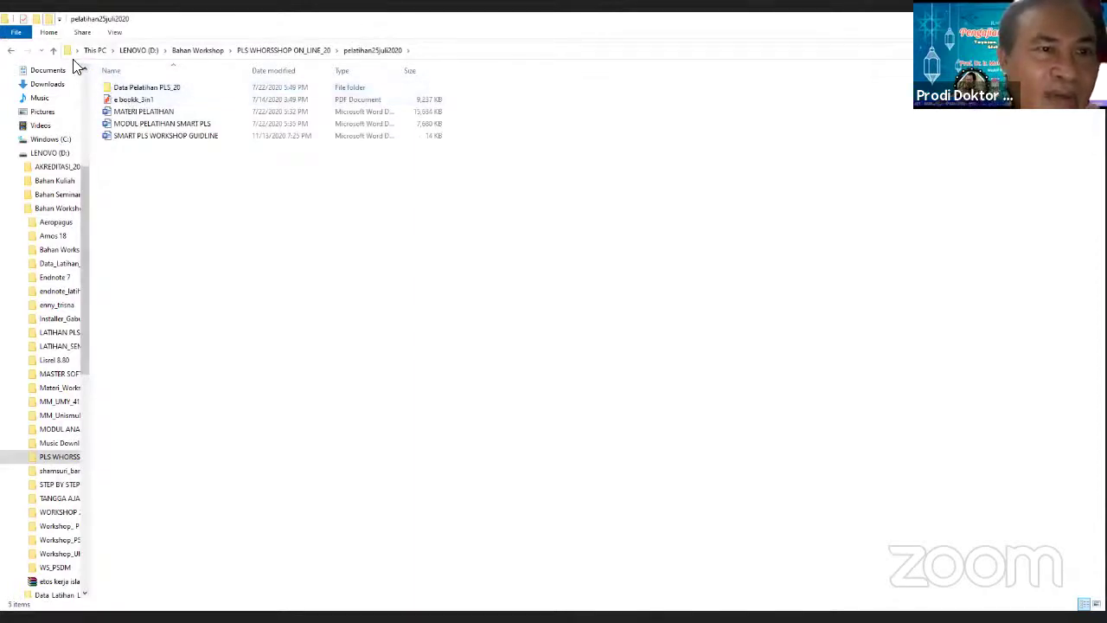
left_click(53, 50)
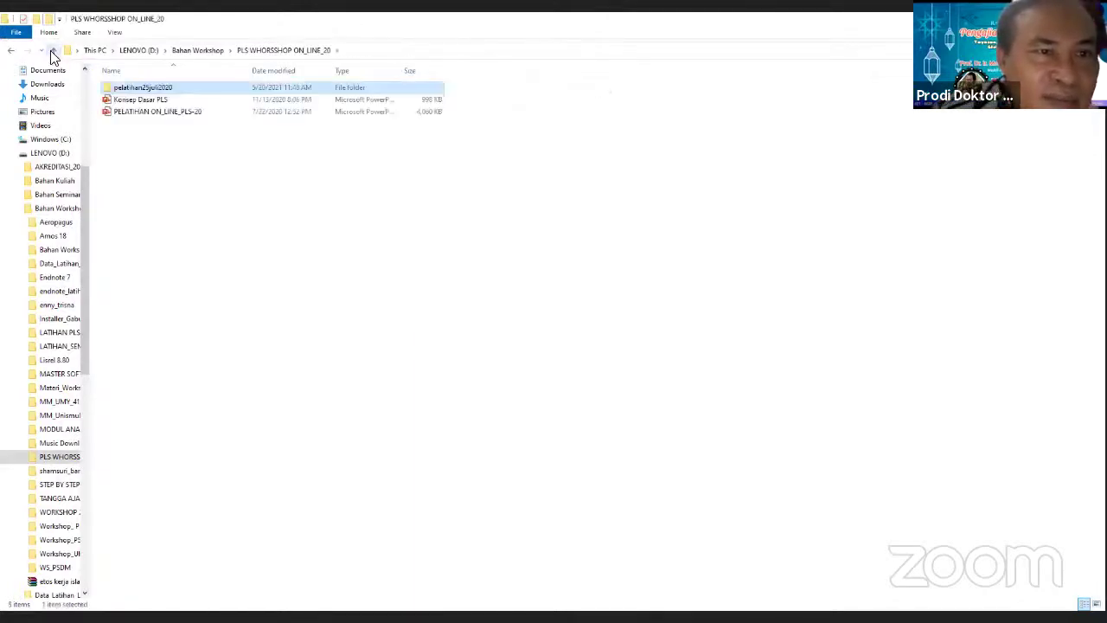
left_click(52, 51)
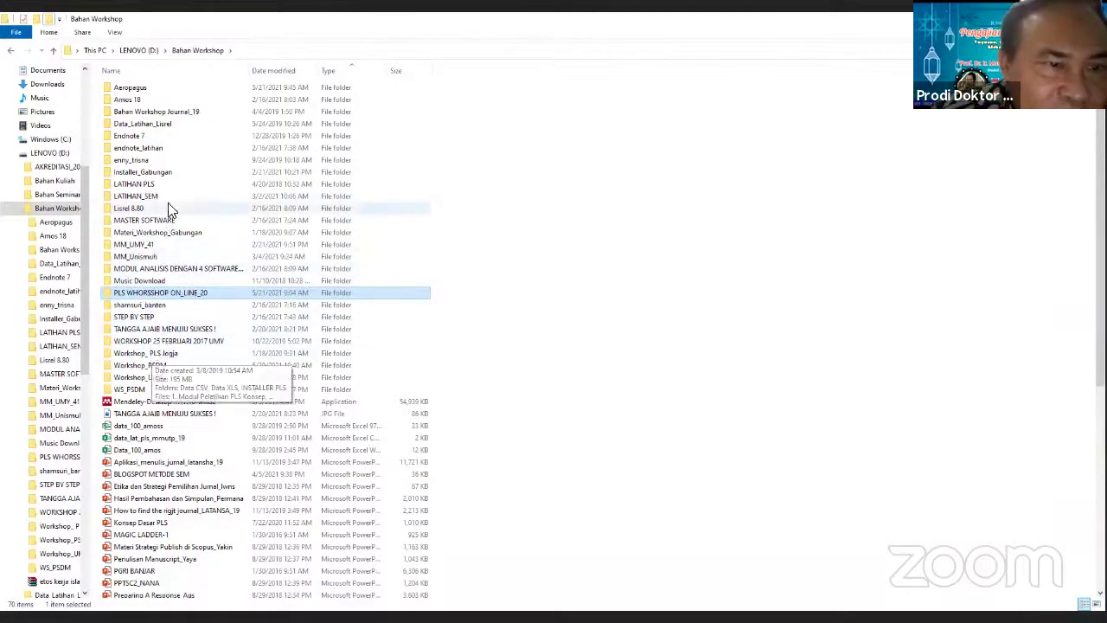
- Copy the KK1 to KP3 columns of Word Table 1.3 for all 100 respondents into a blank Excel workbook, starting at cell A1
left_click(584, 488)
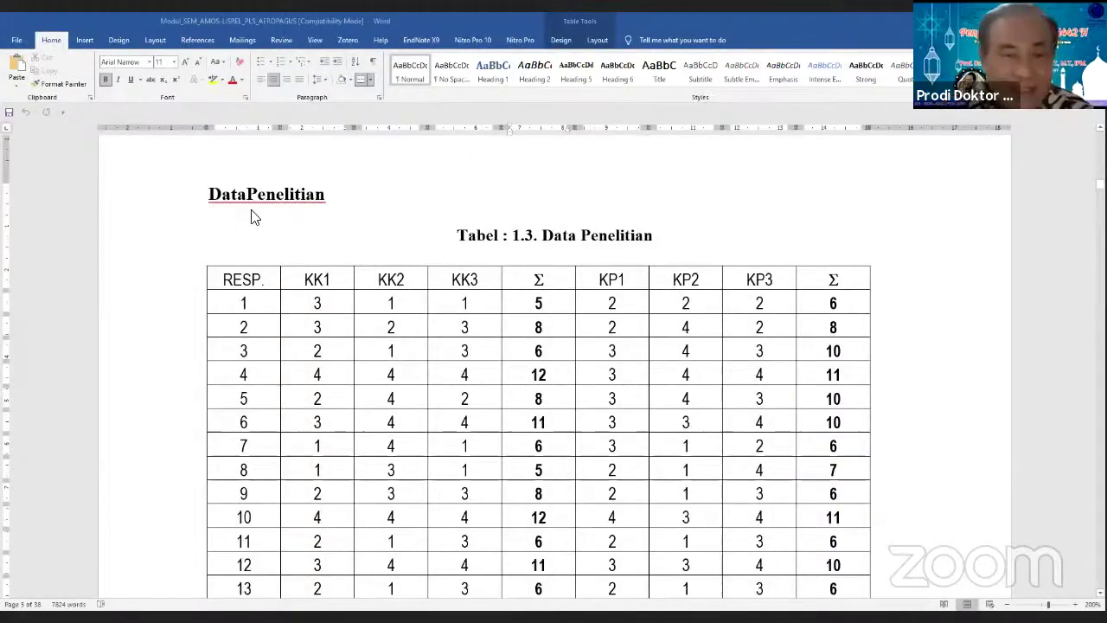
left_click(307, 285)
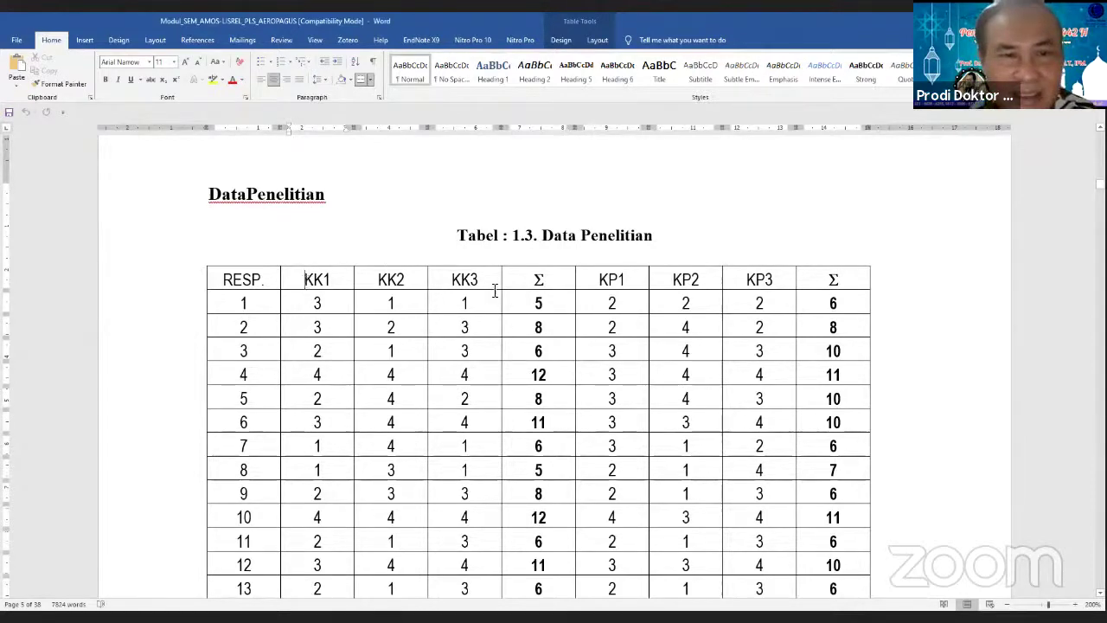
left_click_drag(495, 291, 786, 552)
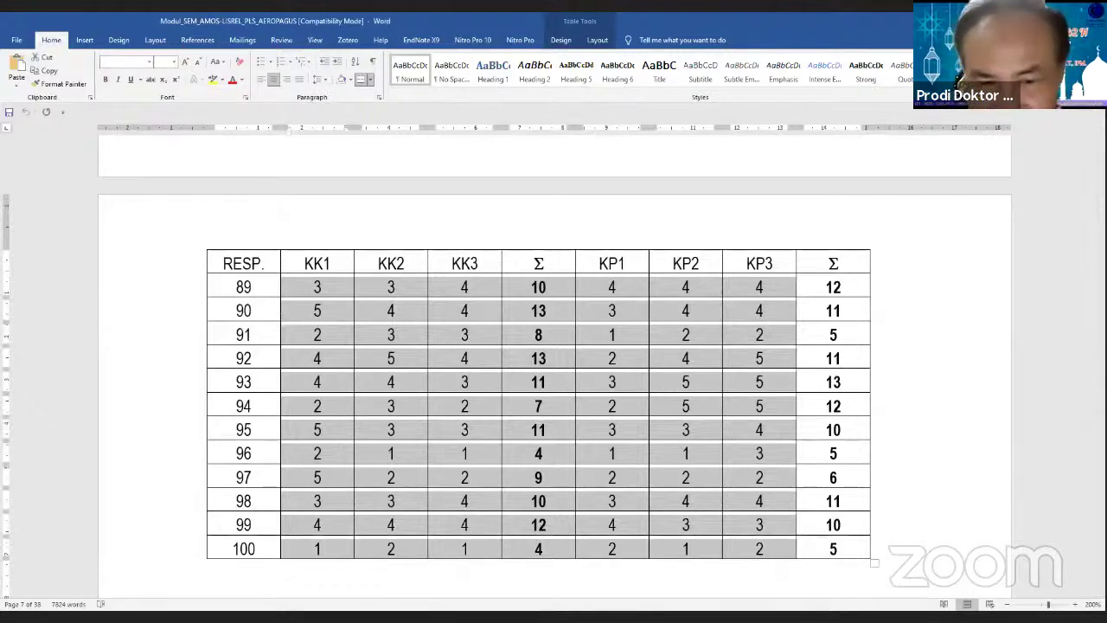
key("alt+Tab")
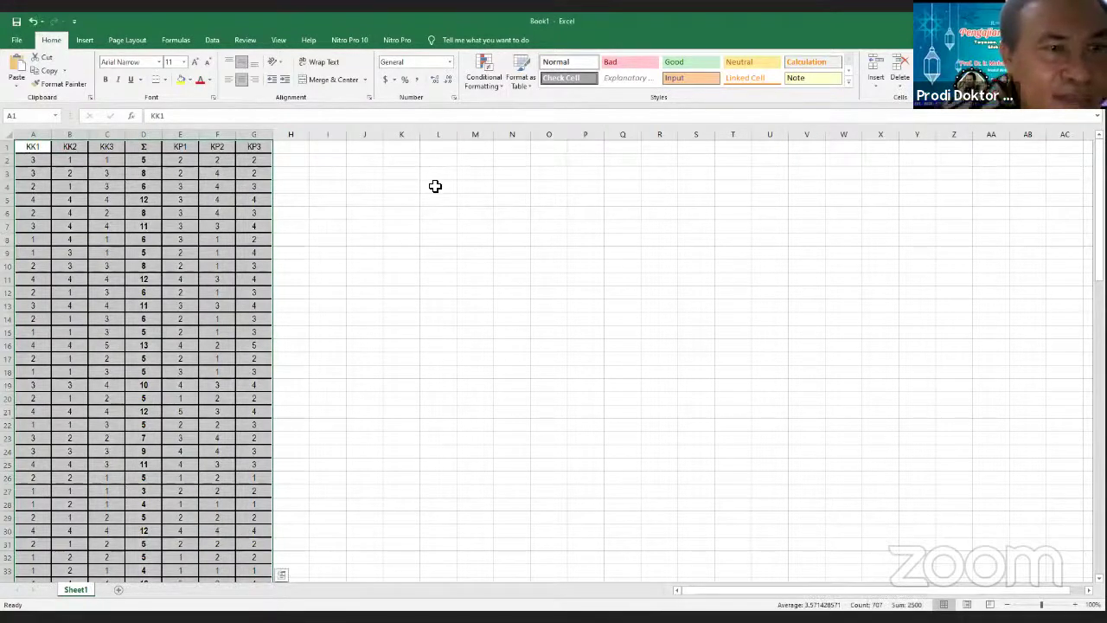
- Delete the Σ total column between KK3 and KP1 from the worksheet
left_click(146, 132)
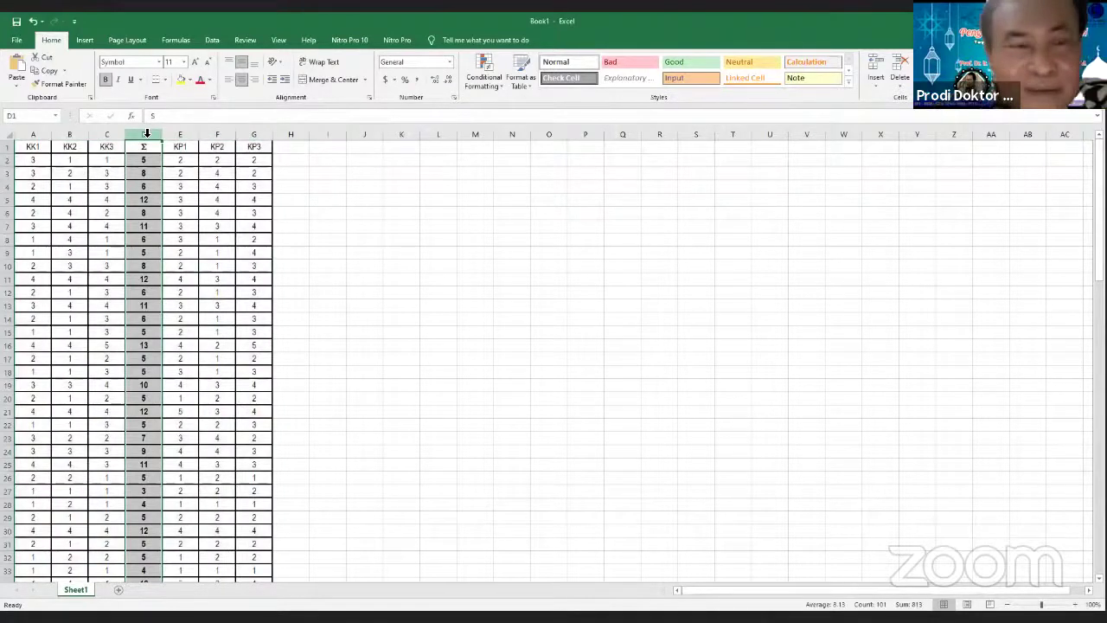
left_click_drag(146, 133, 144, 135)
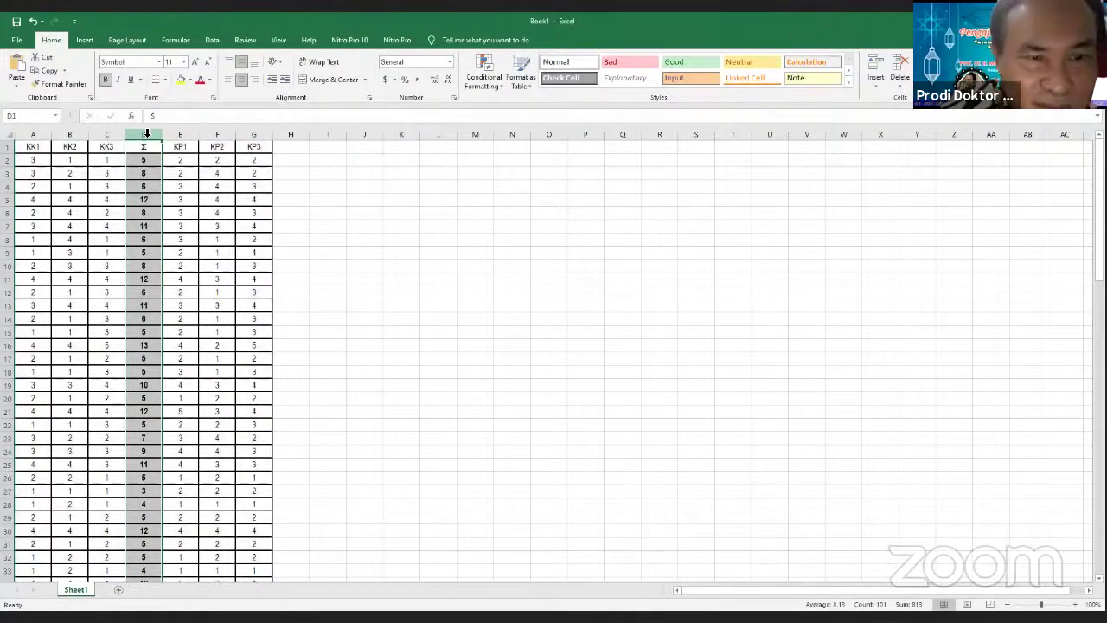
right_click(146, 137)
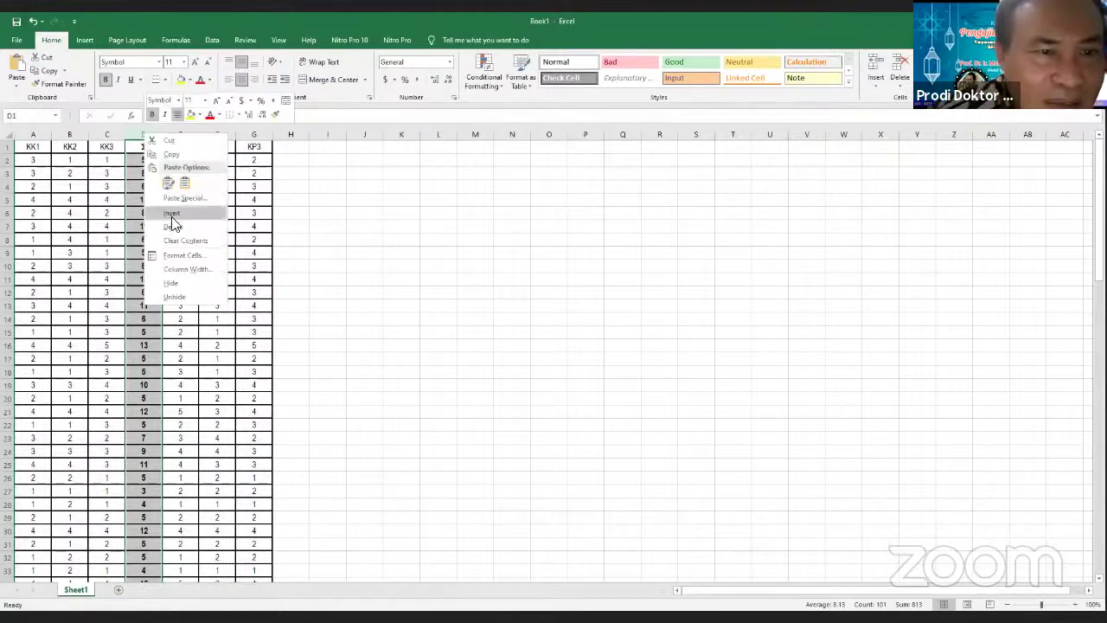
left_click(173, 226)
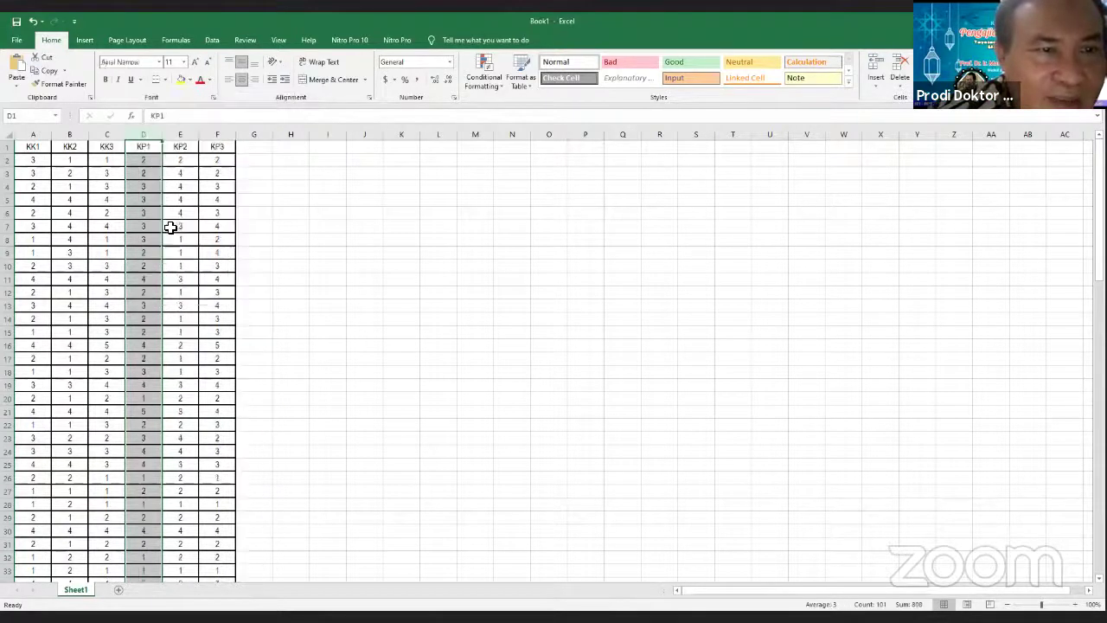
- Examine the pasted response data down to its last row and return to the KK1 header in cell A1
left_click(56, 212)
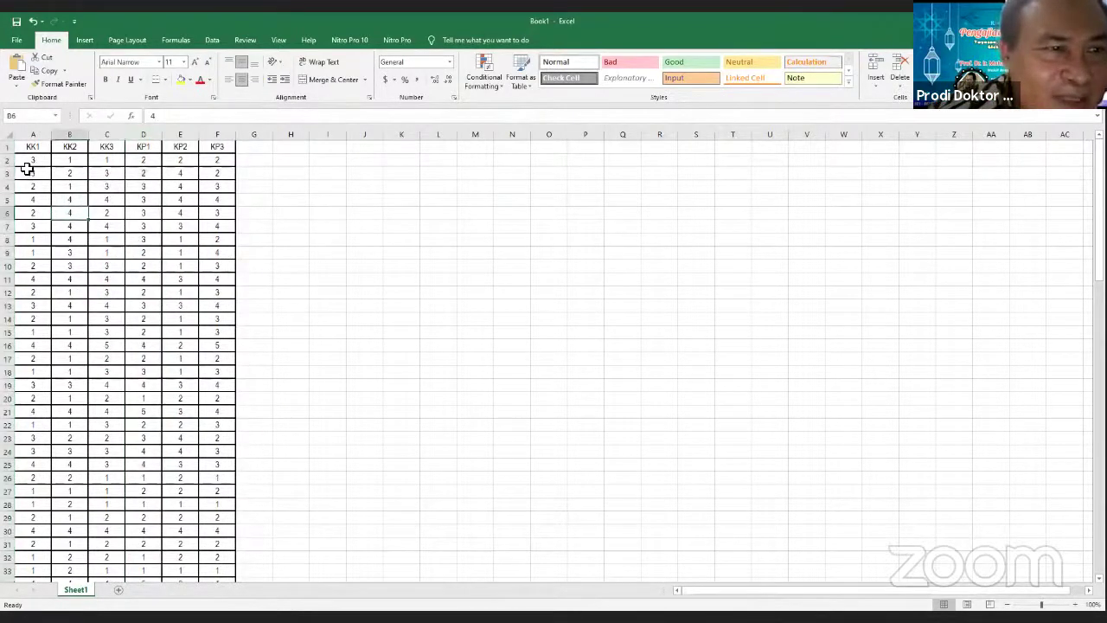
left_click(26, 163)
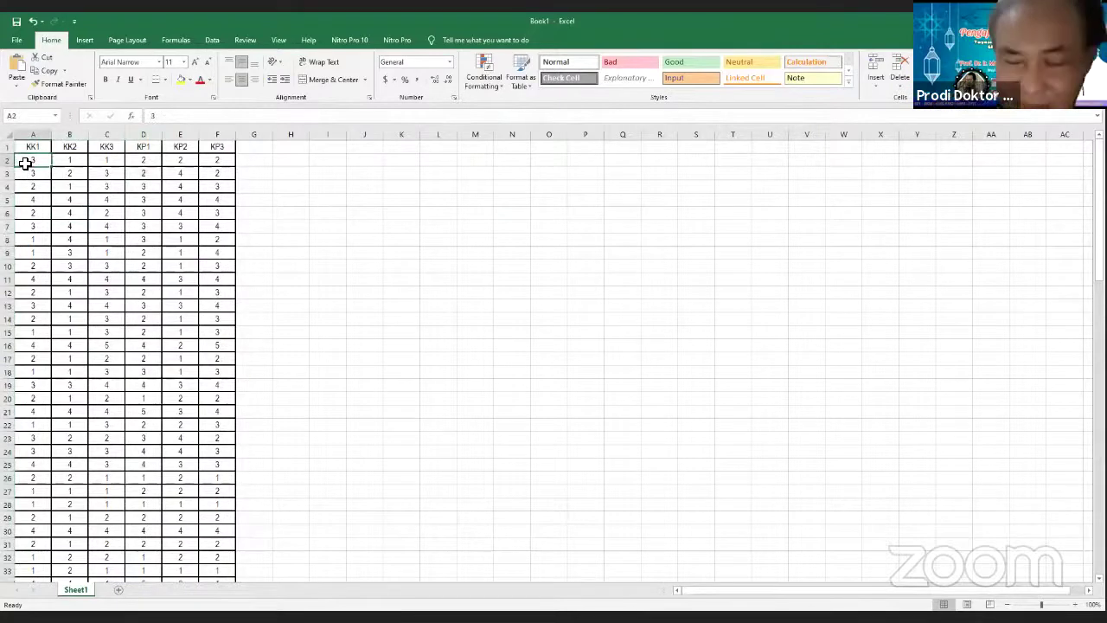
key("Down")
key("Down")
key("Down")
key("Down")
key("Down")
key("Down")
key("Down")
key("Down")
key("Down")
key("Down")
key("Down")
key("Down")
key("Down")
key("Down")
key("Down")
key("Down")
key("Down")
key("Down")
key("Down")
key("Down")
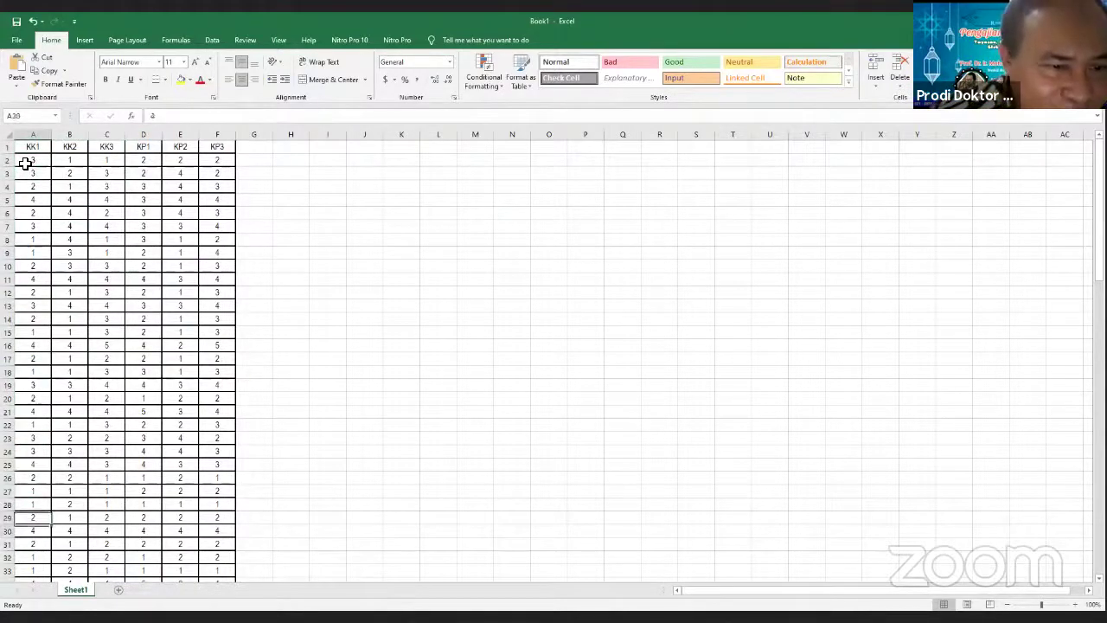
key("Down")
key("Down")
key("Down")
key("Down")
key("Down")
key("Down")
key("Down")
key("Down")
key("Down")
key("Down")
key("Down")
key("Down")
key("Down")
key("Down")
key("Down")
key("Down")
key("Down")
key("Down")
key("Down")
key("Down")
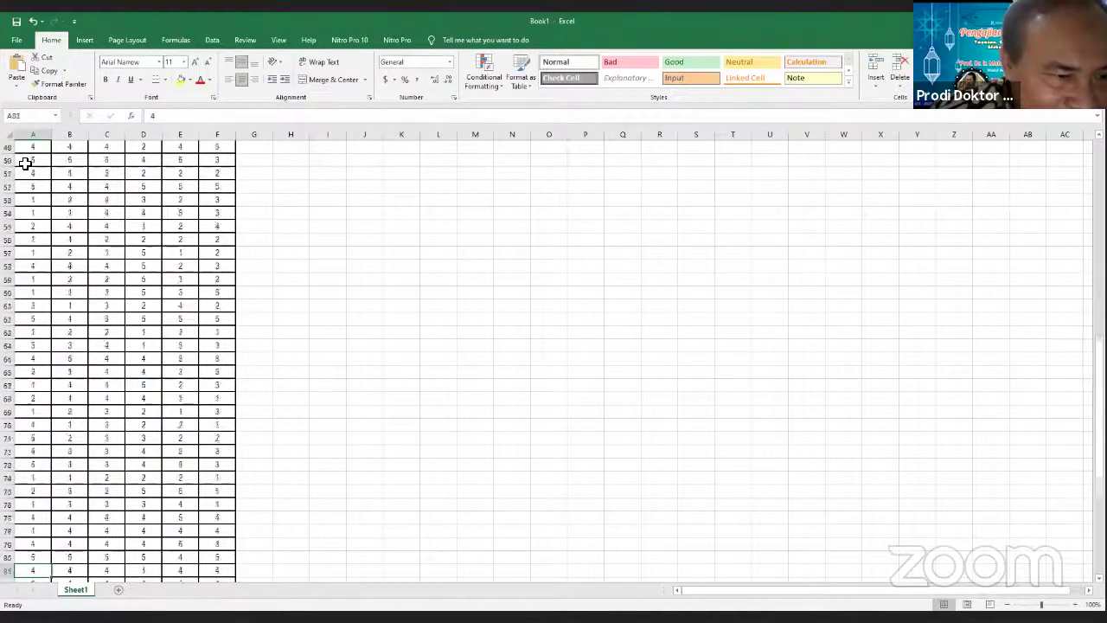
key("Down")
key("Down")
key("Down")
key("Down")
key("Down")
key("Down")
key("Down")
key("Down")
key("Down")
key("Down")
key("Down")
key("Down")
key("Down")
key("Down")
key("Down")
key("Down")
key("Down")
key("Down")
key("Down")
key("Down")
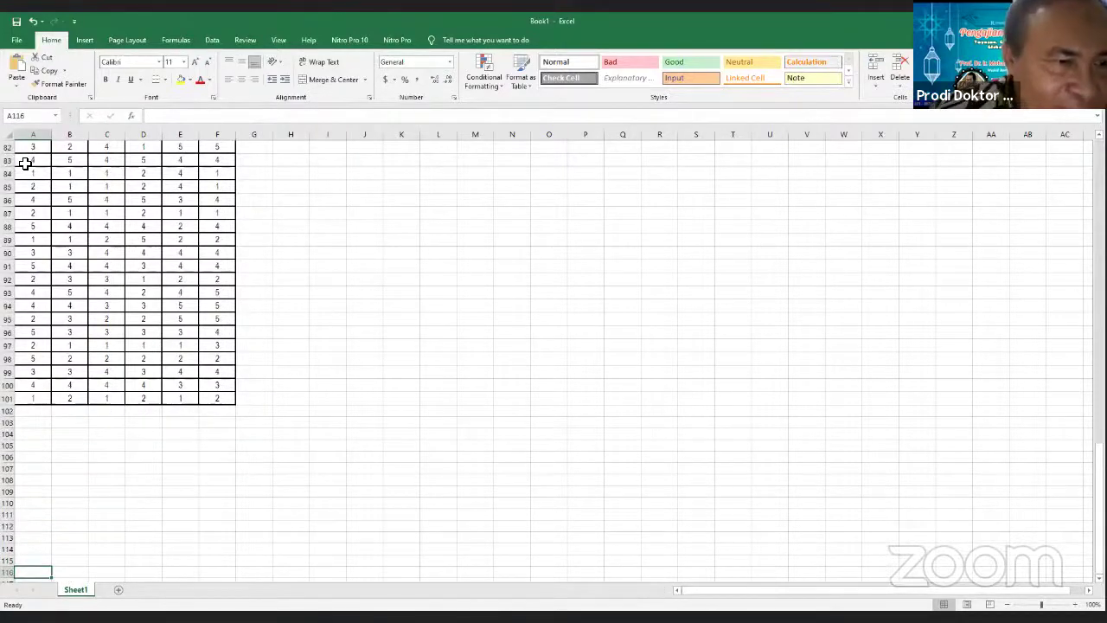
key("Up")
key("Up")
key("Up")
key("Up")
key("Up")
key("Up")
key("Up")
key("Up")
key("Up")
key("Up")
key("Up")
key("Up")
key("Up")
key("Up")
key("Up")
key("Up")
key("Up")
key("Up")
key("Up")
key("Up")
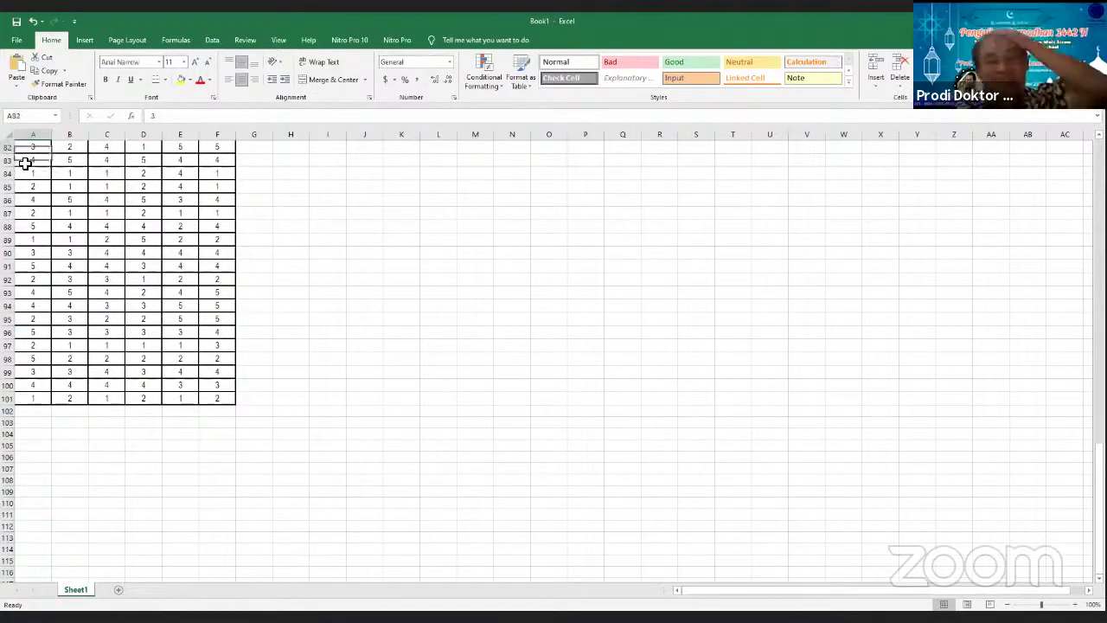
key("Up")
key("Up")
key("Up")
key("Up")
key("Up")
key("Up")
key("Up")
key("Up")
key("Up")
key("Up")
key("Up")
key("Up")
key("Up")
key("Up")
key("Up")
key("Up")
key("Up")
key("Up")
key("Up")
key("Up")
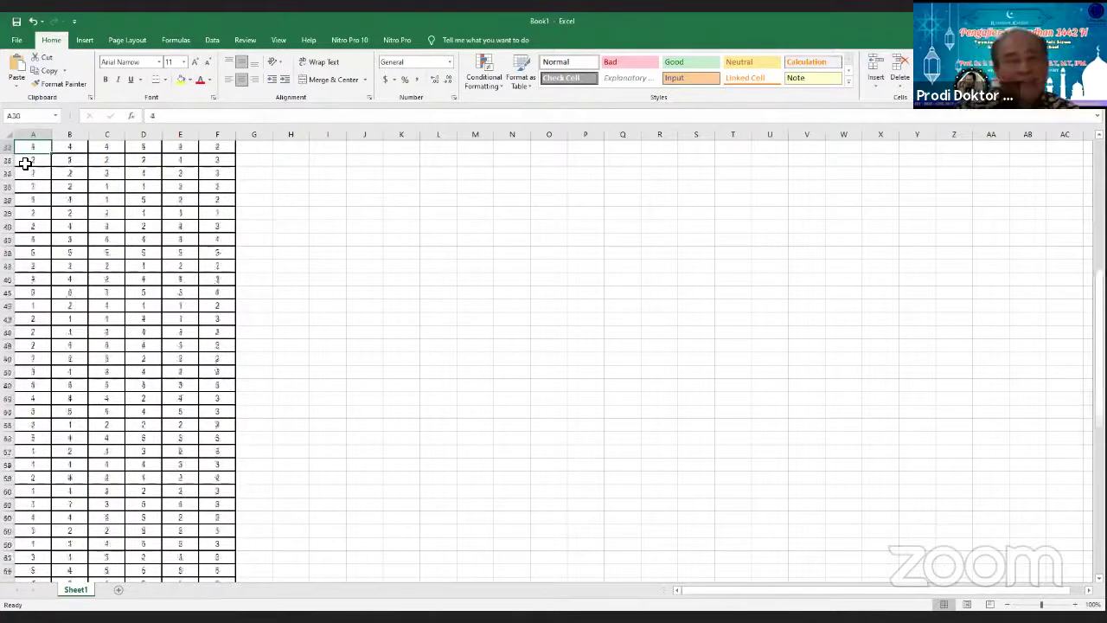
key("Up")
key("Up")
key("Up")
key("Up")
key("Up")
key("Up")
key("Up")
key("Up")
key("Up")
key("Up")
key("Up")
key("Up")
key("Up")
key("Up")
key("Up")
key("Up")
key("Up")
key("Up")
key("Up")
key("Up")
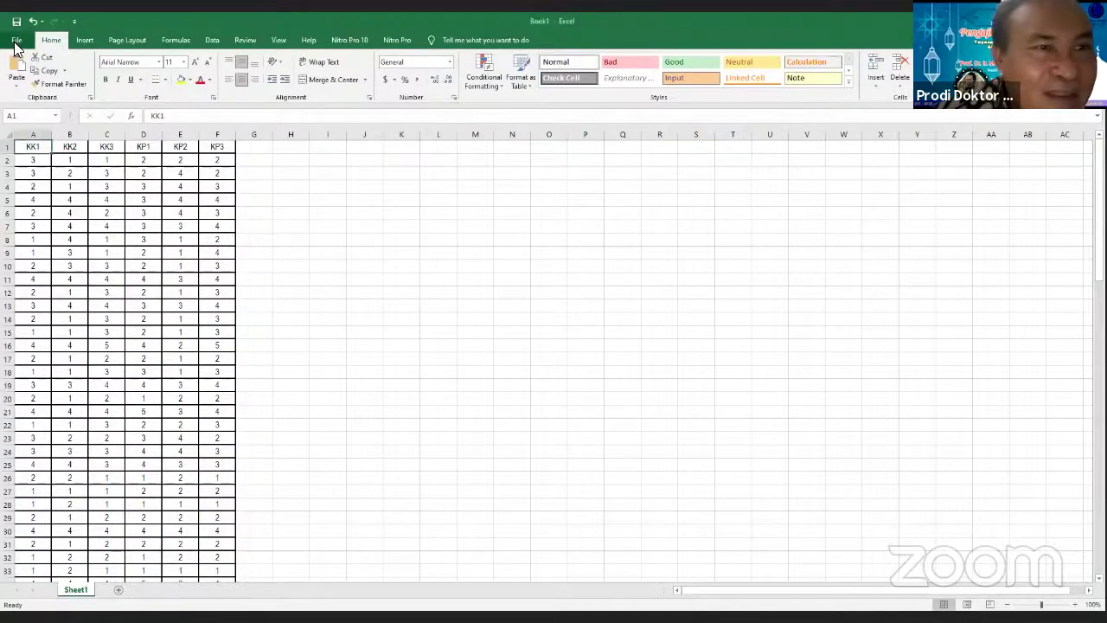
- Save the workbook as Data1 in Excel Workbook format in the D: drive's Bahan Workshop\Aeropagus folder
left_click(15, 41)
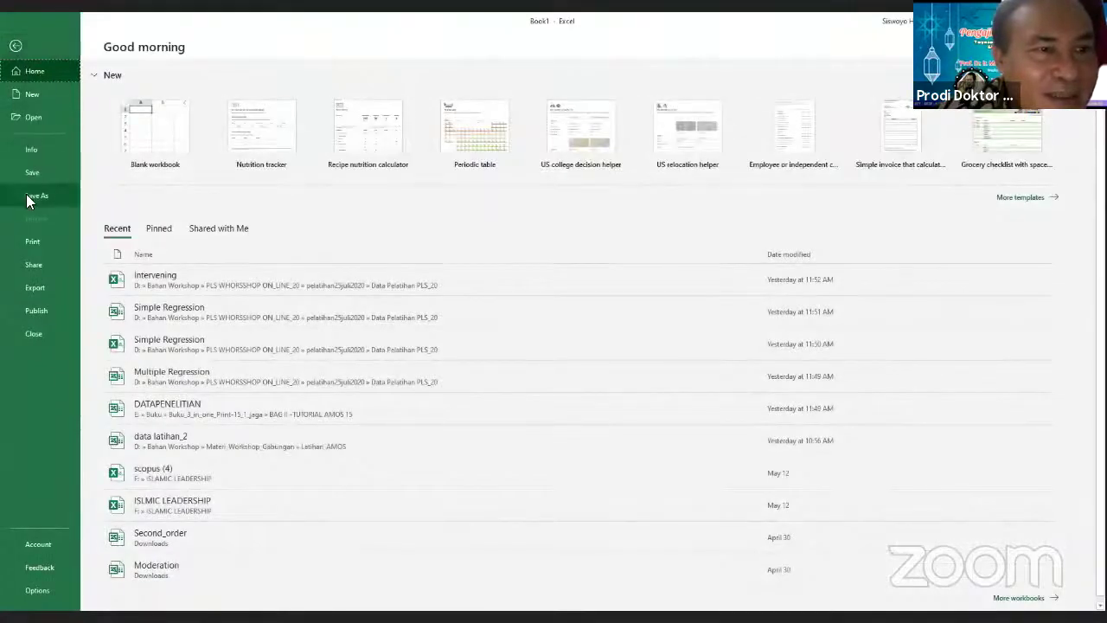
left_click(26, 195)
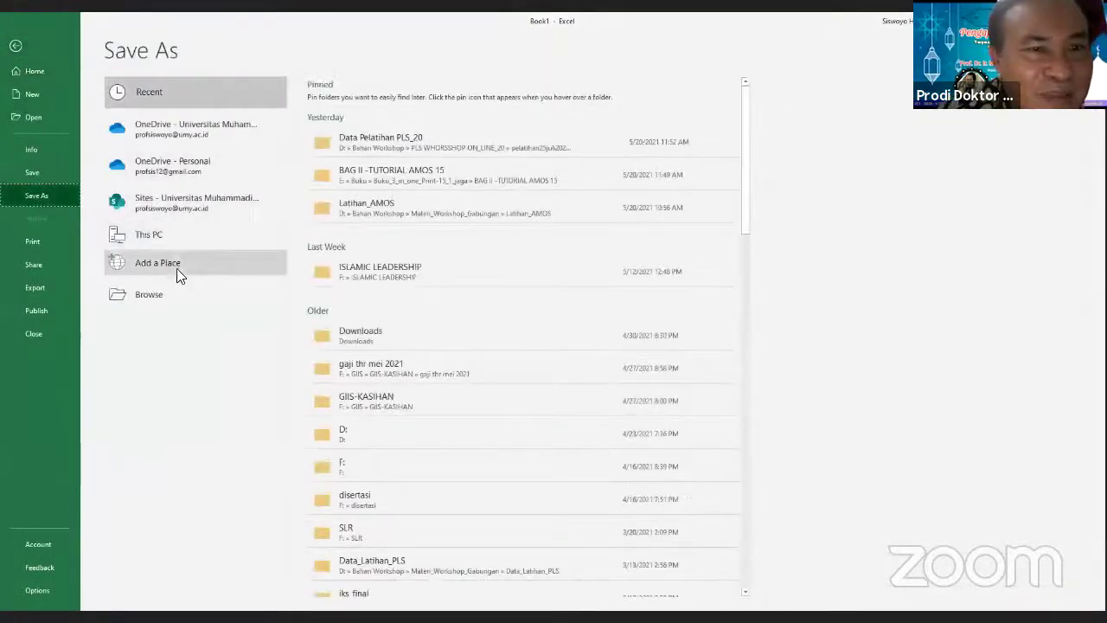
left_click(168, 236)
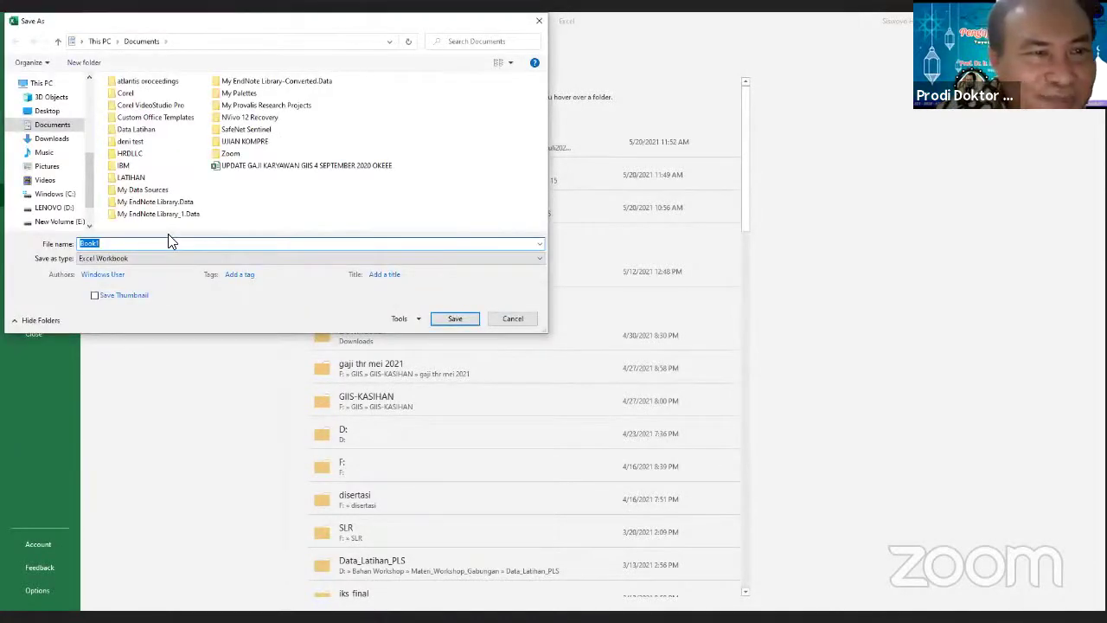
left_click(61, 208)
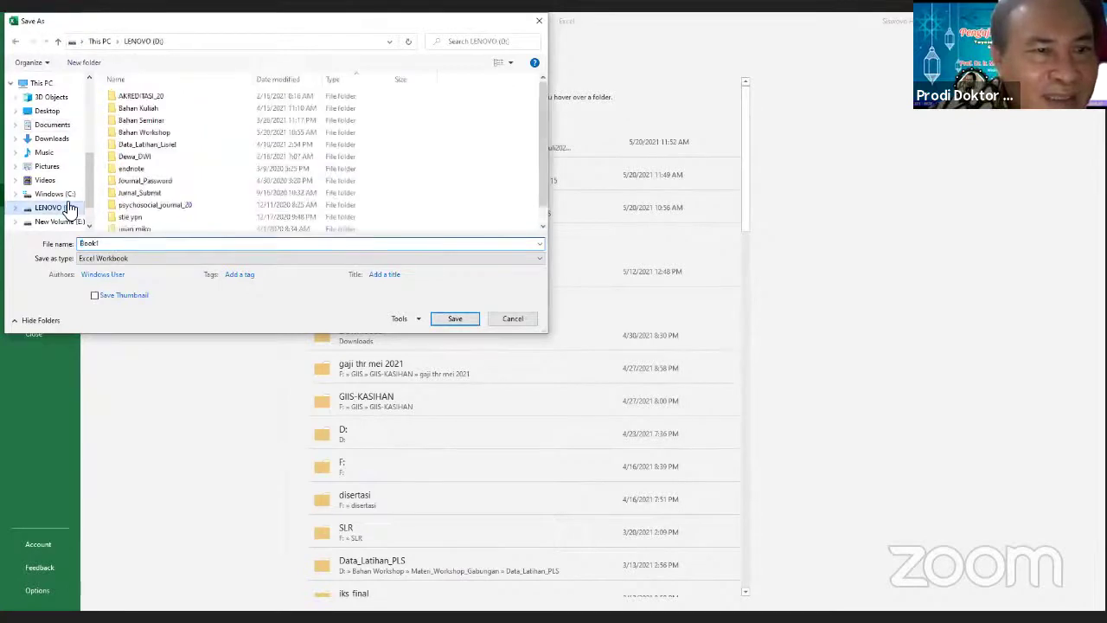
left_click(146, 134)
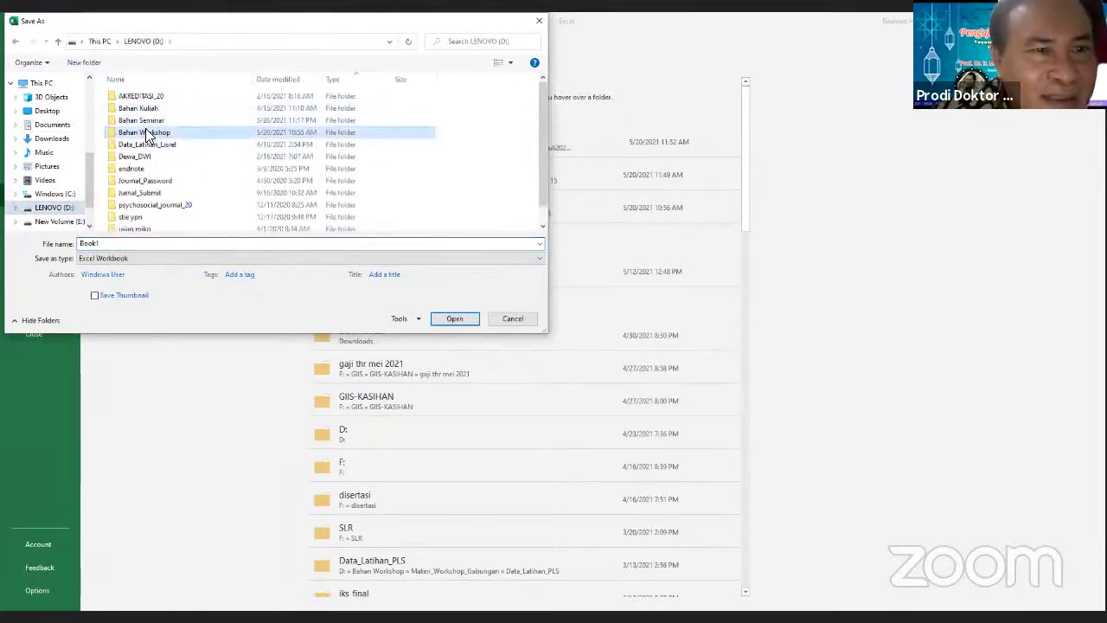
double_click(146, 134)
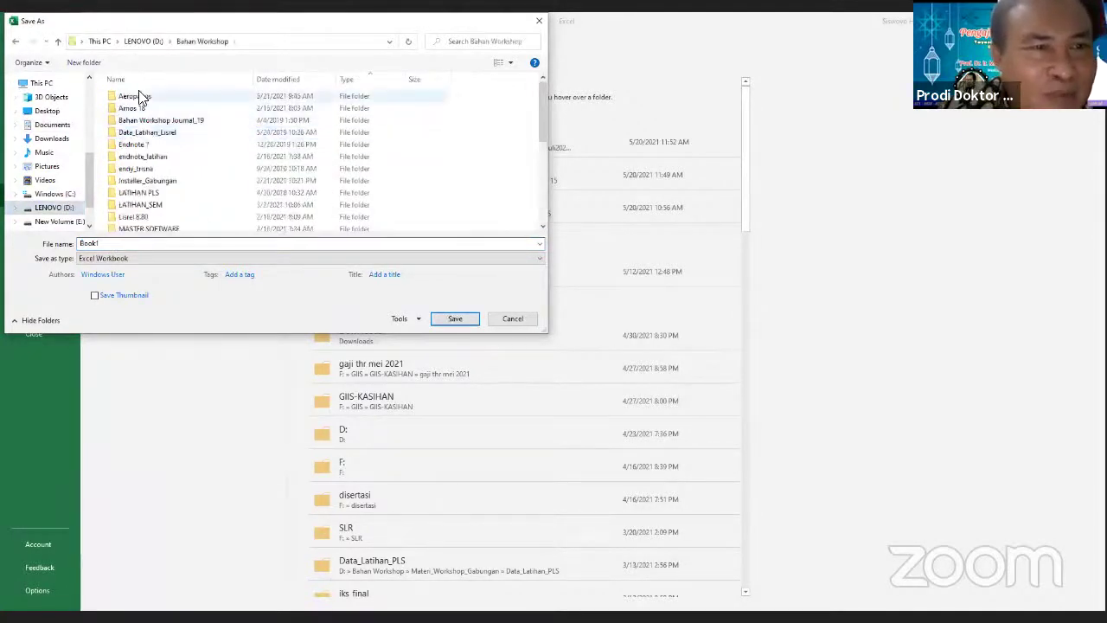
double_click(139, 91)
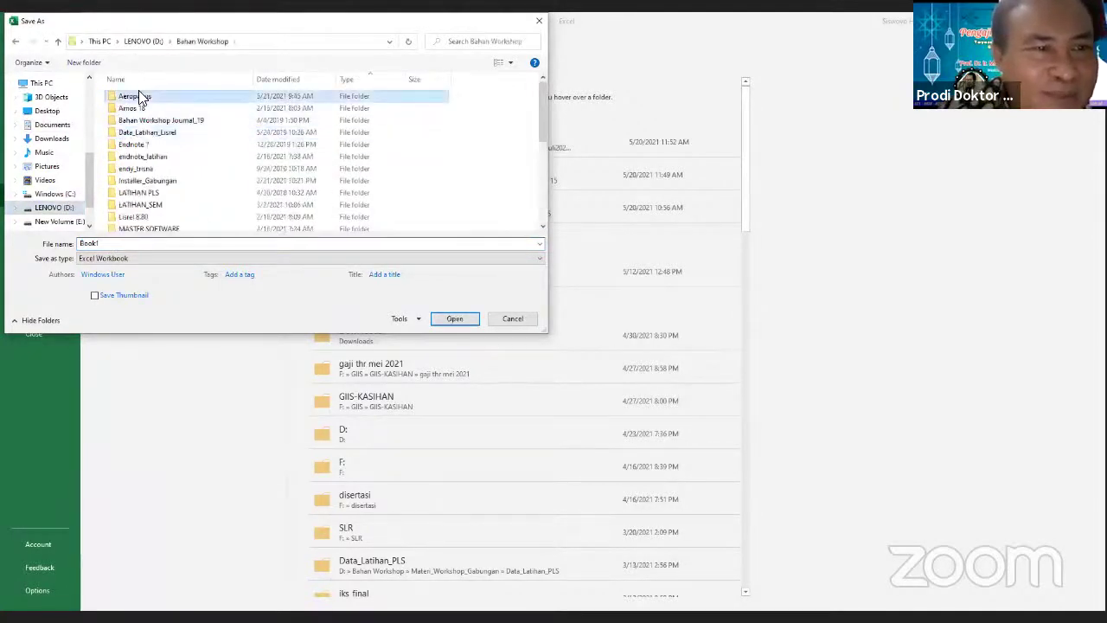
double_click(110, 246)
type("data")
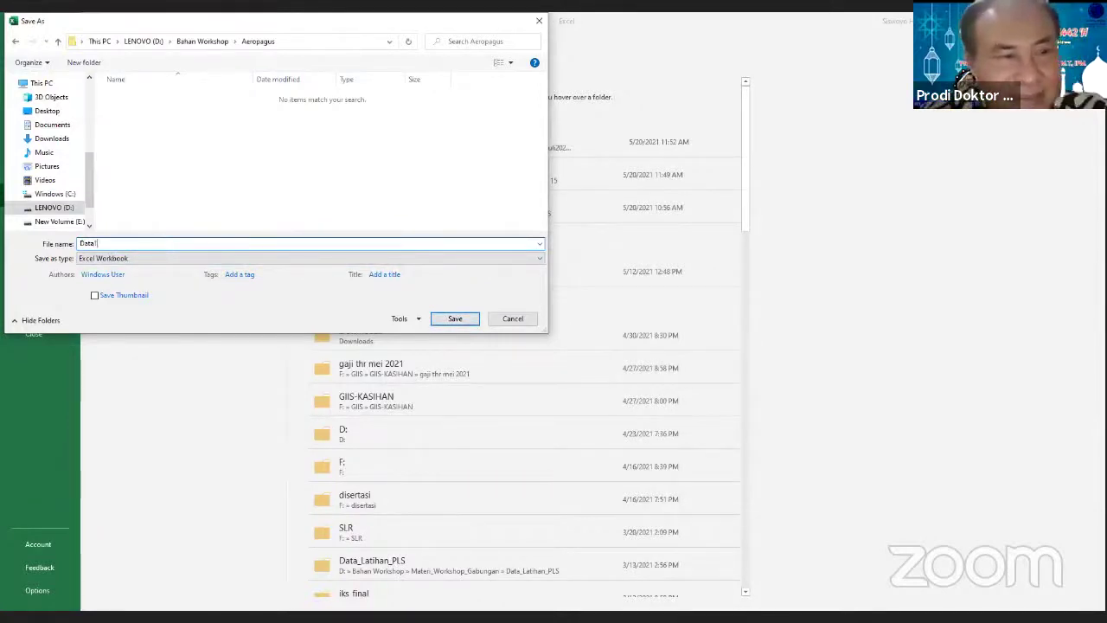
left_click(452, 318)
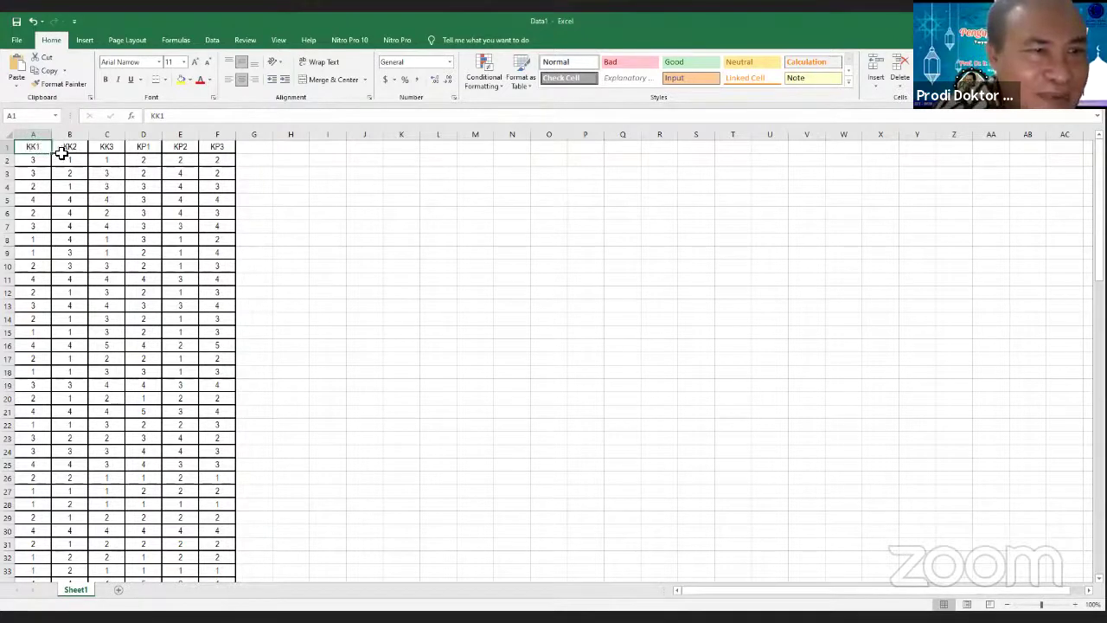
left_click(106, 147)
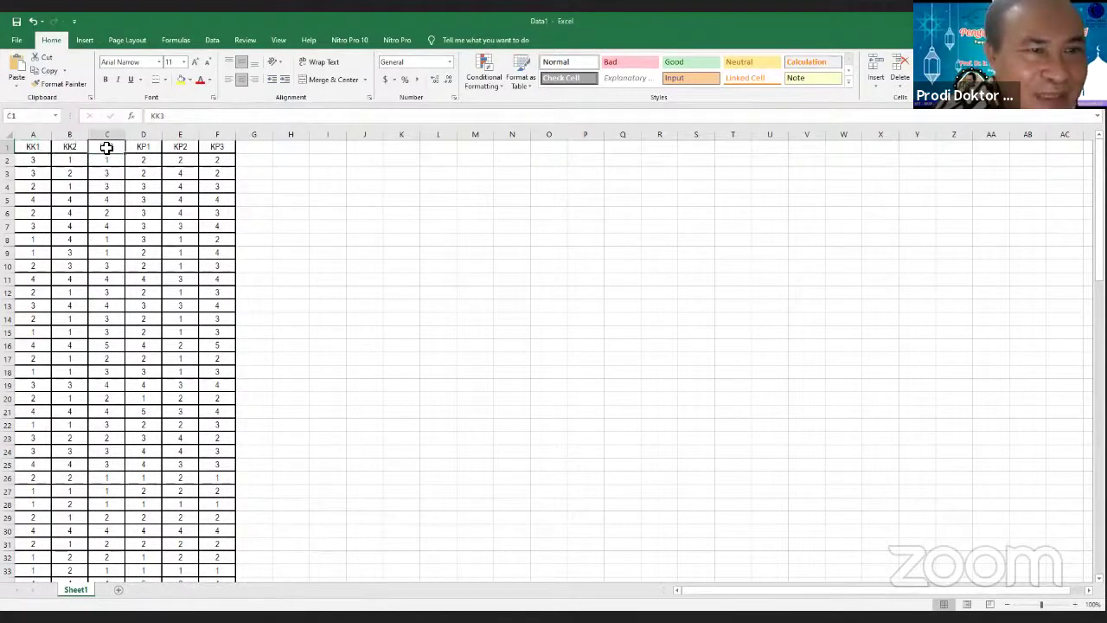
left_click(141, 147)
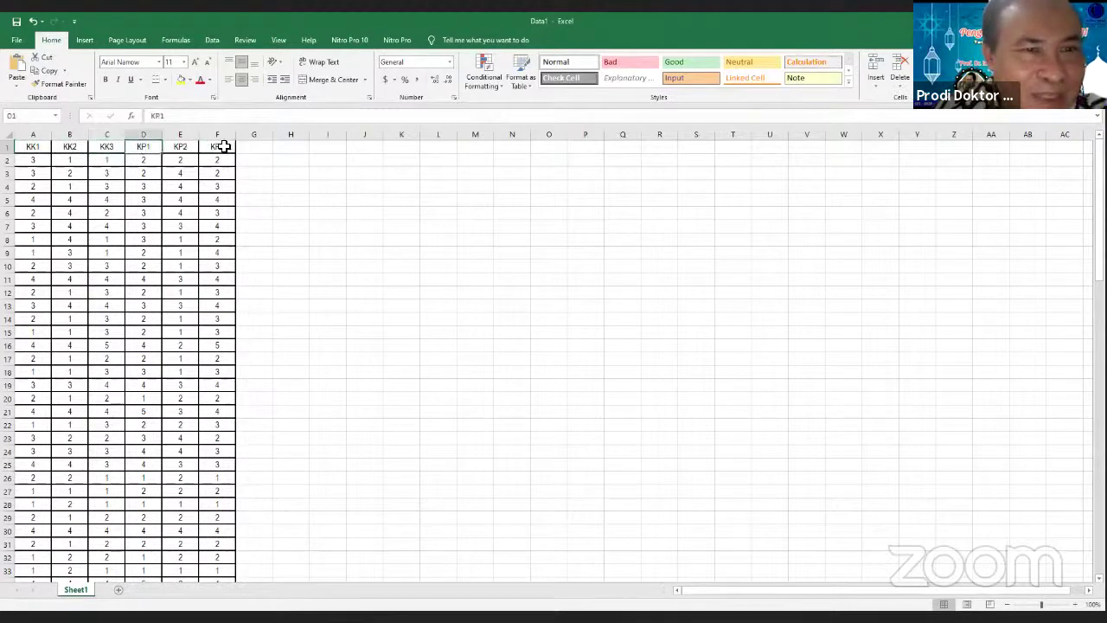
left_click(221, 147)
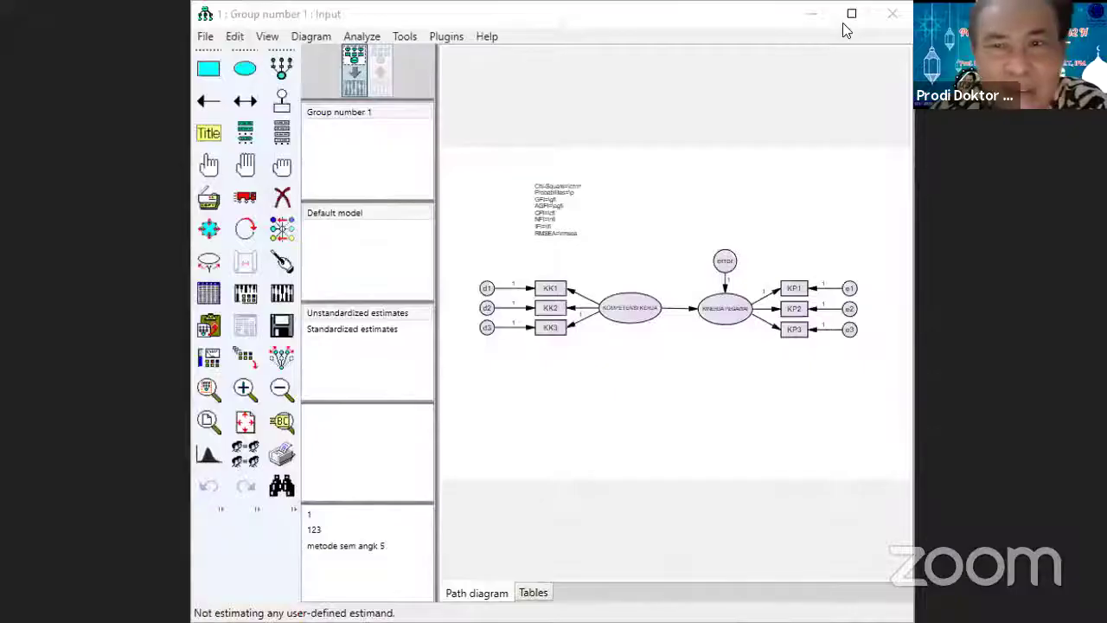
- Switch to Amos, maximize its window and start a new blank path diagram
left_click(852, 14)
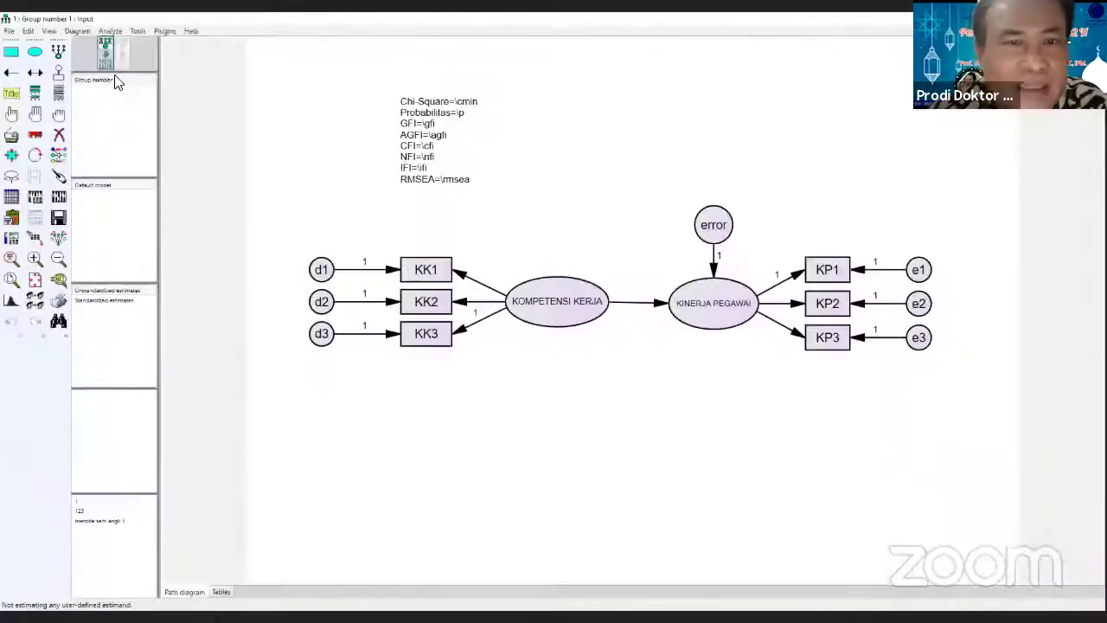
left_click(11, 32)
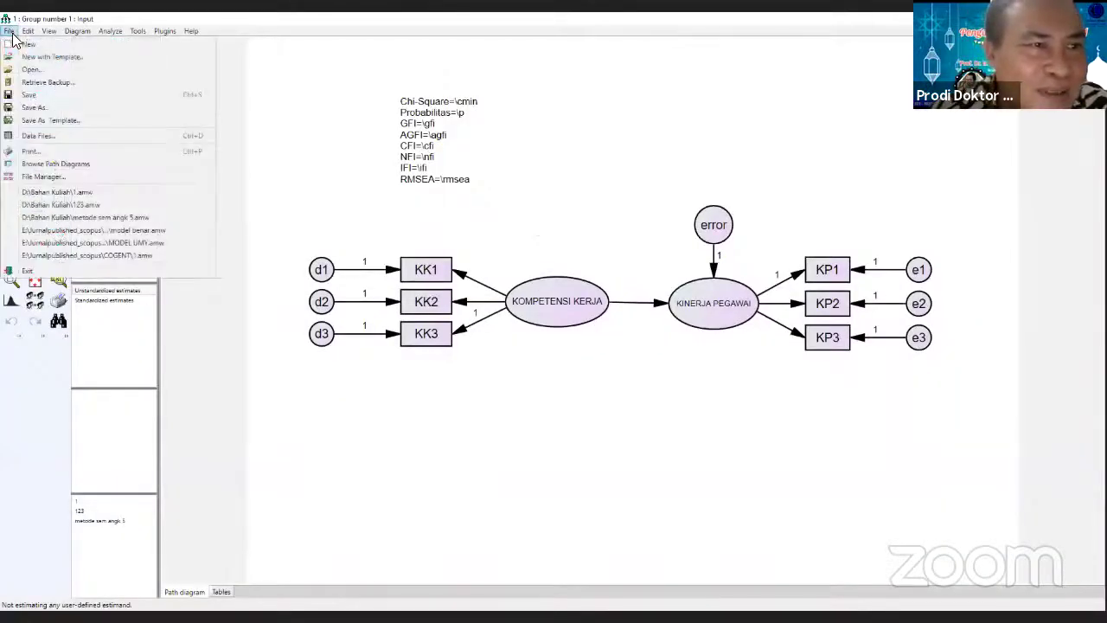
left_click(24, 45)
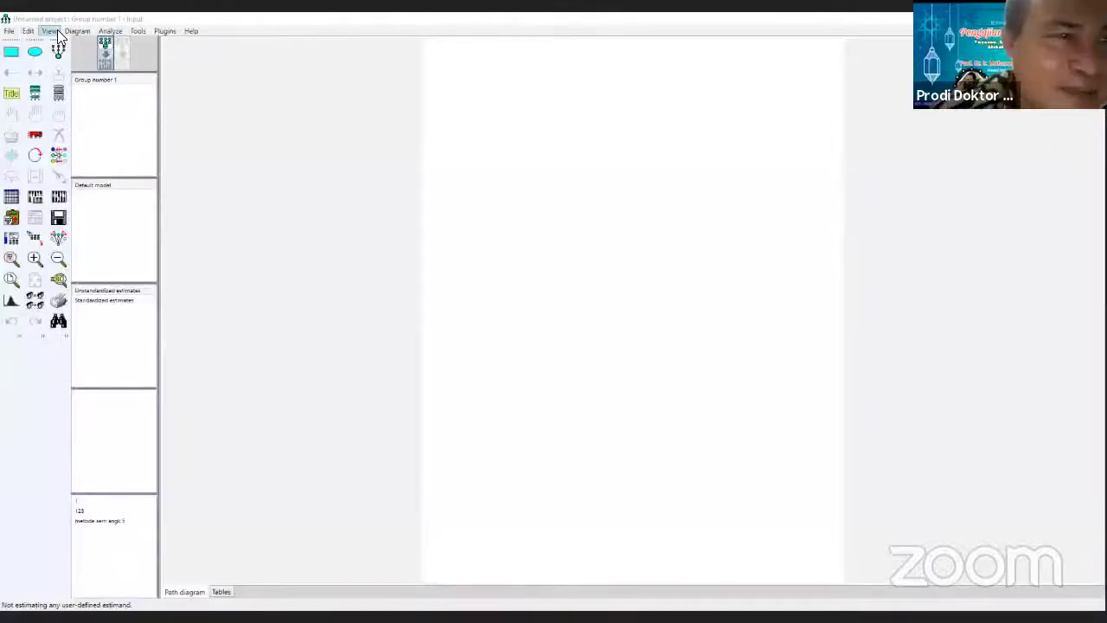
- In the interface properties, set the paper size to Landscape - A4 with centimeters as the unit and apply the page layout
left_click(54, 32)
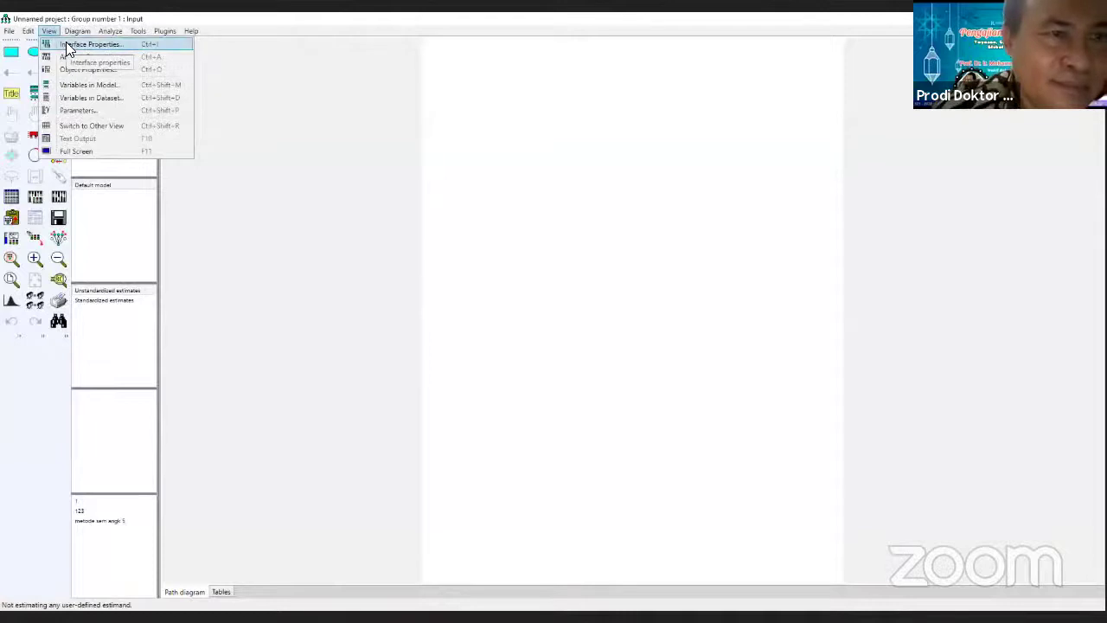
left_click(66, 45)
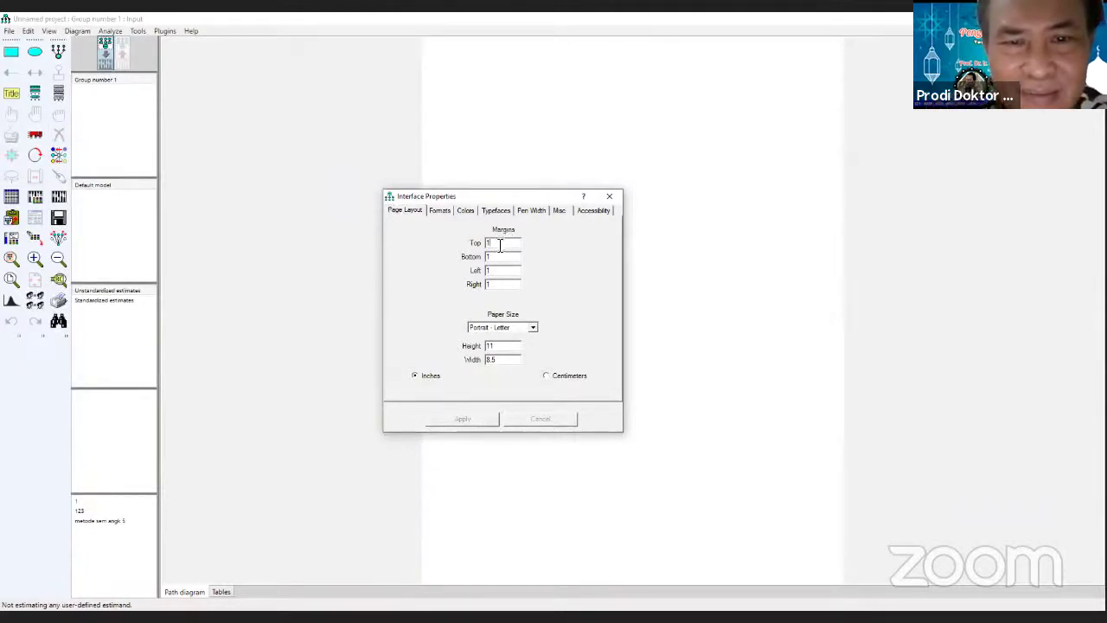
left_click(485, 327)
left_click(483, 327)
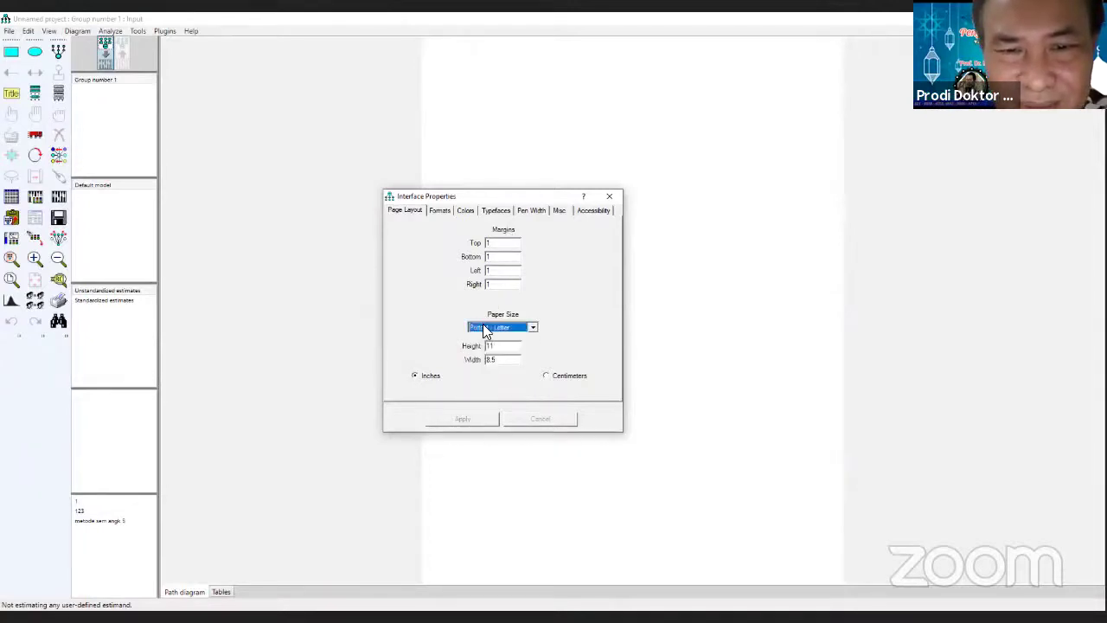
left_click(533, 329)
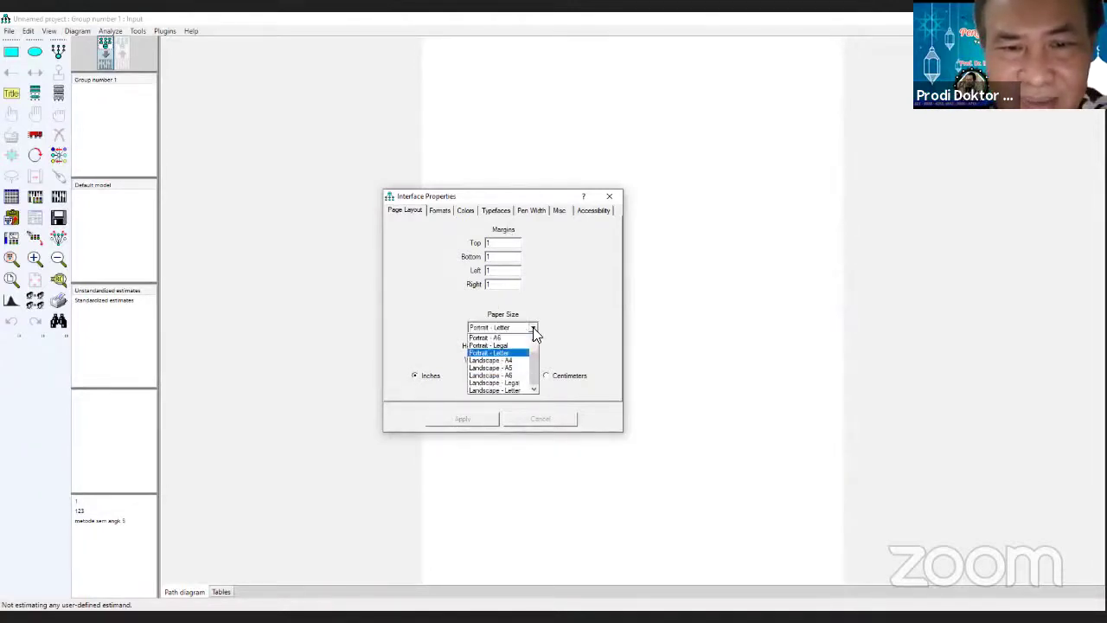
left_click(501, 360)
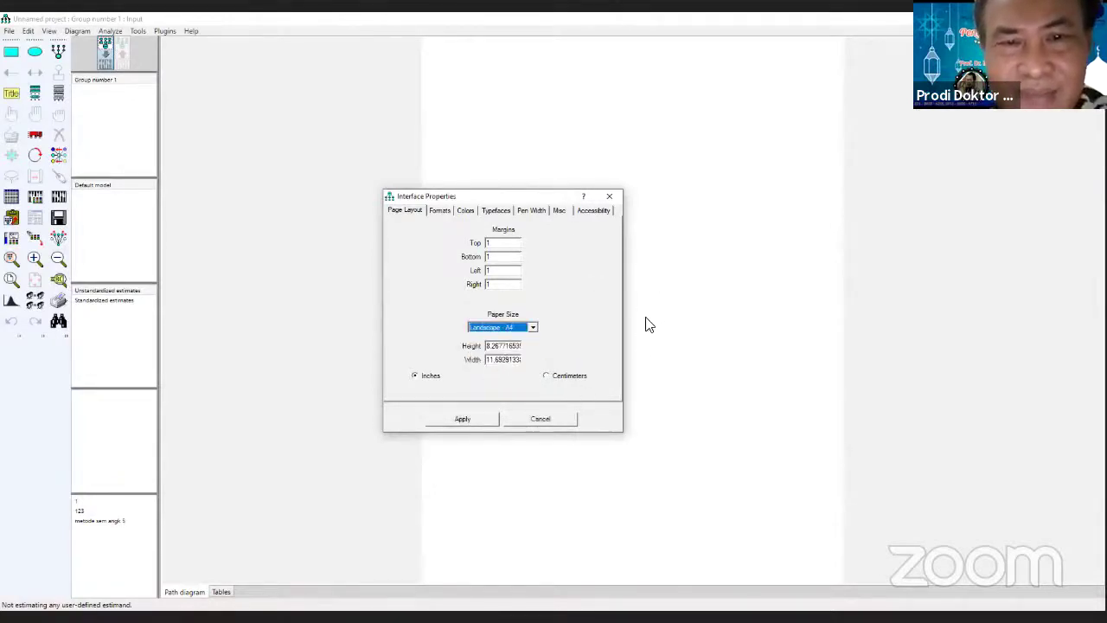
left_click(430, 377)
left_click(546, 377)
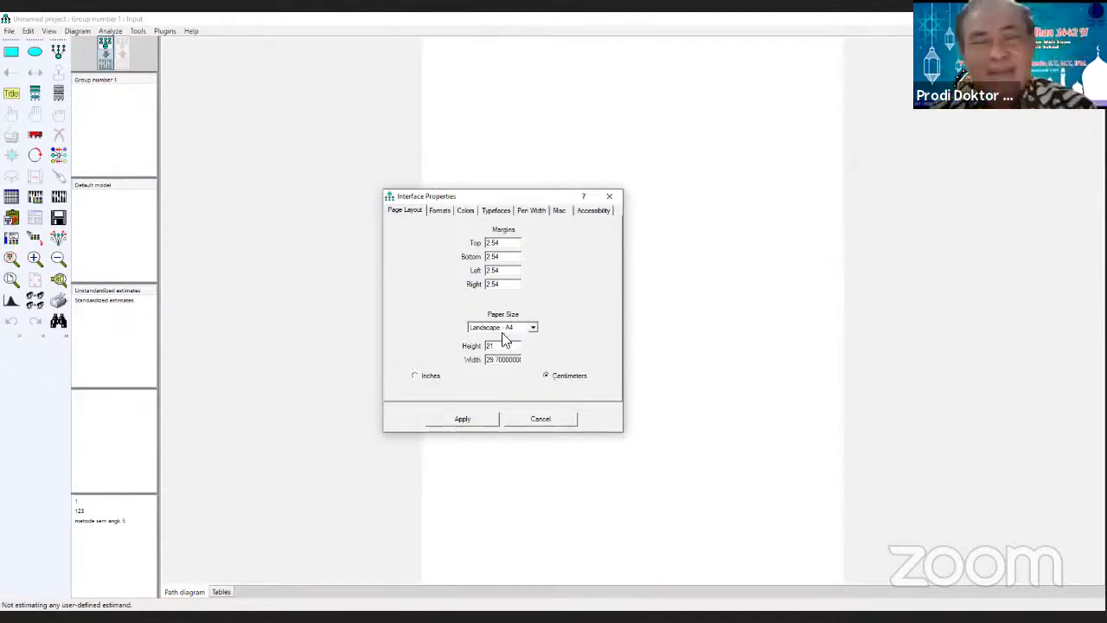
left_click(434, 210)
left_click(412, 211)
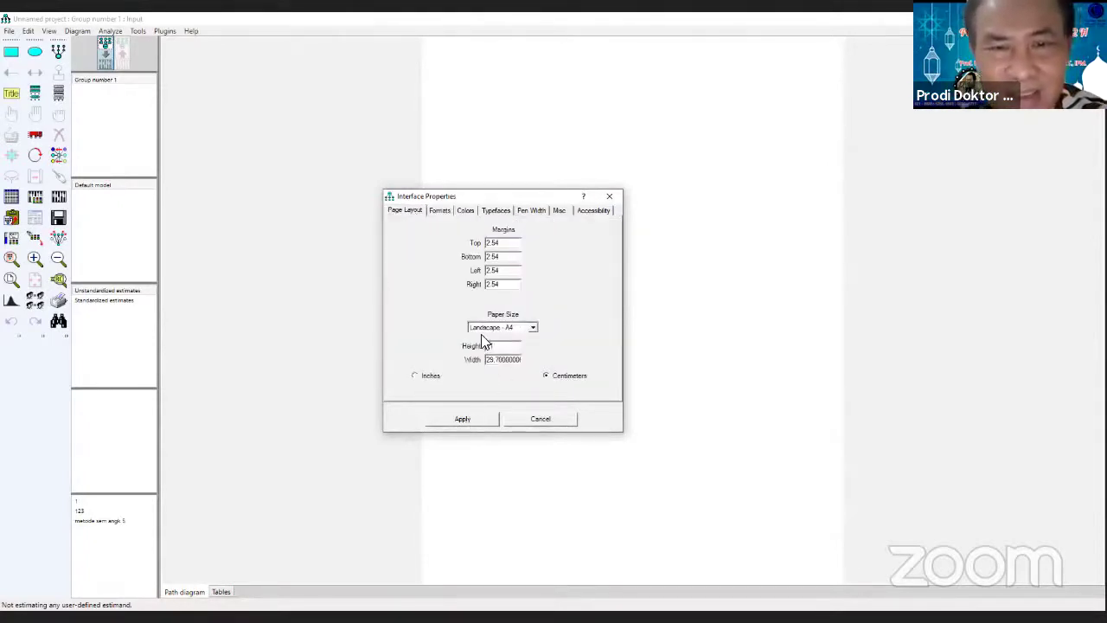
left_click(463, 421)
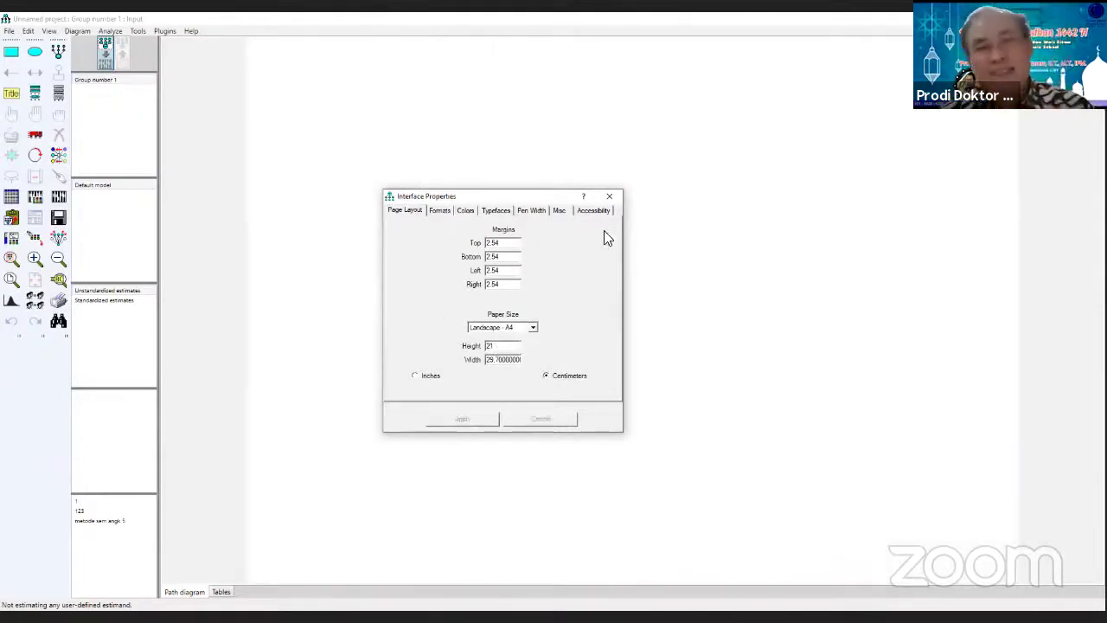
left_click(611, 200)
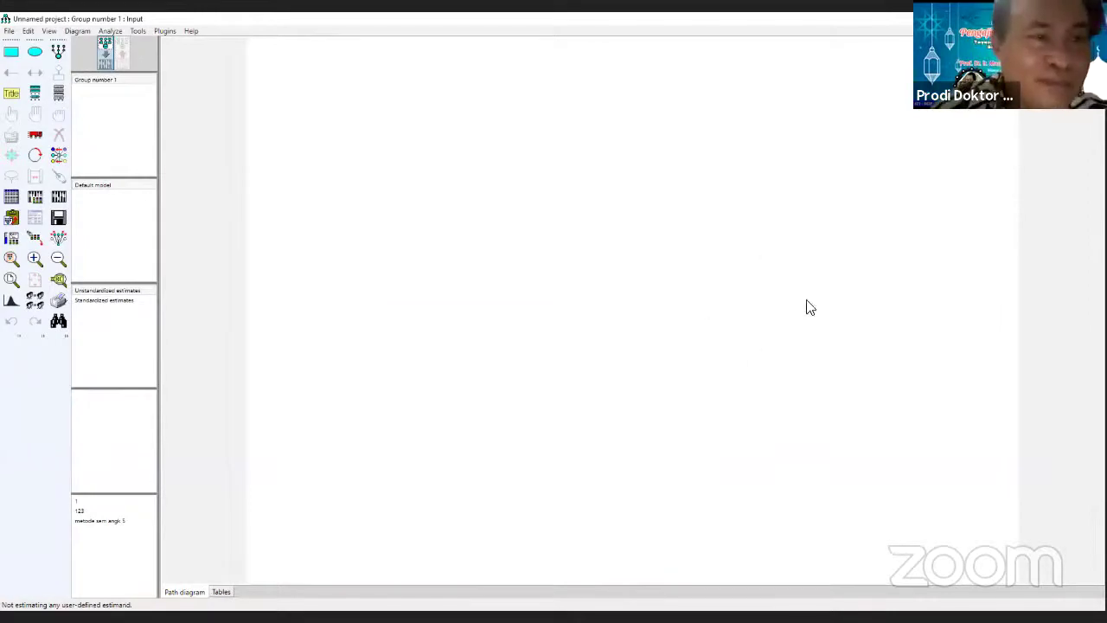
- In the analysis properties, enable every output option, including standardized estimates, modification indices, tests for normality and outliers, and observed information matrix
left_click(49, 31)
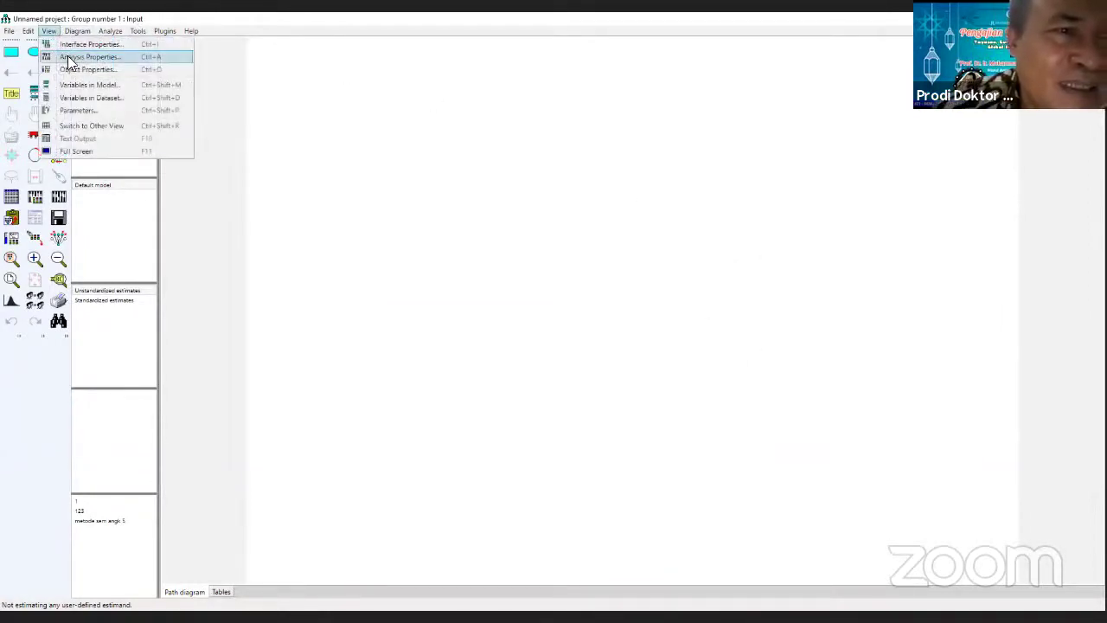
left_click(68, 55)
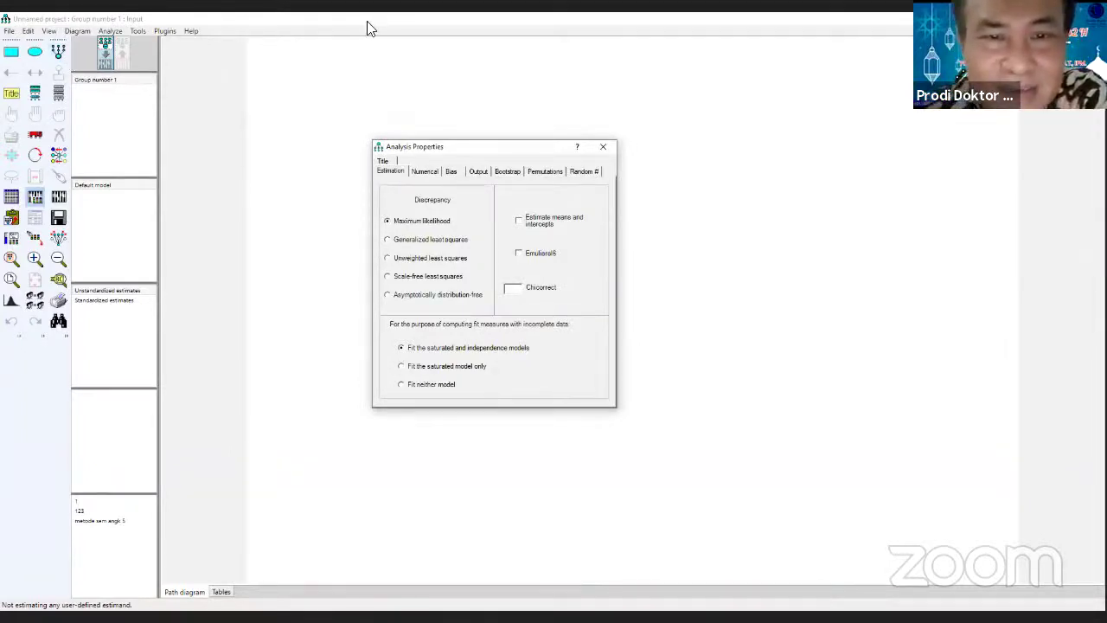
left_click(470, 174)
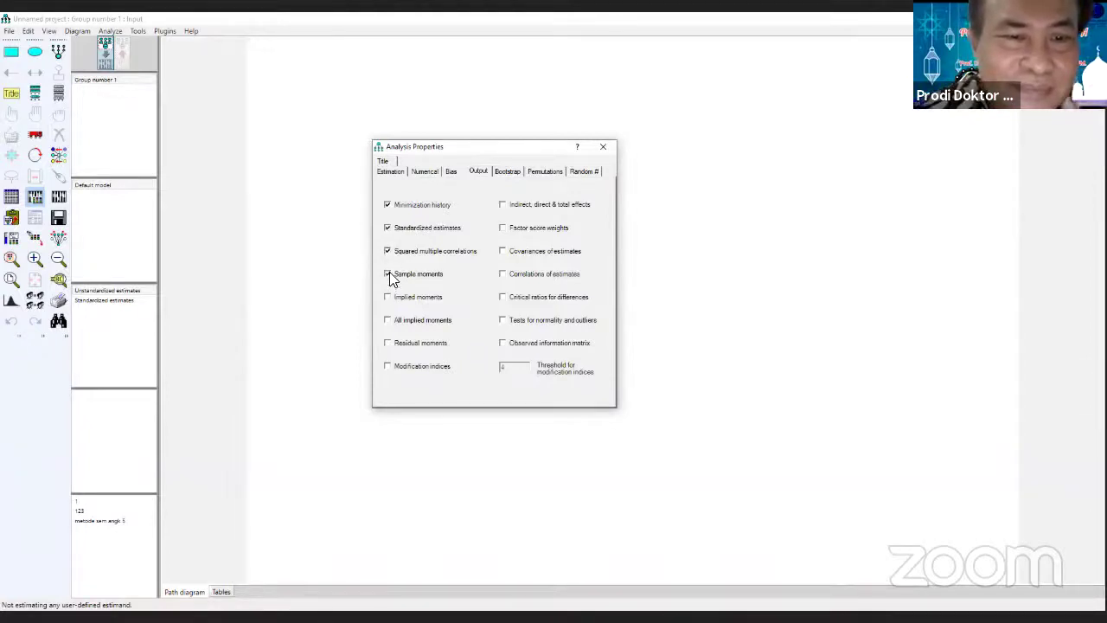
left_click(388, 320)
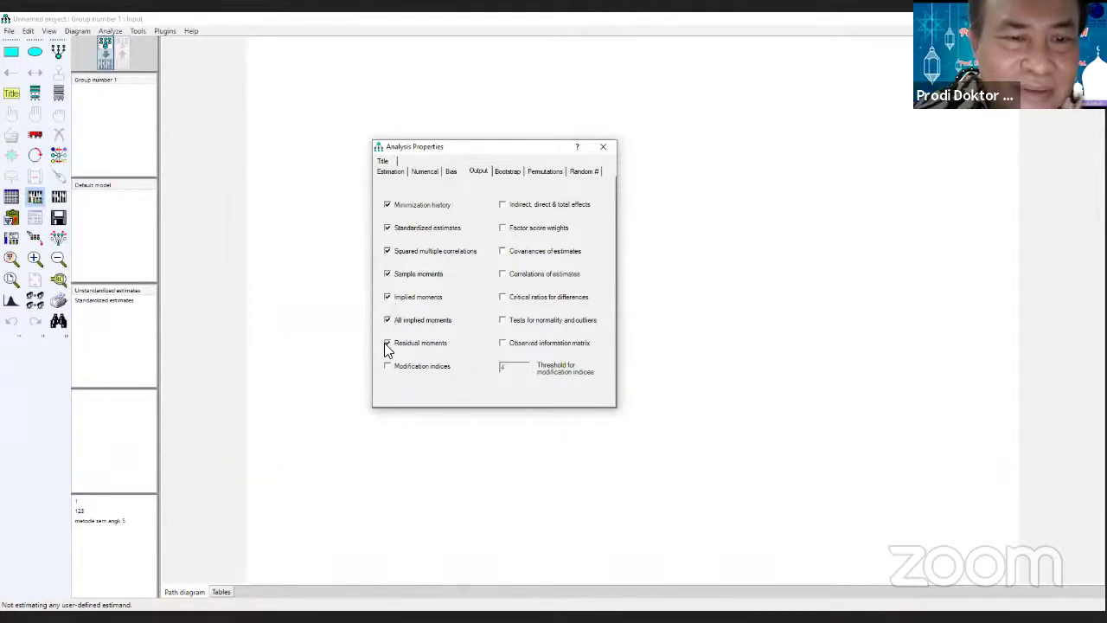
left_click(388, 366)
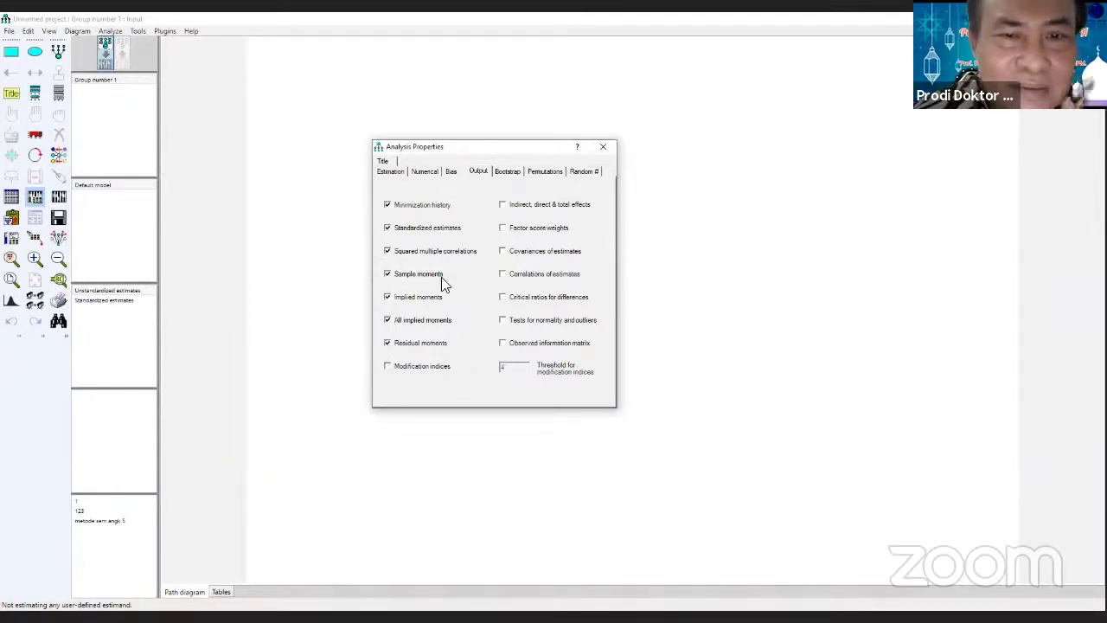
left_click(503, 229)
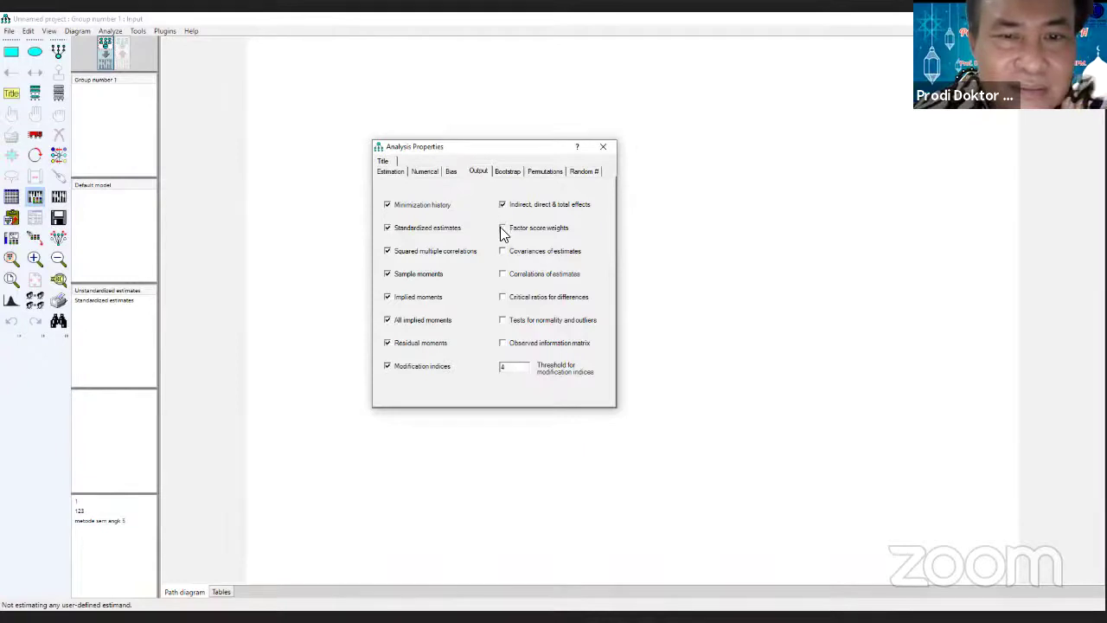
left_click(502, 251)
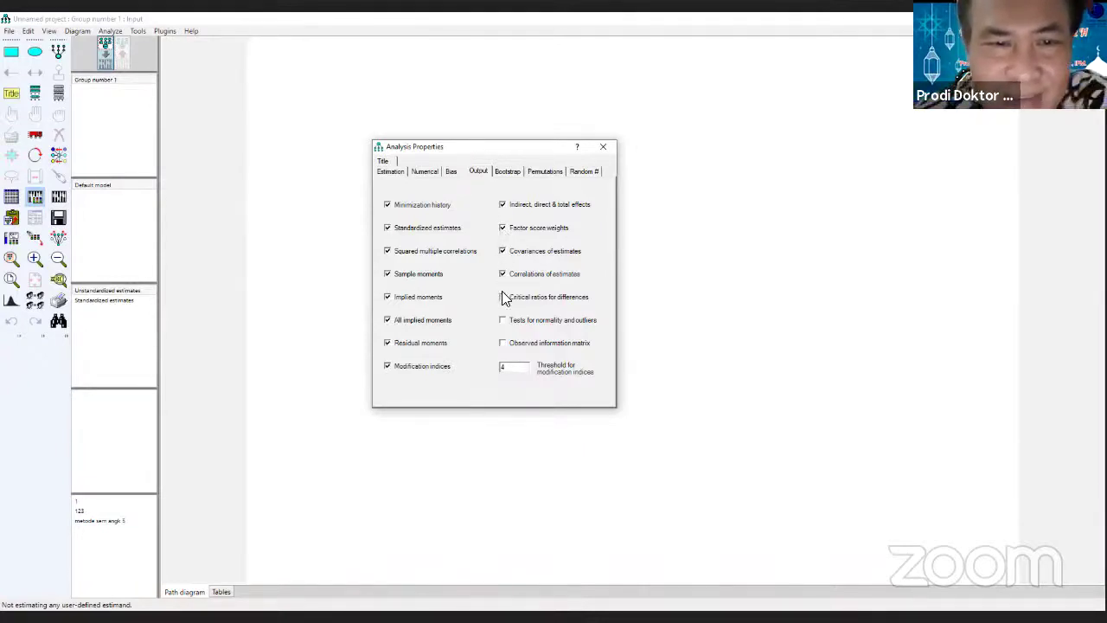
left_click(502, 296)
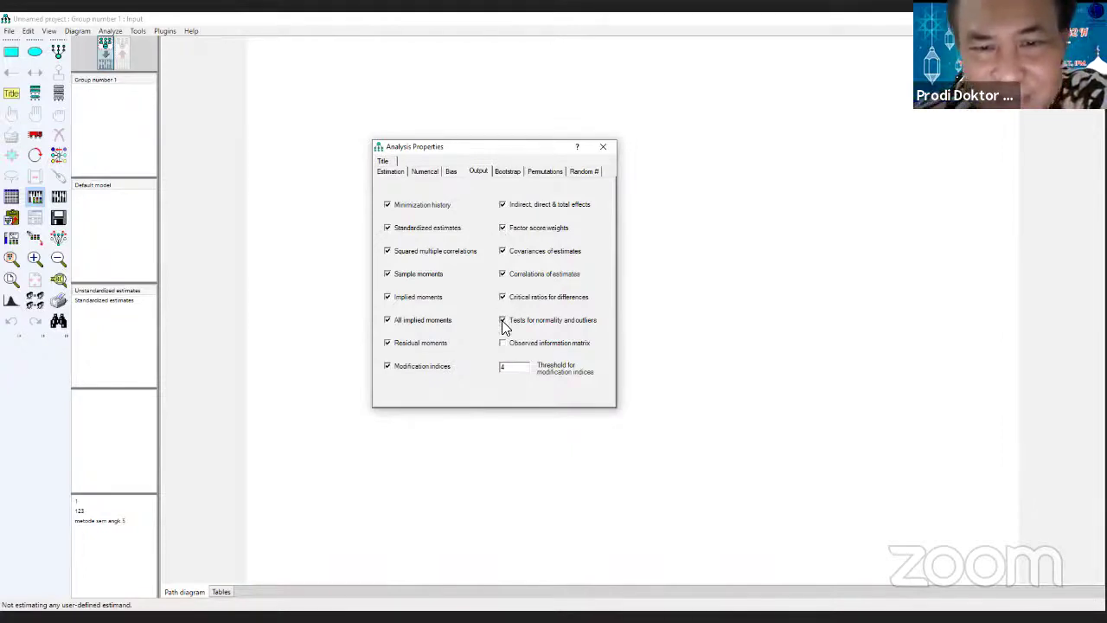
left_click(503, 320)
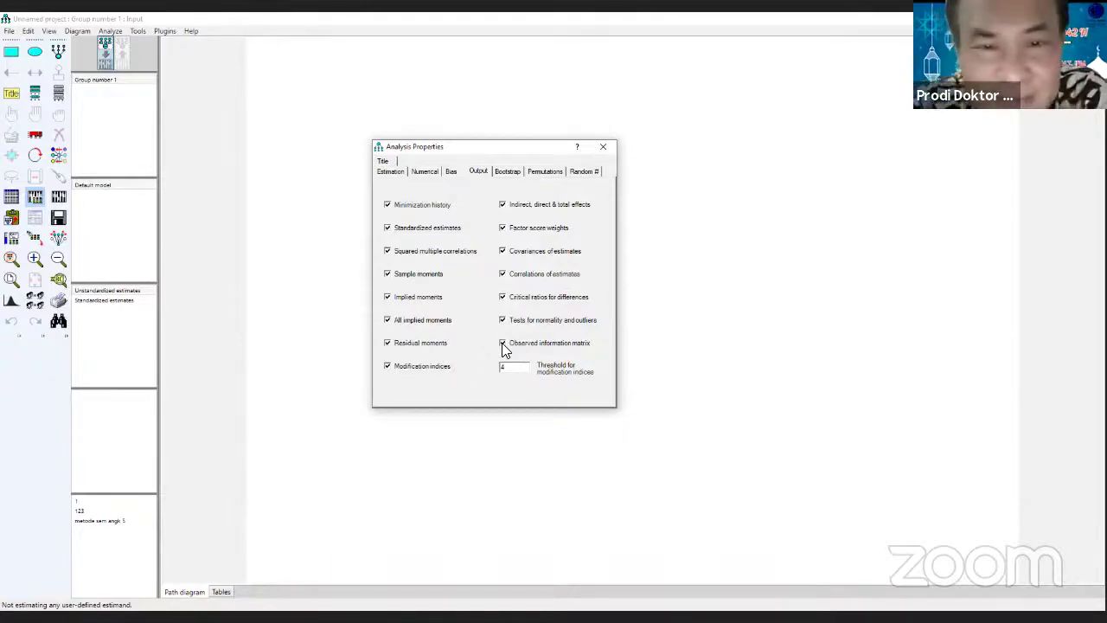
left_click(503, 343)
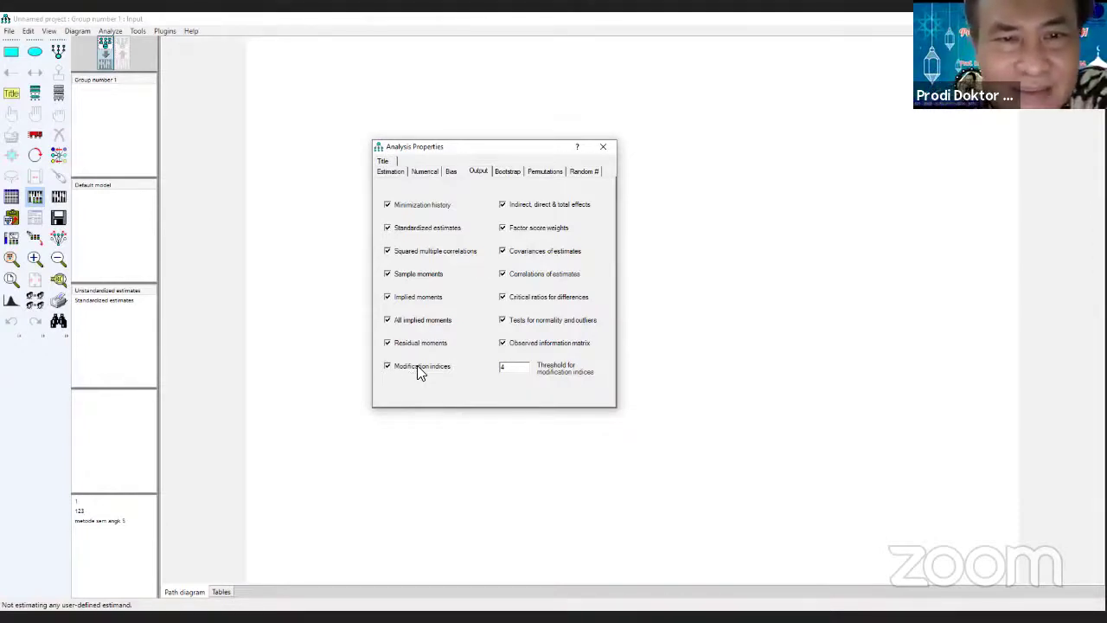
- Review the bootstrap, estimation and output settings in the analysis properties and close the dialog
left_click(508, 171)
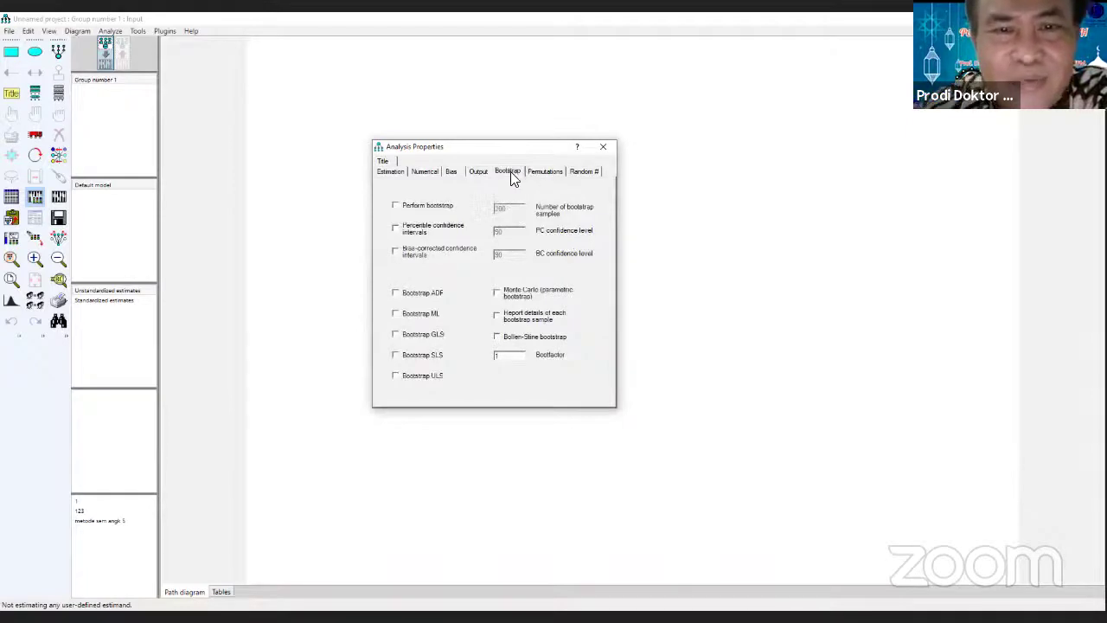
left_click(384, 171)
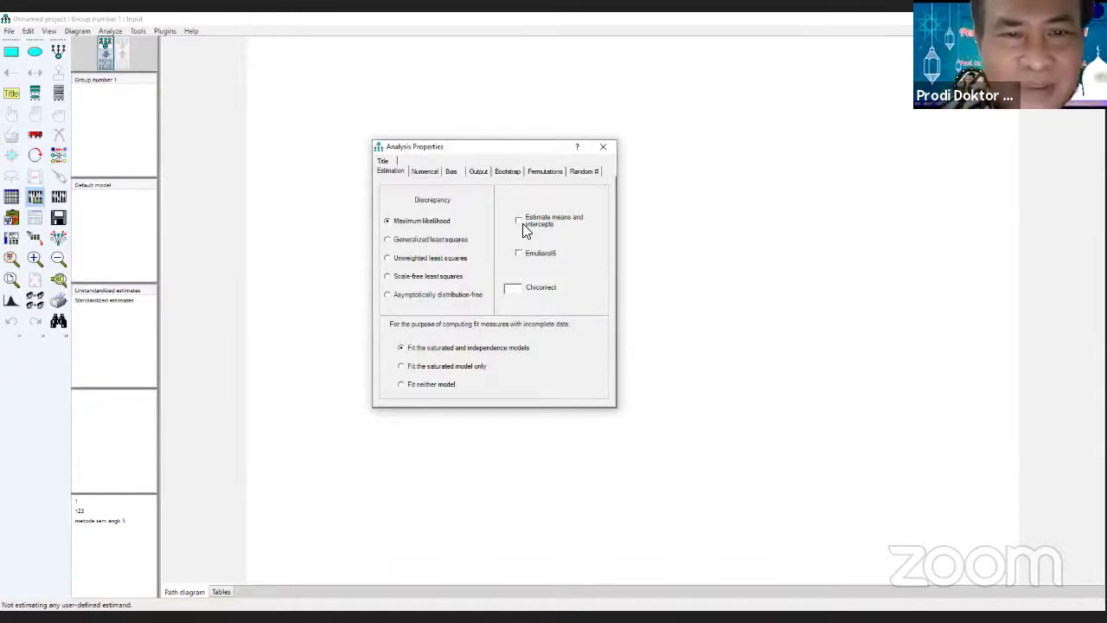
left_click(480, 172)
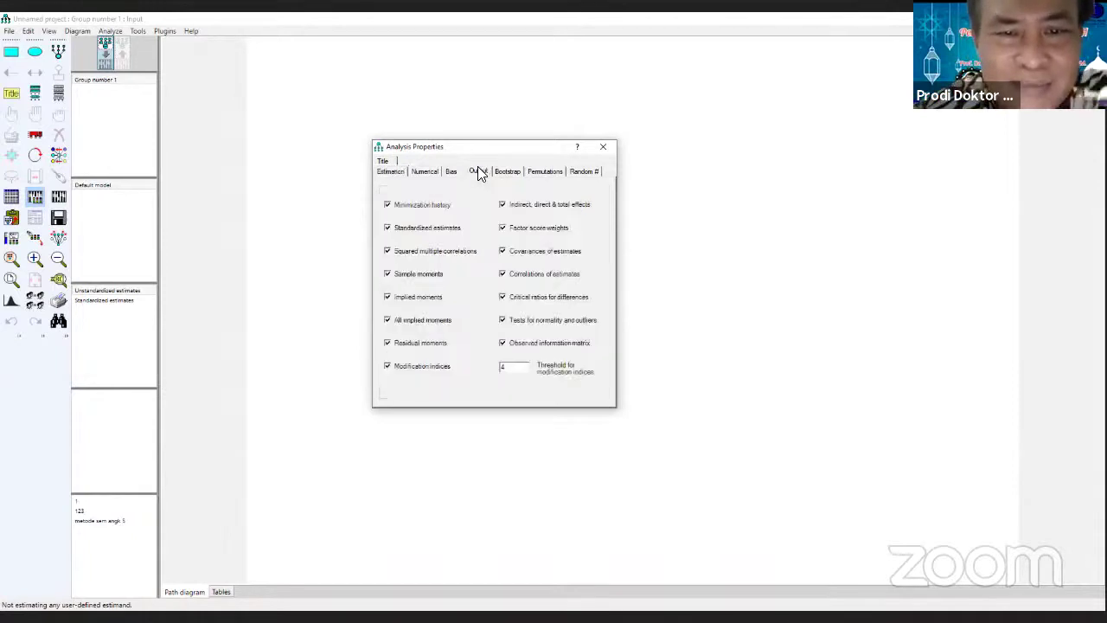
left_click(605, 149)
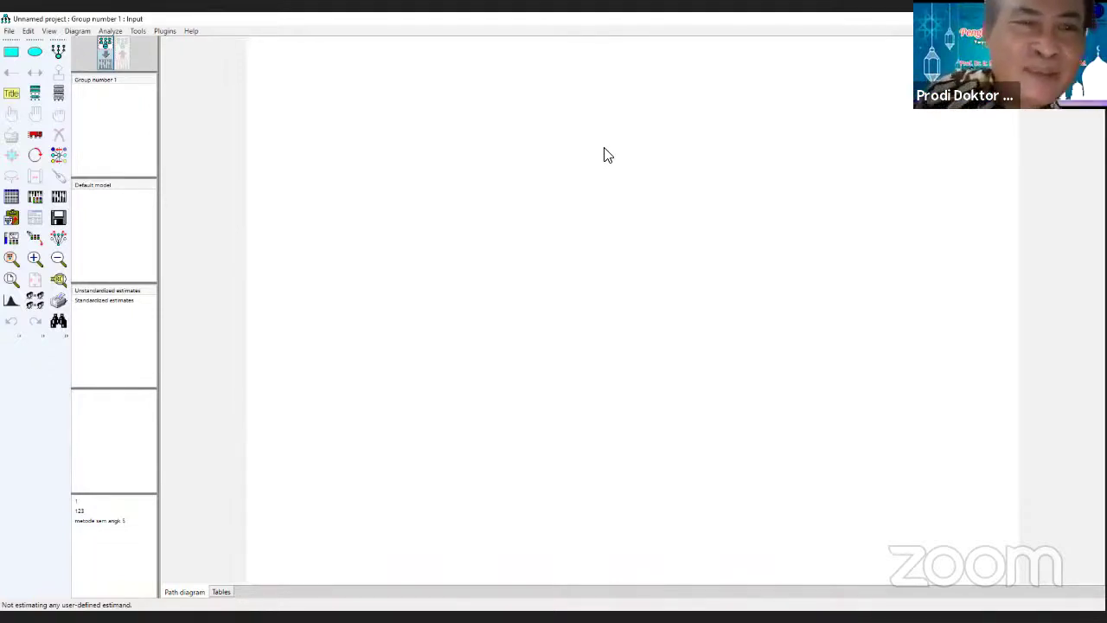
left_click(49, 31)
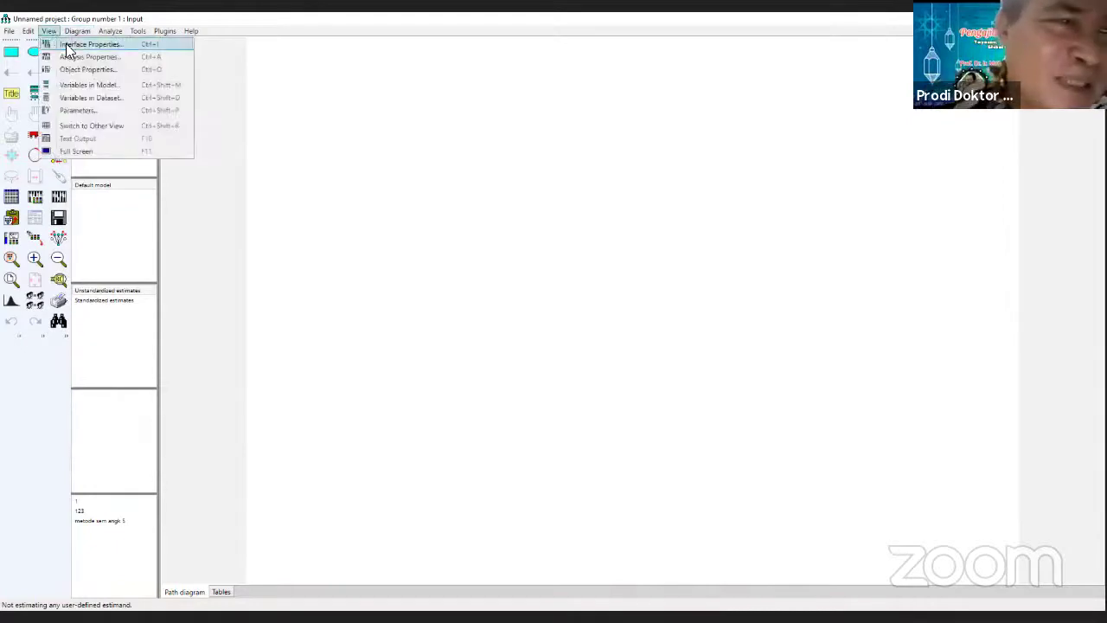
left_click(72, 56)
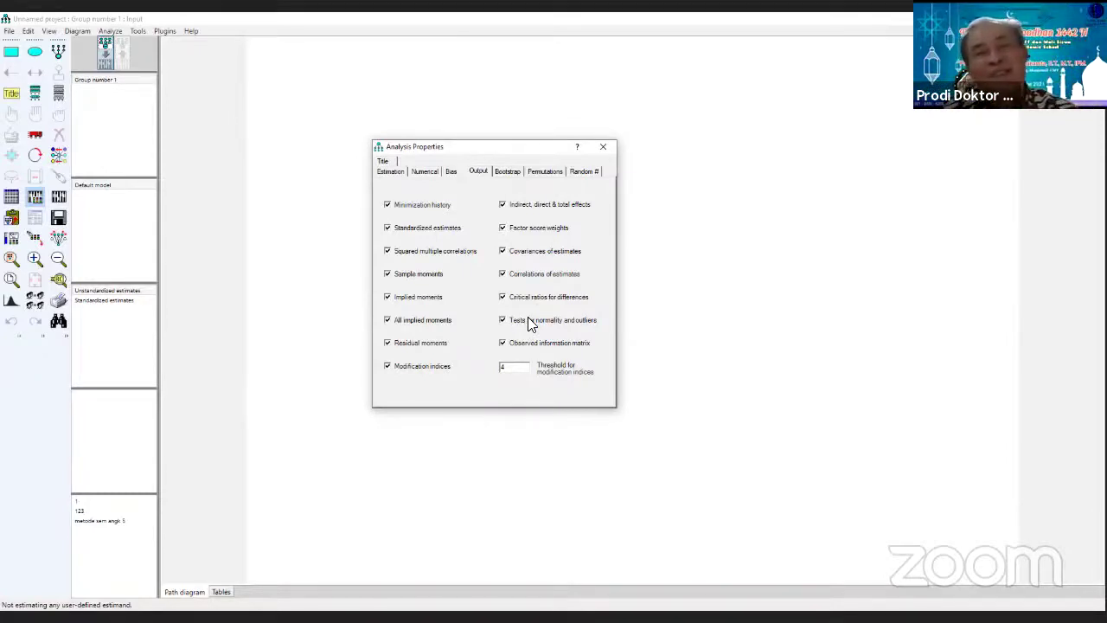
left_click(605, 150)
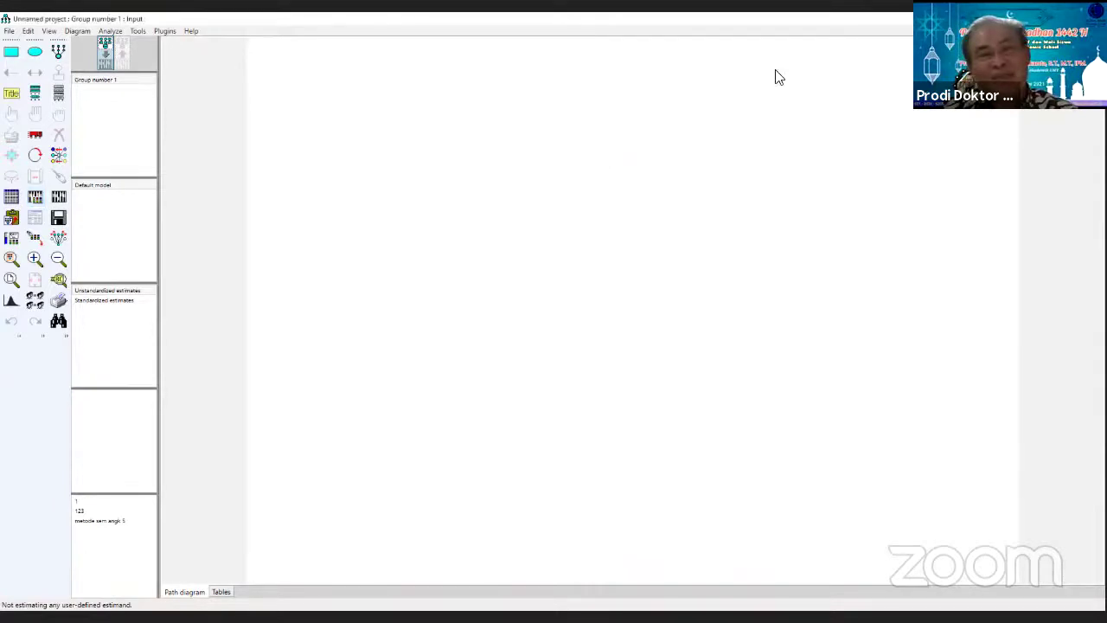
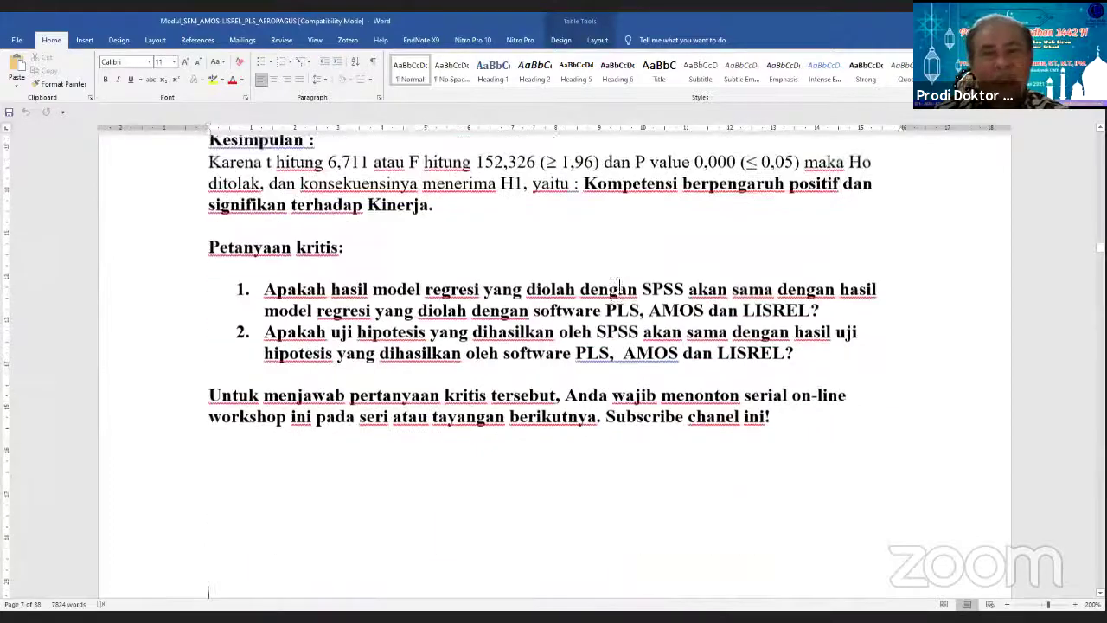
- Switch to the workshop module in Word and look through it for MATERI PELATIHAN III on analysing research data with AMOS
scroll(619, 286, "down", 15)
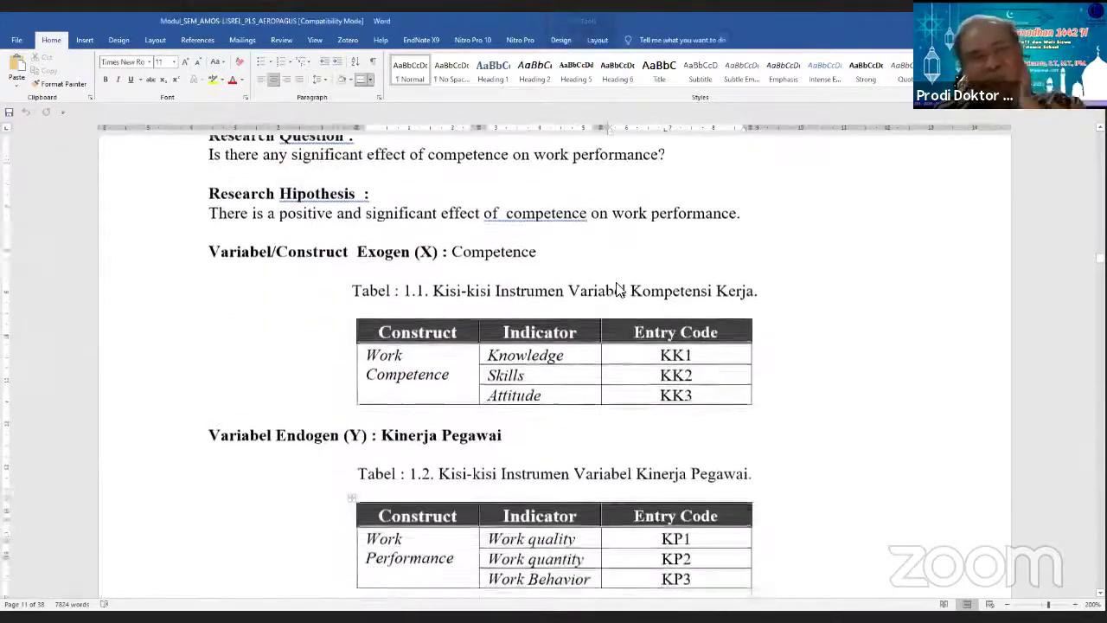
scroll(619, 290, "down", 12)
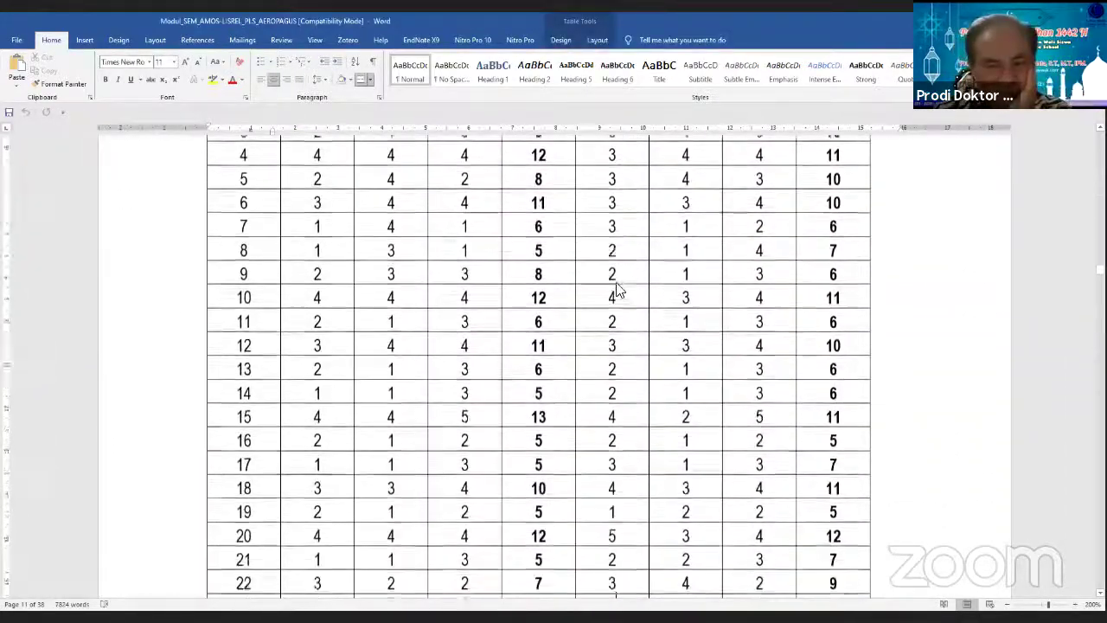
scroll(620, 290, "down", 14)
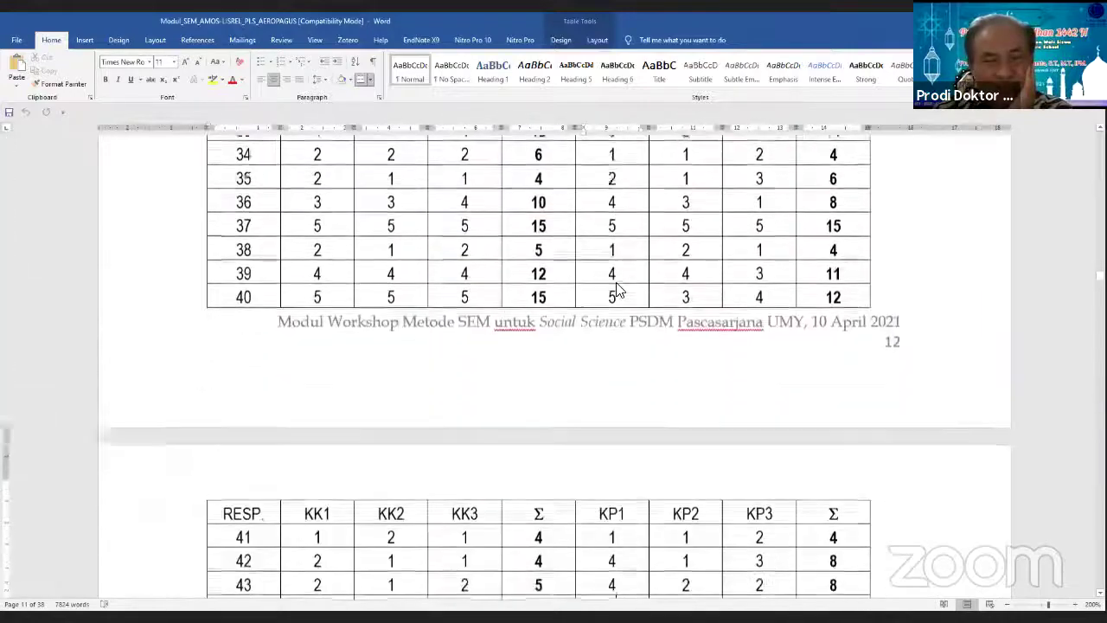
scroll(620, 290, "down", 15)
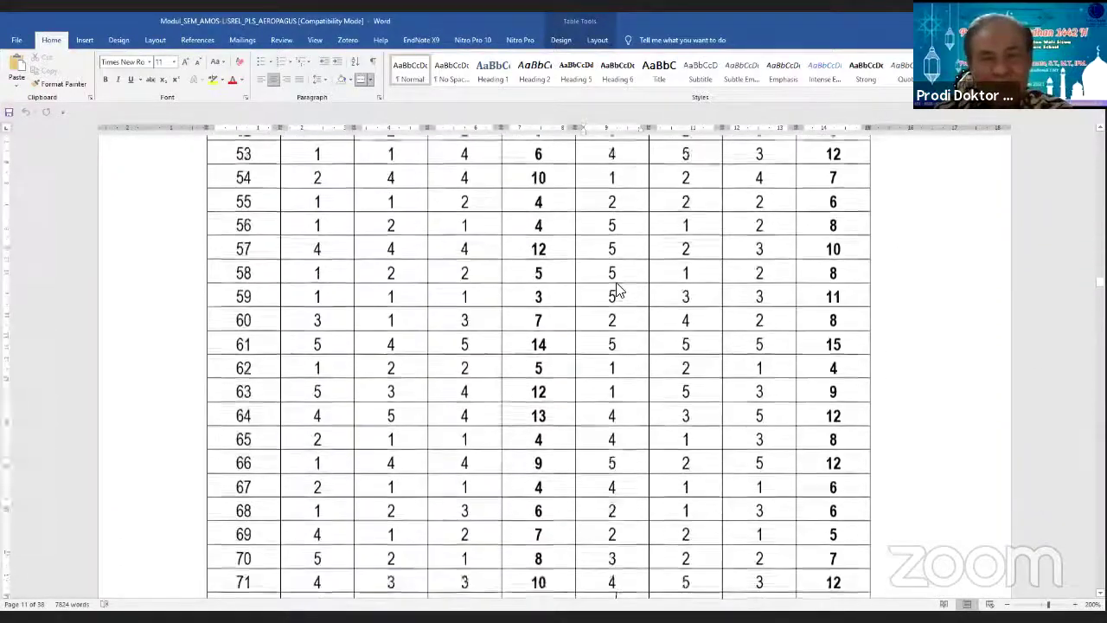
scroll(620, 285, "down", 15)
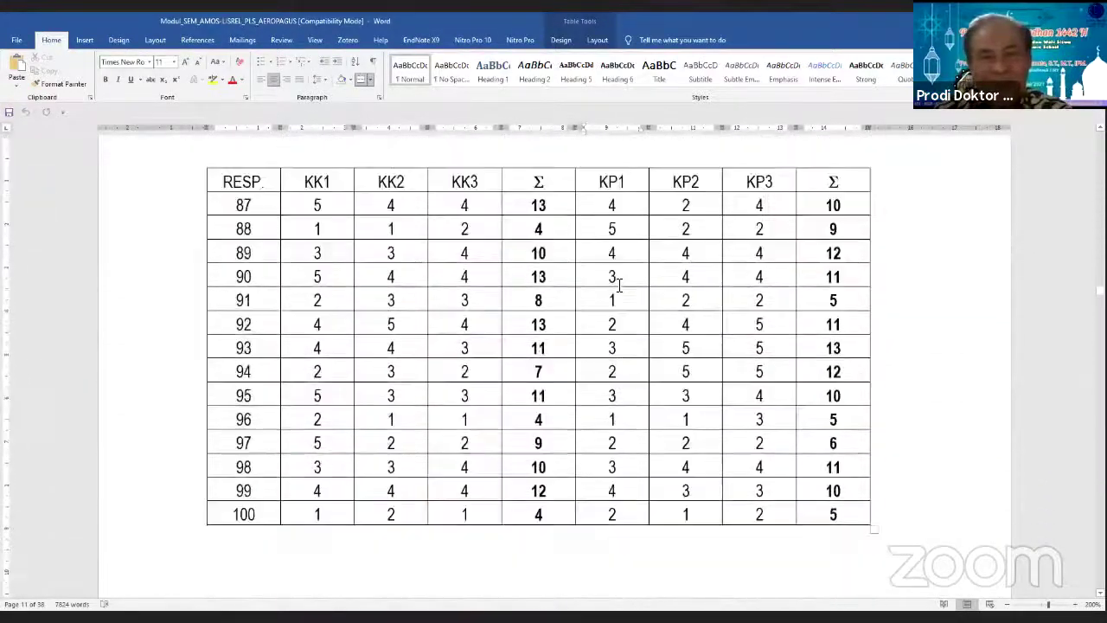
scroll(620, 285, "down", 15)
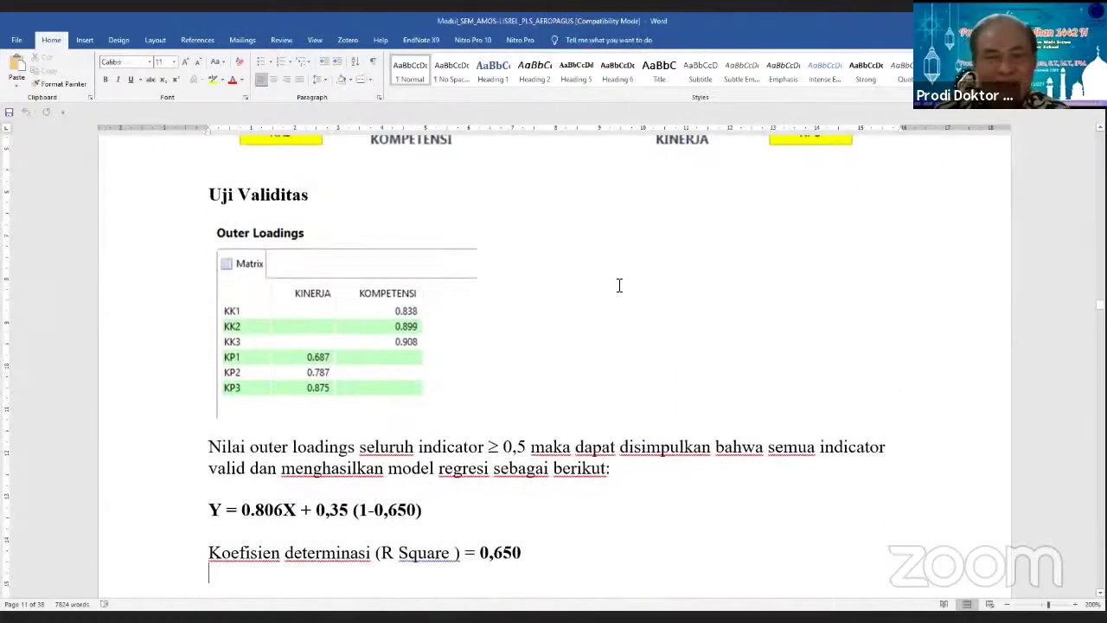
scroll(620, 286, "down", 15)
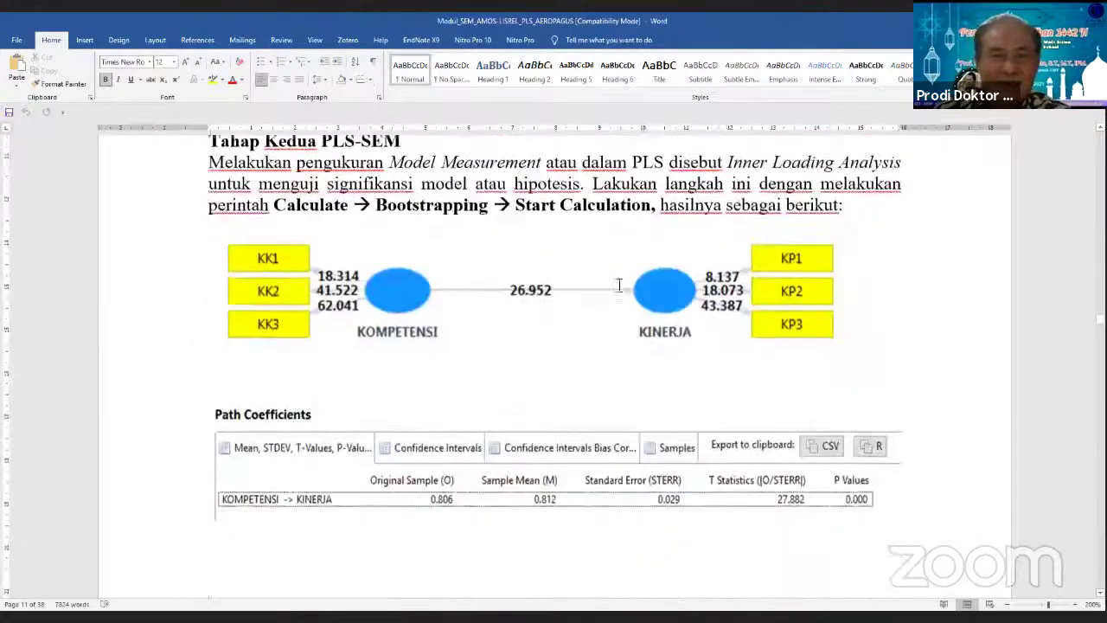
scroll(620, 286, "down", 15)
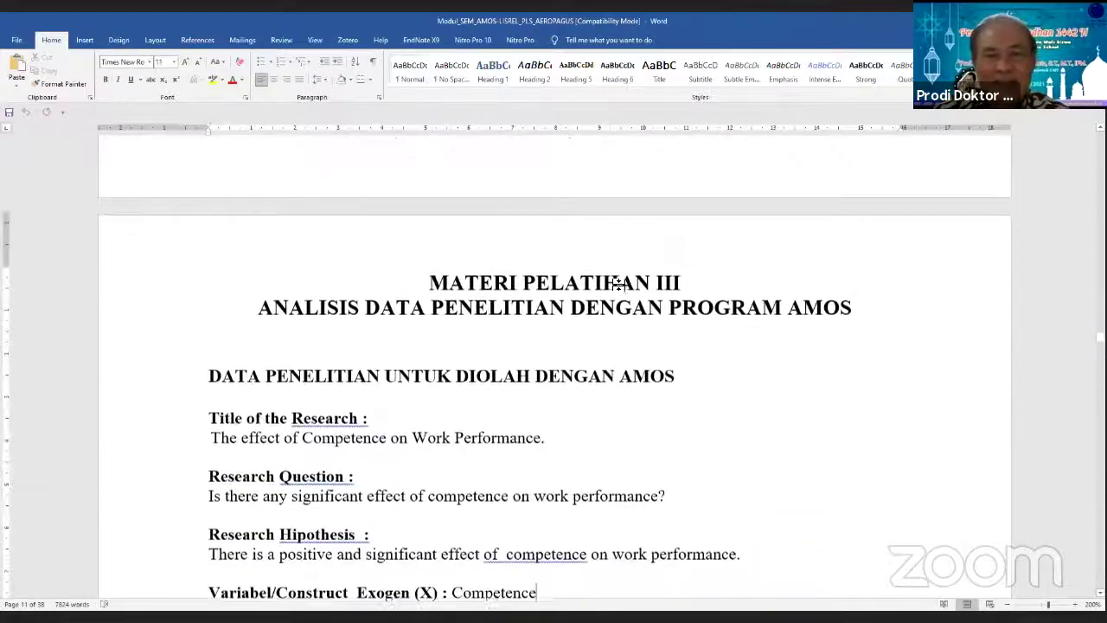
- Read the research title, hypothesis and the indicator tables for competence and work performance in the module, and return to the Amos diagram
key("Down")
key("Down")
key("Down")
key("Down")
key("Down")
key("Down")
key("Down")
key("Down")
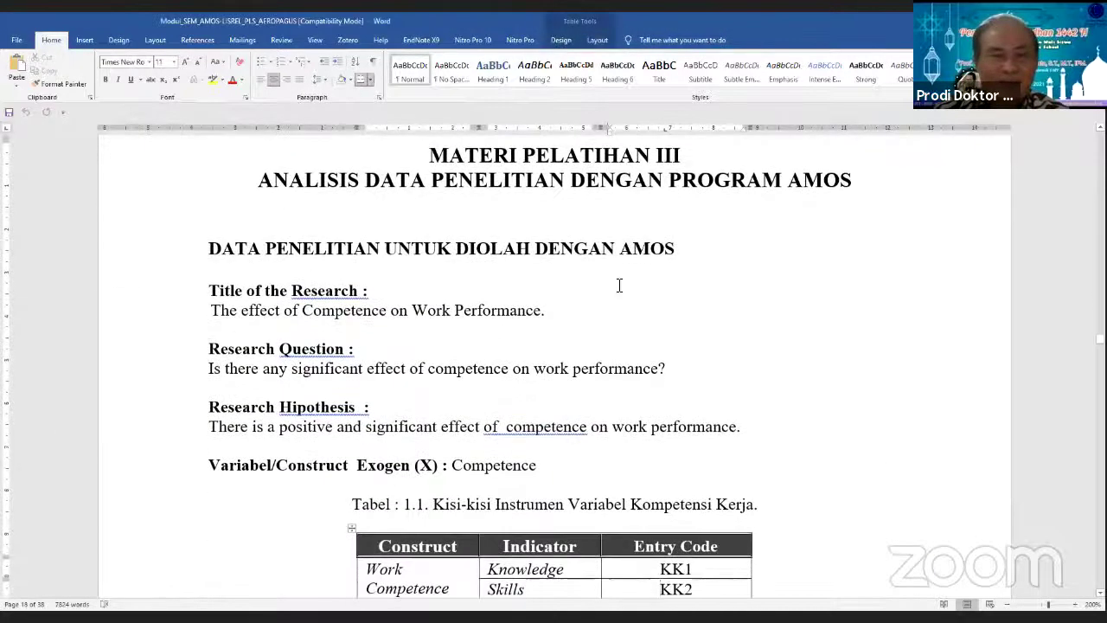
key("Down")
key("Down")
key("Down")
key("Down")
key("Down")
key("Down")
key("Down")
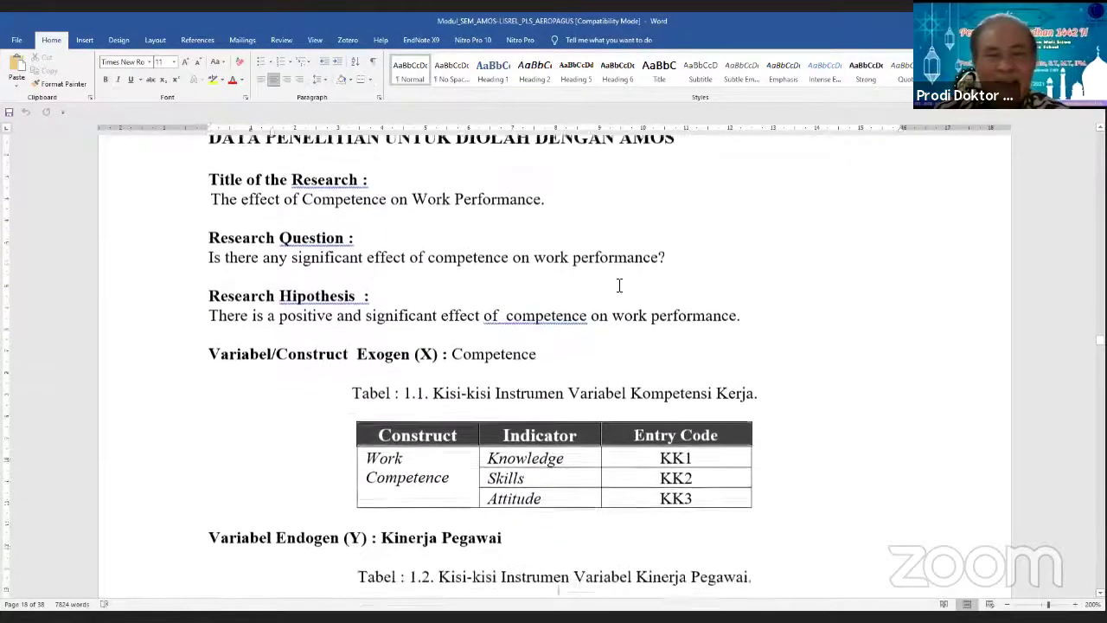
key("Down")
key("Down")
key("Down")
key("Down")
key("Down")
key("Down")
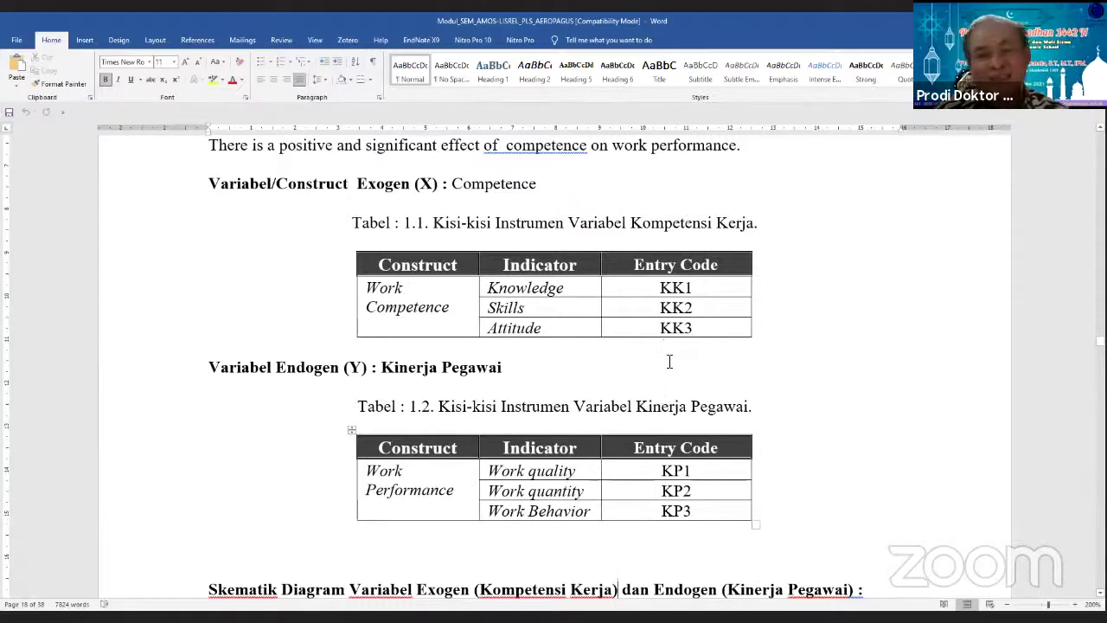
left_click(642, 490)
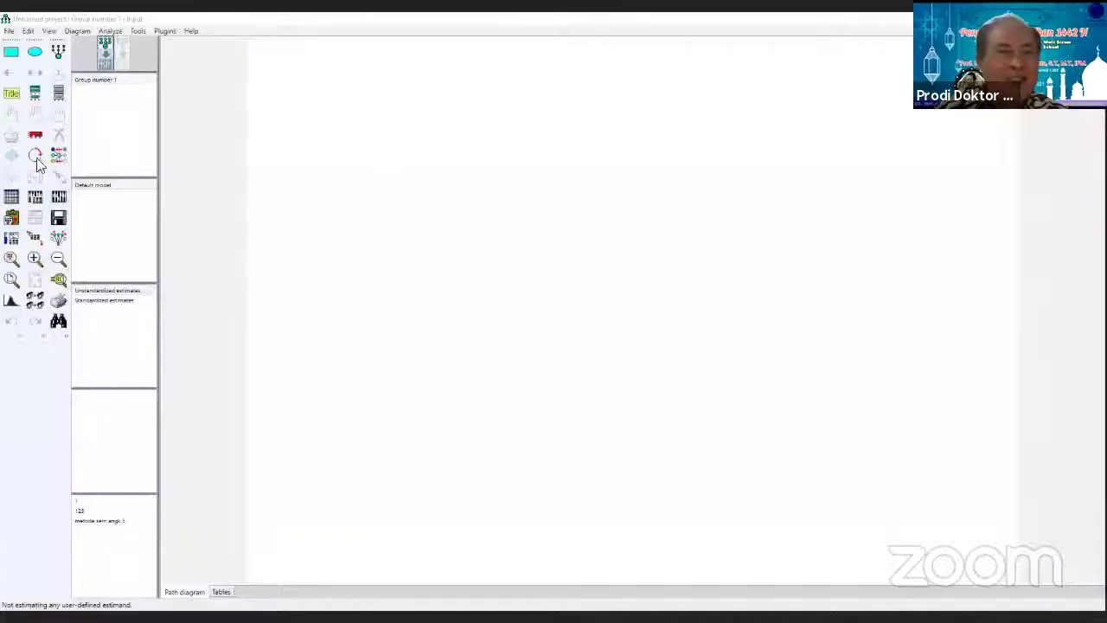
- Draw one unobserved-variable ellipse near the centre of the path diagram page
left_click(34, 54)
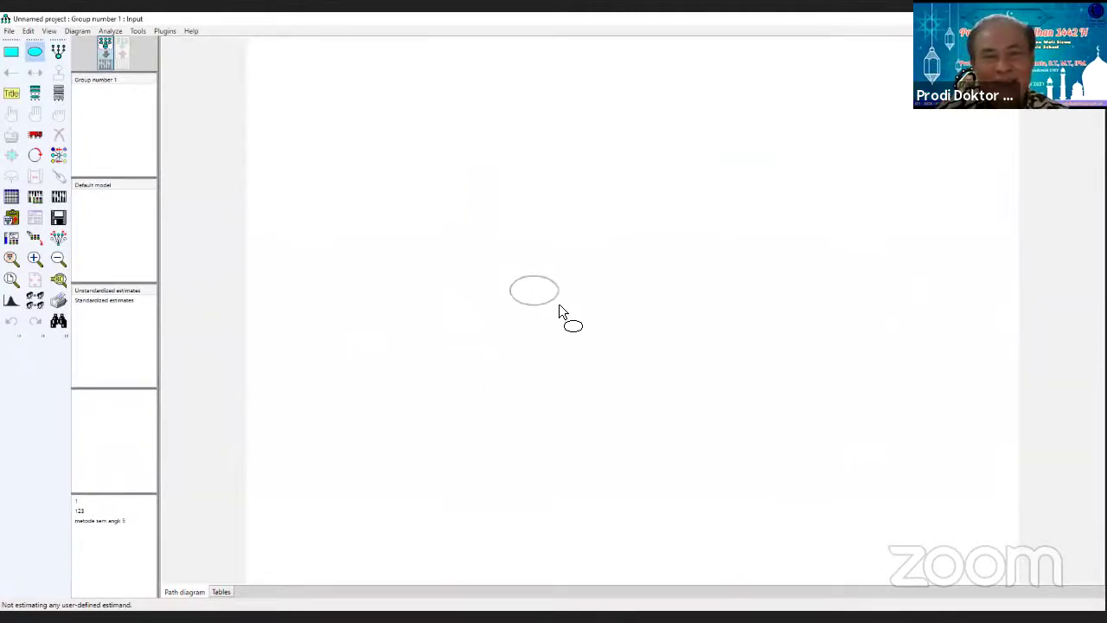
mouse_move(559, 305)
left_mouse_down()
mouse_move(571, 309)
mouse_move(551, 297)
mouse_move(490, 355)
left_mouse_up()
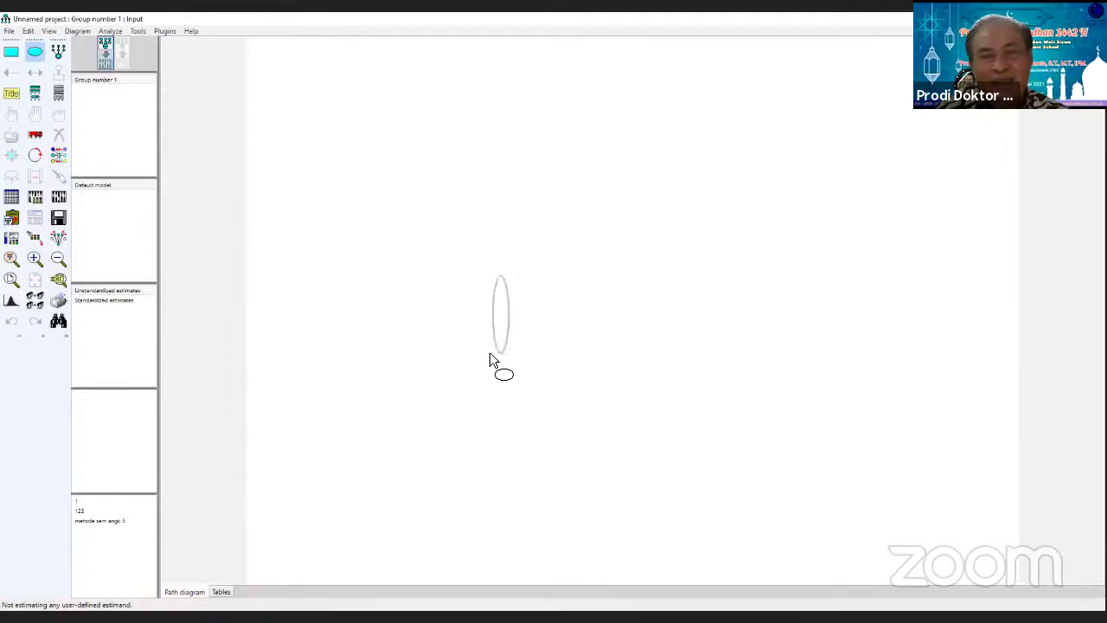
left_click_drag(557, 301, 569, 311)
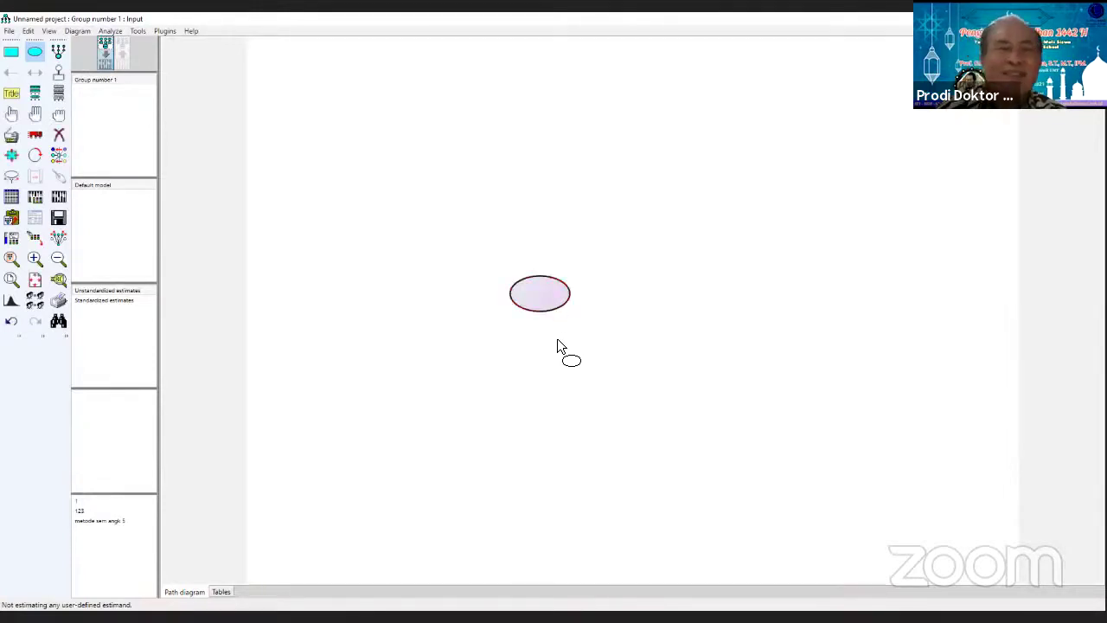
- Set the ellipse's variable name to Competnncy in its object properties and close the dialog
right_click(537, 292)
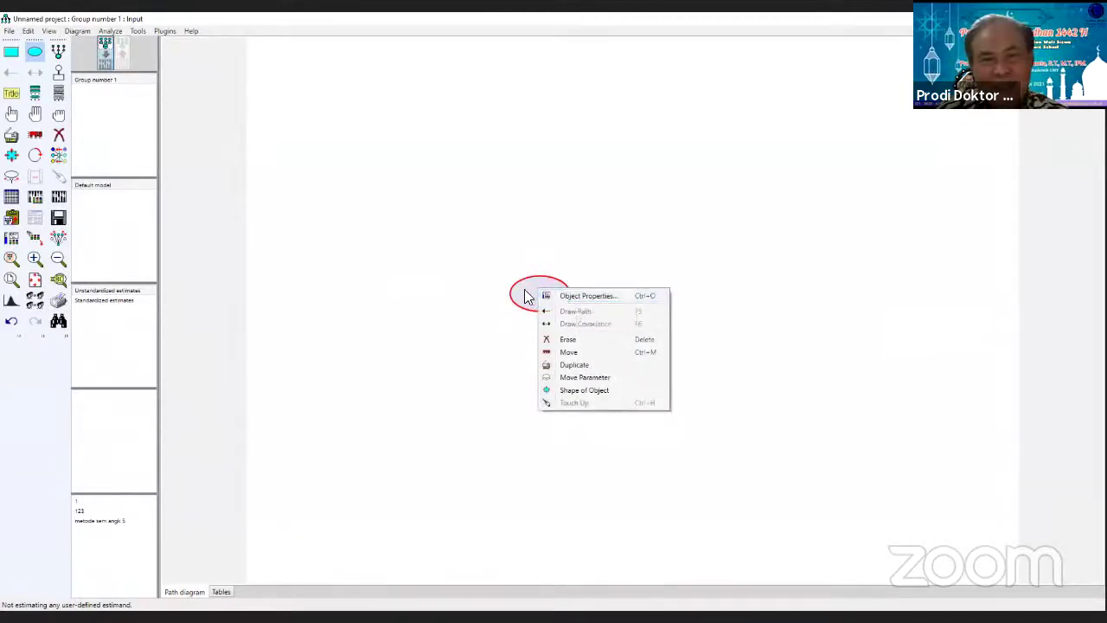
left_click(524, 296)
right_click(525, 296)
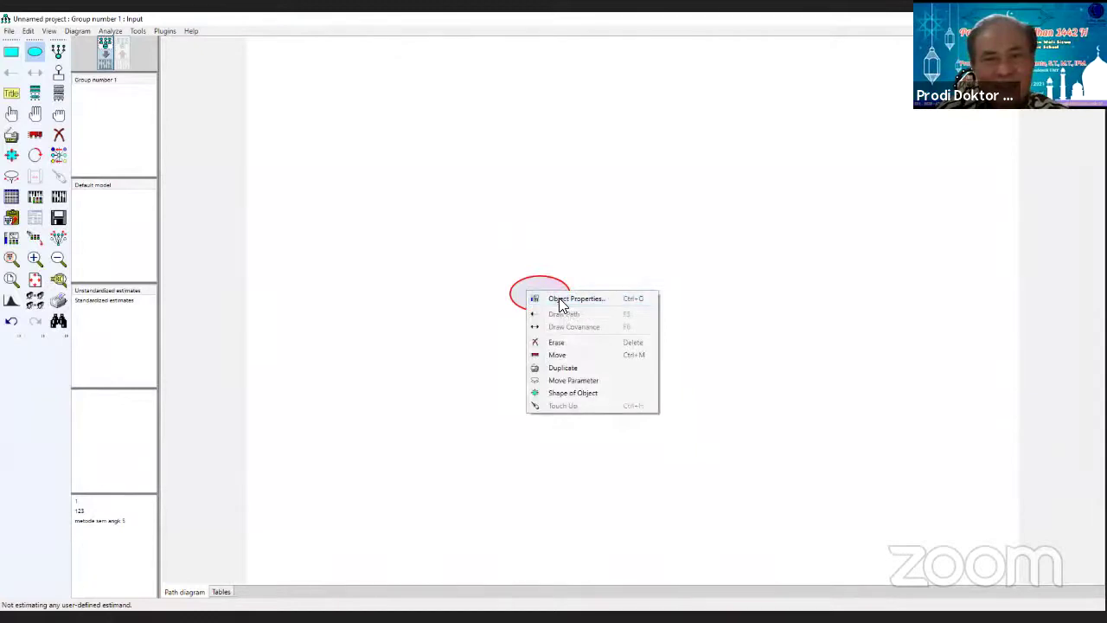
left_click(560, 301)
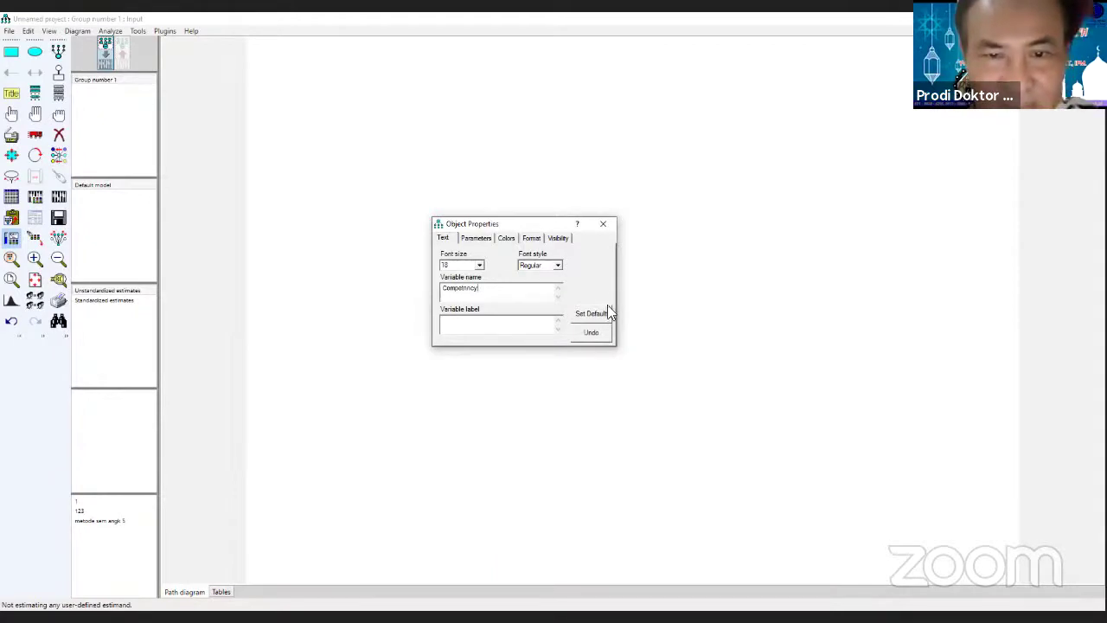
left_click(604, 227)
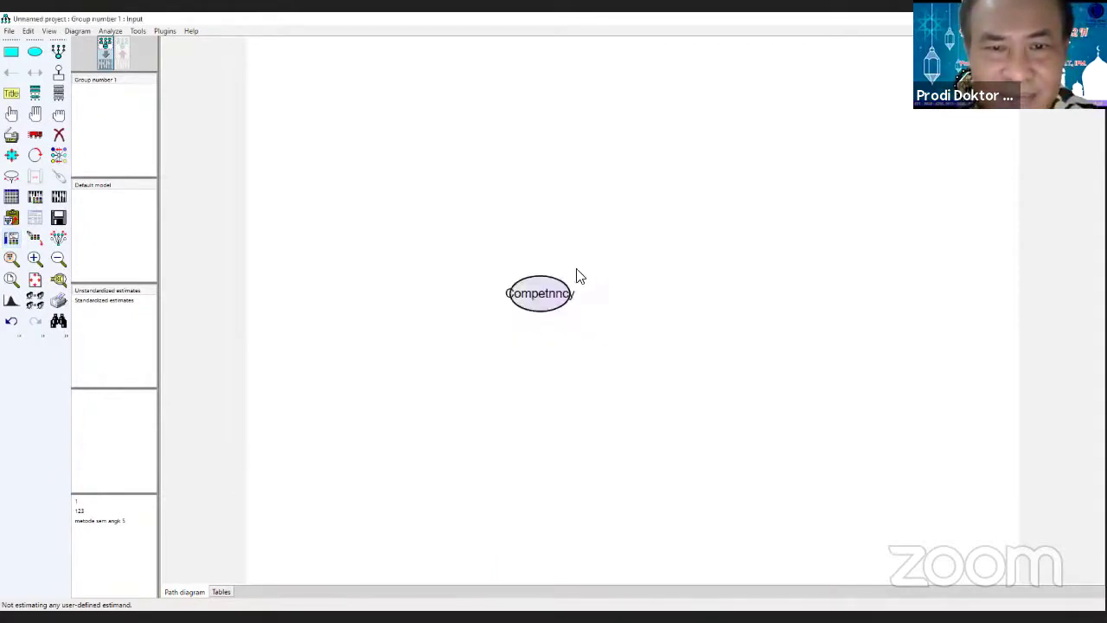
- Reduce the Competnncy variable's font size to 15 in its object properties and close the dialog
right_click(541, 299)
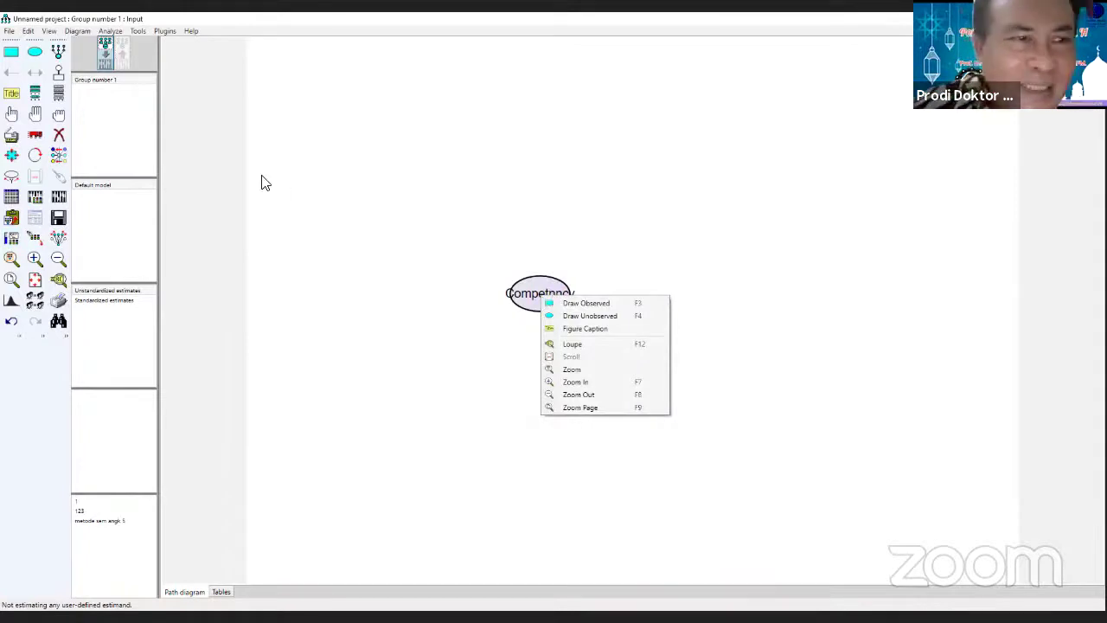
left_click(539, 298)
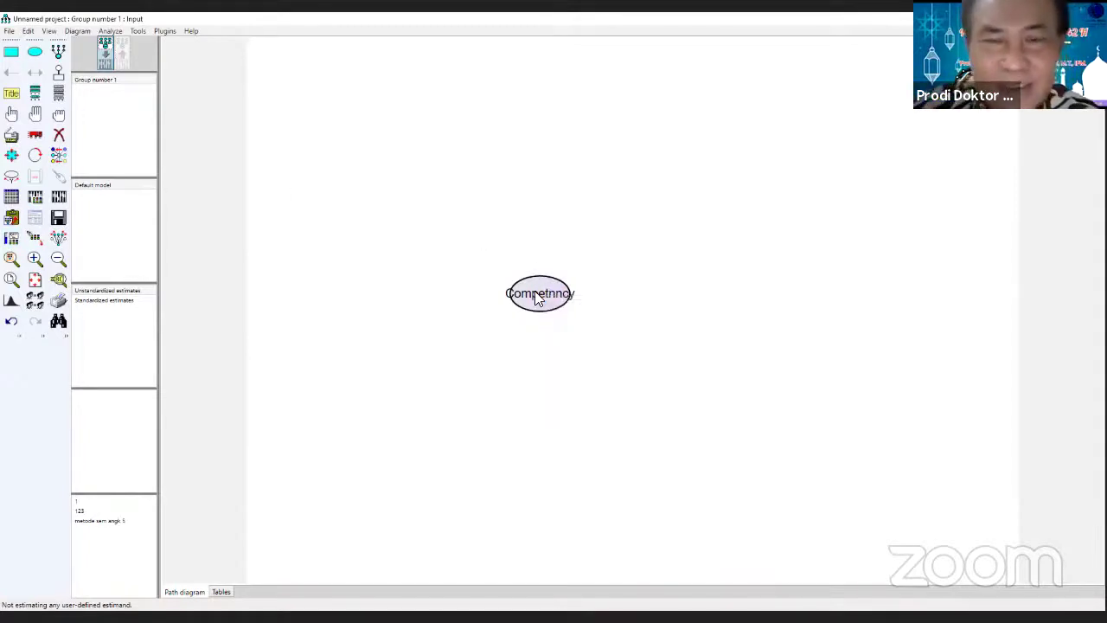
right_click(537, 298)
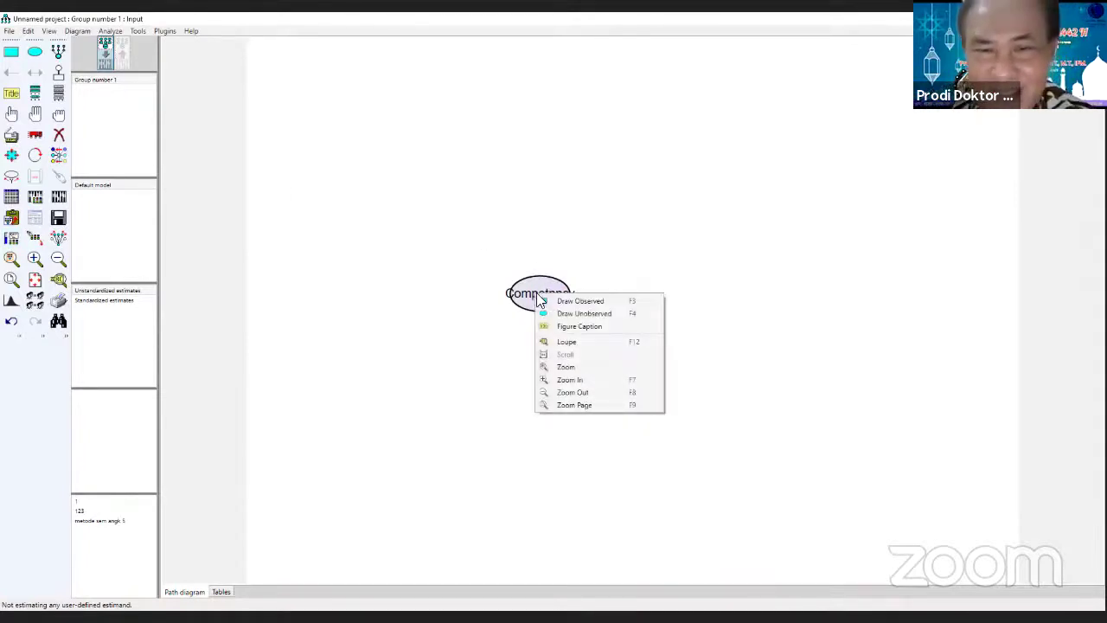
left_click(12, 114)
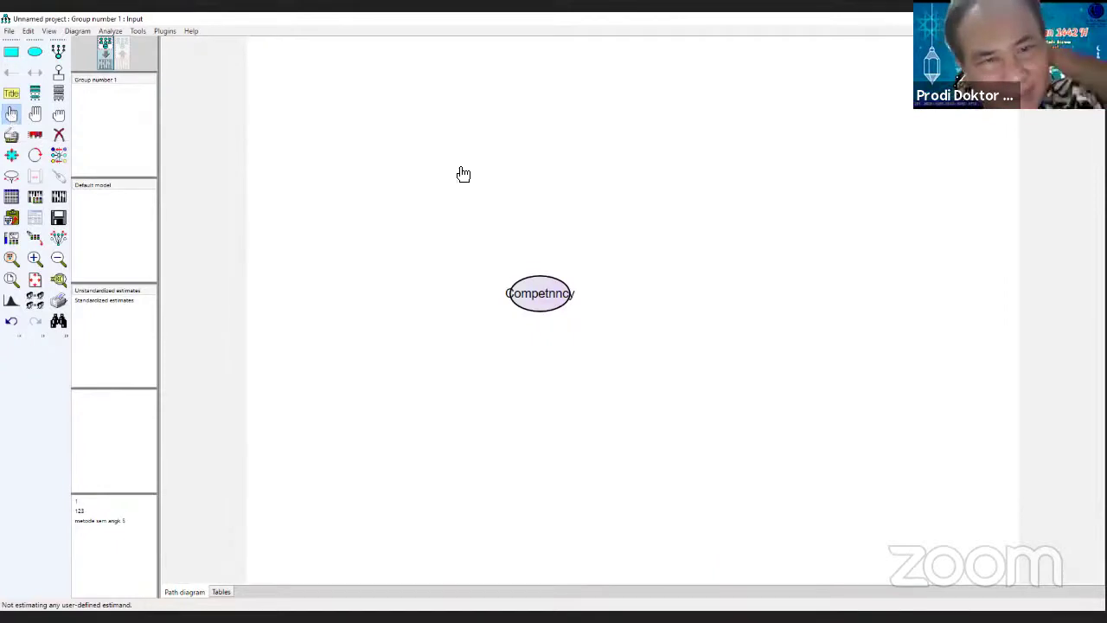
right_click(535, 298)
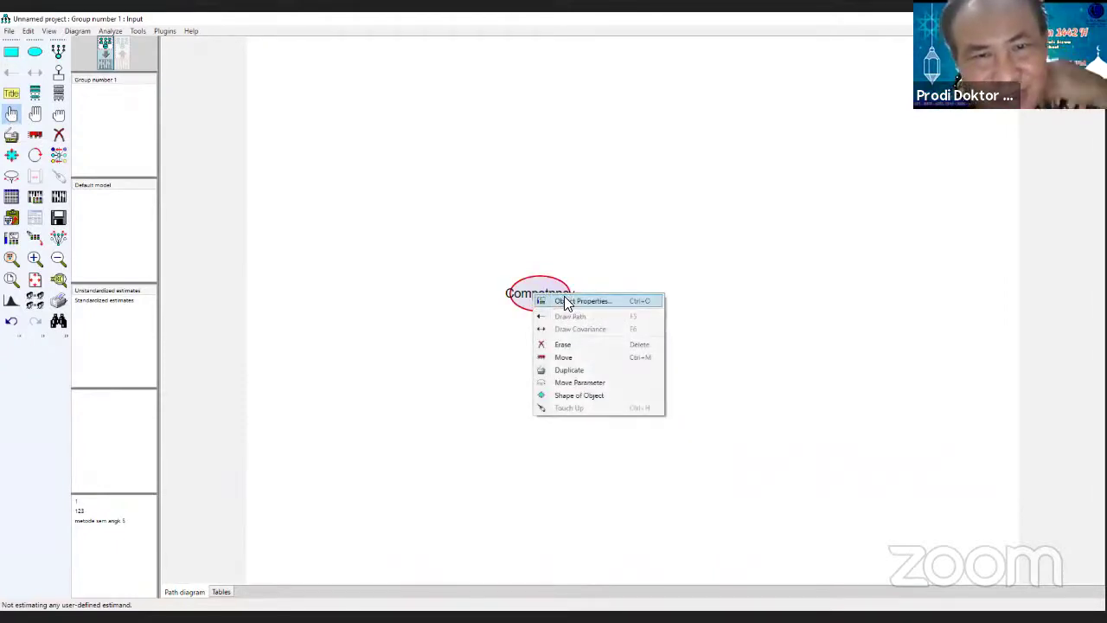
left_click(567, 301)
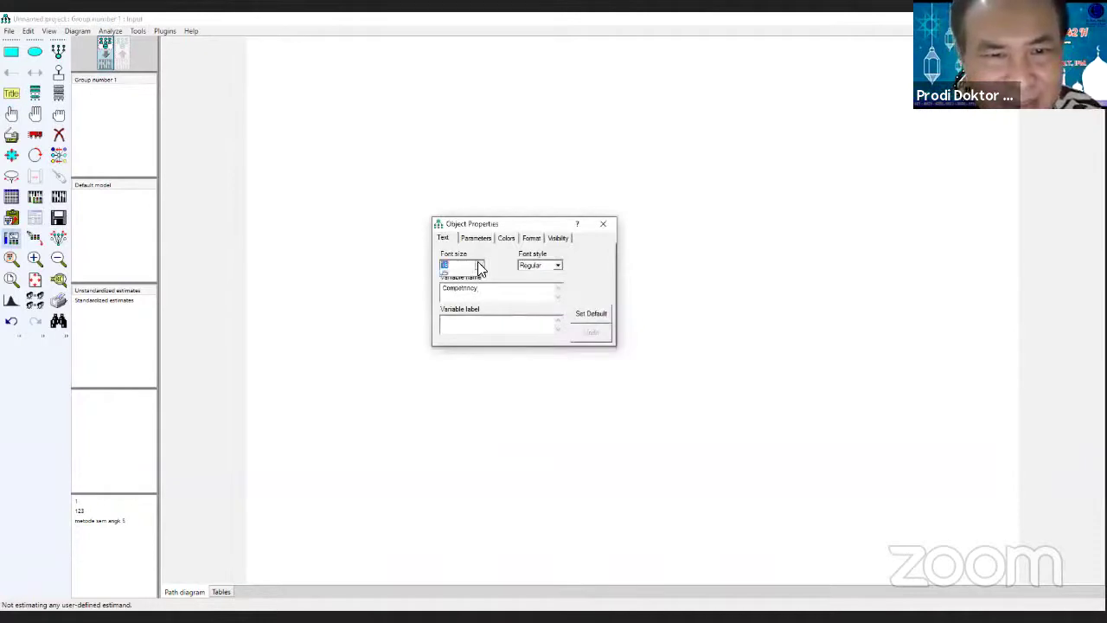
left_click(479, 266)
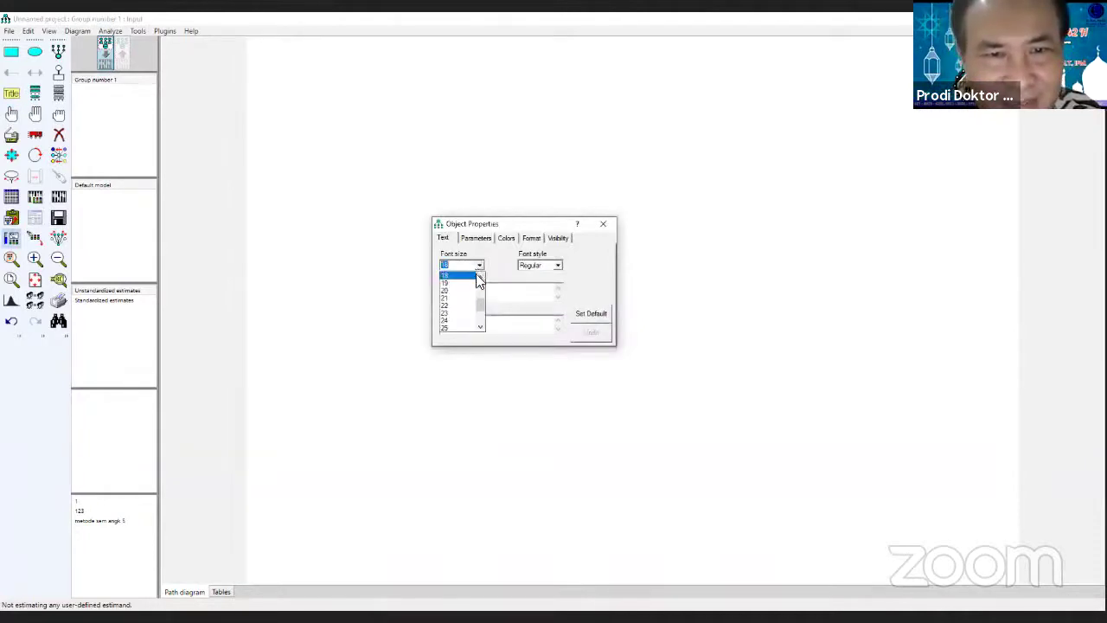
scroll(450, 286, "up", 1)
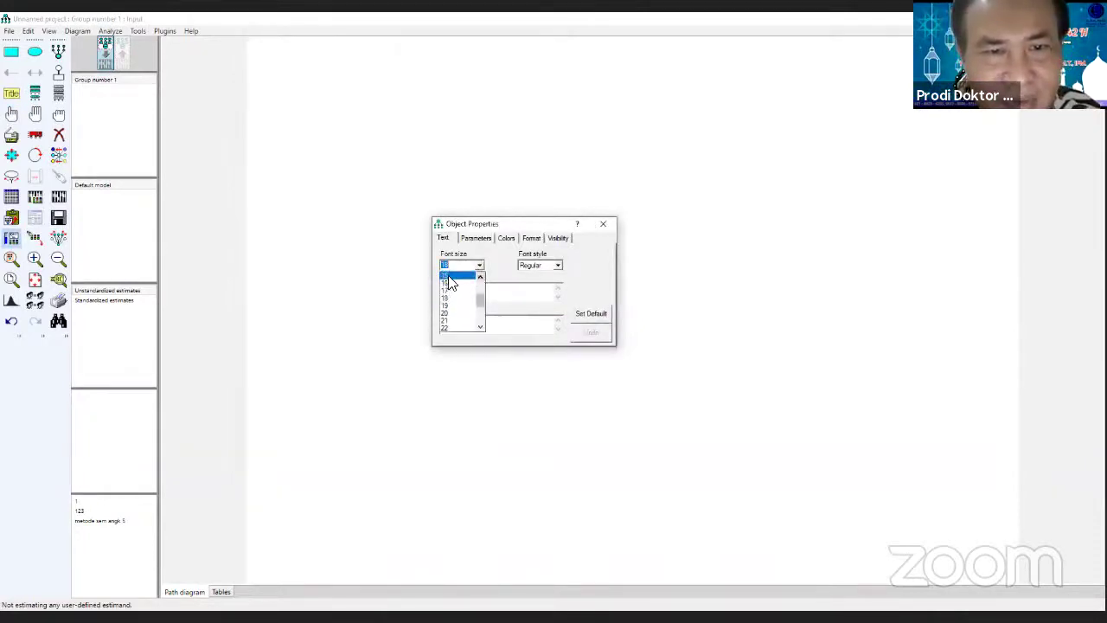
left_click(449, 276)
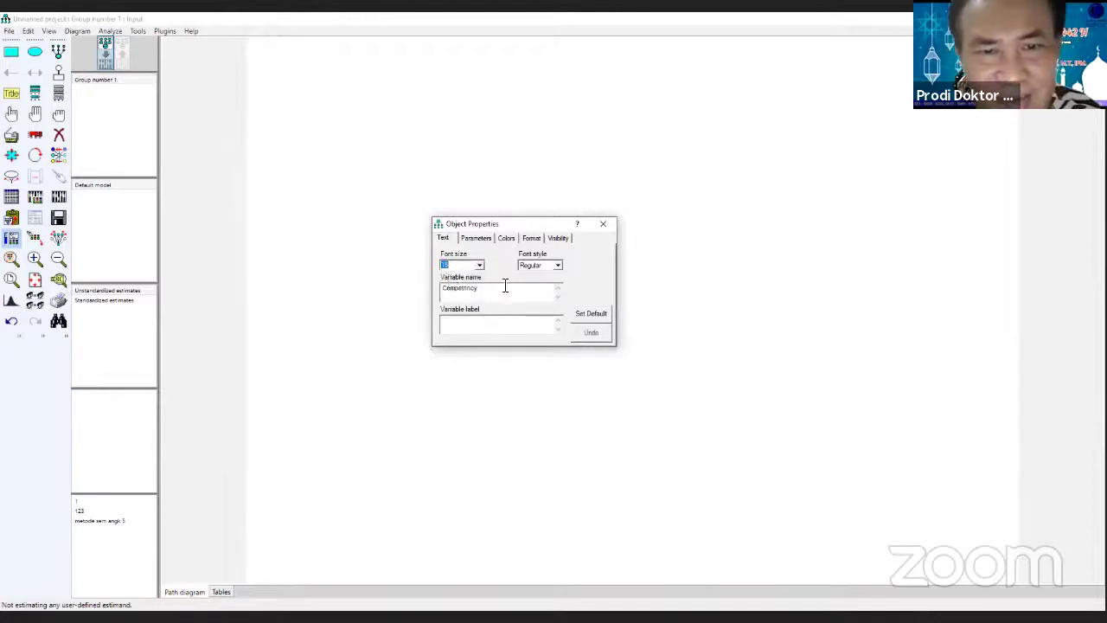
left_click(604, 227)
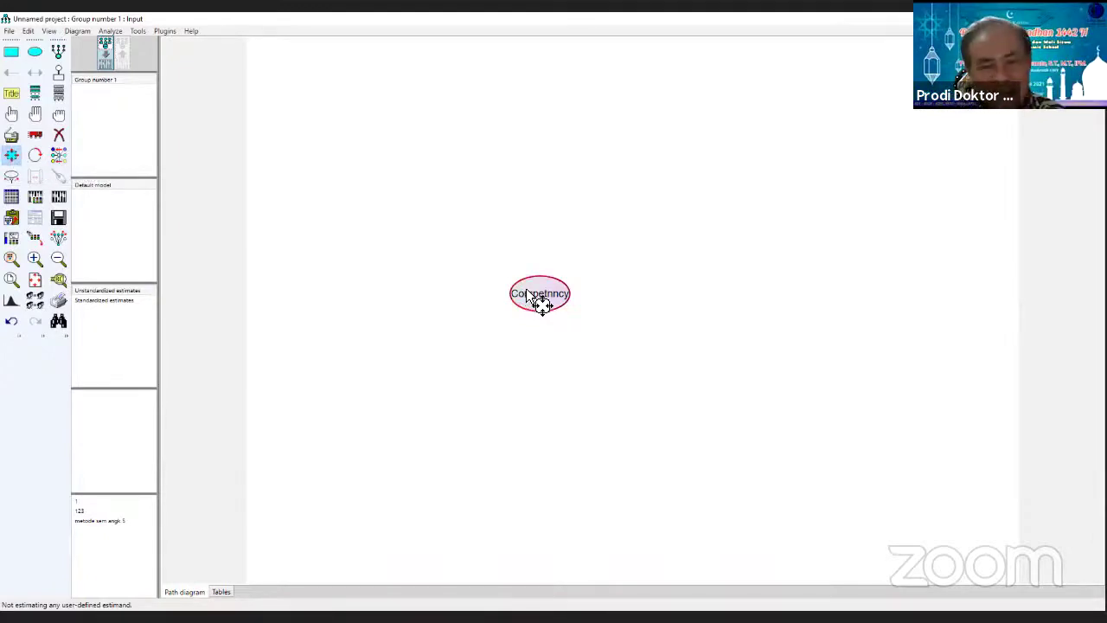
- Enlarge the Competnncy ellipse slightly so that the variable name fits inside it
left_click_drag(527, 292, 581, 316)
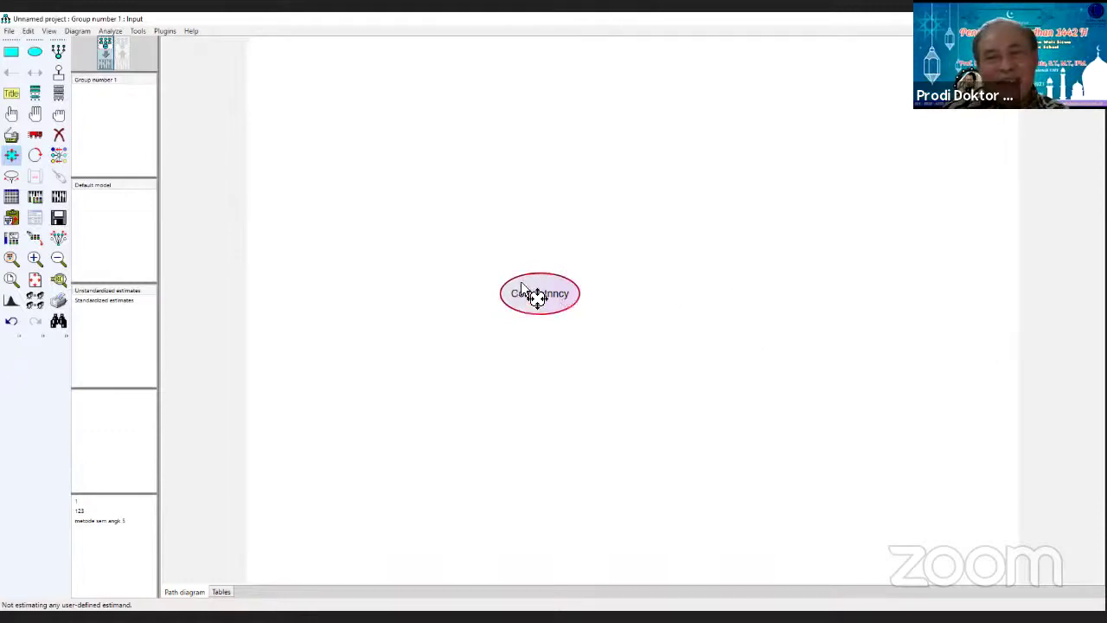
scroll(522, 284, "down", 3)
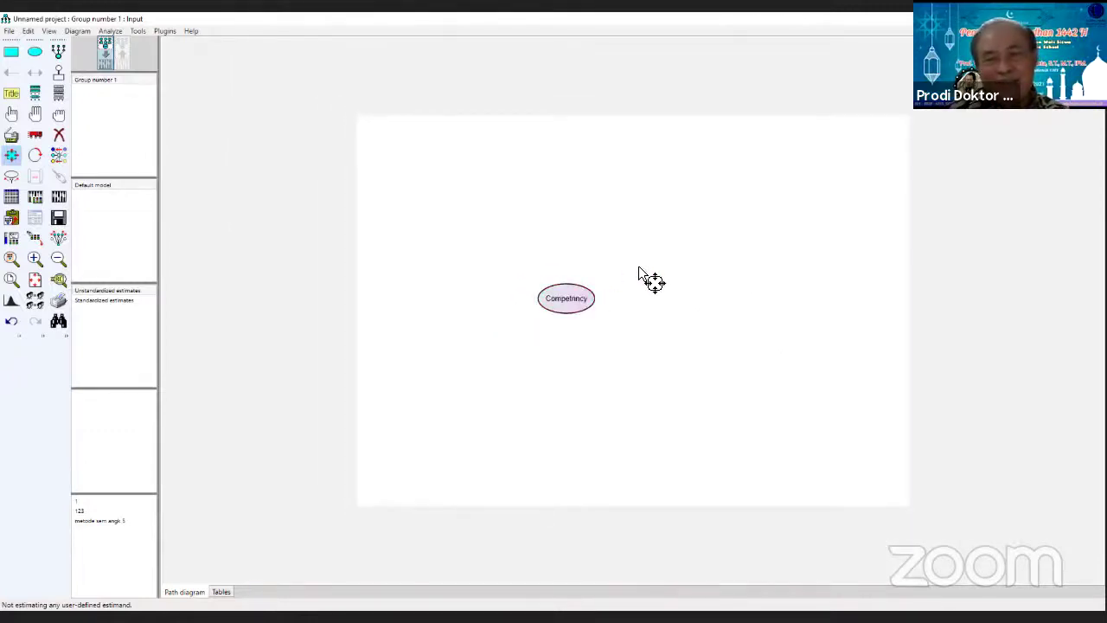
scroll(639, 268, "up", 3)
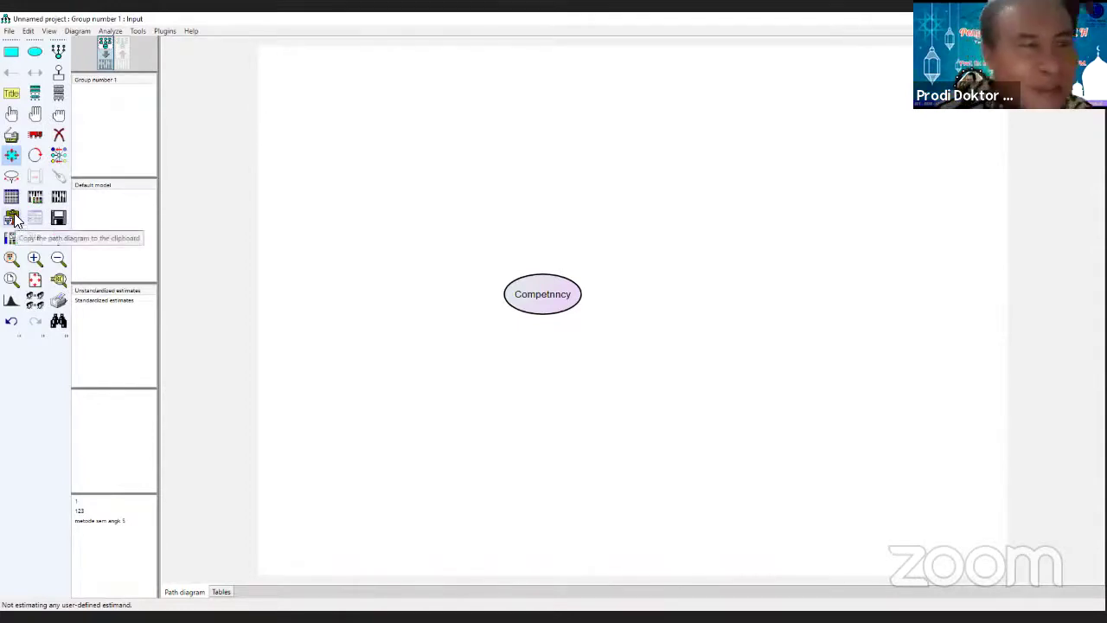
- Duplicate the Competnncy ellipse horizontally to its right and change the copy's variable name to Kinerja
left_click(14, 138)
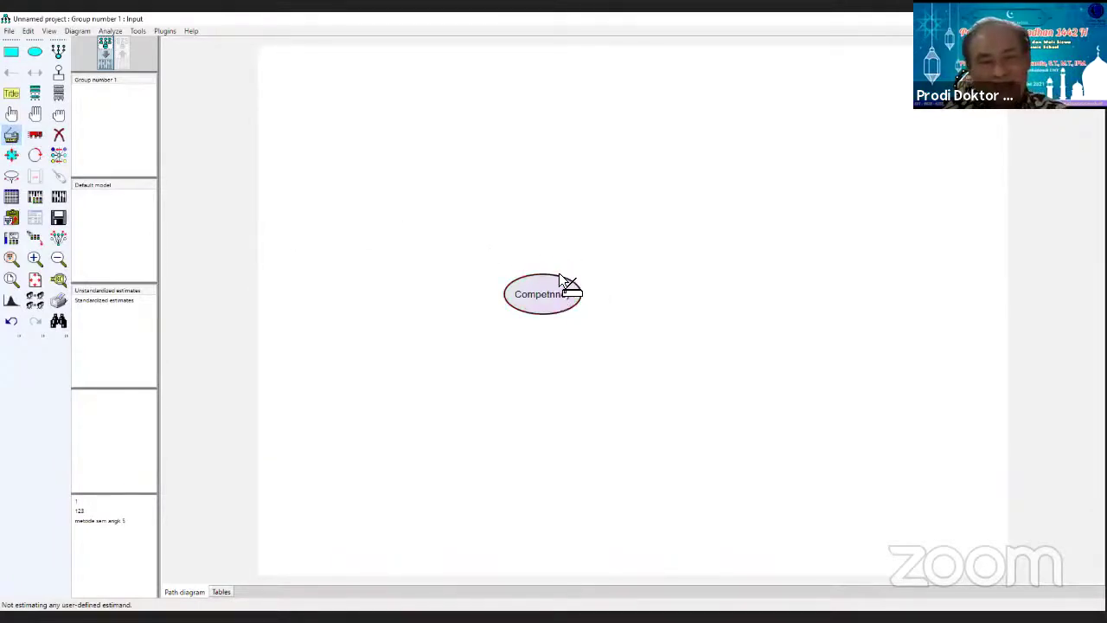
left_click_drag(554, 299, 717, 297)
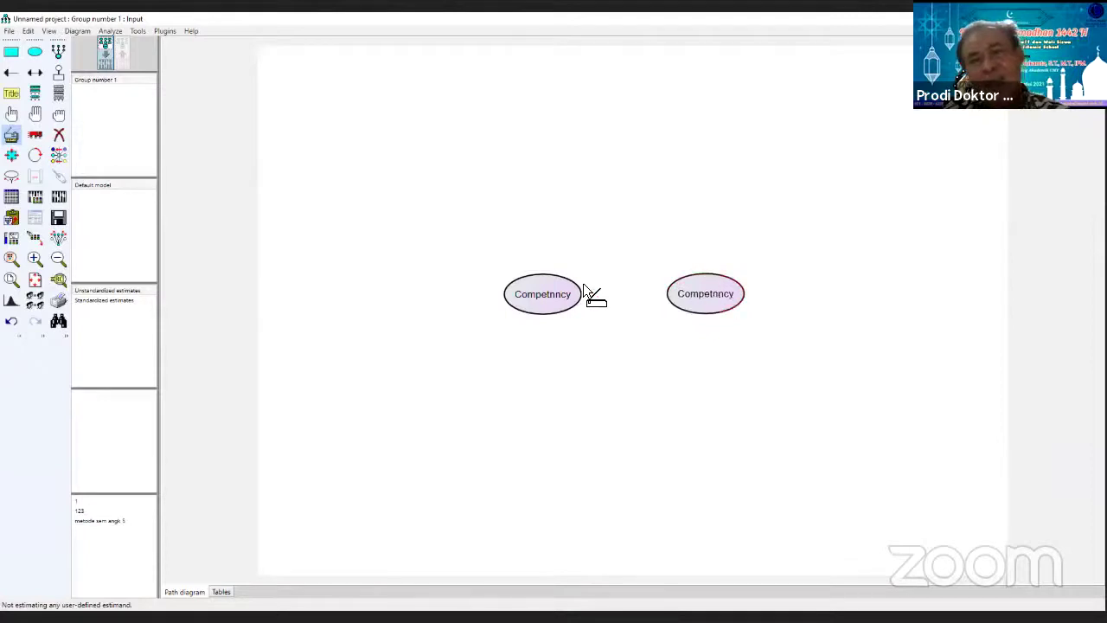
right_click(694, 284)
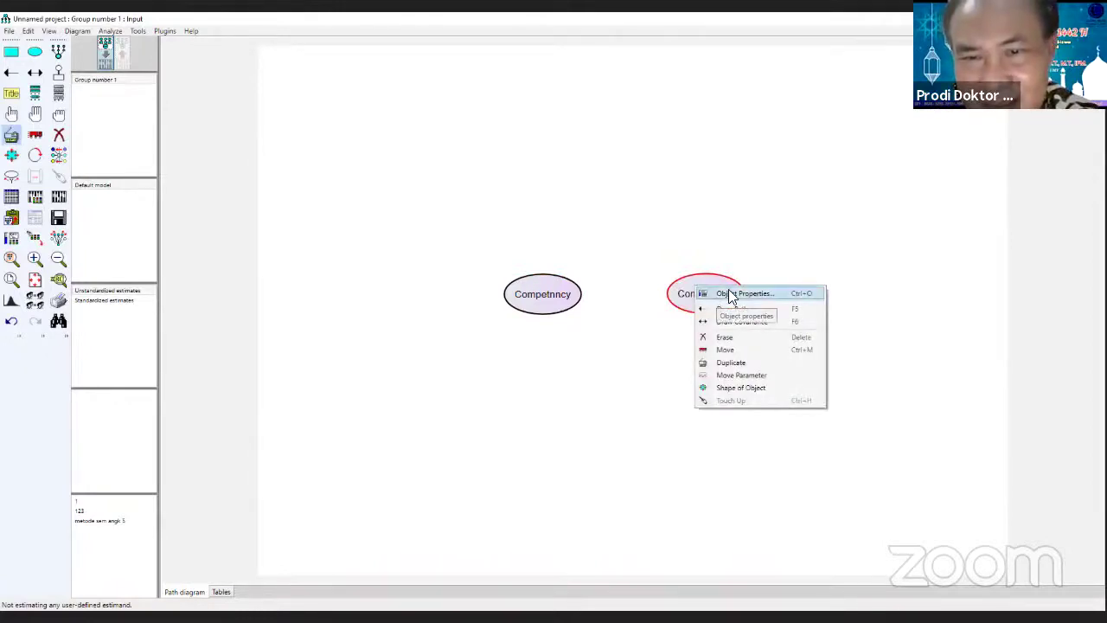
left_click(731, 296)
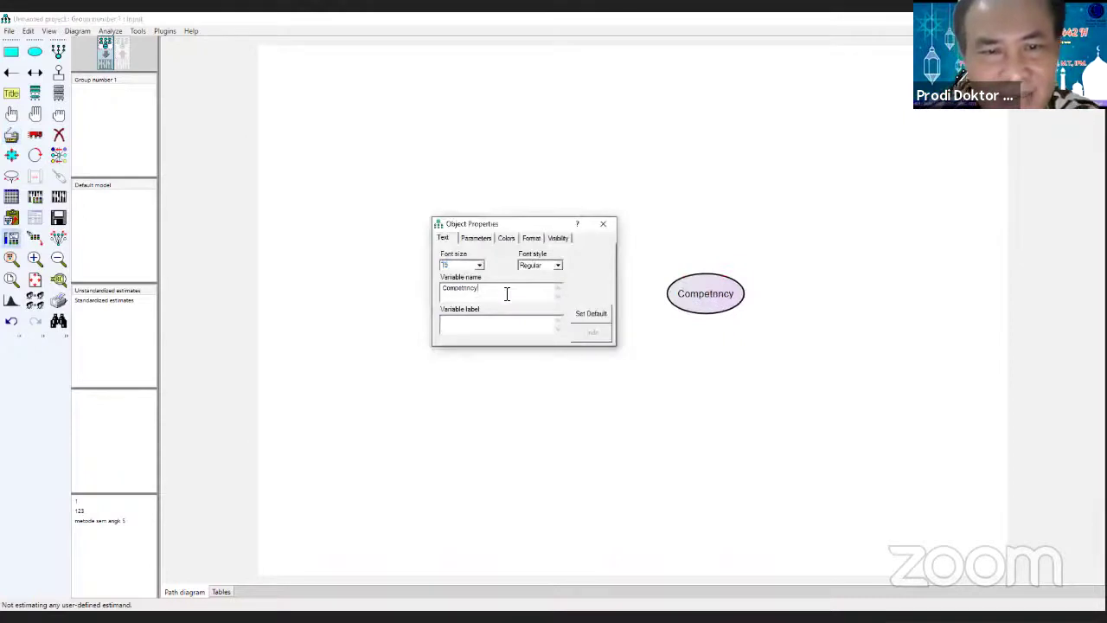
key("BackSpace")
key("BackSpace")
key("BackSpace")
key("BackSpace")
key("BackSpace")
key("BackSpace")
key("BackSpace")
key("BackSpace")
key("BackSpace")
key("BackSpace")
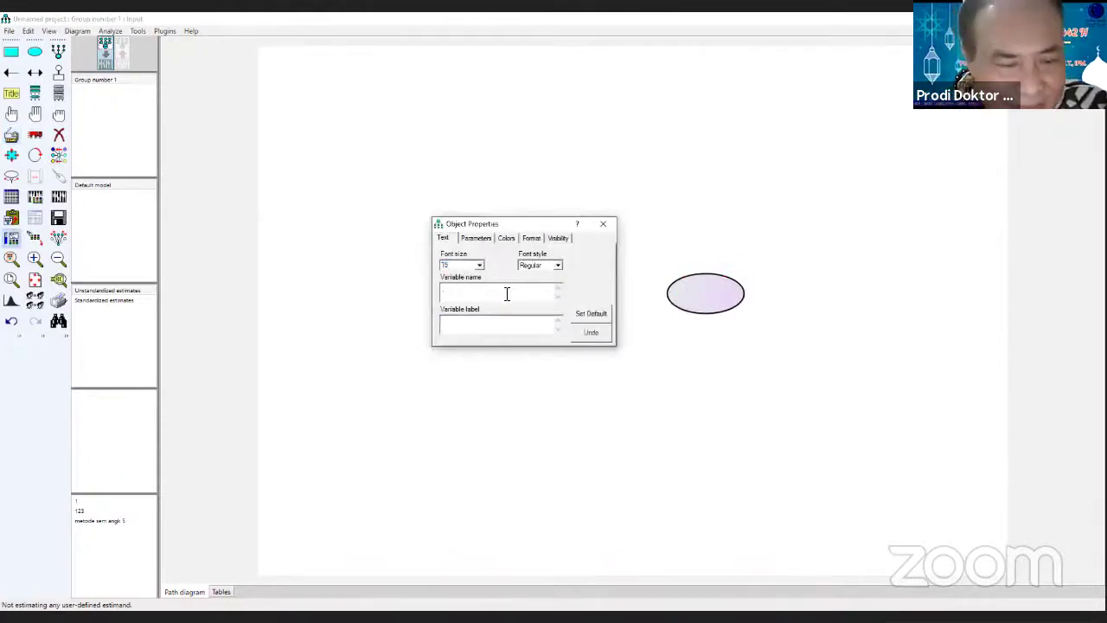
type("Kinerja")
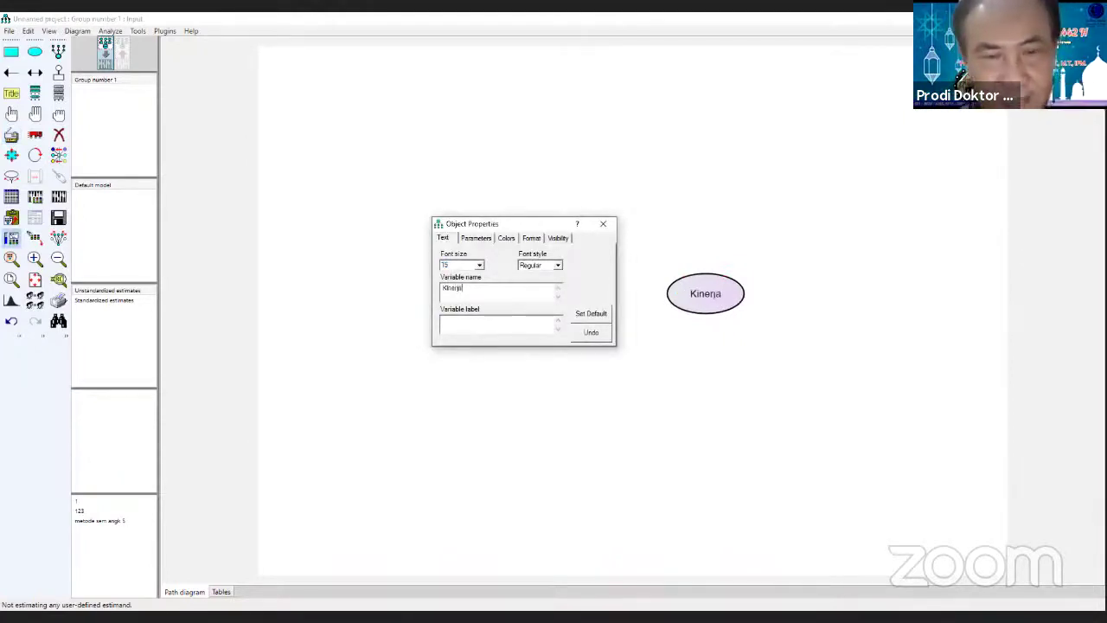
left_click(606, 225)
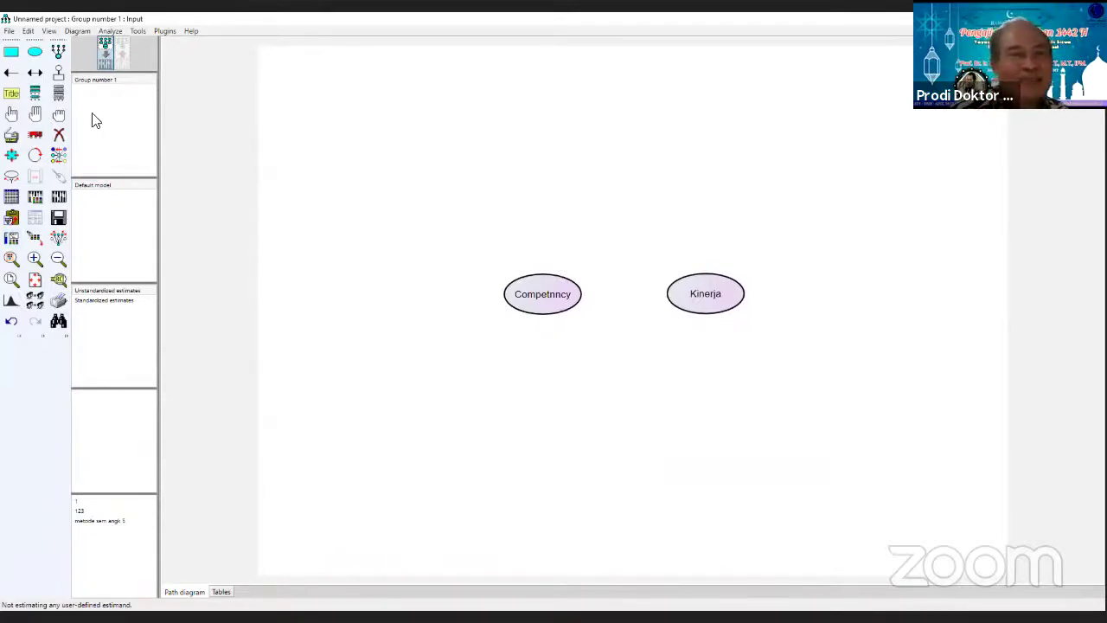
- Draw a covariance between Competnncy and Kinerja and erase it again
left_click(34, 73)
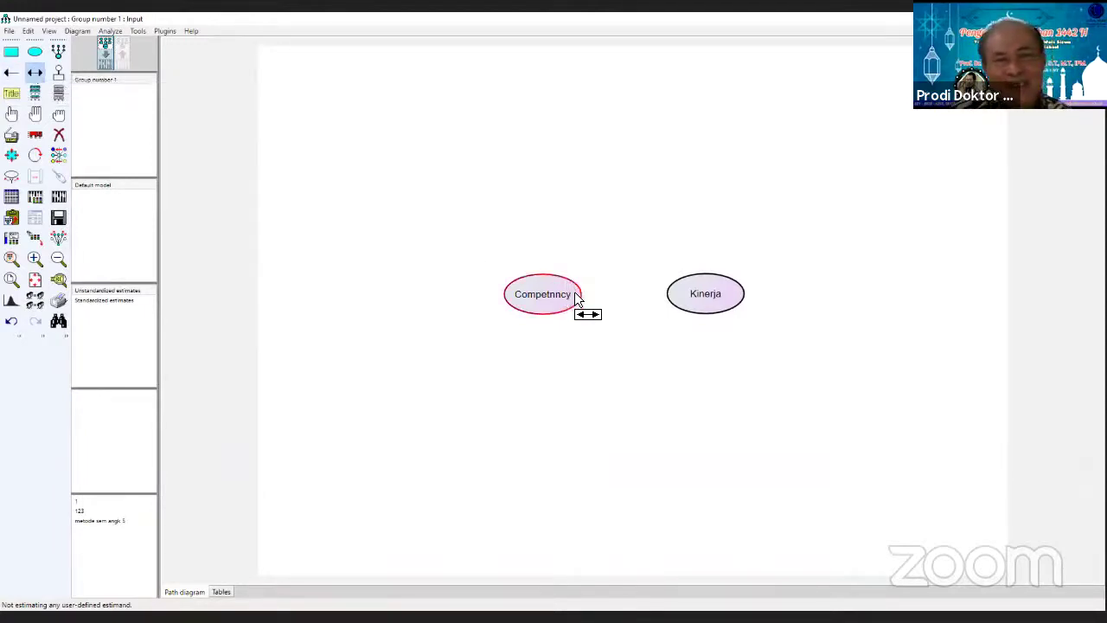
left_click_drag(578, 297, 671, 296)
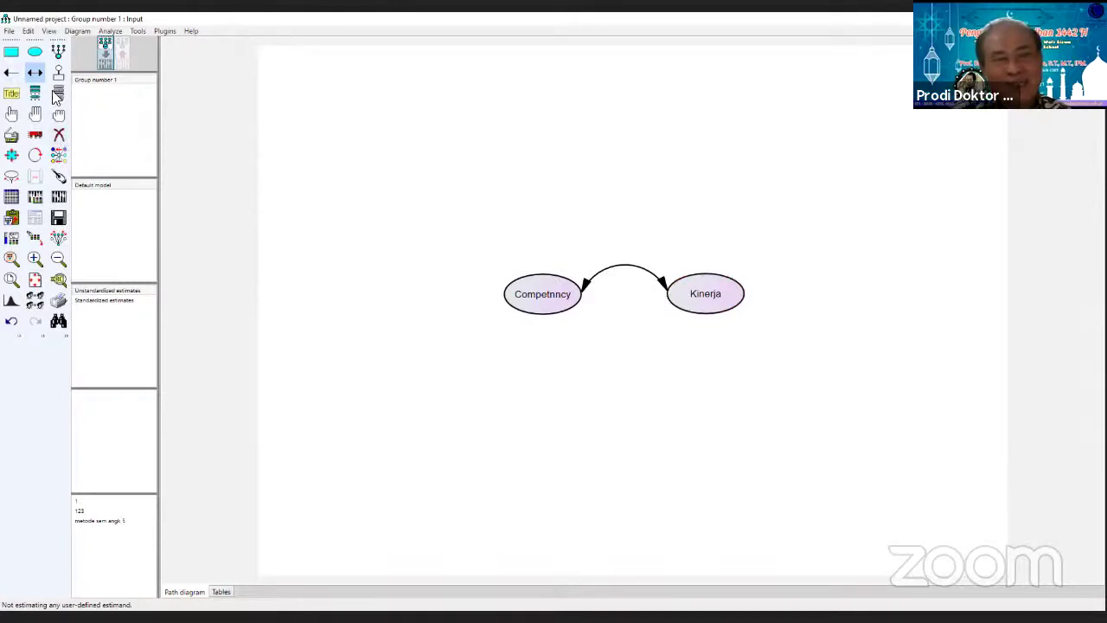
left_click(59, 137)
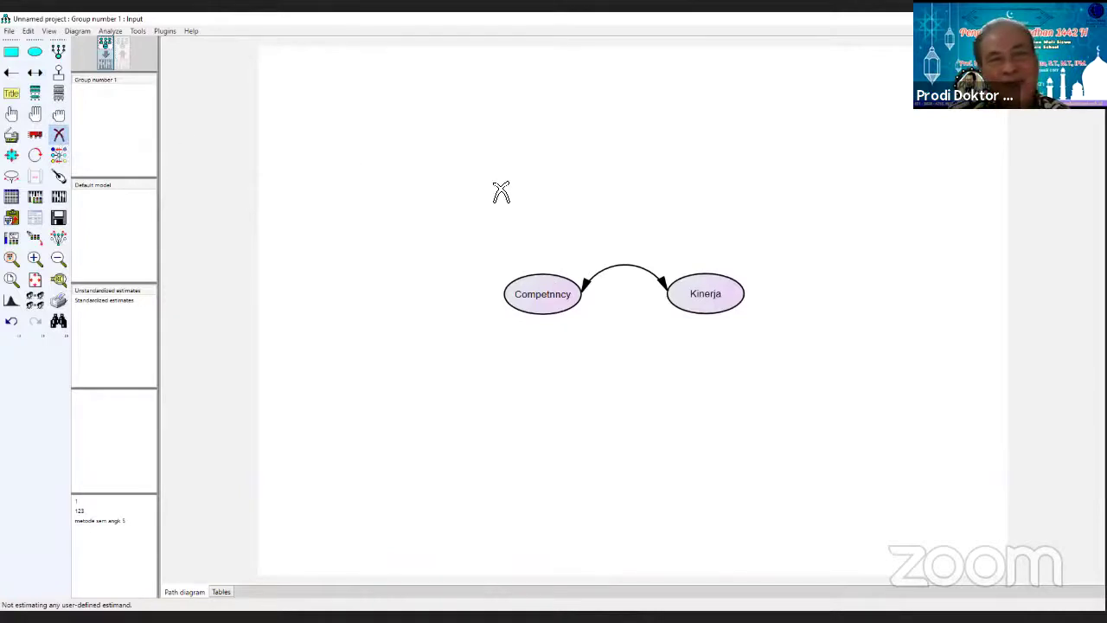
left_click(605, 275)
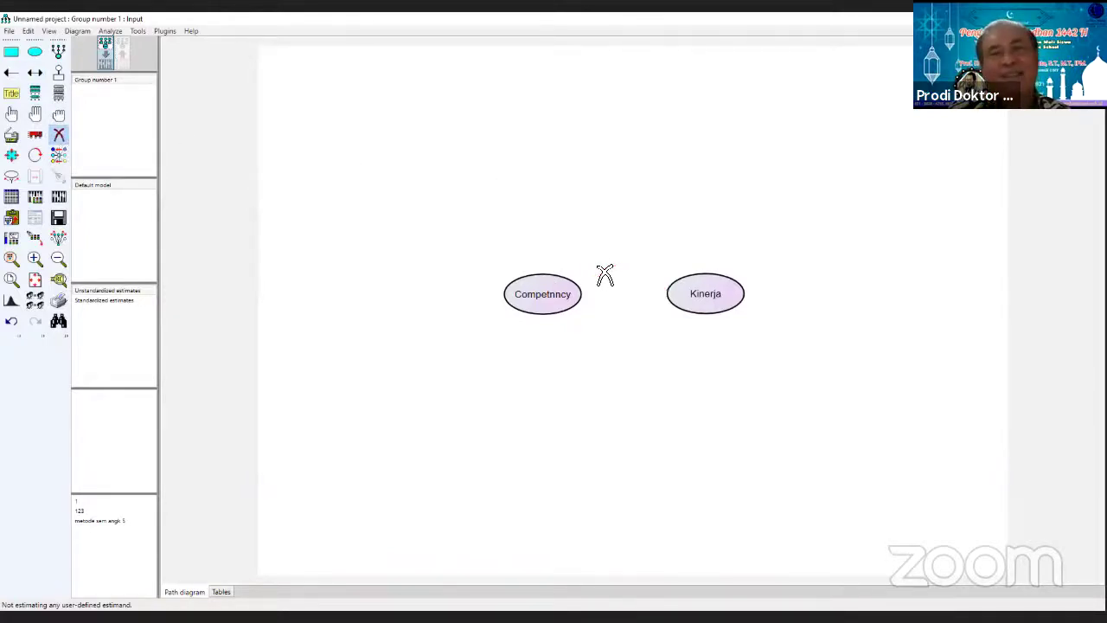
- Draw a path from Competnncy to Kinerja and touch it up so that it runs straight
left_click(12, 75)
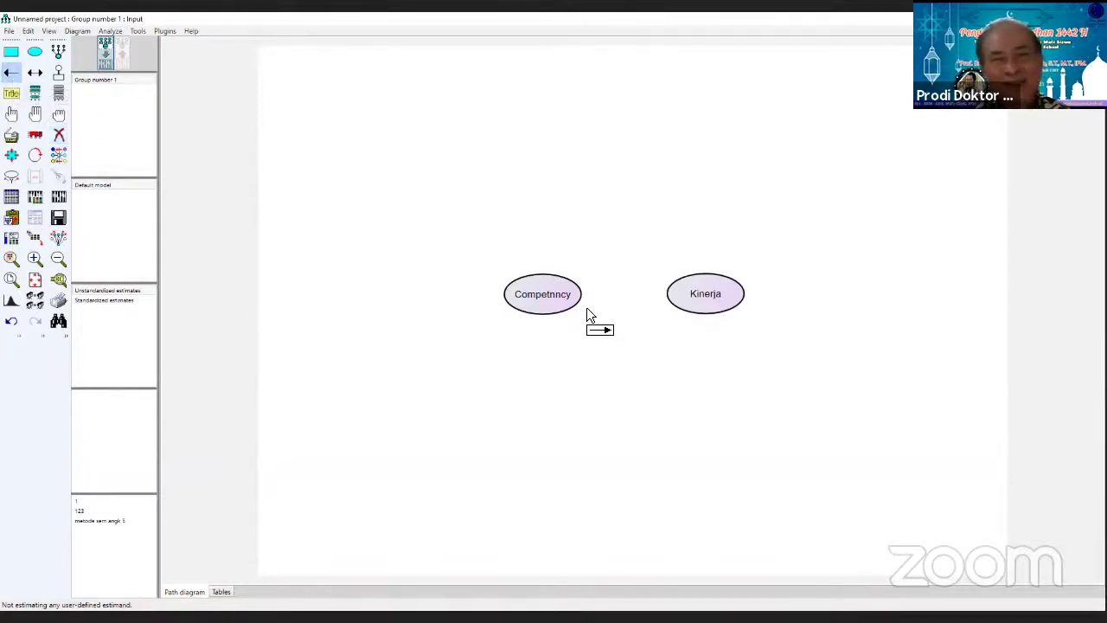
left_click_drag(575, 296, 688, 298)
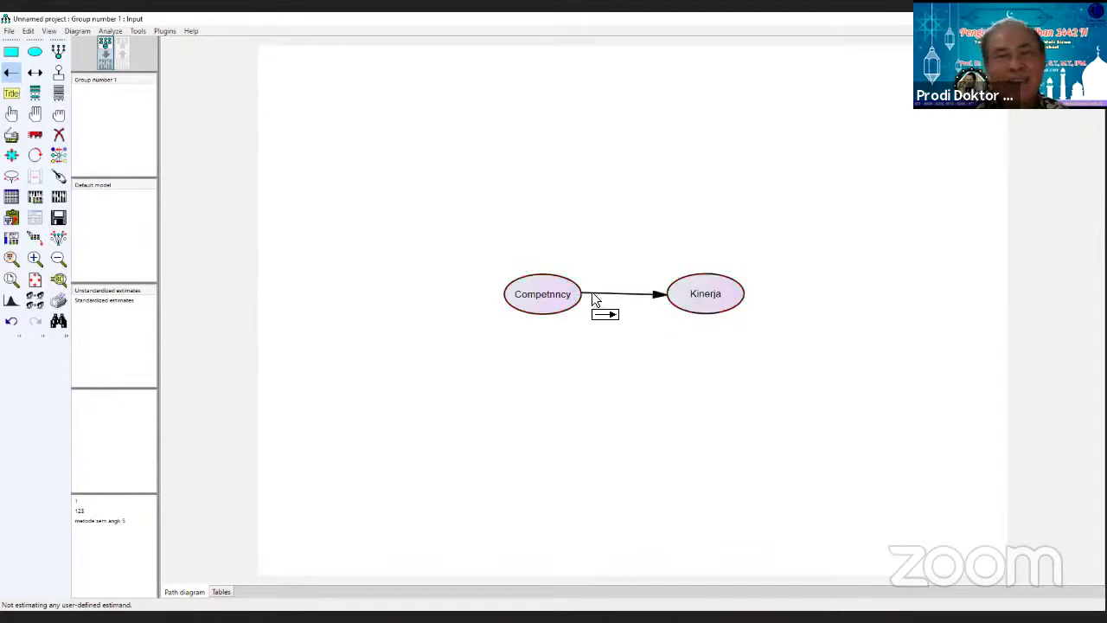
left_click(58, 176)
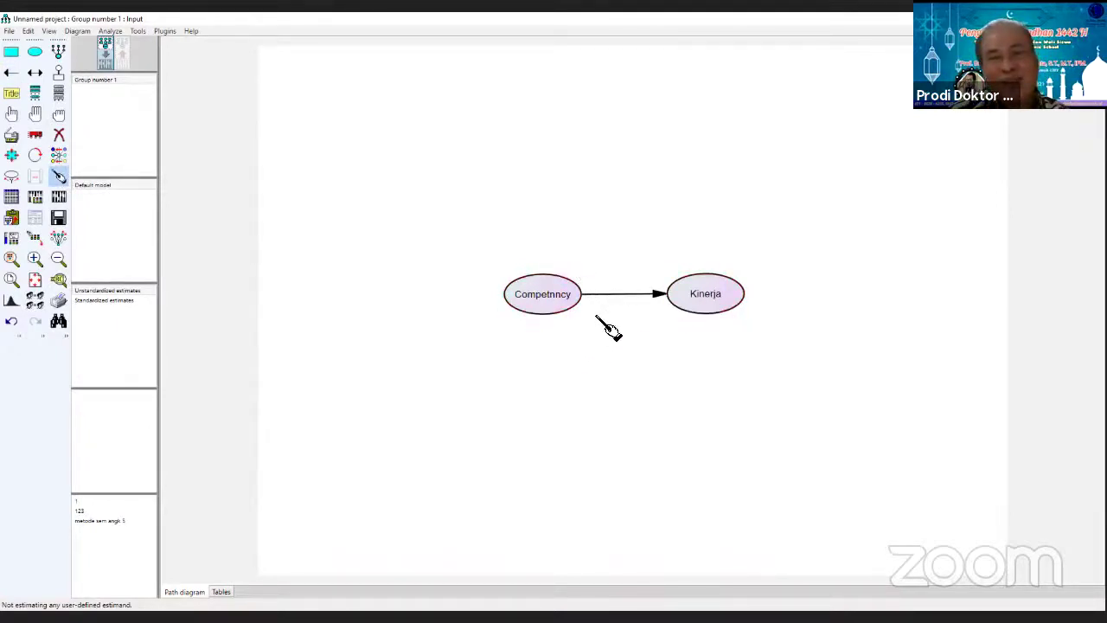
- Correct the Competnncy variable's name to Competency in its object properties and close the dialog
right_click(553, 298)
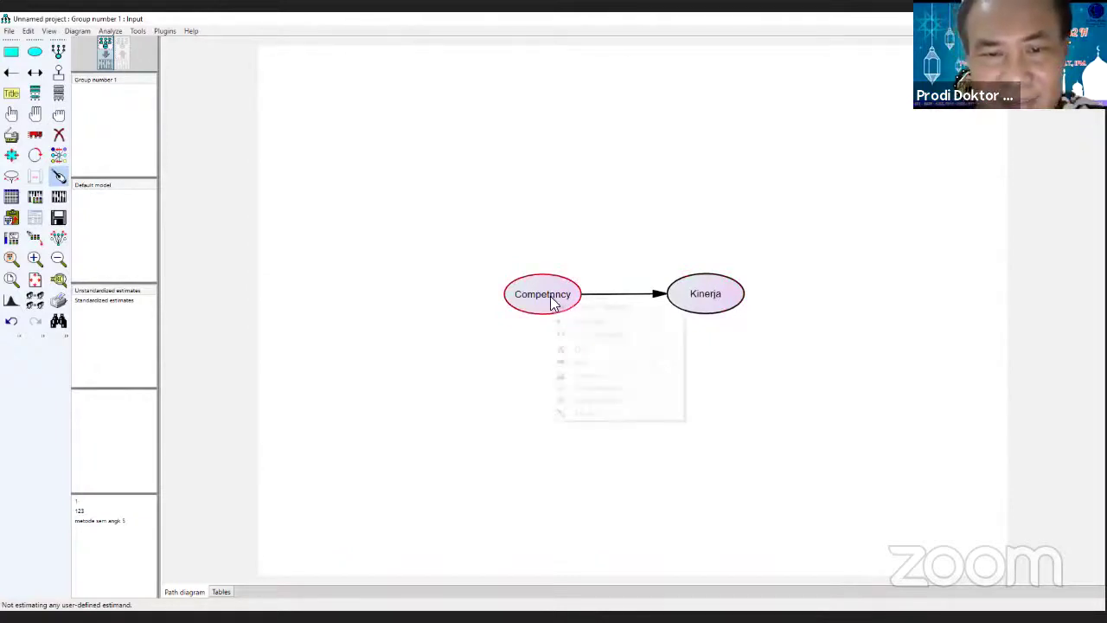
left_click(597, 306)
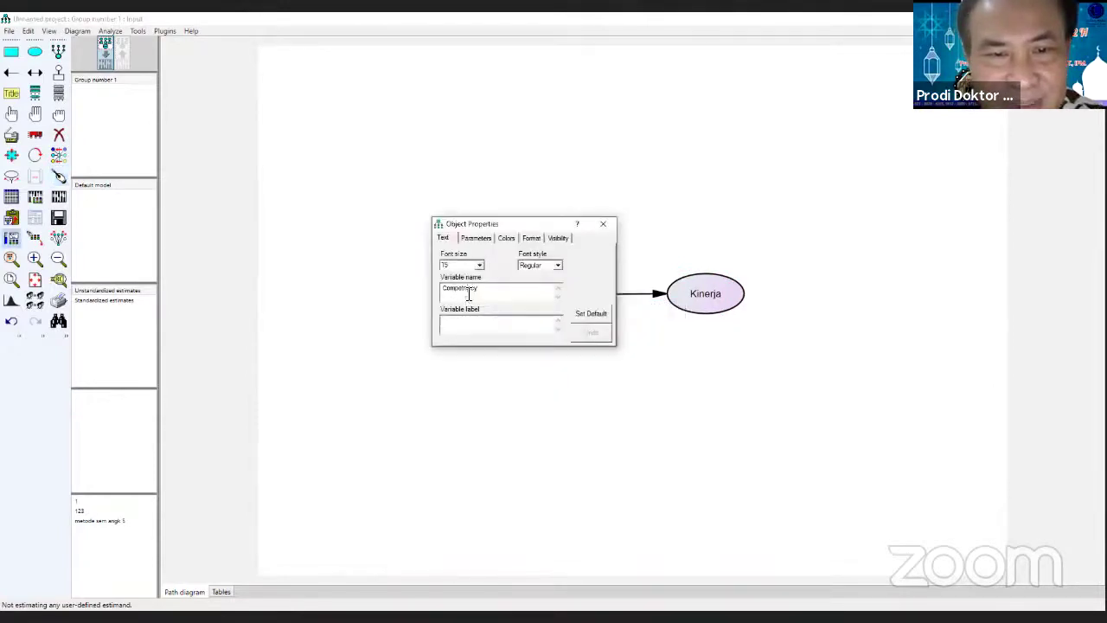
left_click(468, 294)
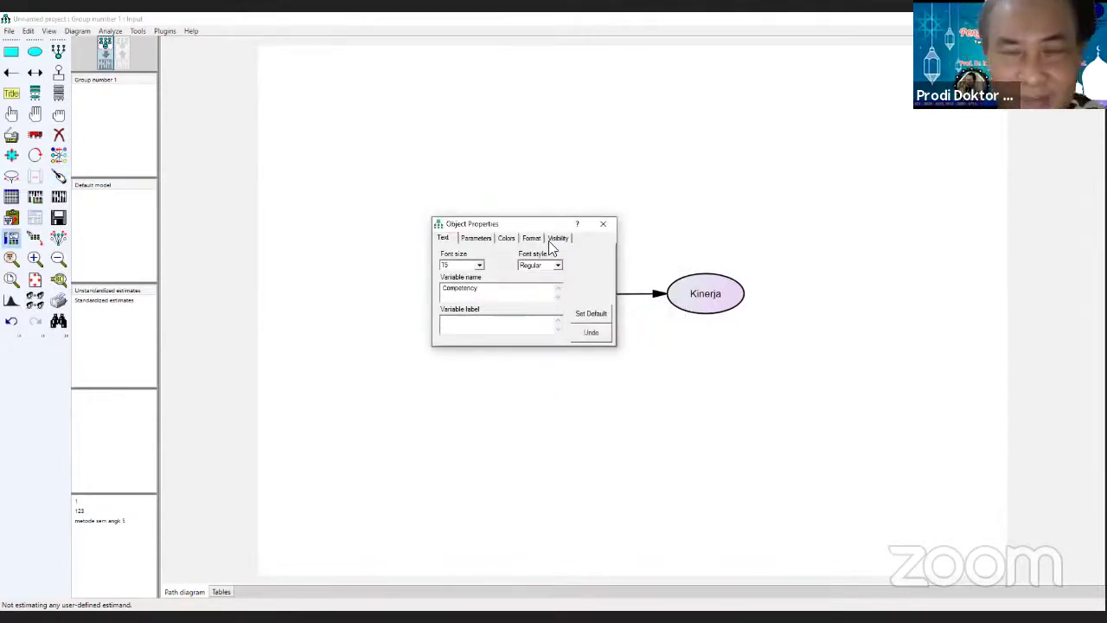
left_click(604, 227)
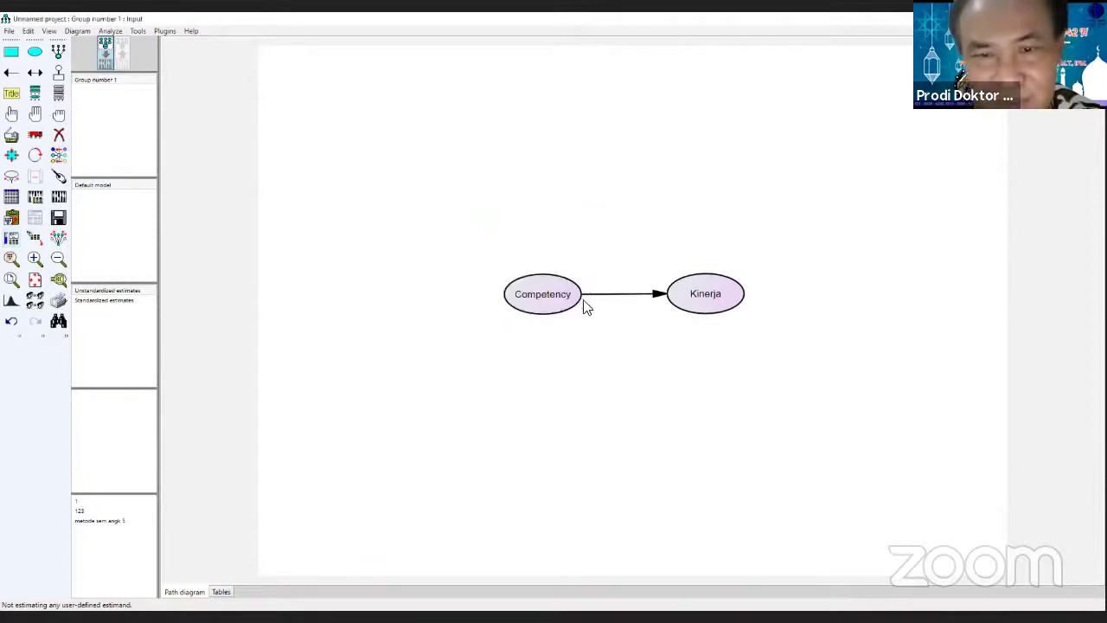
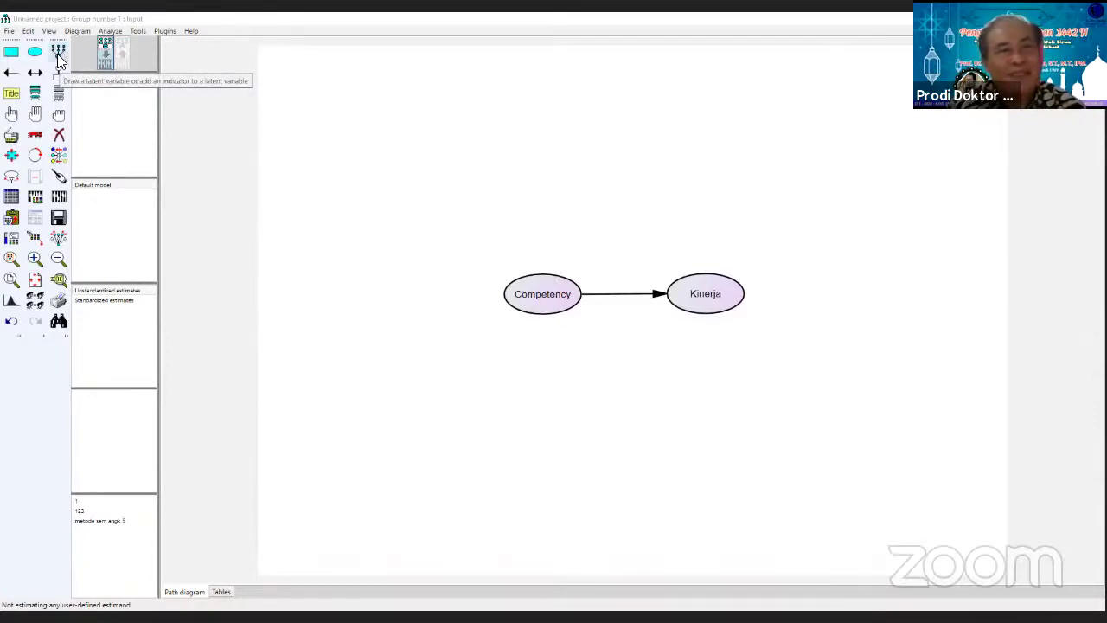
- Add three indicators with error terms to the Competency latent variable
left_click(58, 54)
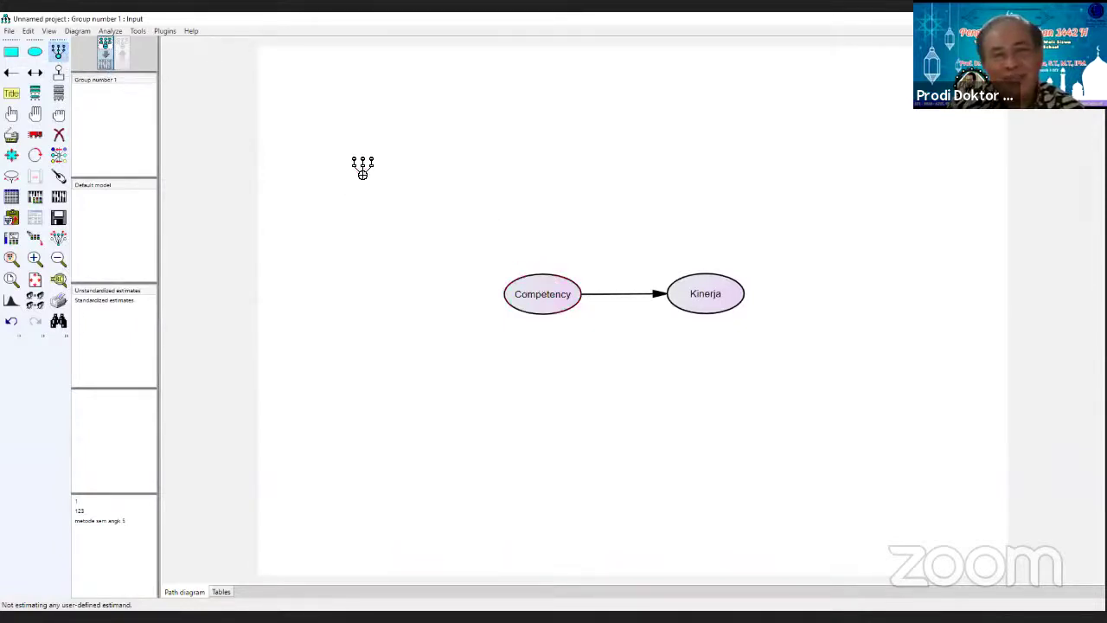
left_click(538, 290)
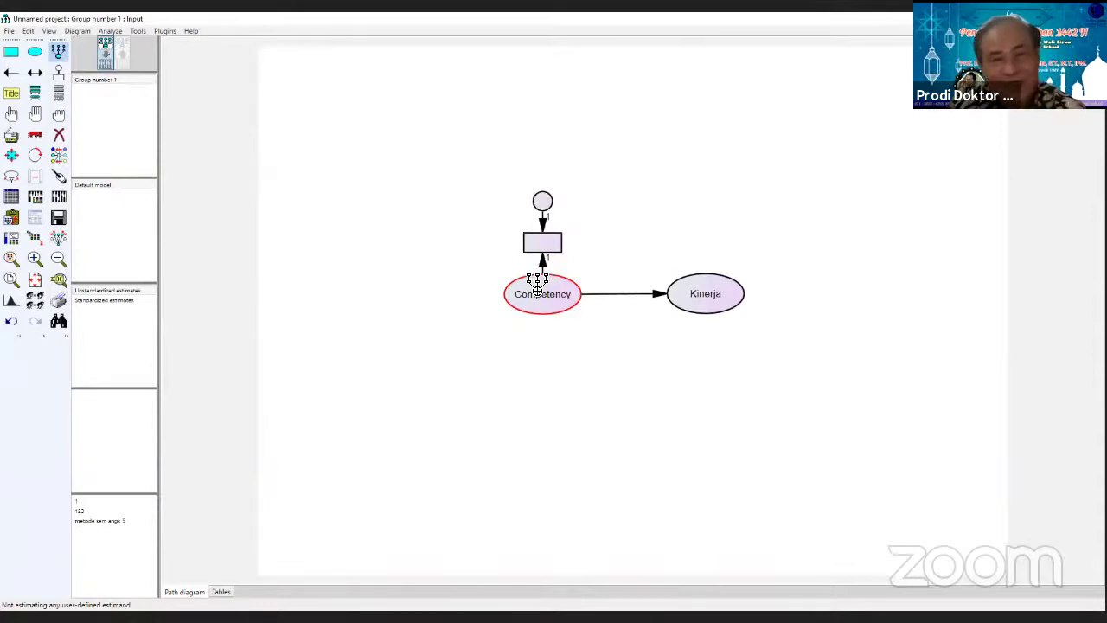
left_click(537, 290)
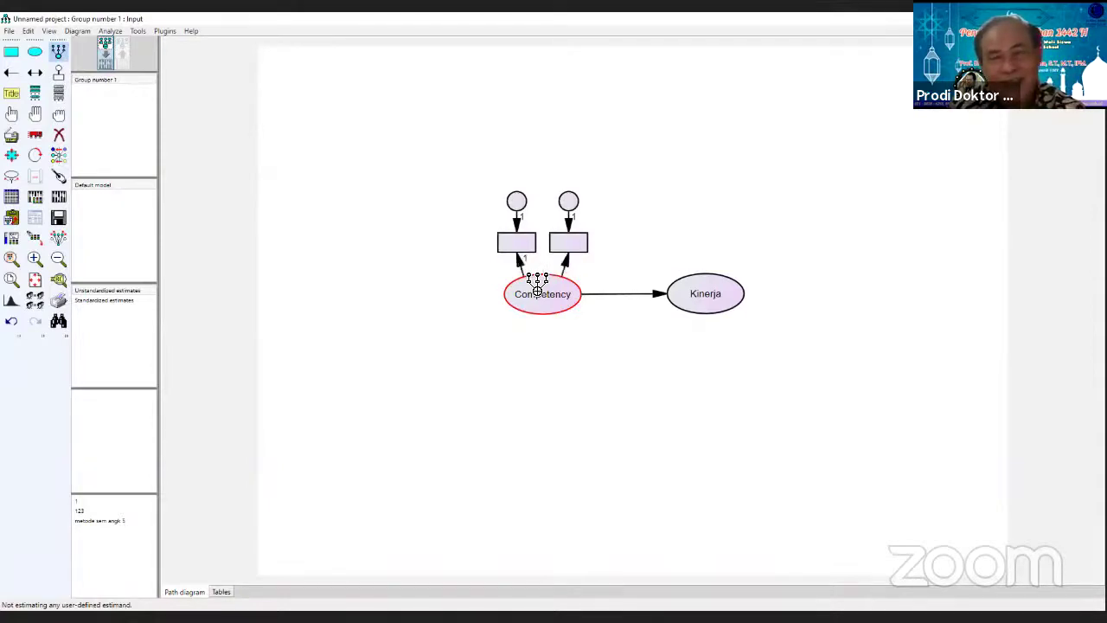
left_click(538, 291)
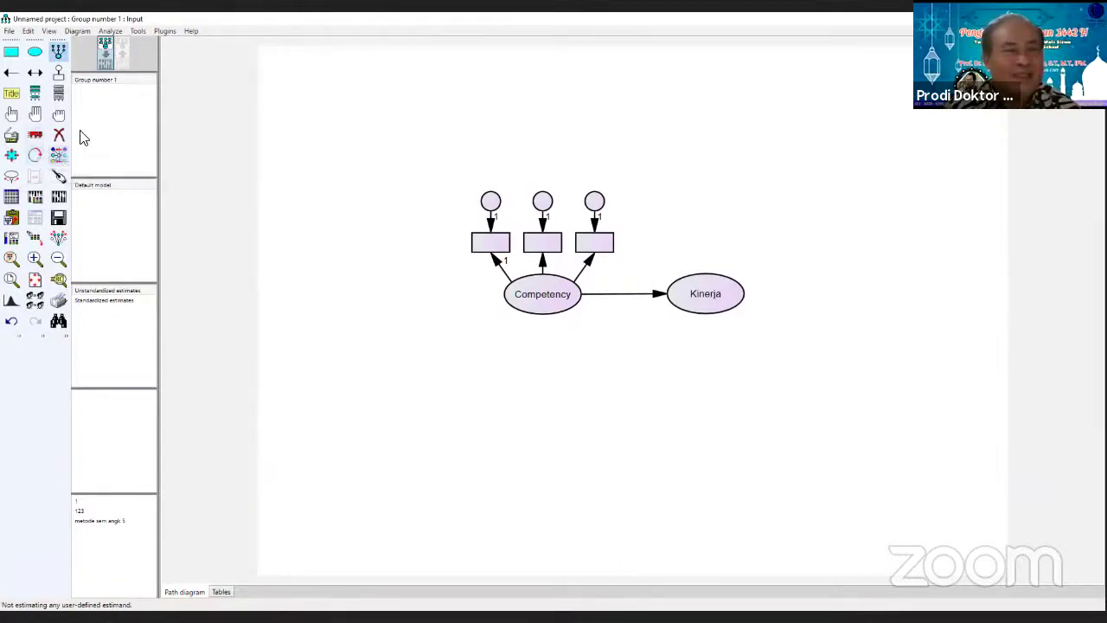
- Rotate the indicators of Competency until they stand on the left side of the ellipse
left_click(36, 158)
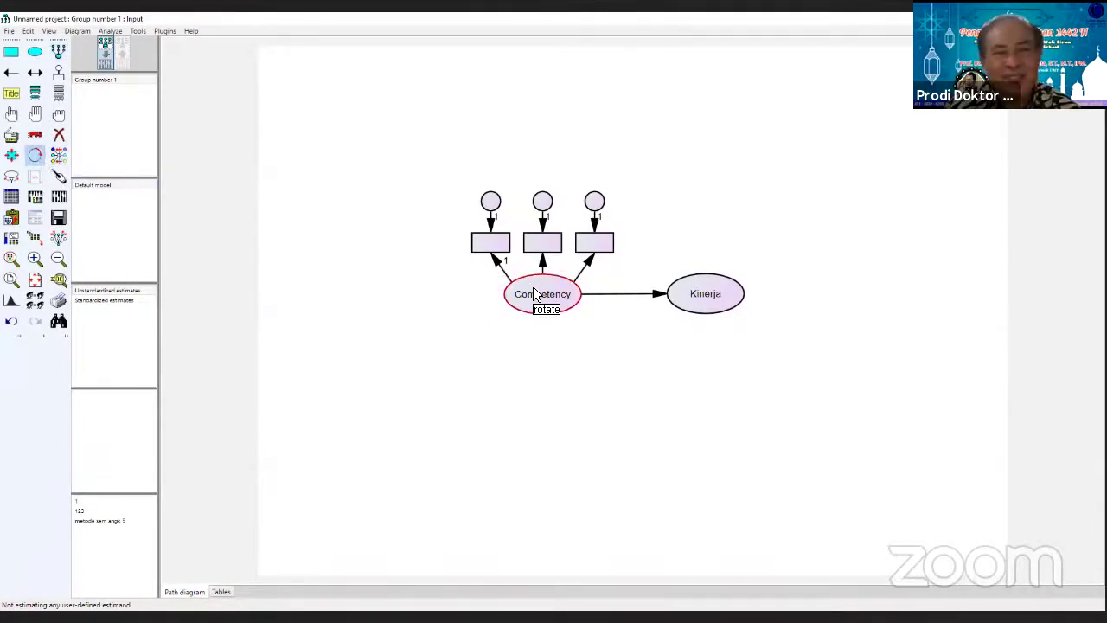
left_click(536, 295)
left_click(534, 288)
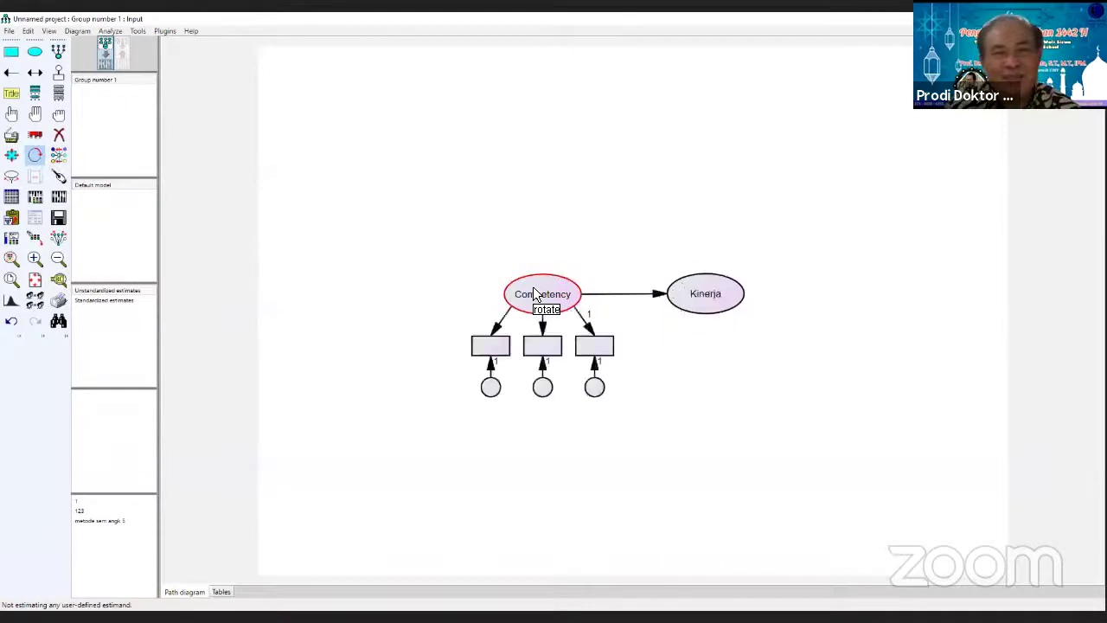
left_click(534, 288)
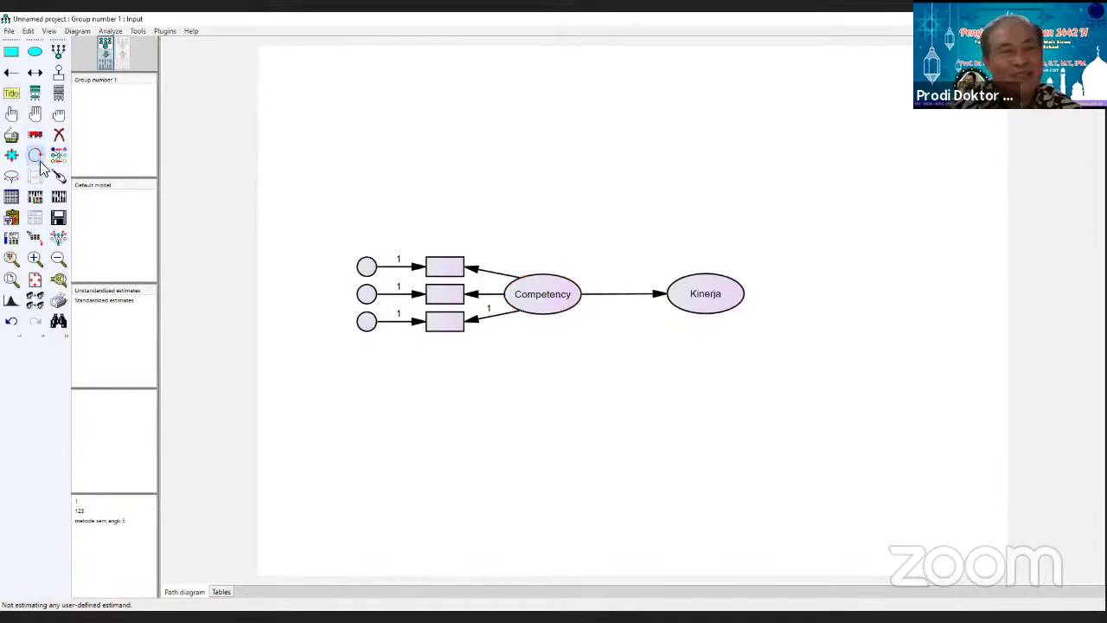
- Rotate the Competency indicators in full turns around the ellipse, ending on its left side again
left_click(532, 294)
left_click(532, 294)
left_click(532, 295)
left_click(532, 294)
left_click(532, 295)
left_click(532, 294)
left_click(532, 294)
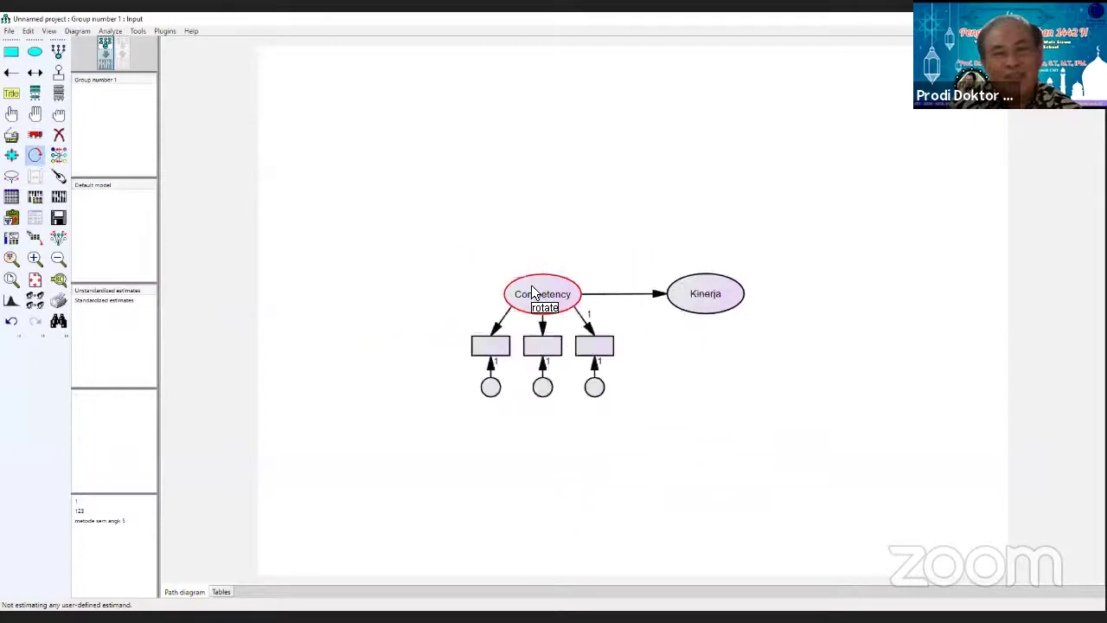
left_click(532, 294)
left_click(532, 294)
left_click(532, 294)
left_click(532, 294)
left_click(532, 295)
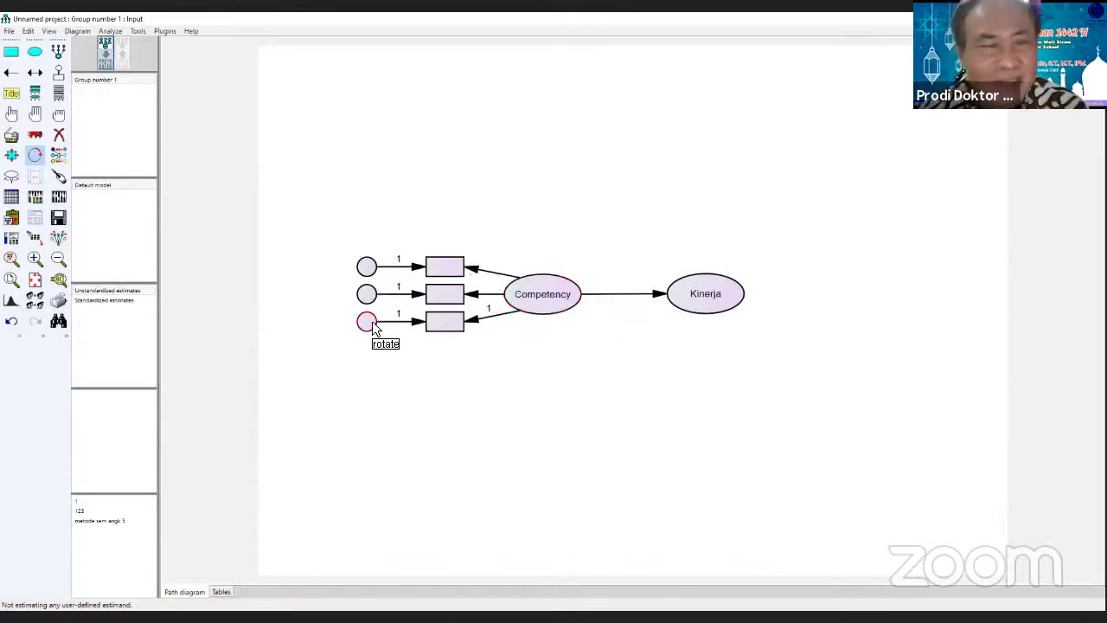
- Touch up the paths from Competency to its three indicators so that they leave the ellipse neatly
left_click(61, 178)
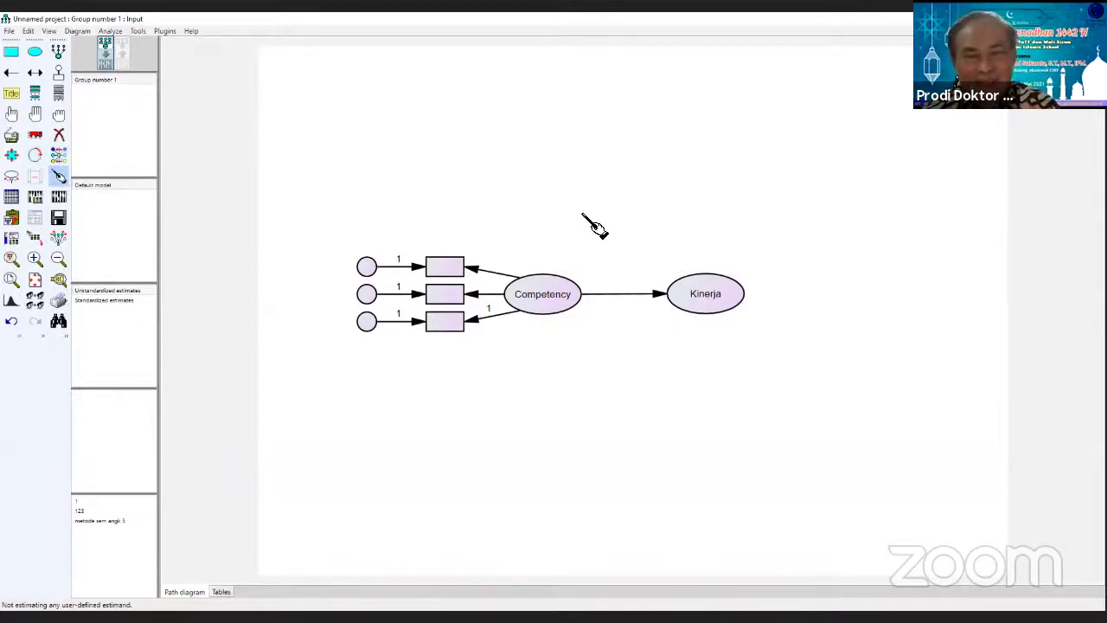
left_click(541, 308)
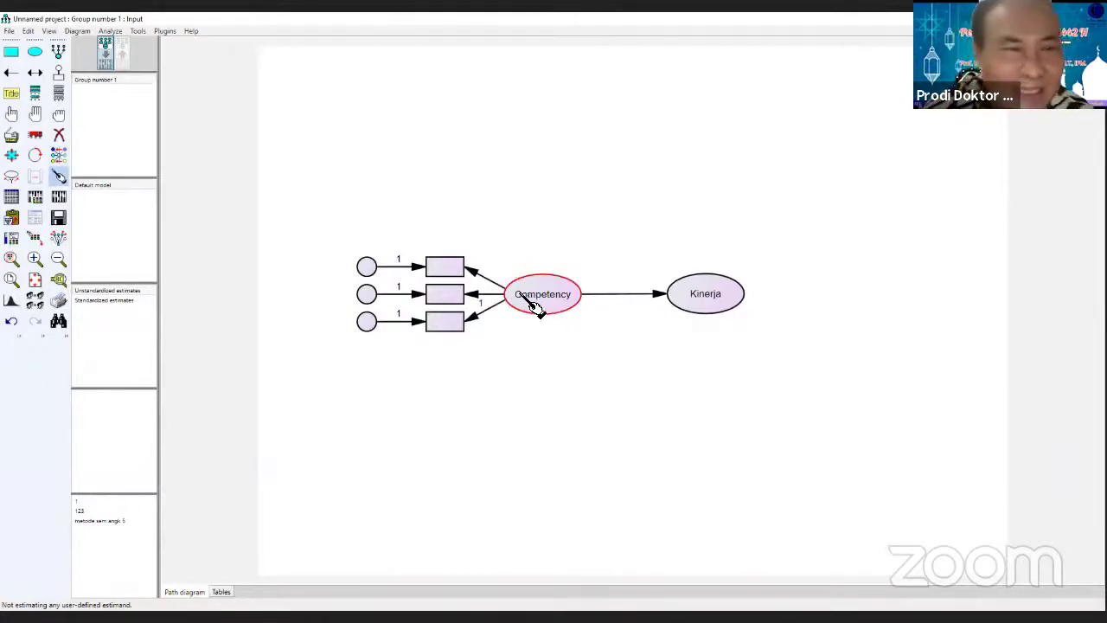
left_click(59, 173)
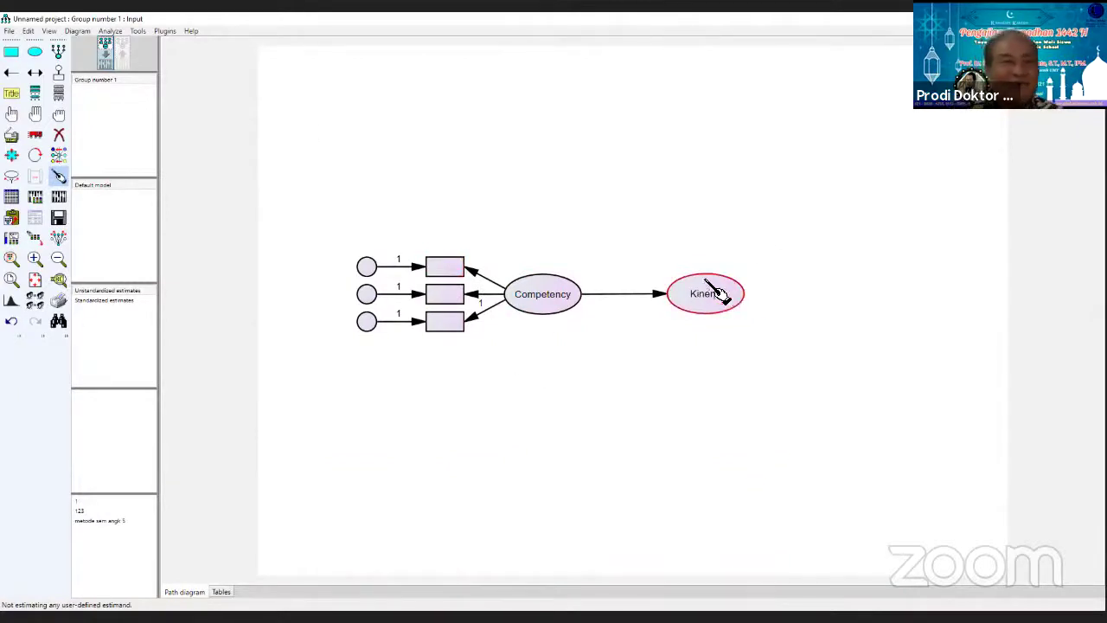
- Add three indicators with error terms to the Kinerja latent variable
left_click(60, 53)
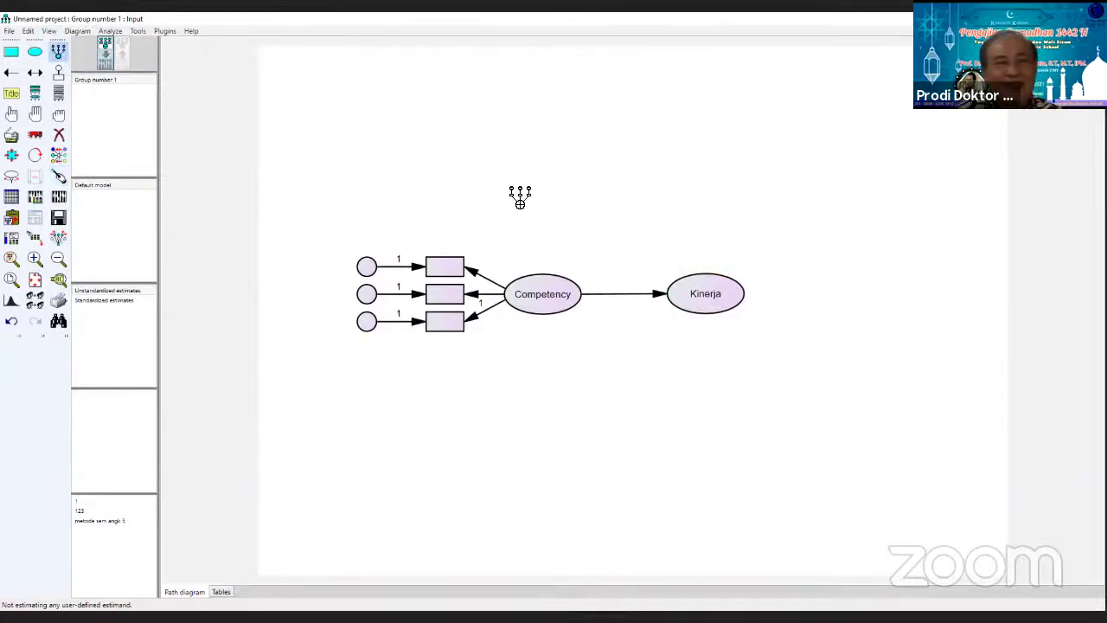
left_click(703, 277)
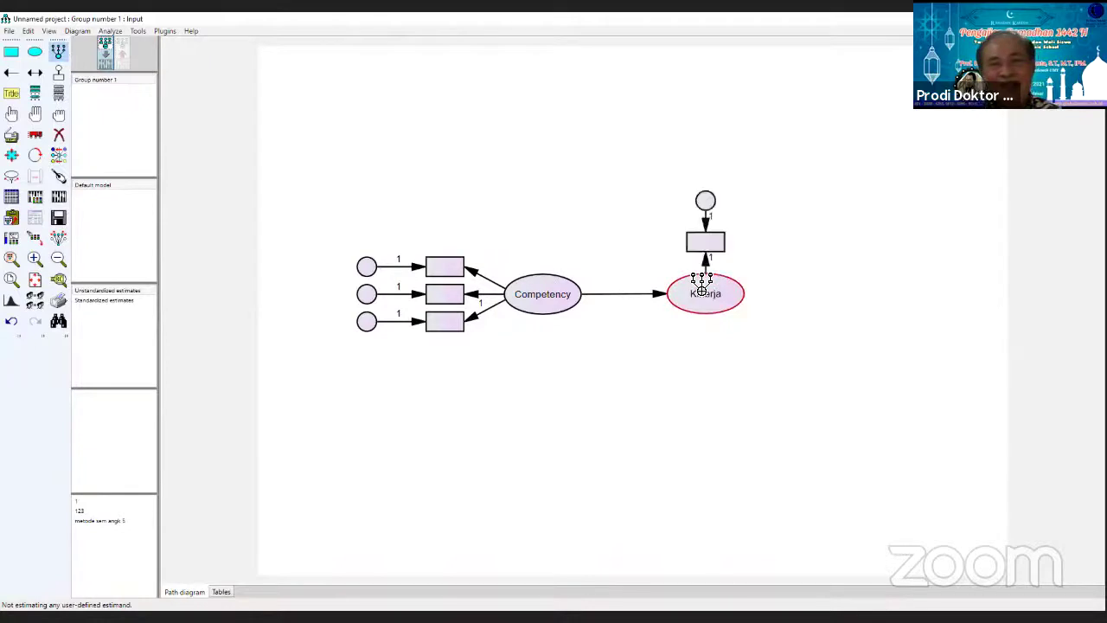
left_click(703, 280)
left_click(702, 282)
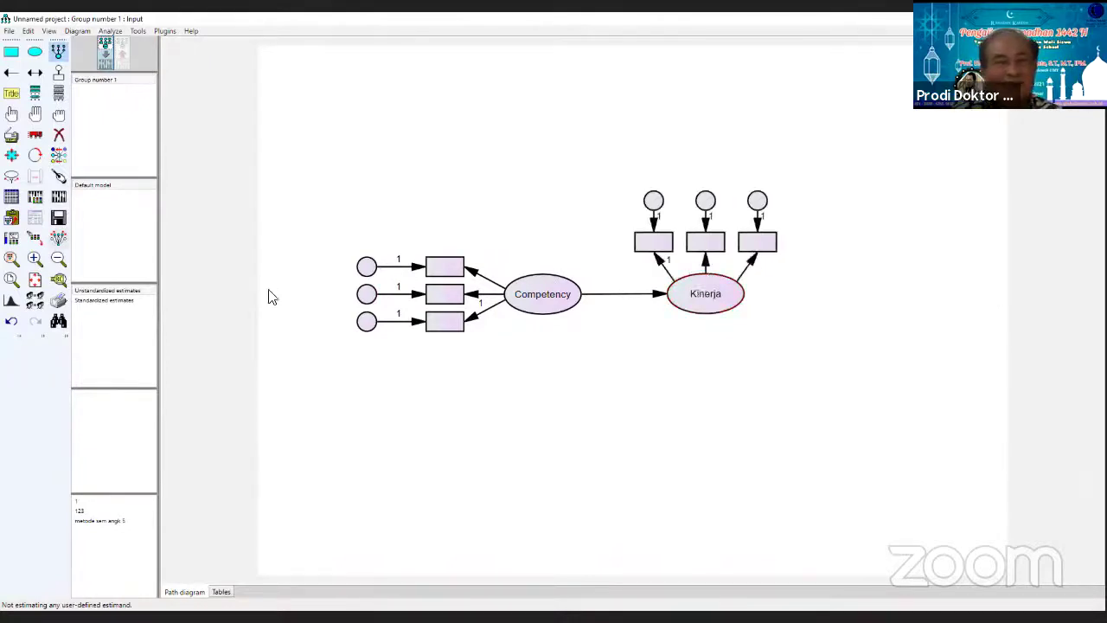
- Rotate the Kinerja indicators to the right side of the ellipse and touch up their paths
left_click(36, 159)
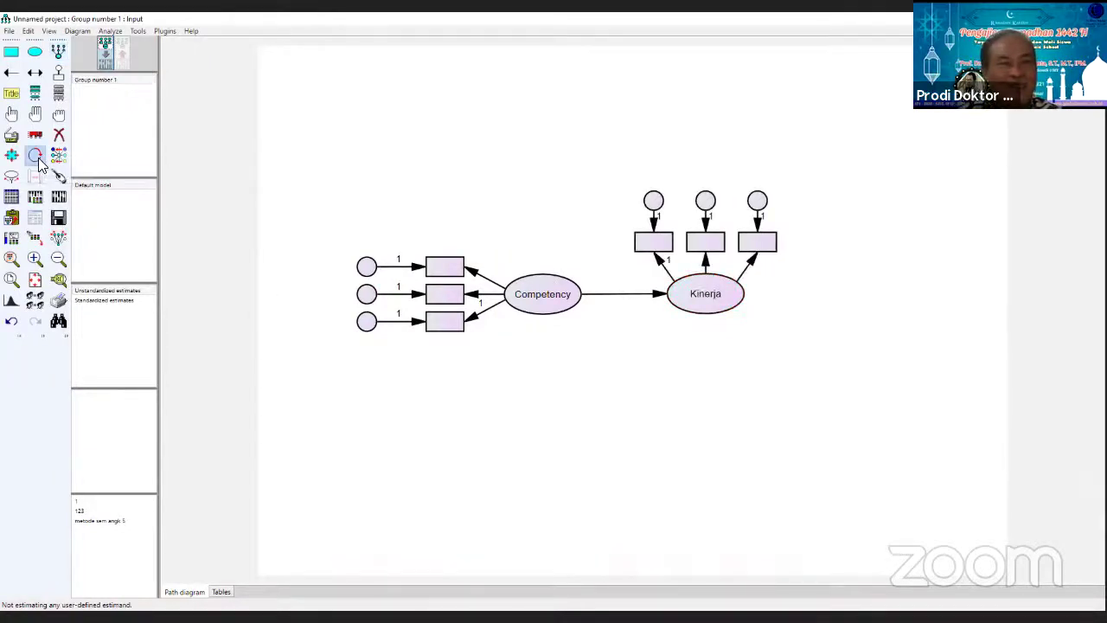
left_click(708, 297)
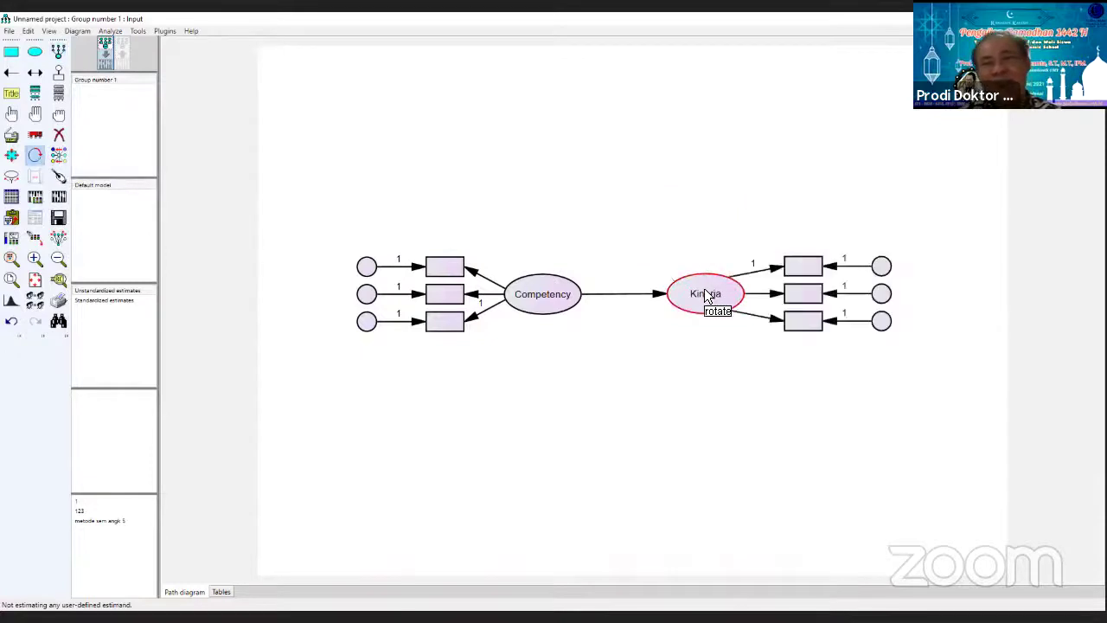
left_click(708, 297)
left_click(707, 297)
left_click(708, 297)
left_click(708, 297)
left_click(708, 297)
left_click(707, 297)
left_click(708, 297)
left_click(708, 297)
left_click(61, 177)
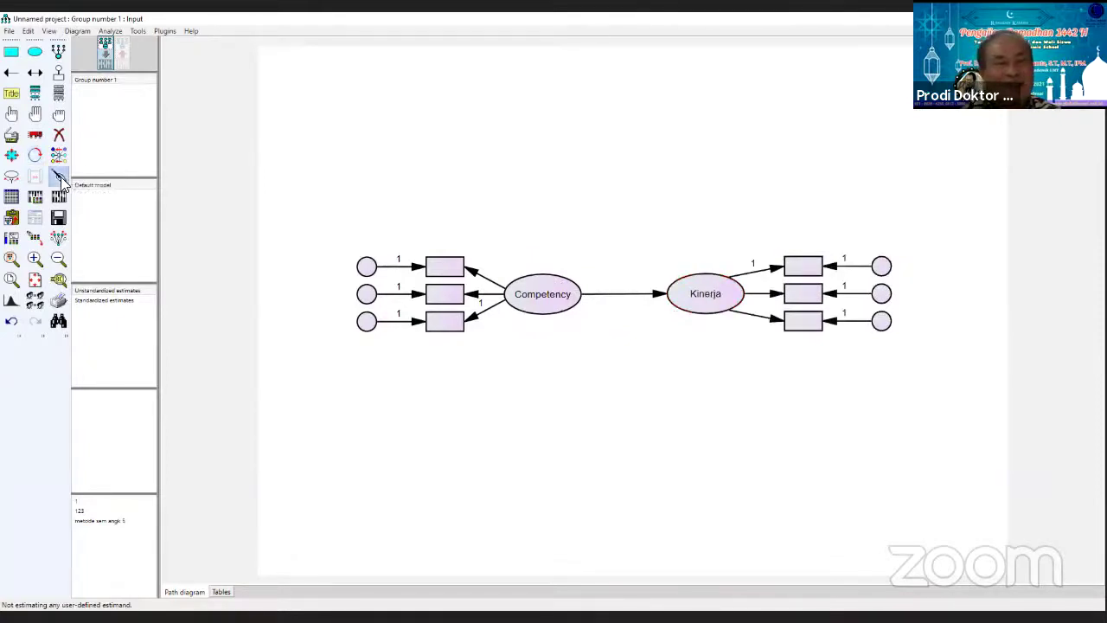
left_click(709, 296)
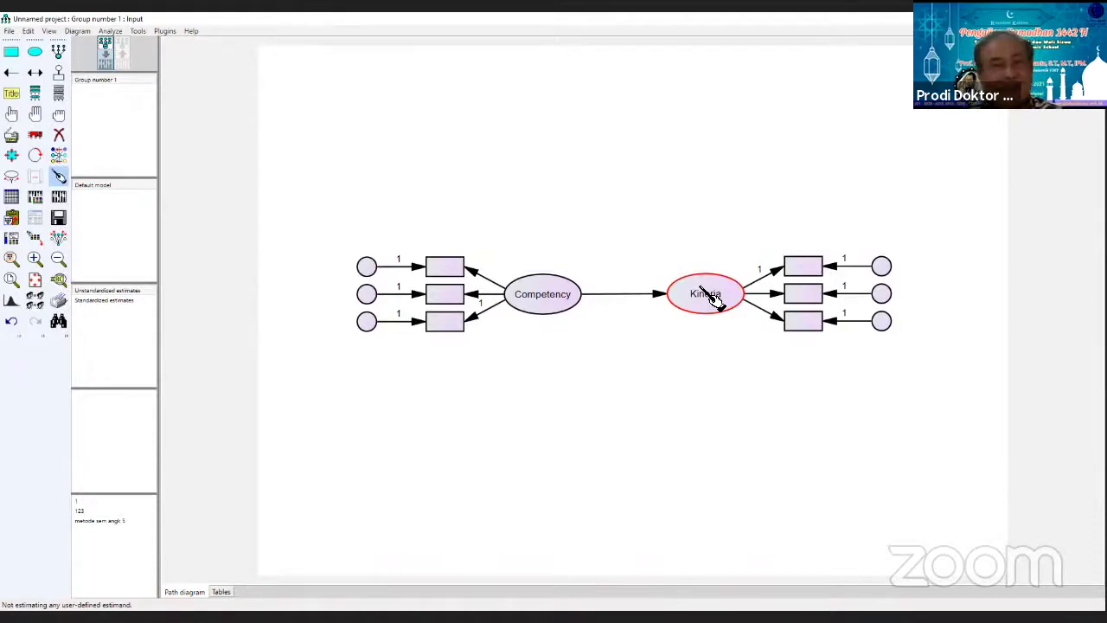
- Add a residual variable above Kinerja and erase it again
left_click(58, 73)
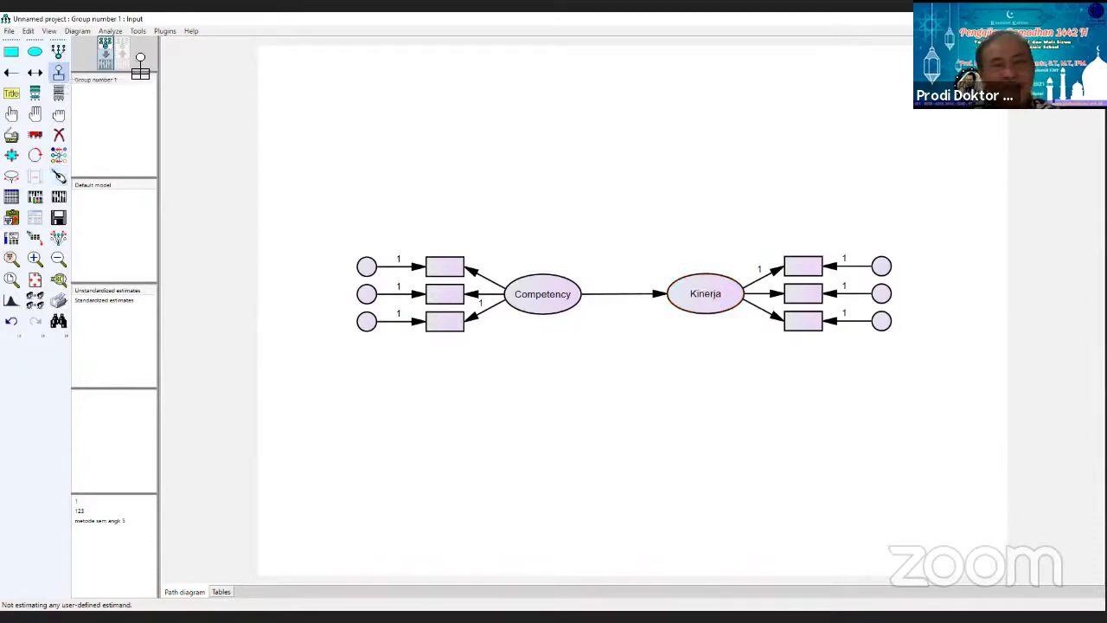
left_click(697, 277)
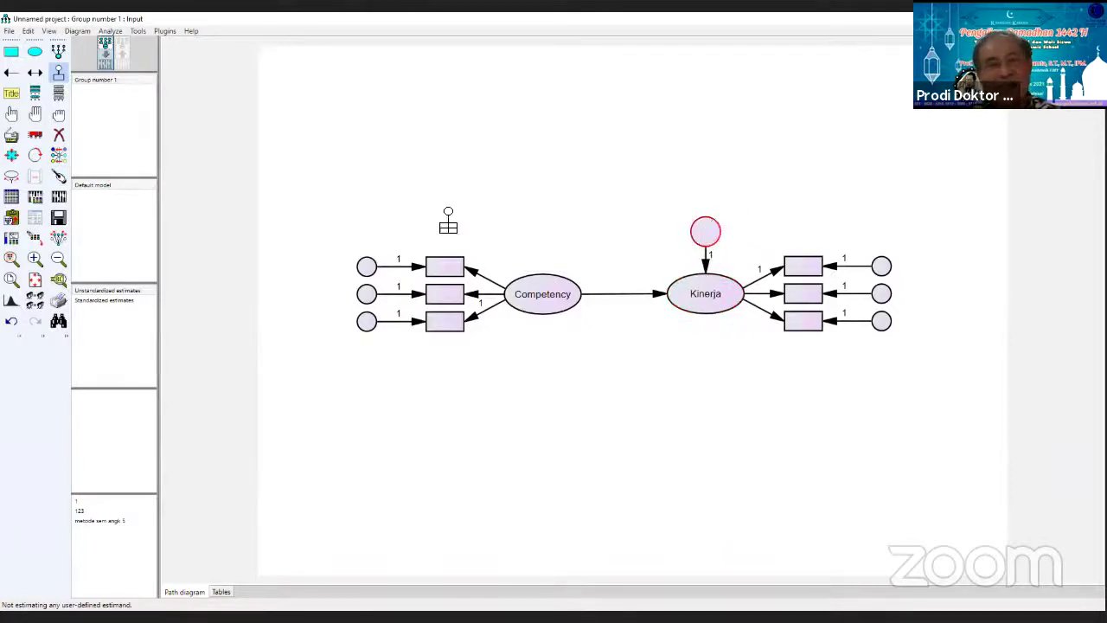
left_click(58, 134)
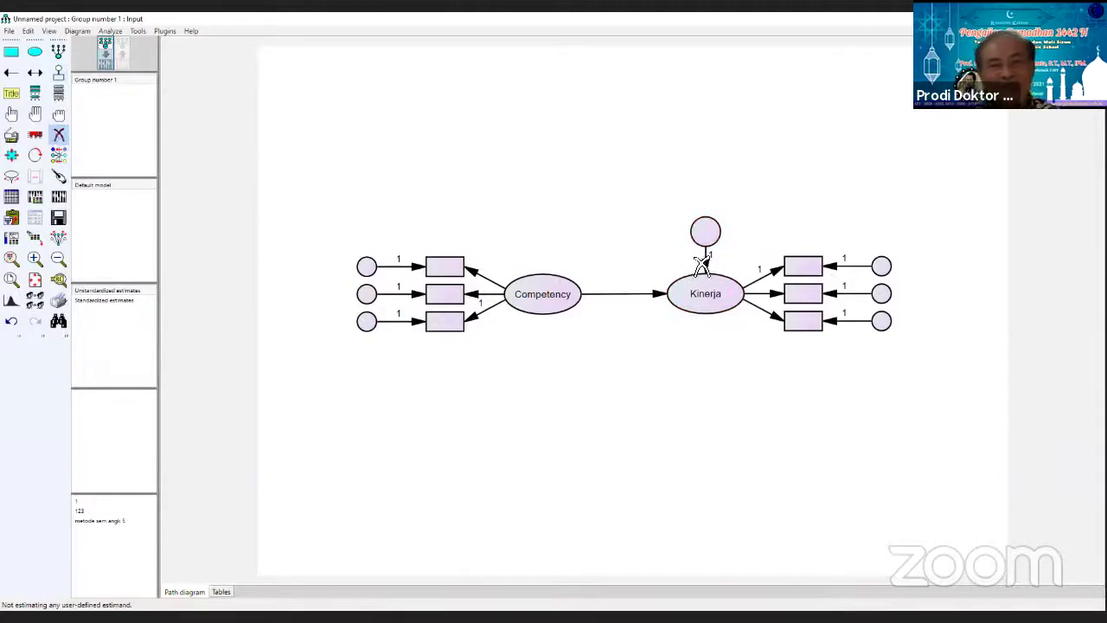
left_click(705, 231)
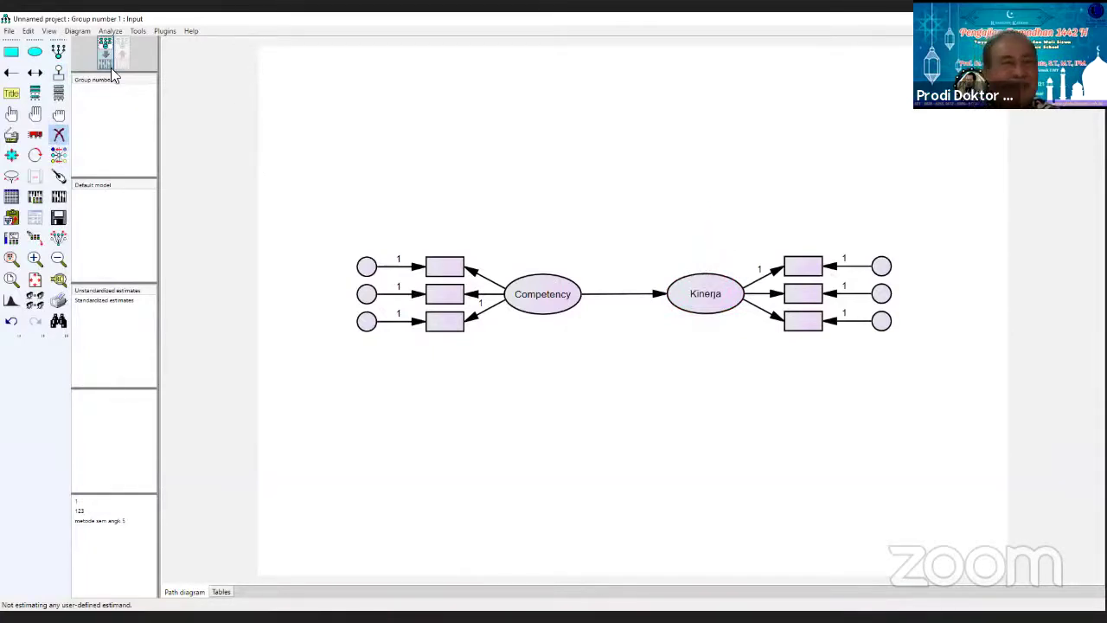
- Add a residual variable above the Kinerja latent variable
left_click(58, 69)
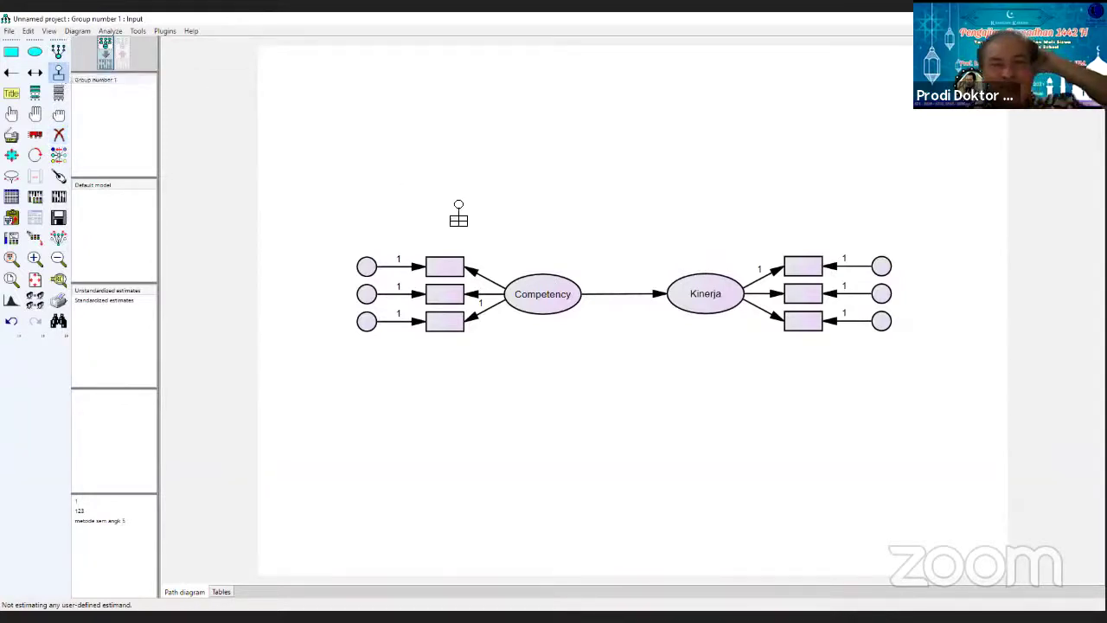
left_click(706, 290)
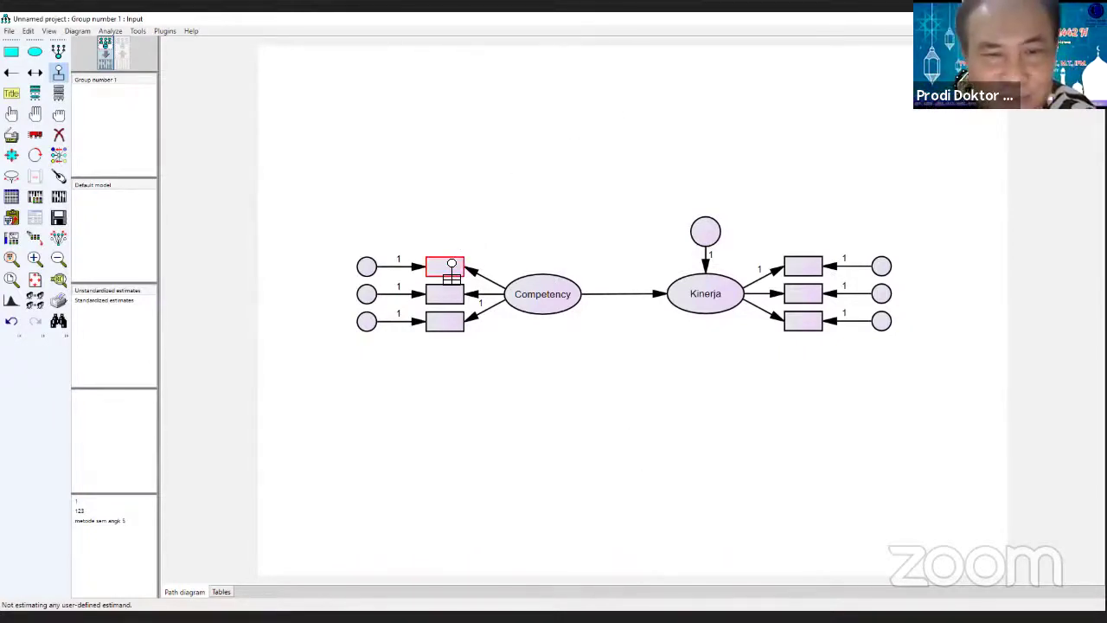
- Name the three Competency indicators KK1, KK2 and KK3 from top to bottom
right_click(448, 274)
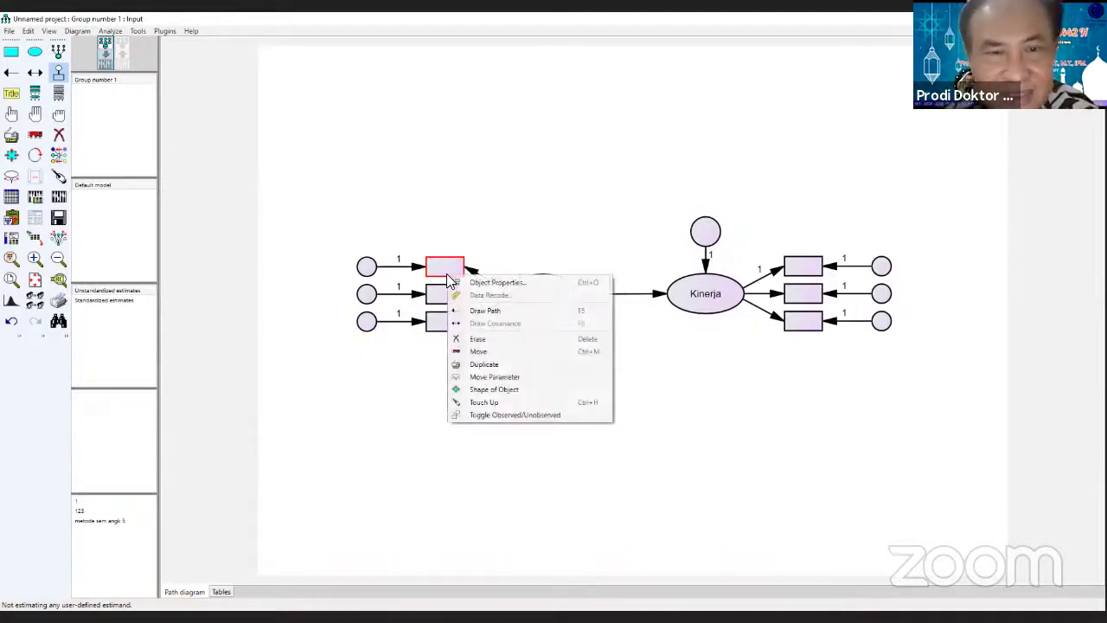
left_click(478, 283)
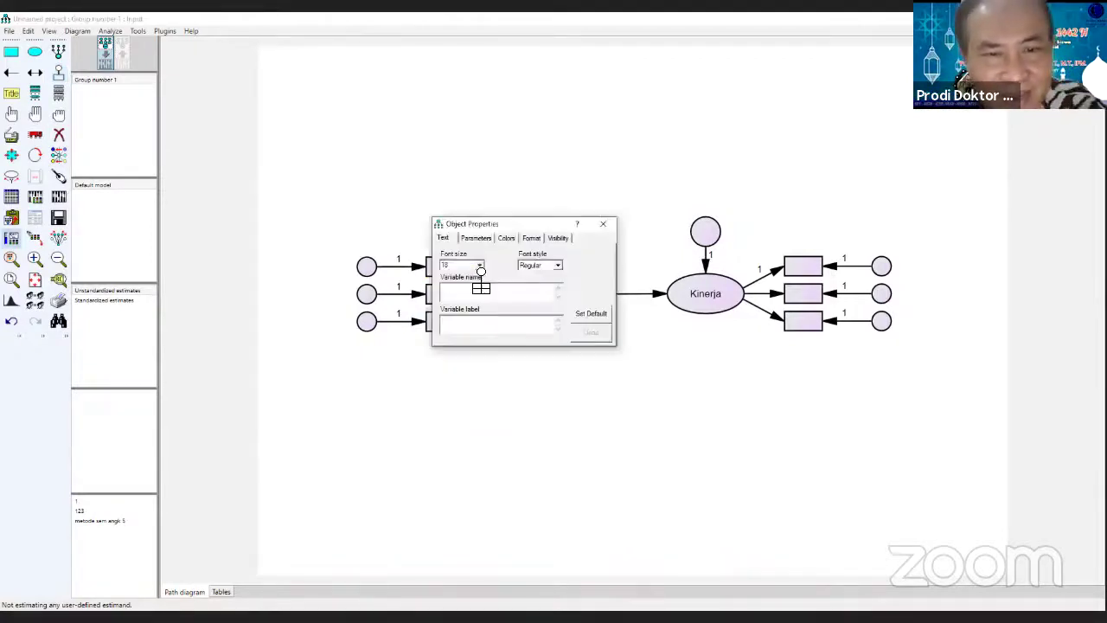
type("KK1")
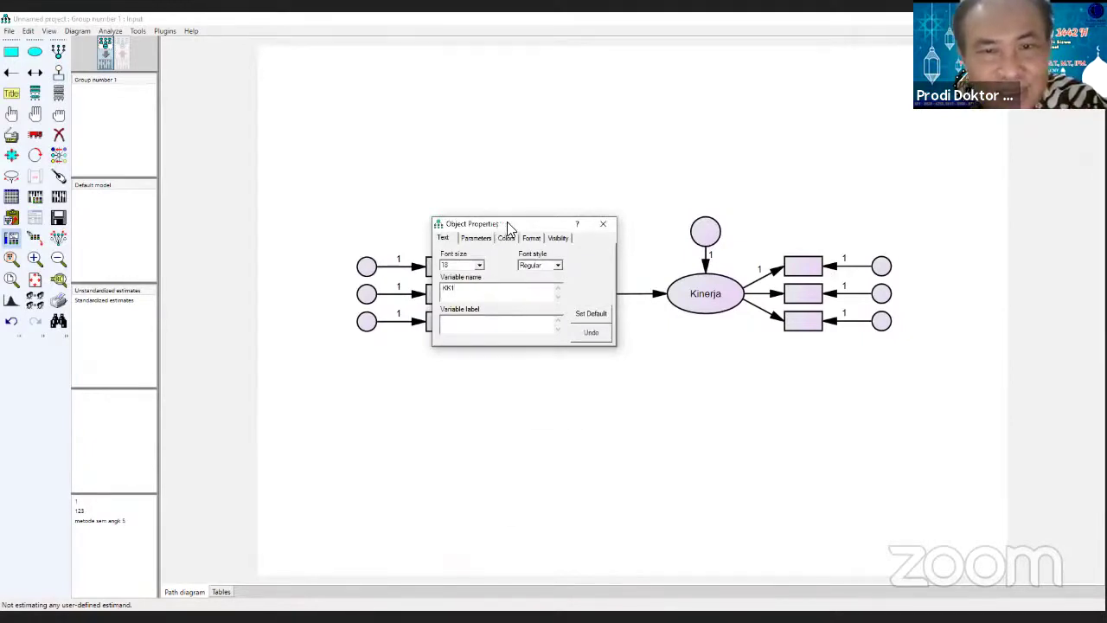
left_click_drag(509, 232, 494, 354)
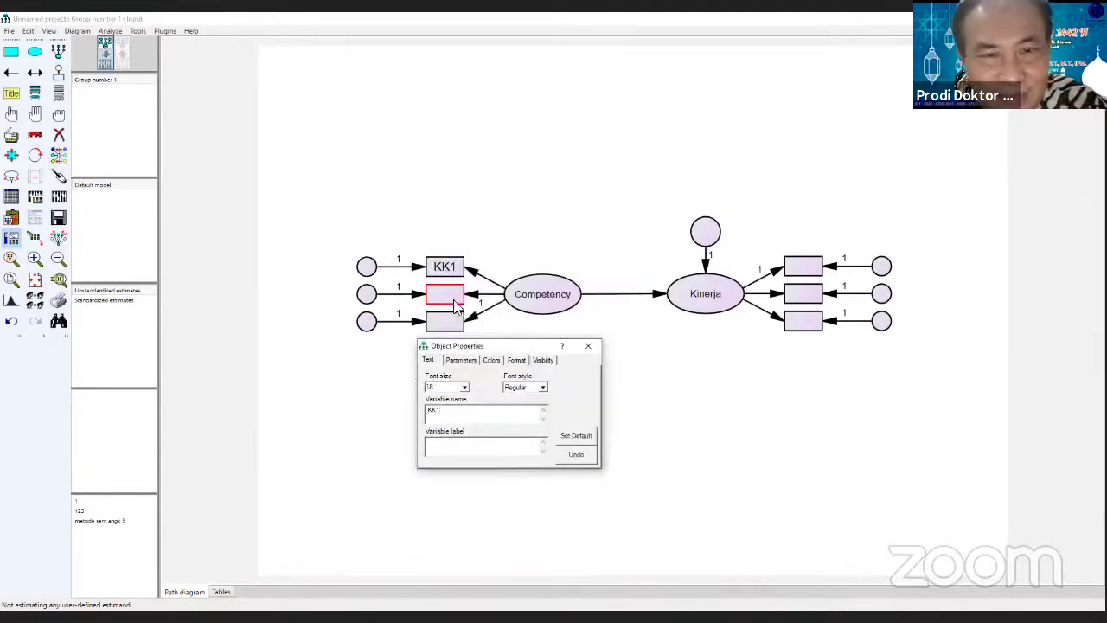
left_click(449, 301)
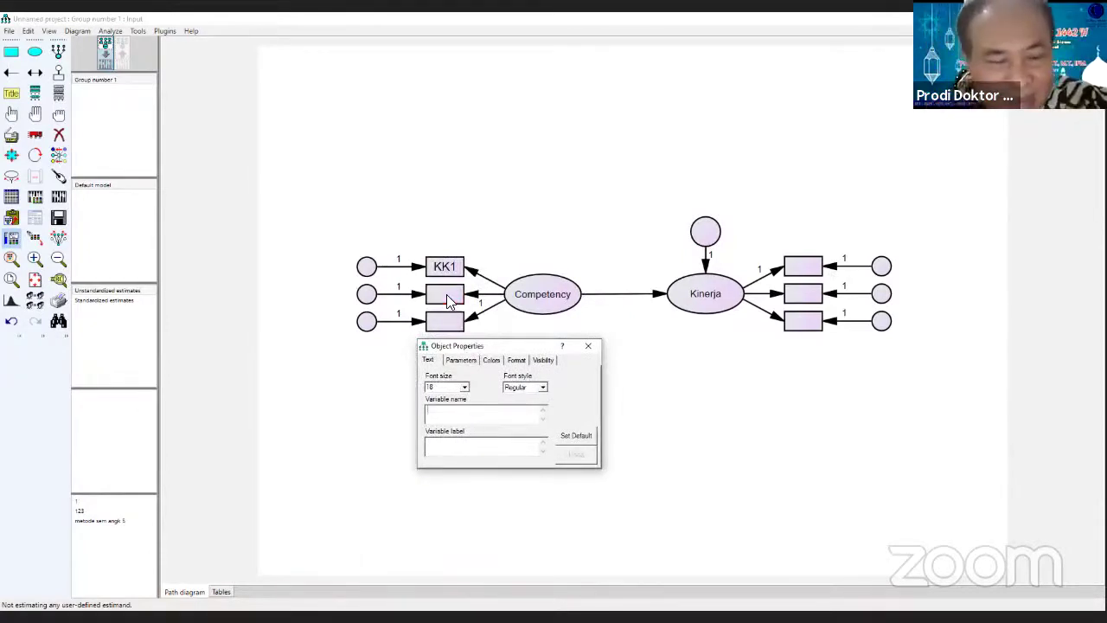
type("KK2")
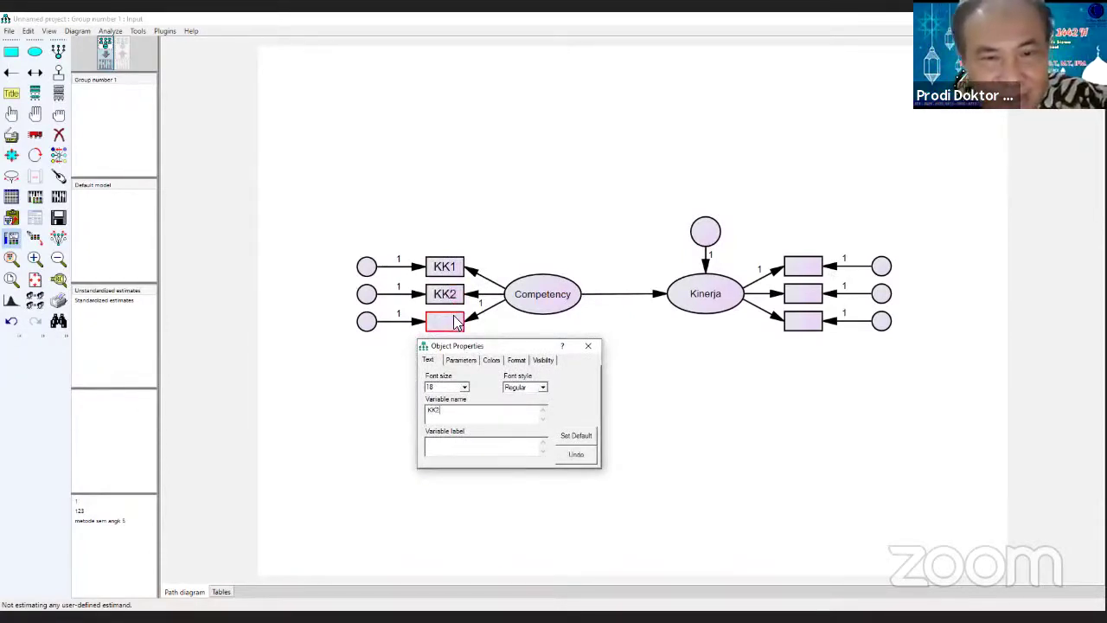
left_click(456, 320)
type("K")
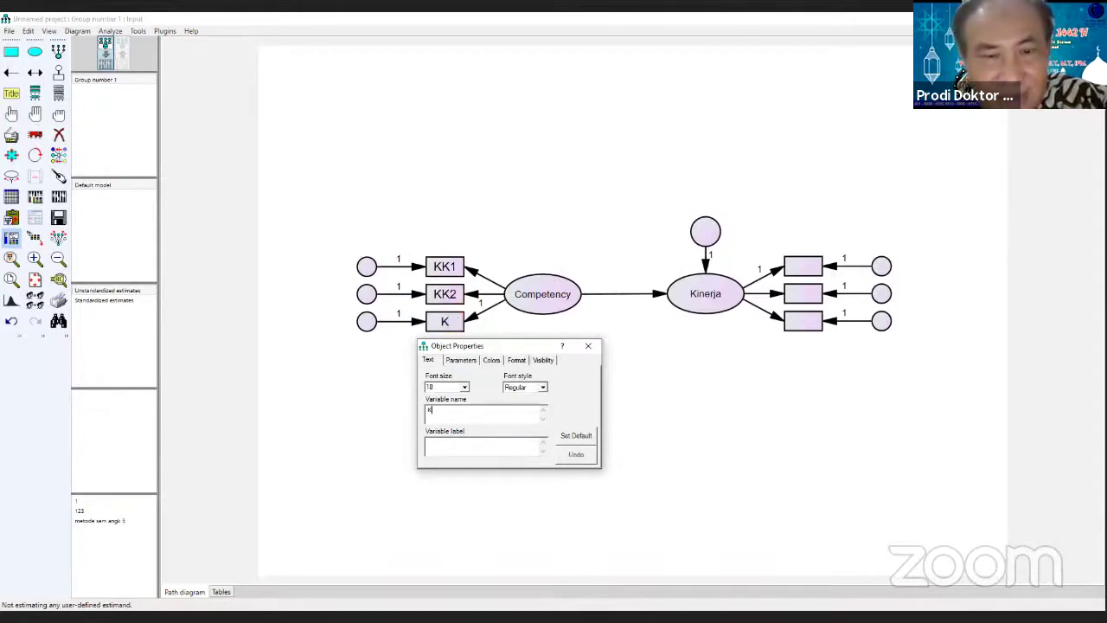
type("K3")
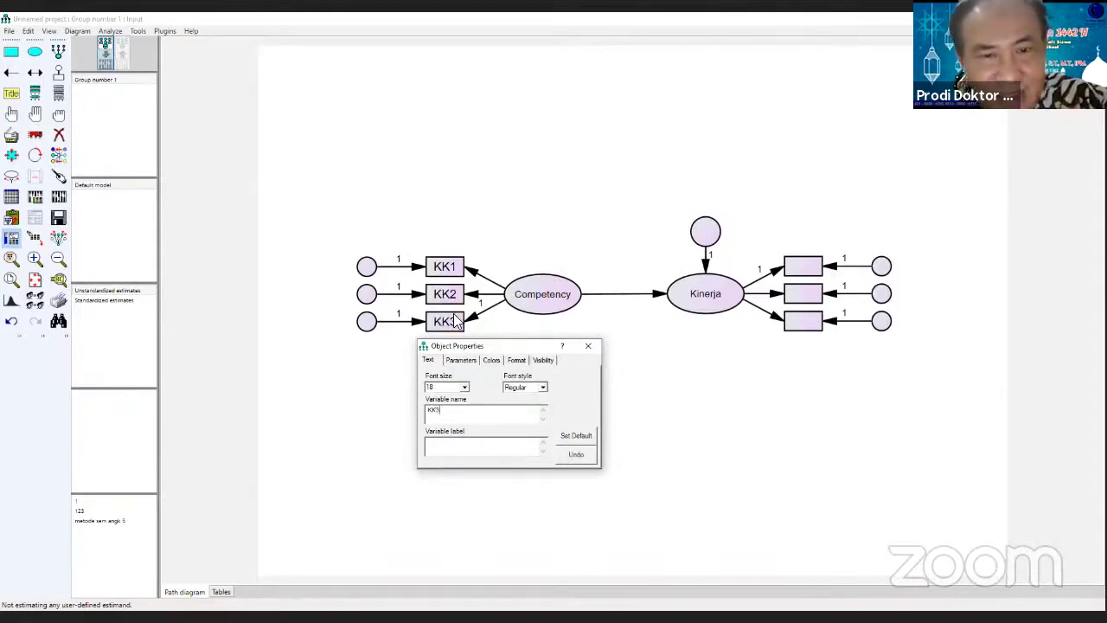
- Name the top two Kinerja indicators KP1 and KP2
left_click(805, 275)
type("KP1")
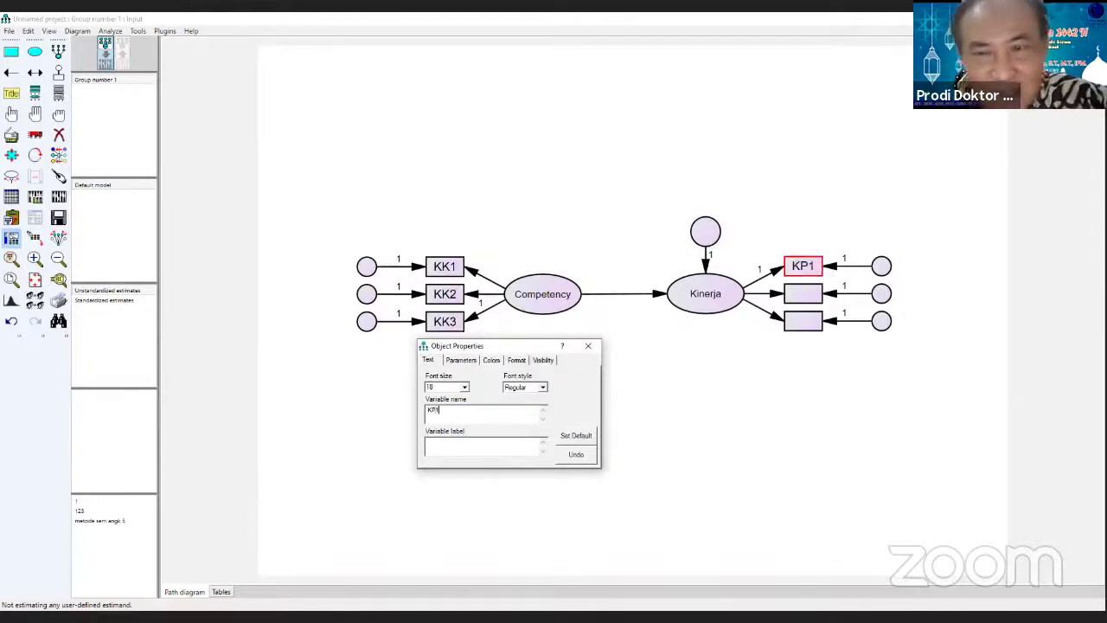
left_click(797, 301)
type("KP2")
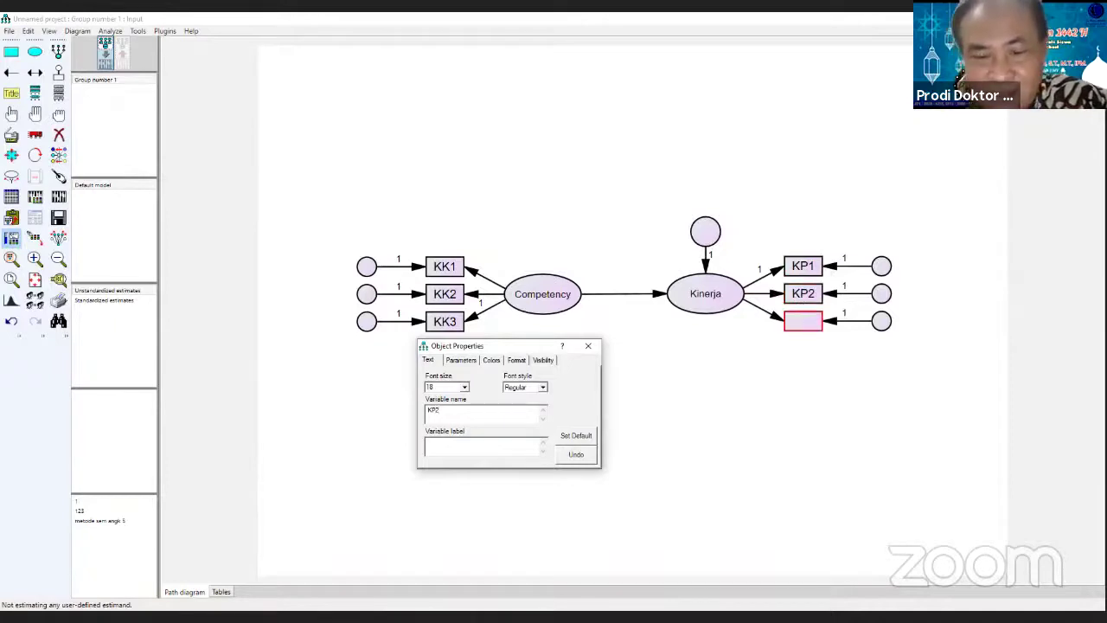
type("KP3")
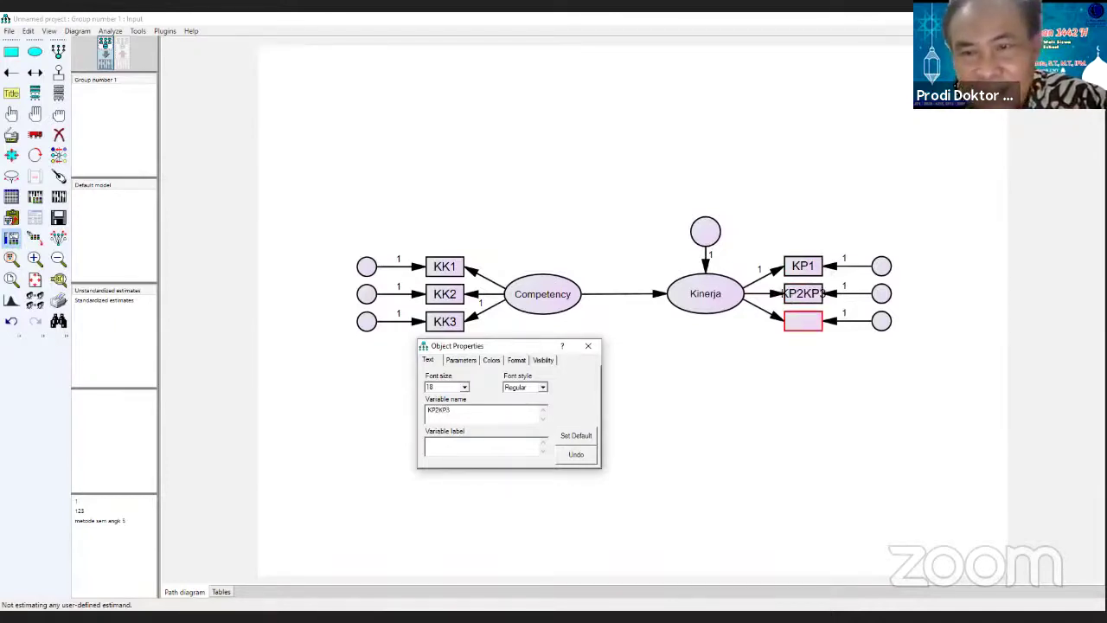
key("BackSpace")
key("BackSpace")
key("BackSpace")
key("BackSpace")
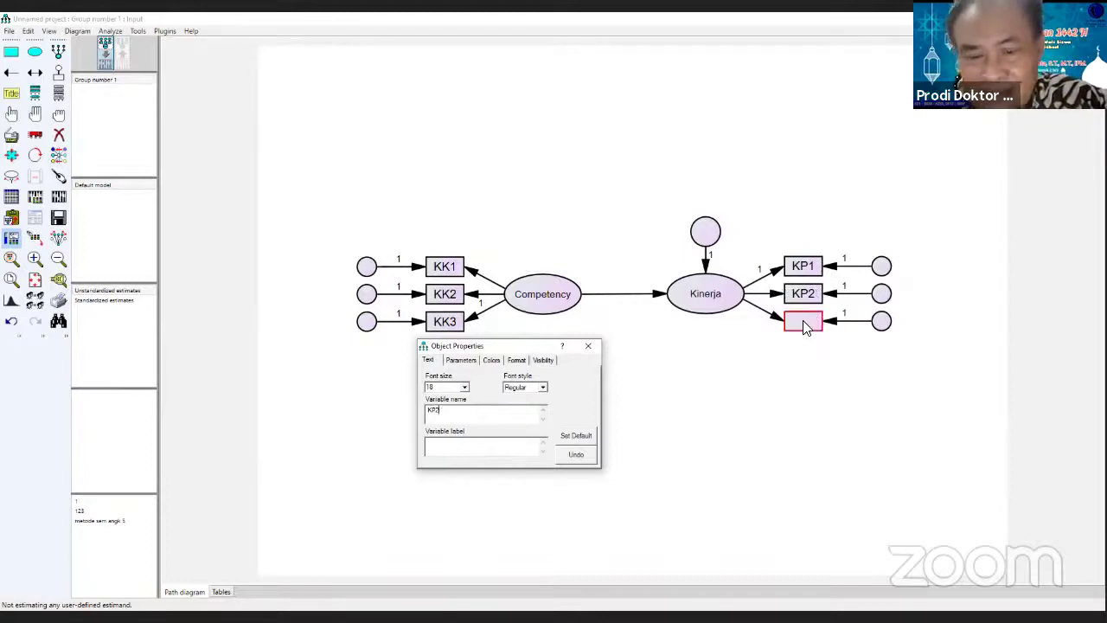
type("KP")
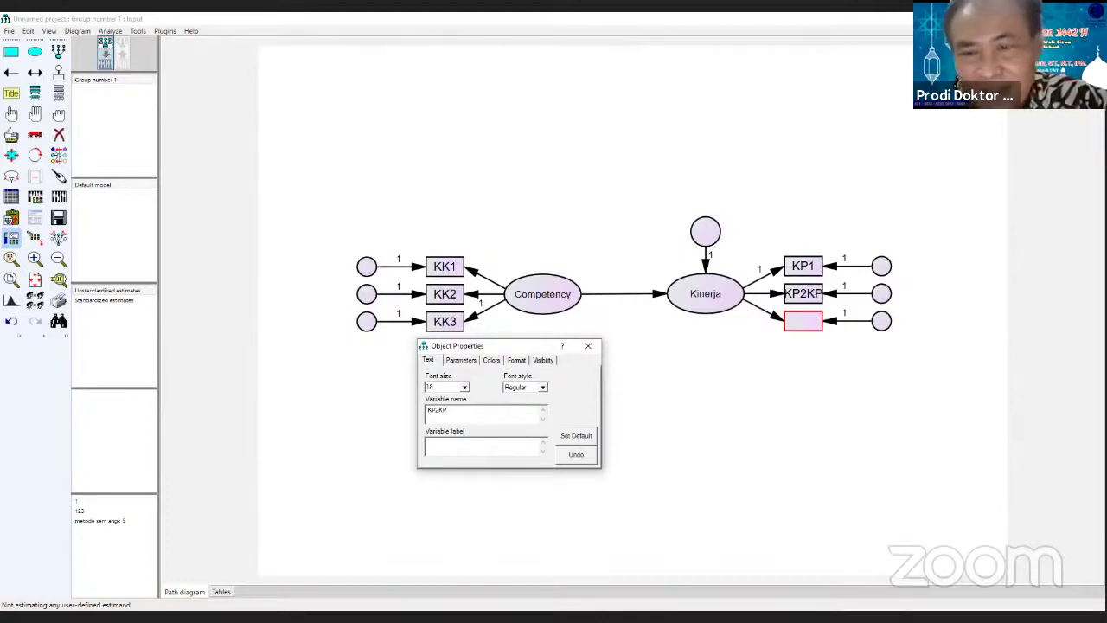
key("BackSpace")
key("BackSpace")
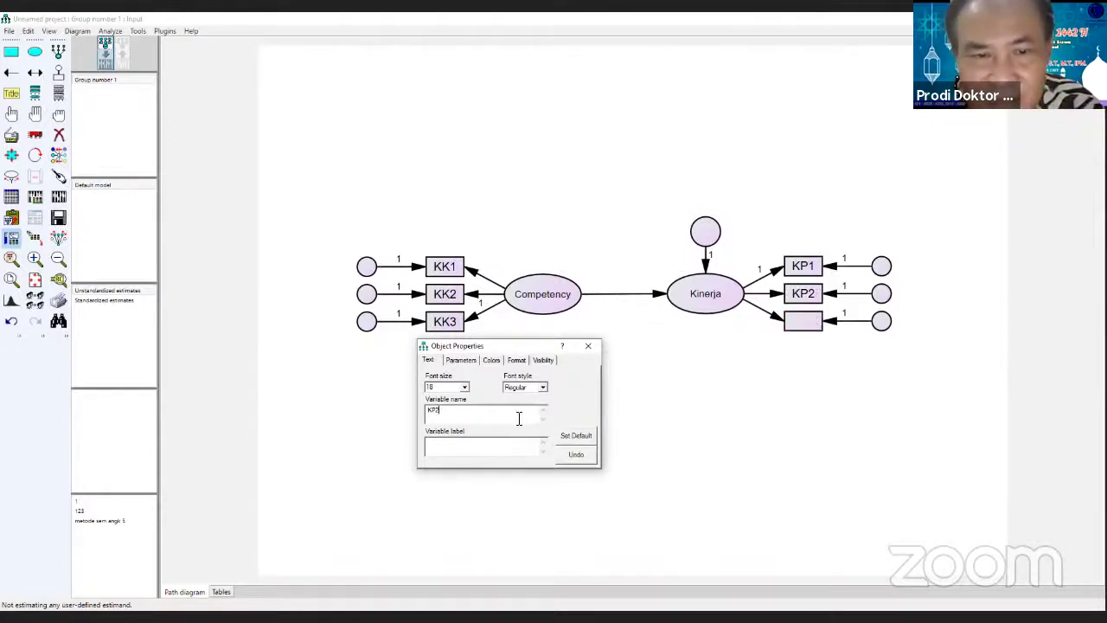
- Name the lowest Kinerja indicator KP3
left_click(802, 321)
type("KP")
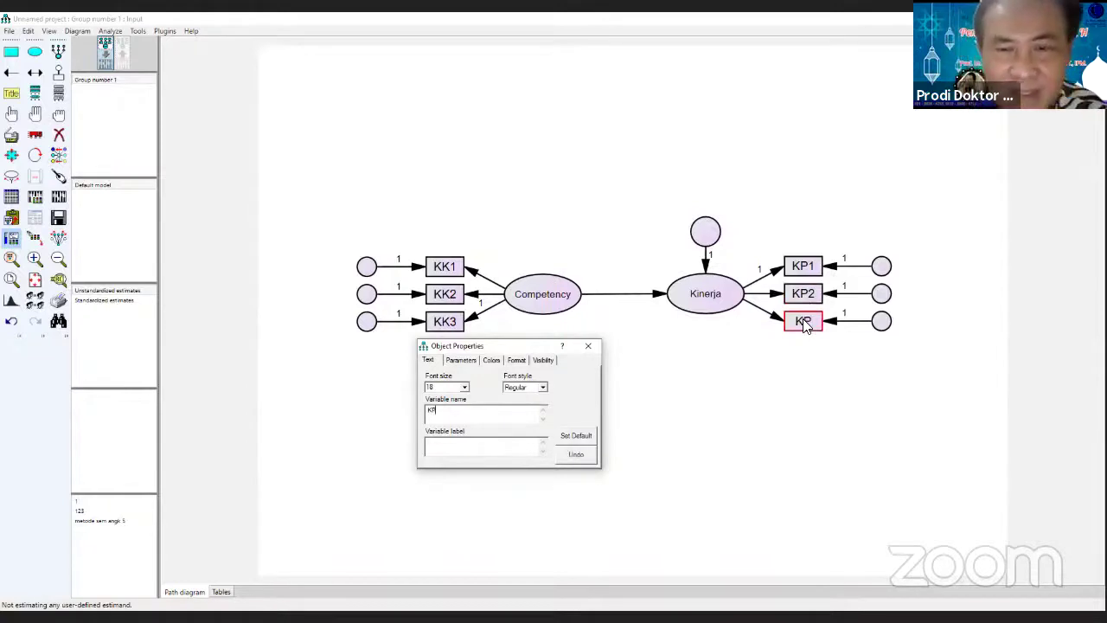
type("3")
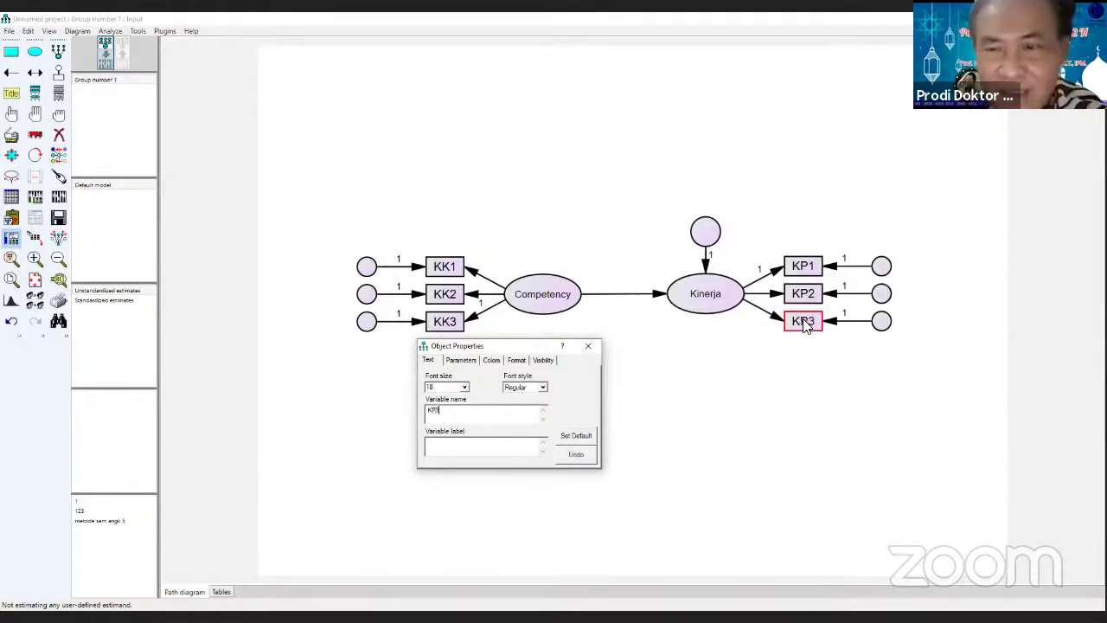
left_click(368, 269)
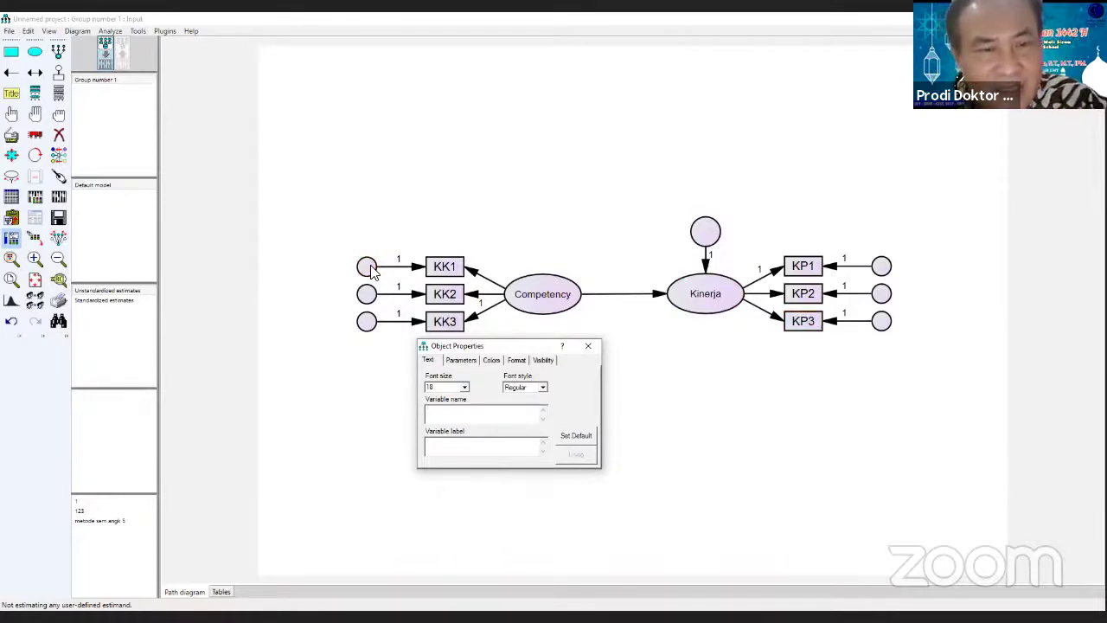
left_click(371, 268)
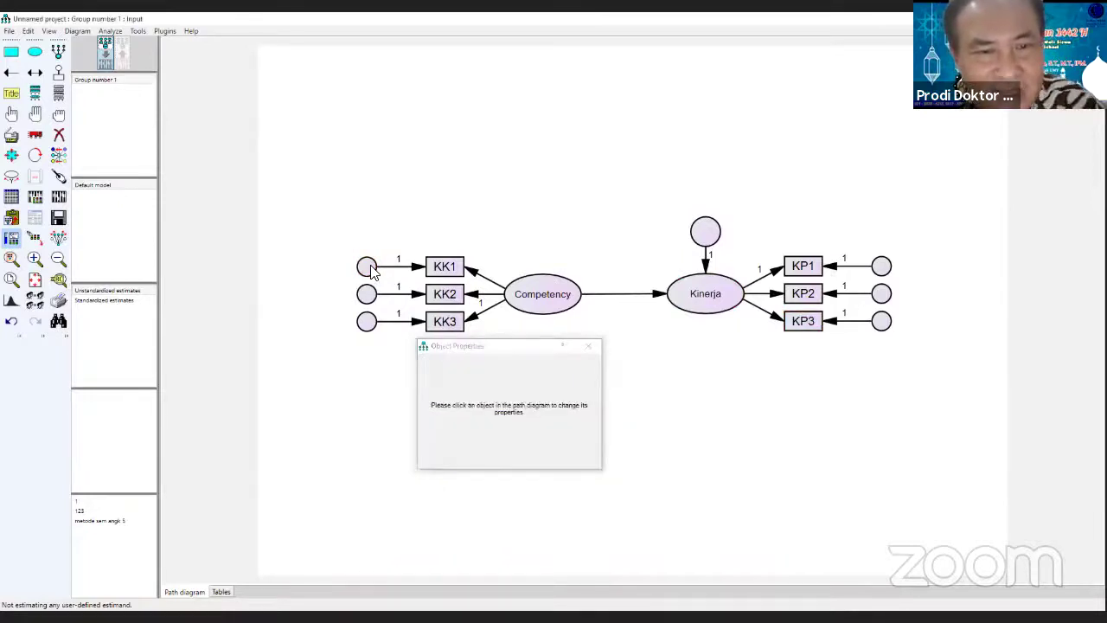
right_click(370, 269)
left_click(353, 183)
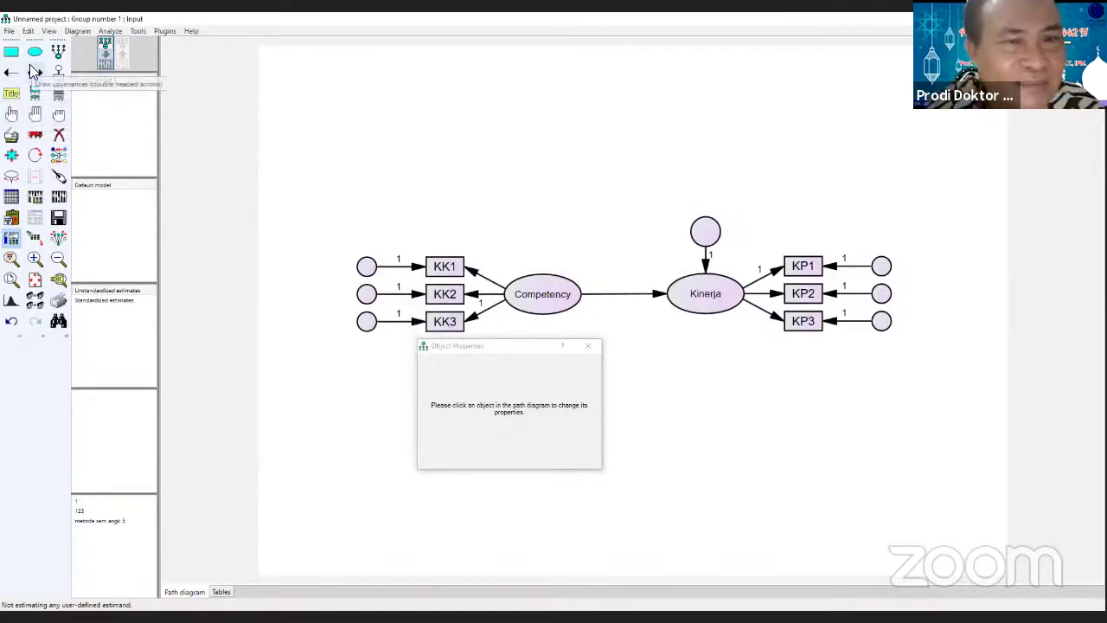
- Name the error terms of KK1, KK2 and KK3 as d1, d2 and d3
left_click(11, 114)
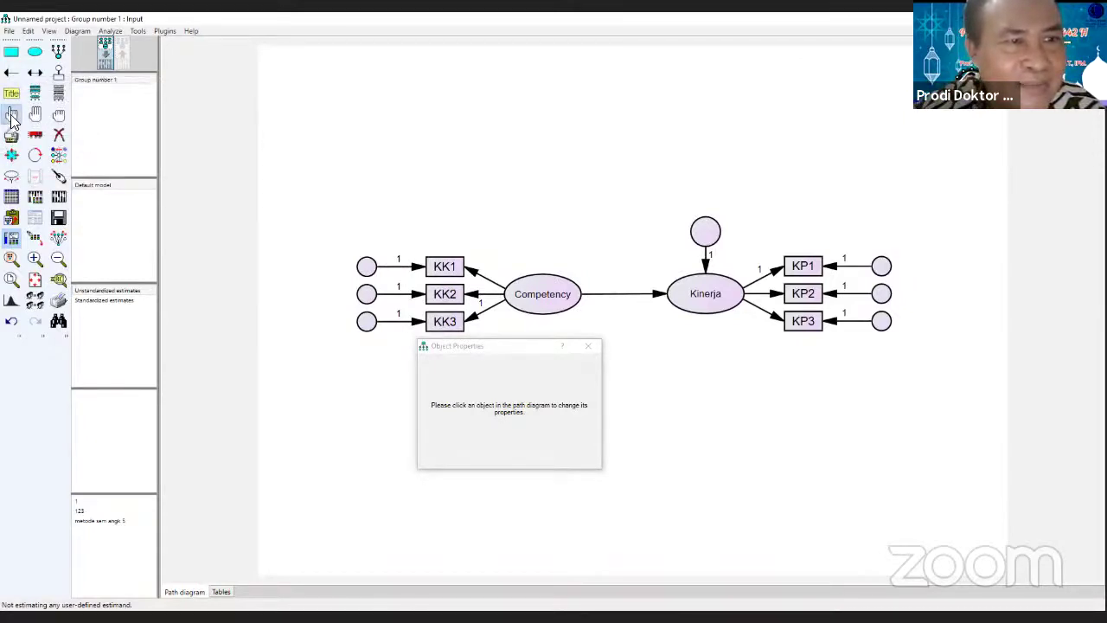
right_click(368, 270)
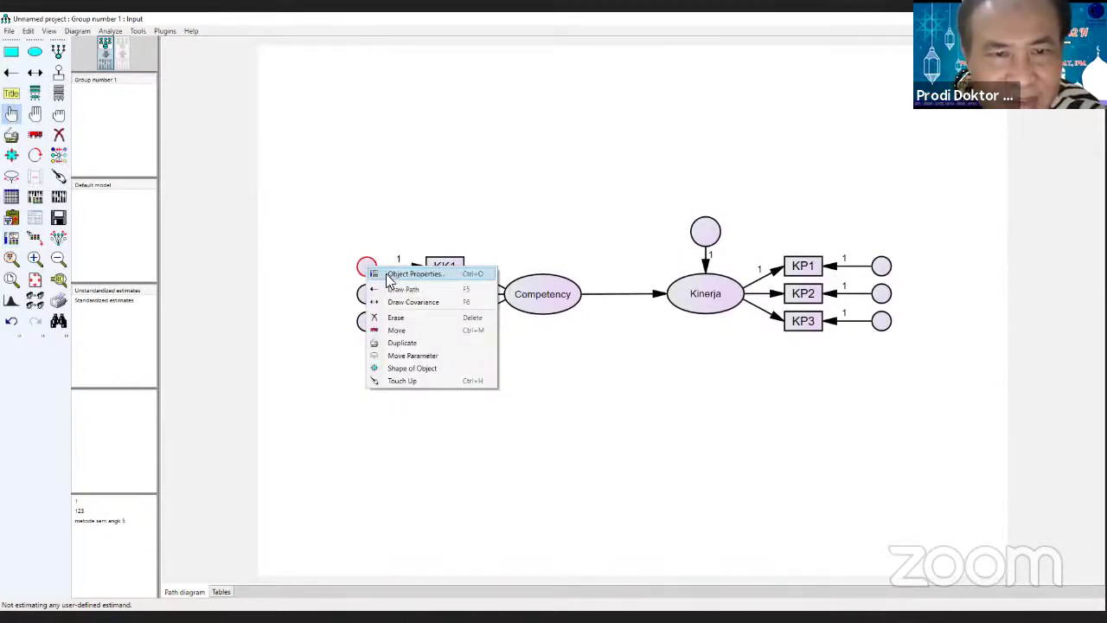
left_click(388, 274)
left_click(438, 411)
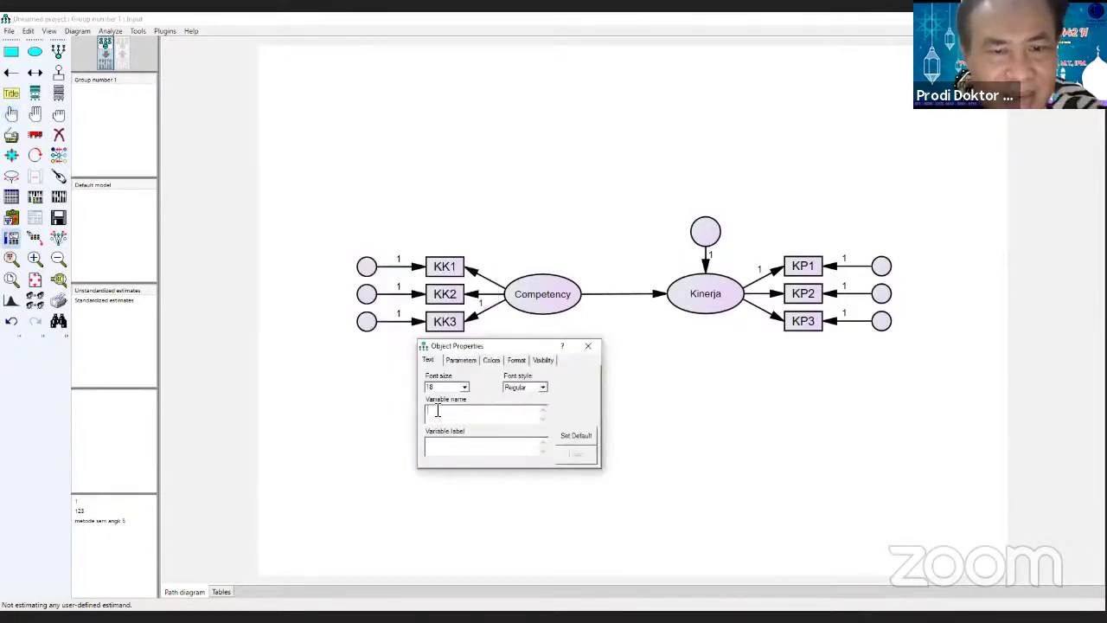
type("d1")
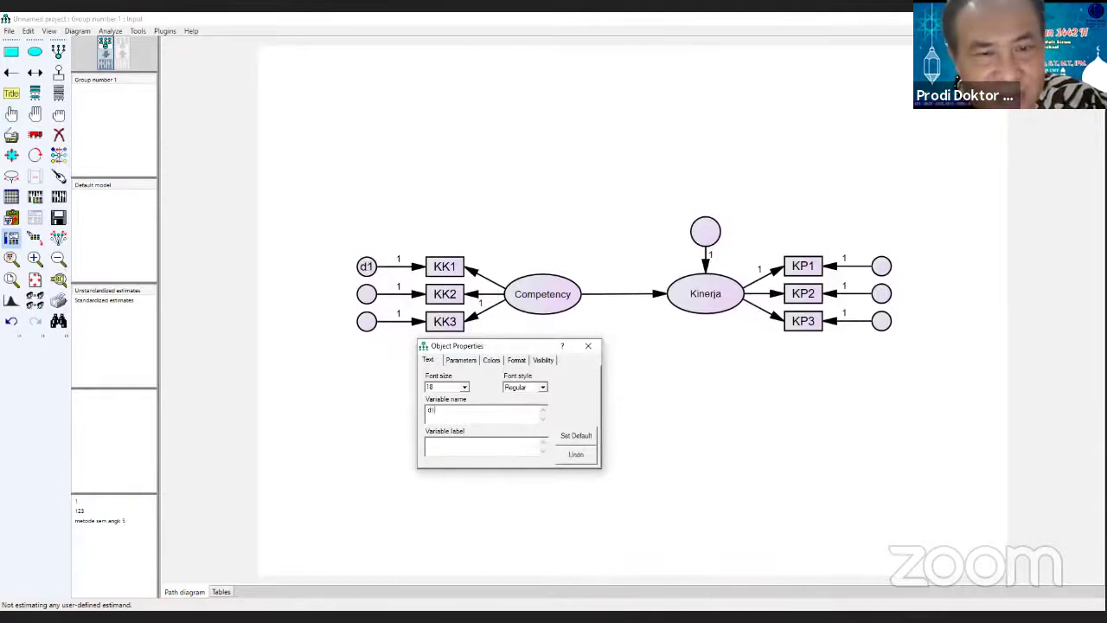
left_click(367, 295)
type("d2")
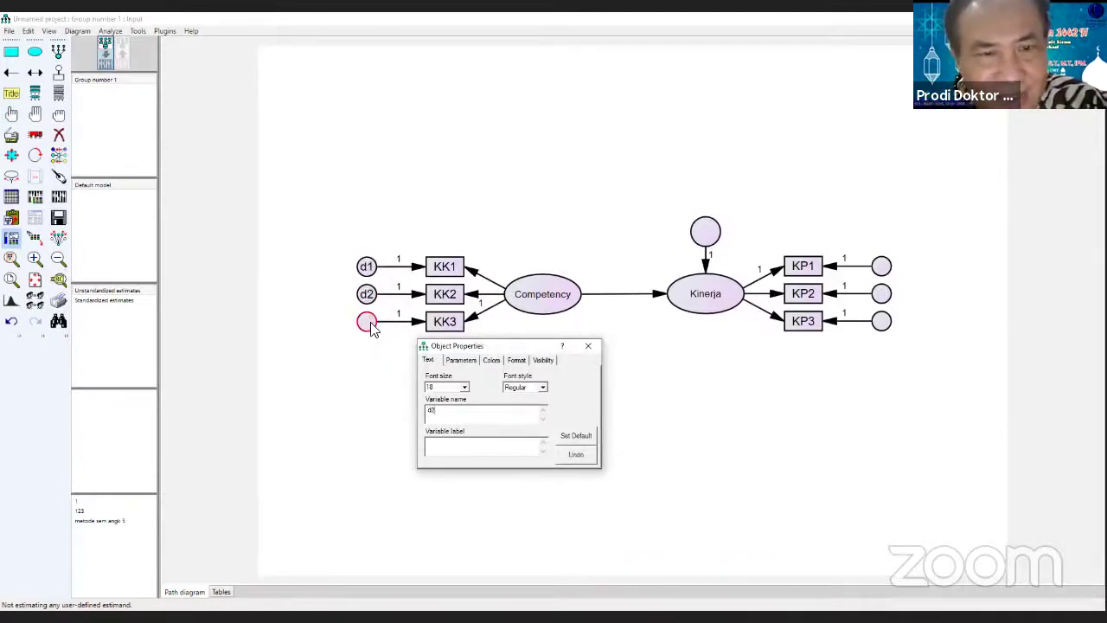
left_click(368, 326)
type("d3")
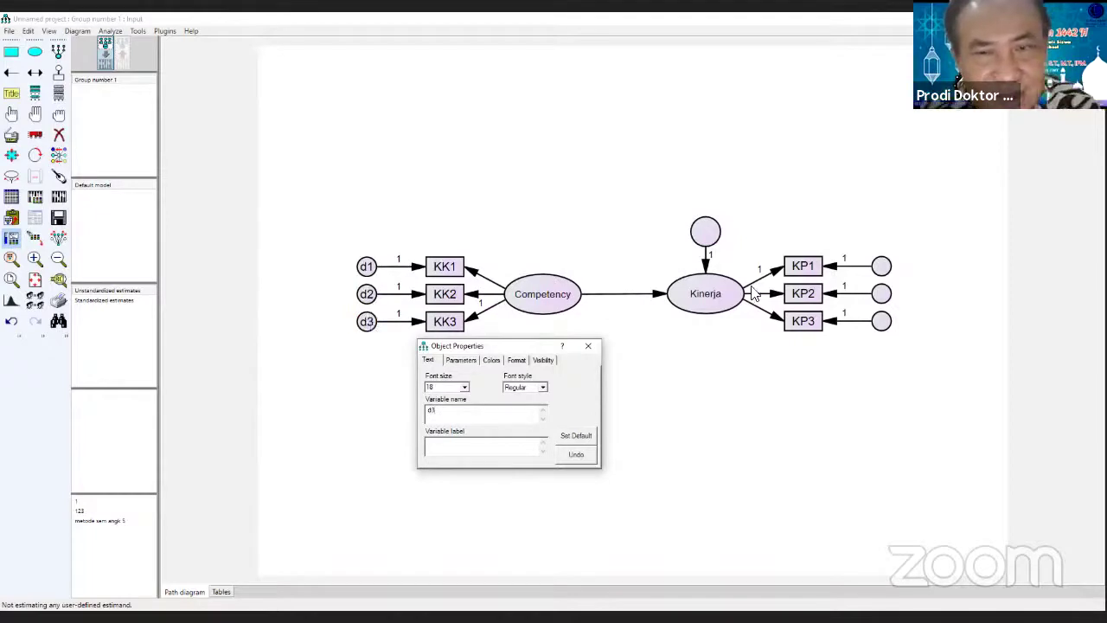
- Name the error term of KP1 as e1
left_click(880, 268)
type("e1")
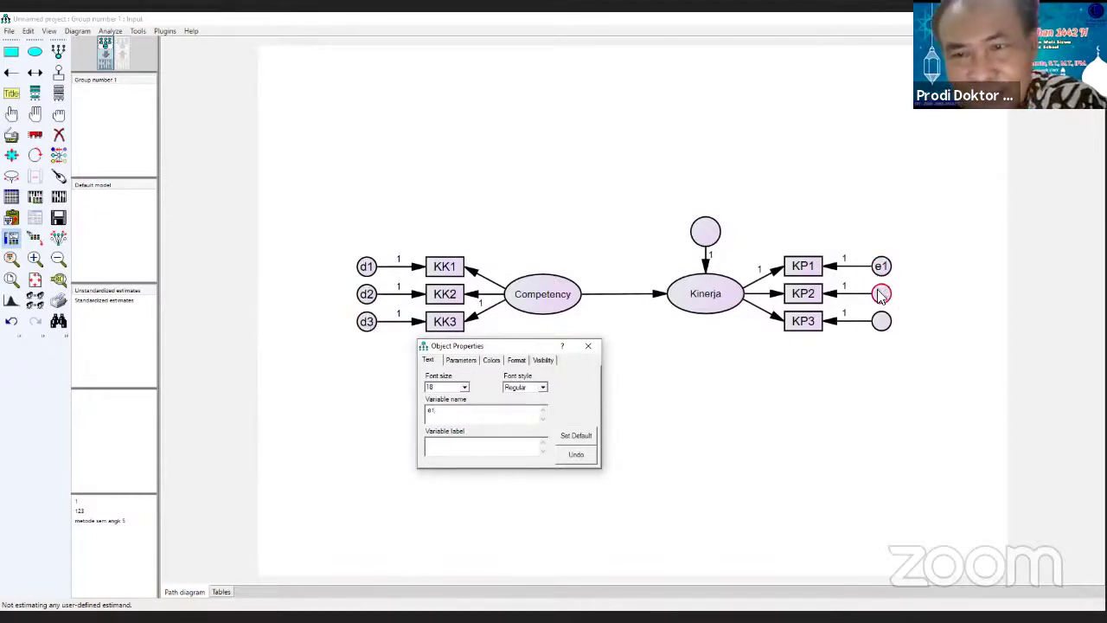
type("e2")
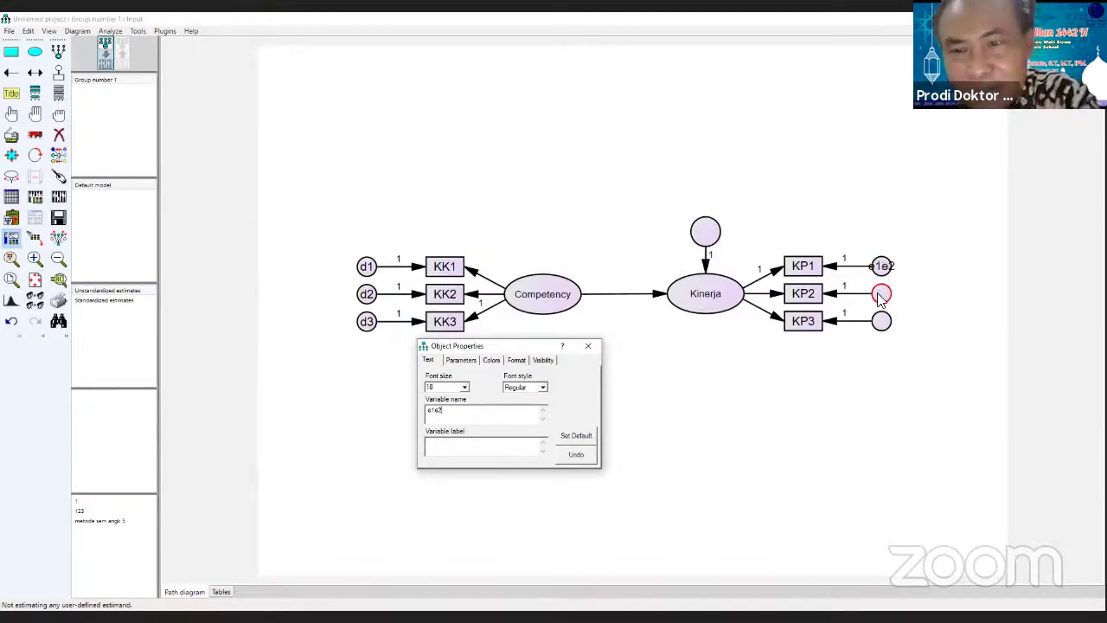
key("BackSpace")
key("BackSpace")
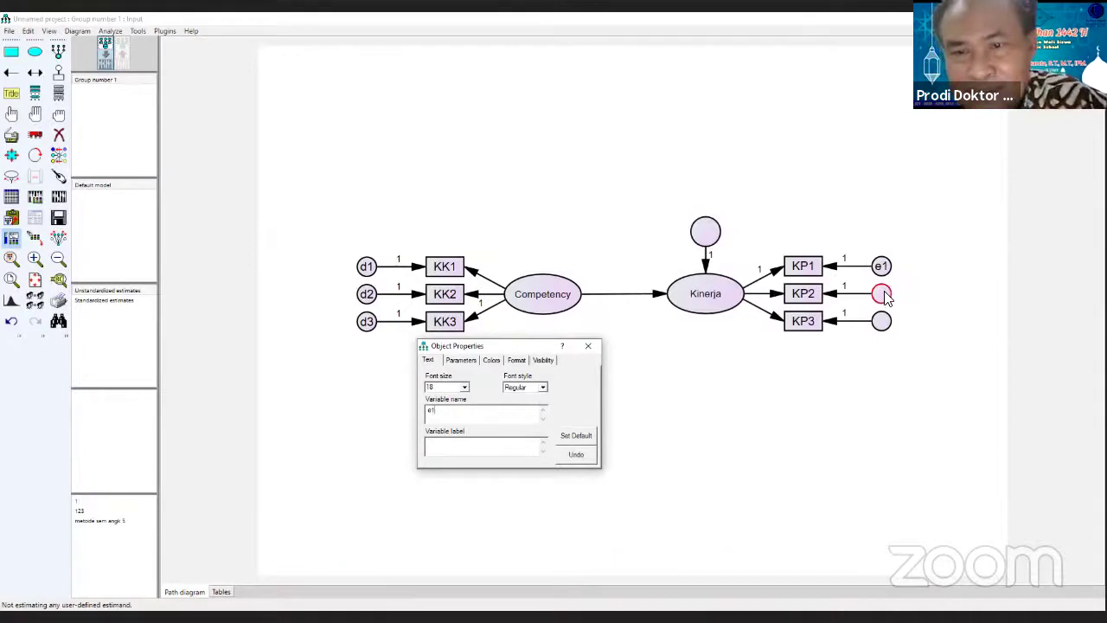
type("e")
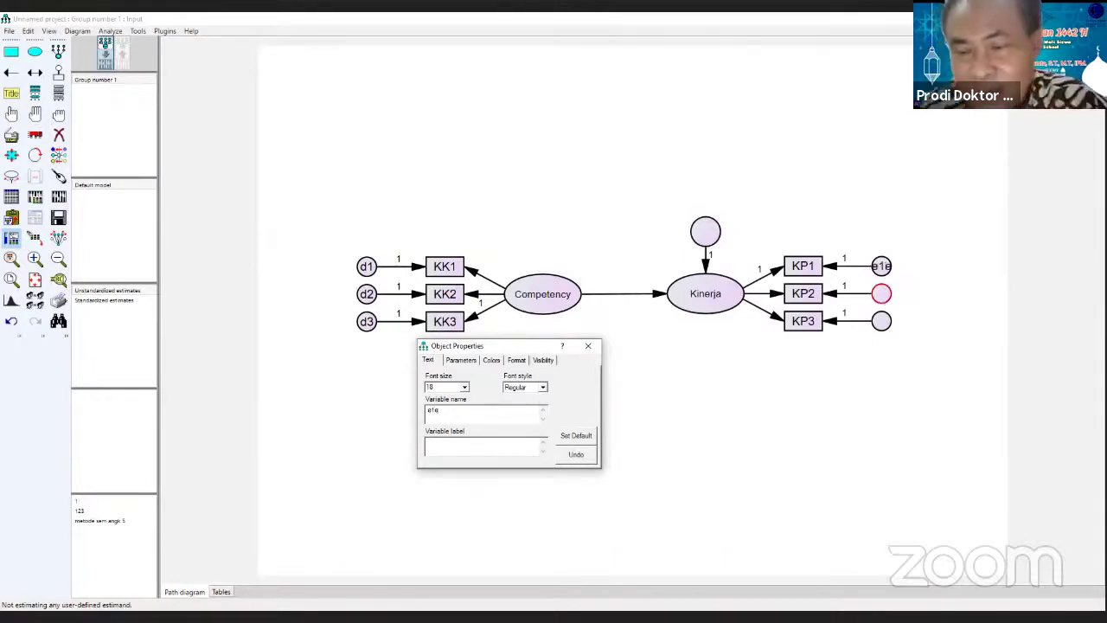
key("BackSpace")
- Name the error term of KP2 as e2
left_click(826, 463)
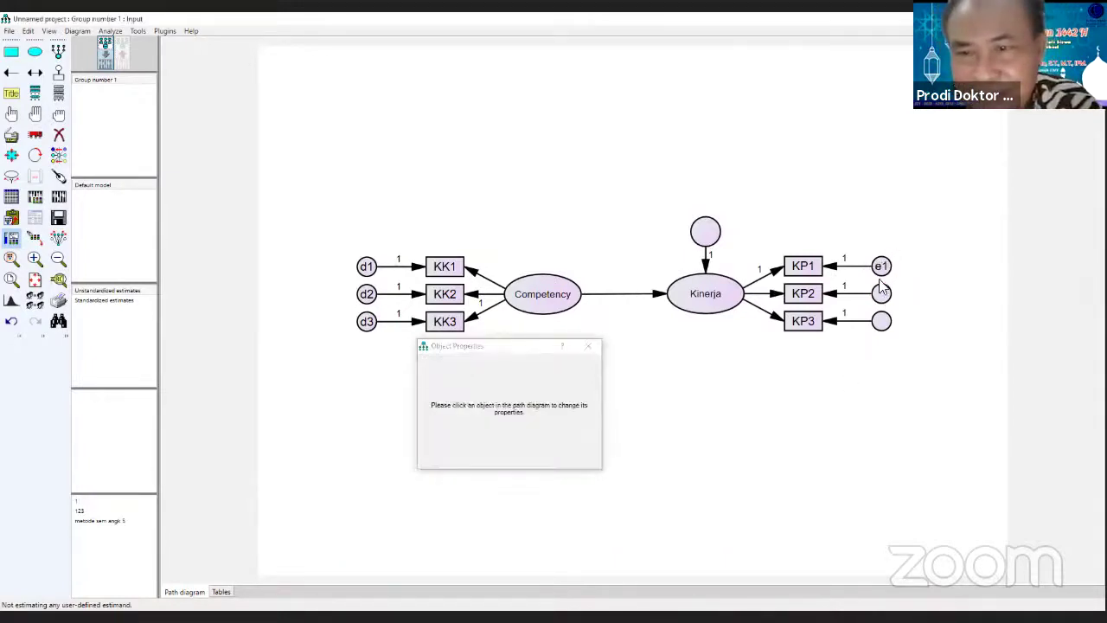
left_click(881, 294)
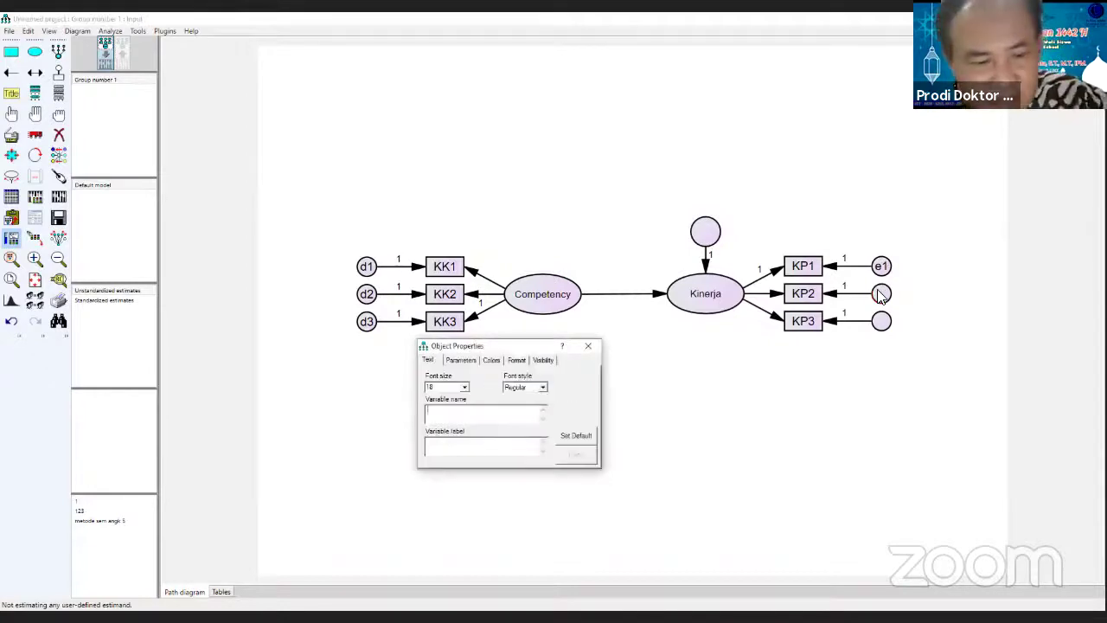
type("e2")
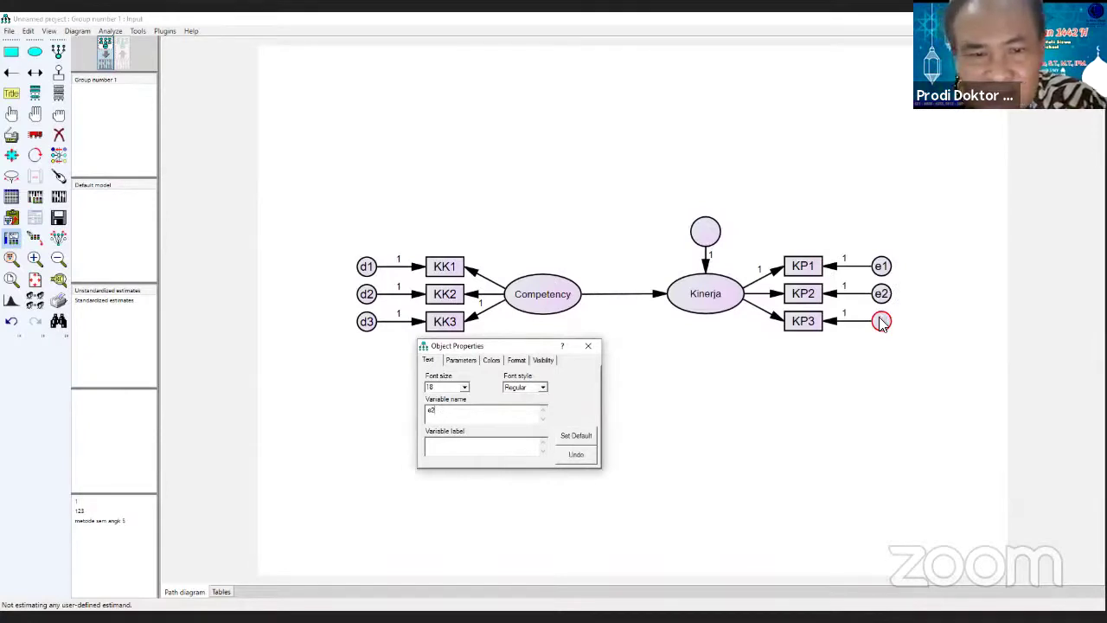
key("BackSpace")
type("2")
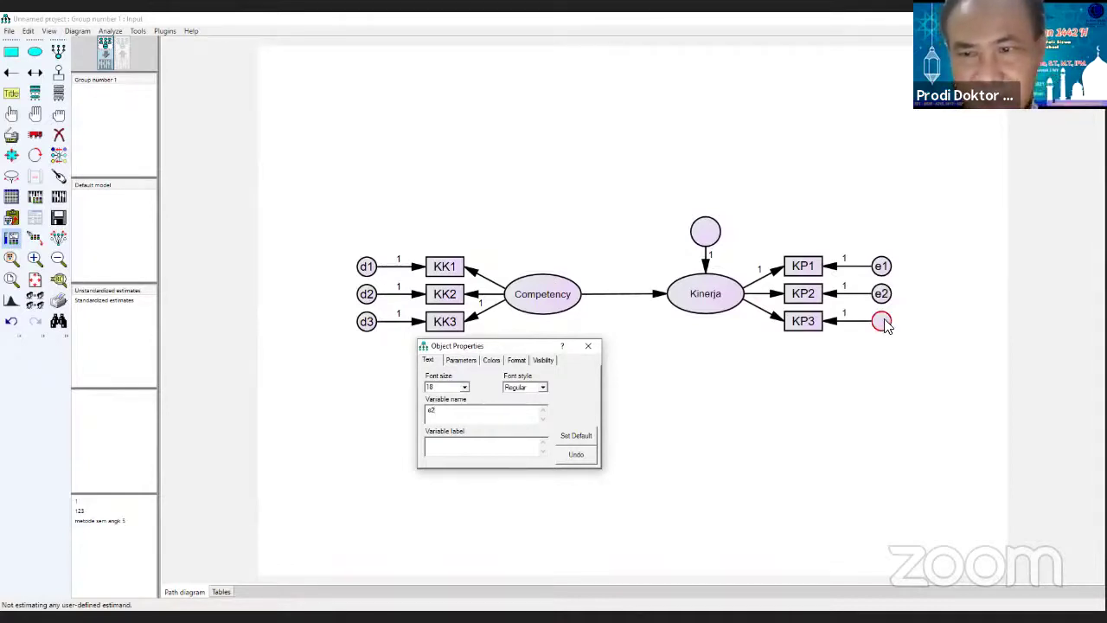
key("BackSpace")
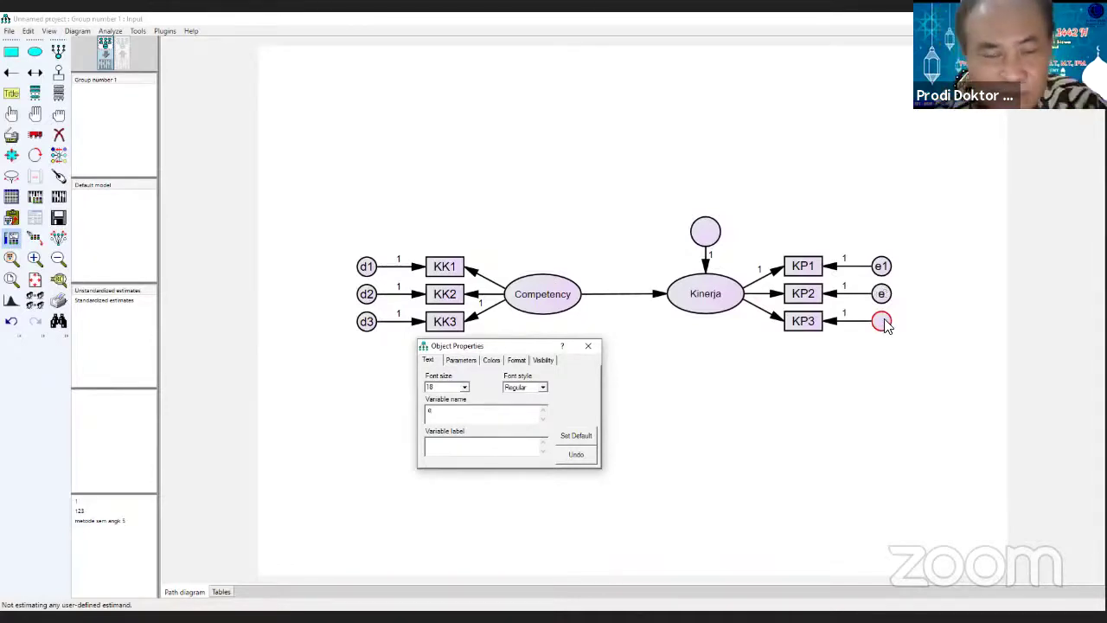
type("2")
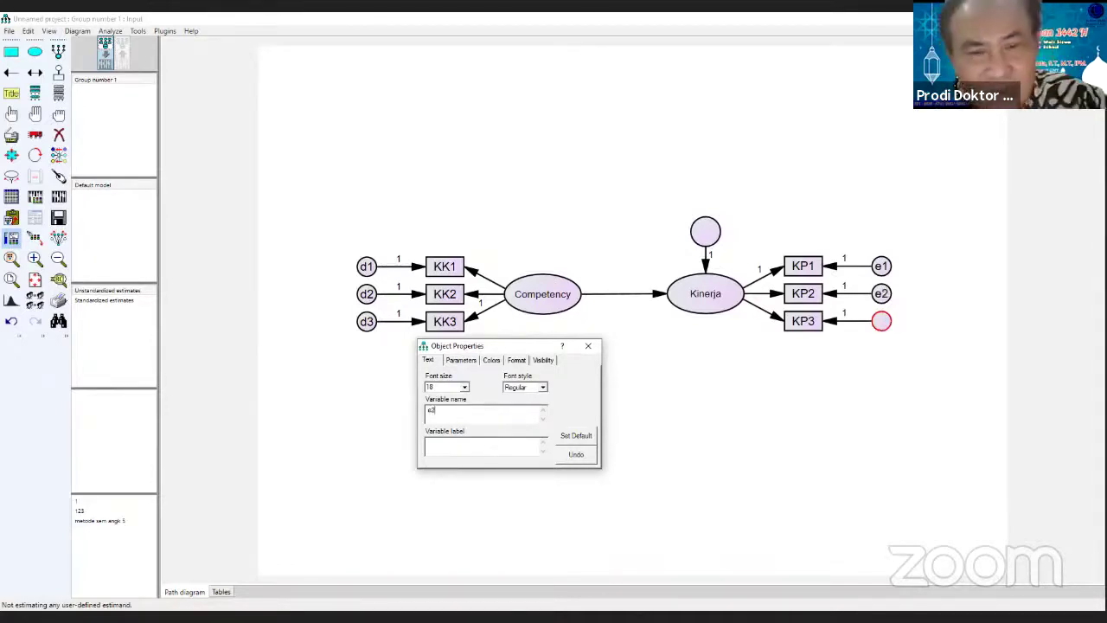
- Name the error term of KP3 as e3
right_click(883, 325)
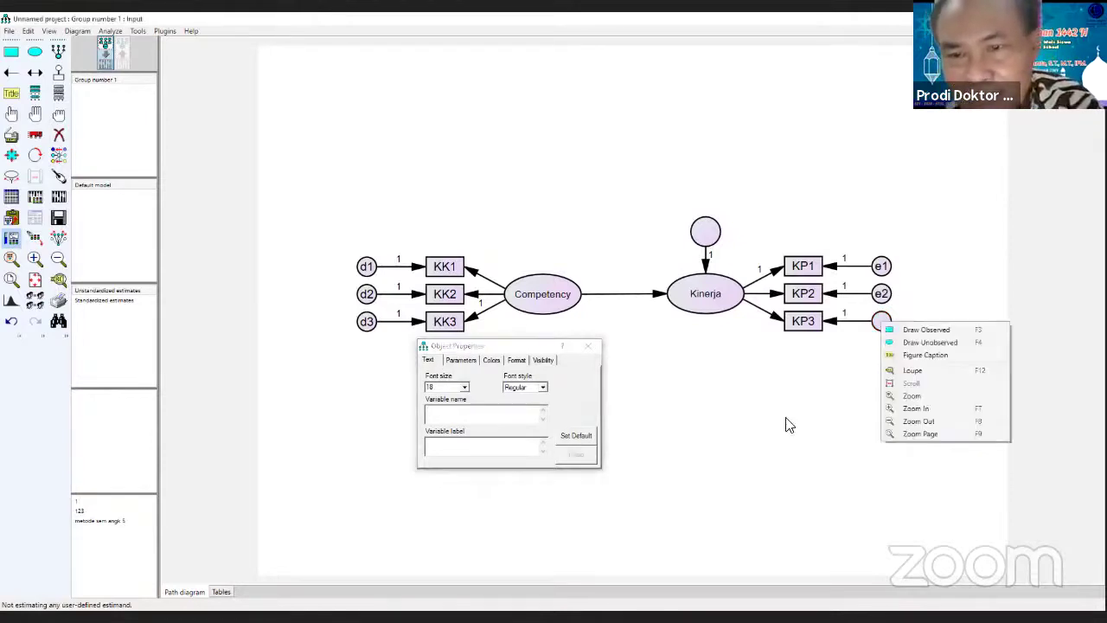
left_click(788, 424)
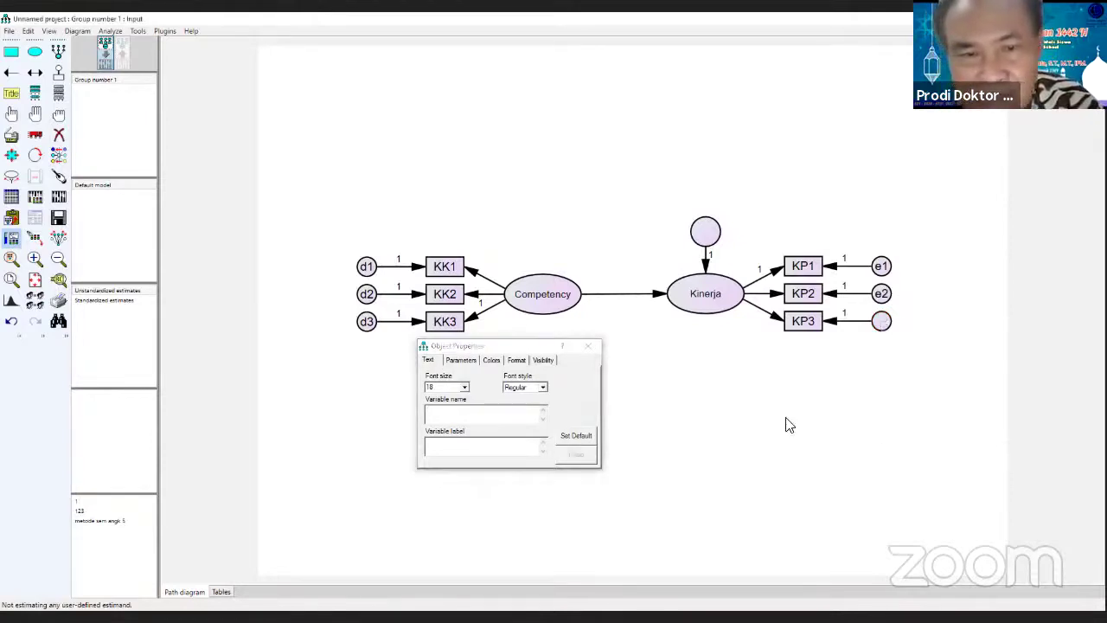
left_click(883, 323)
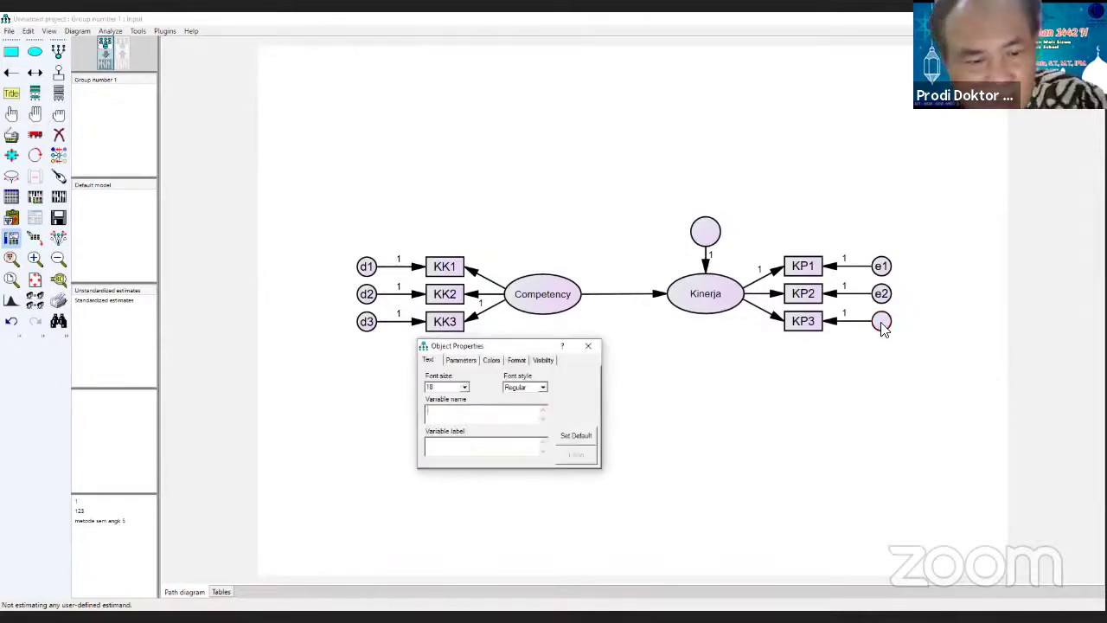
type("e3")
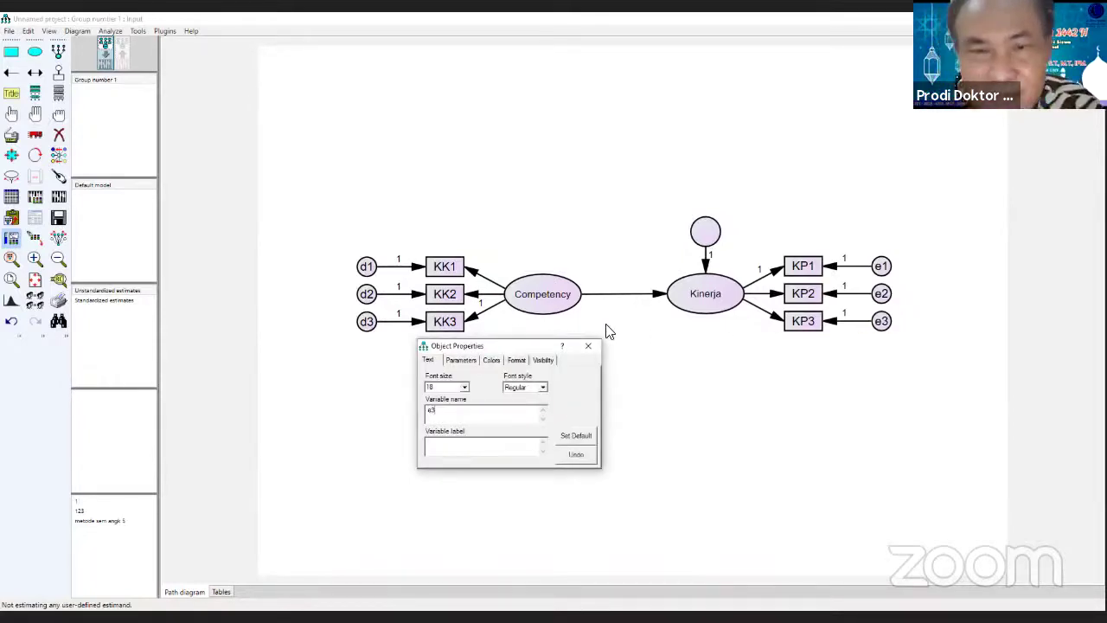
- Name the residual circle above Kinerja er and close the object properties
left_click(705, 236)
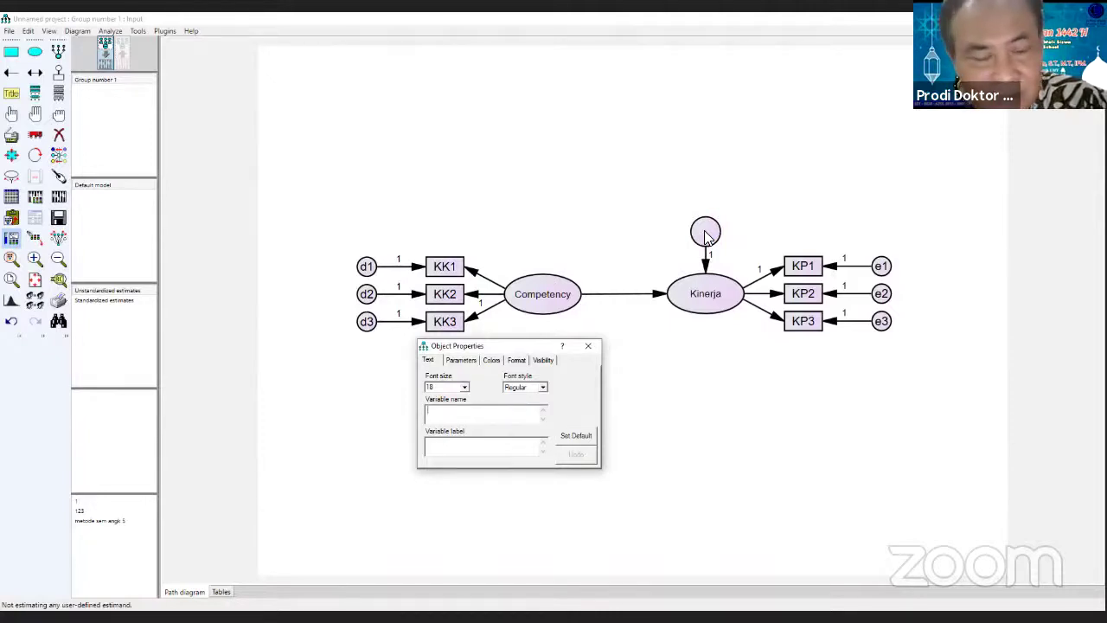
type("e4")
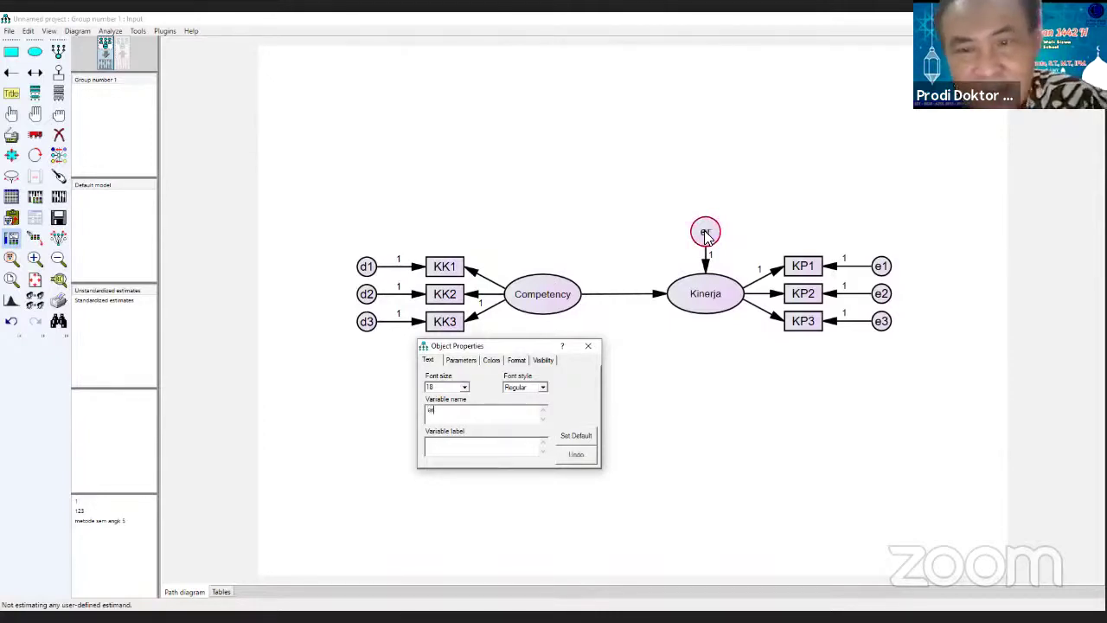
left_click(588, 348)
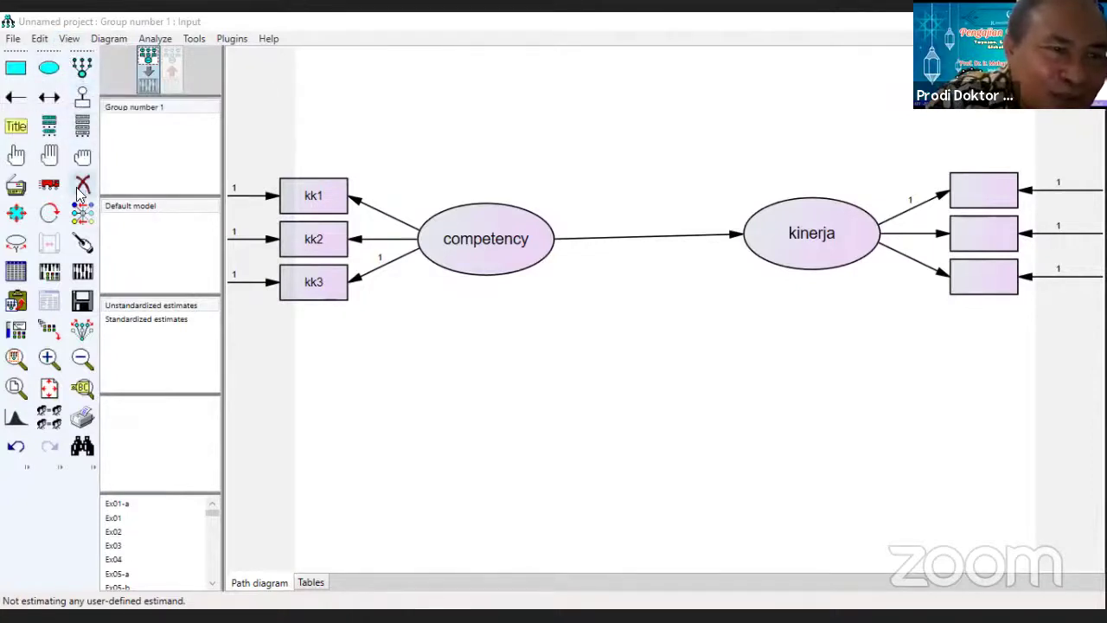
- Turn on symmetry preservation and move the competency and kinerja constructs with their indicators toward the middle of the page
left_click(82, 330)
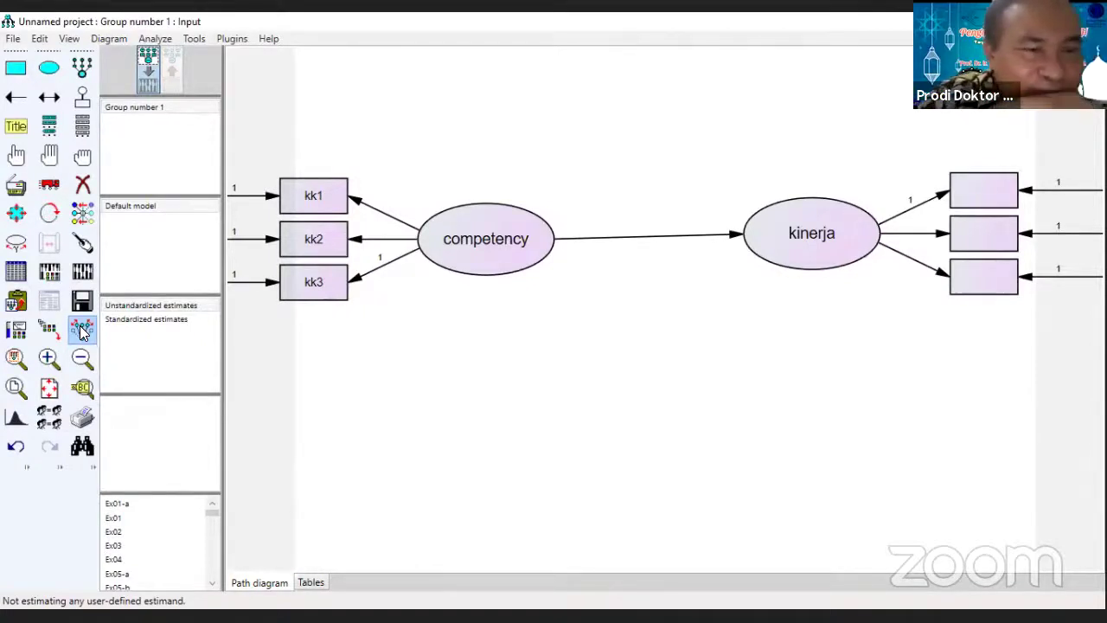
left_click(87, 333)
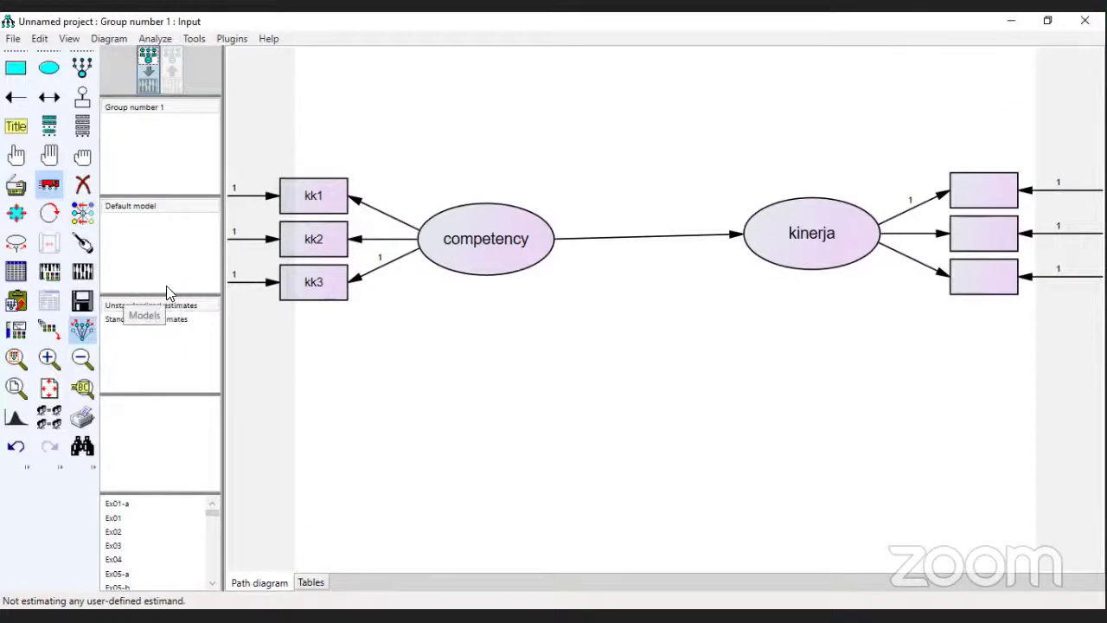
left_click_drag(472, 233, 602, 248)
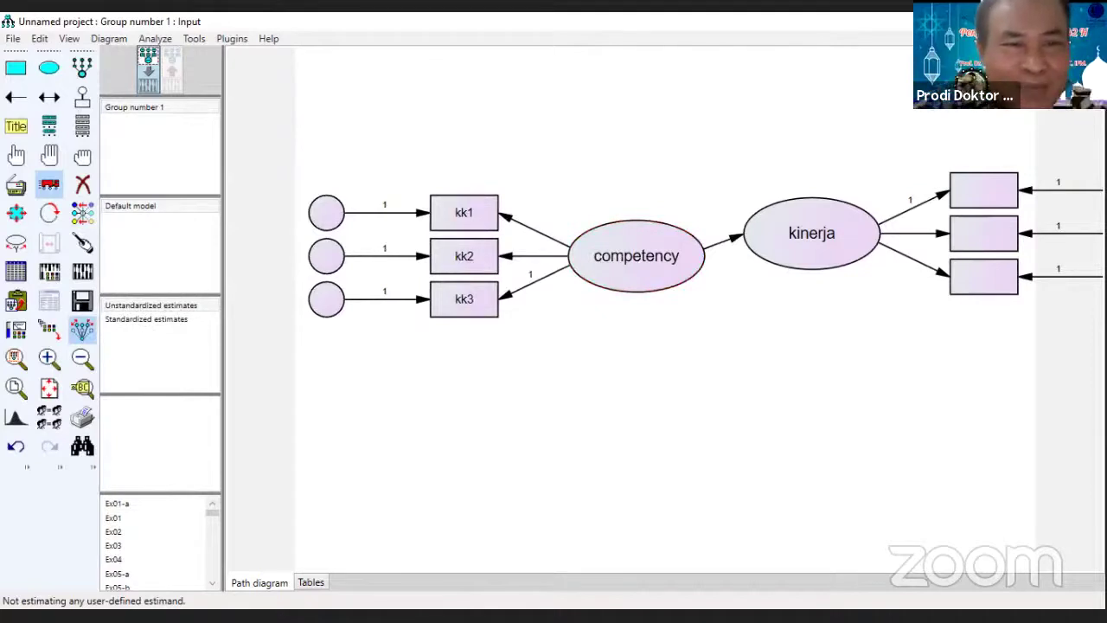
mouse_move(850, 236)
left_mouse_down()
mouse_move(771, 259)
mouse_move(836, 255)
mouse_move(837, 244)
left_mouse_up()
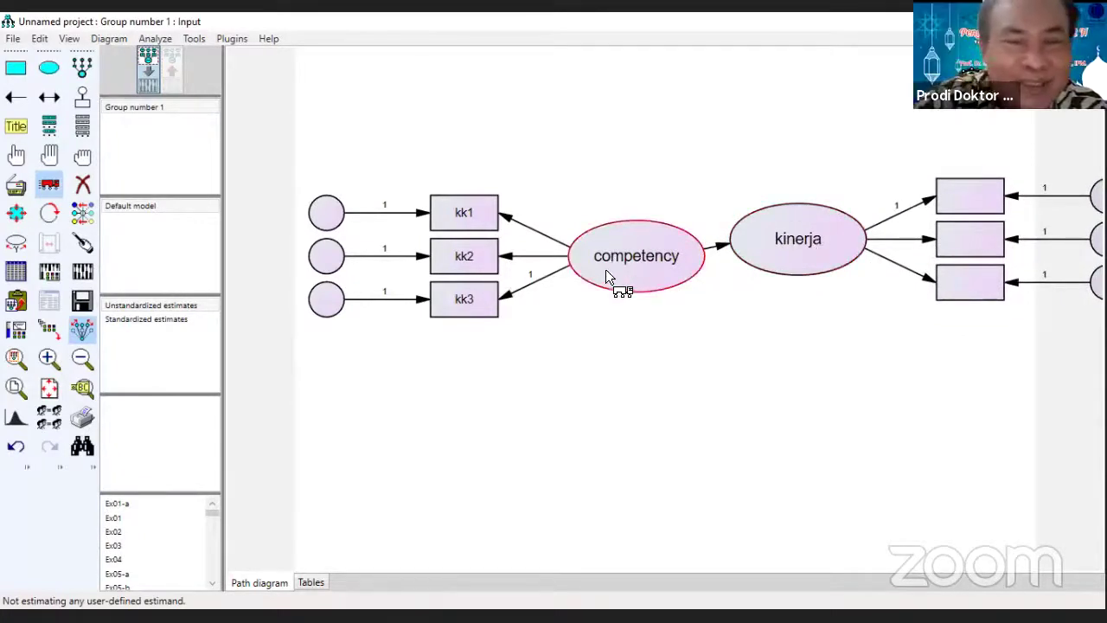
- Move the error terms of kk1, kk2 and kk3 closer to their indicators
double_click(329, 218)
left_click(638, 190)
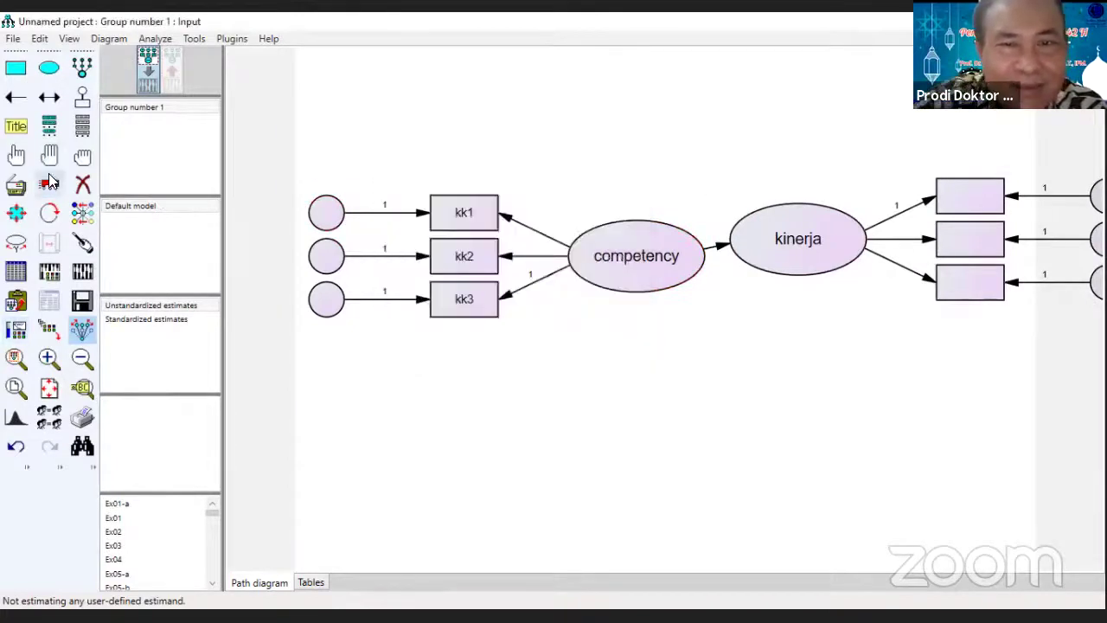
left_click(49, 185)
left_click_drag(327, 221, 359, 216)
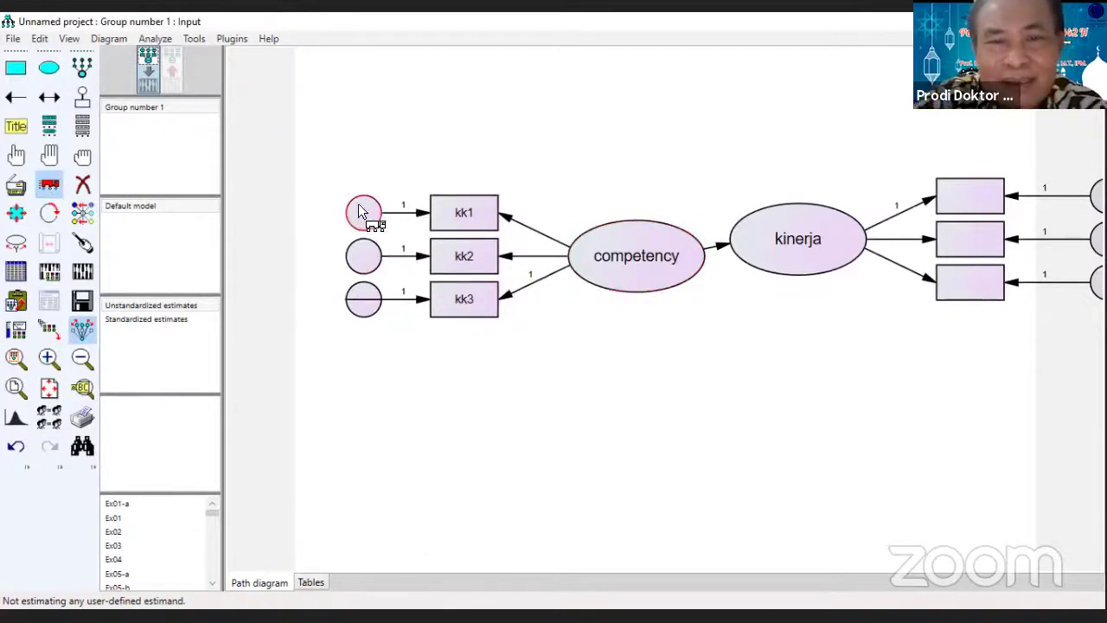
left_click_drag(366, 216, 375, 216)
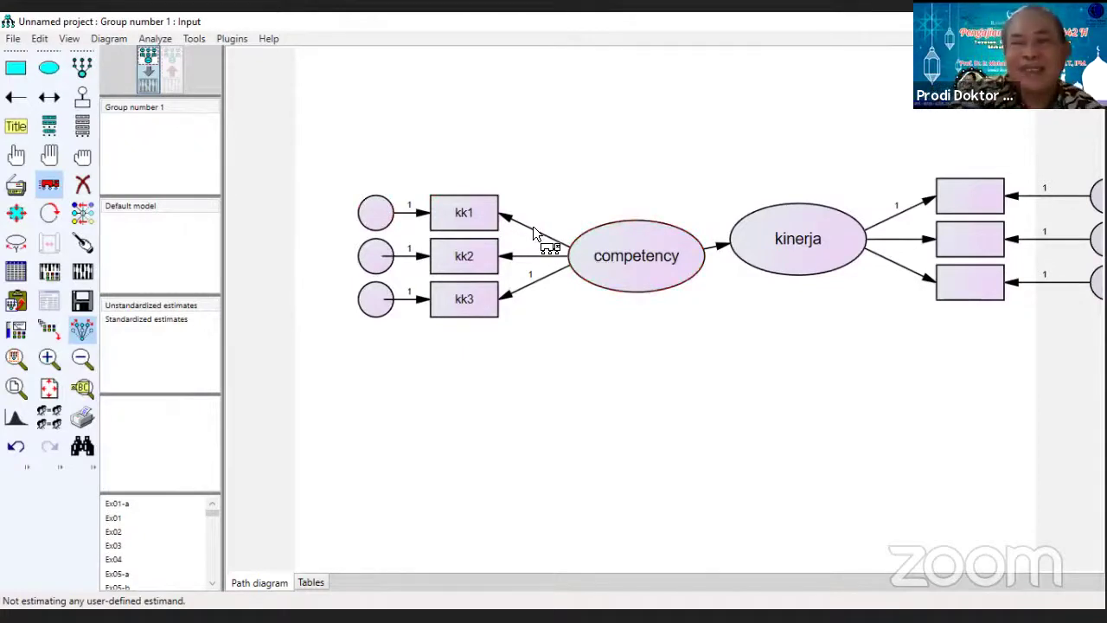
- Move the error terms of the three kinerja indicators closer to their rectangles
double_click(974, 194)
left_click(625, 188)
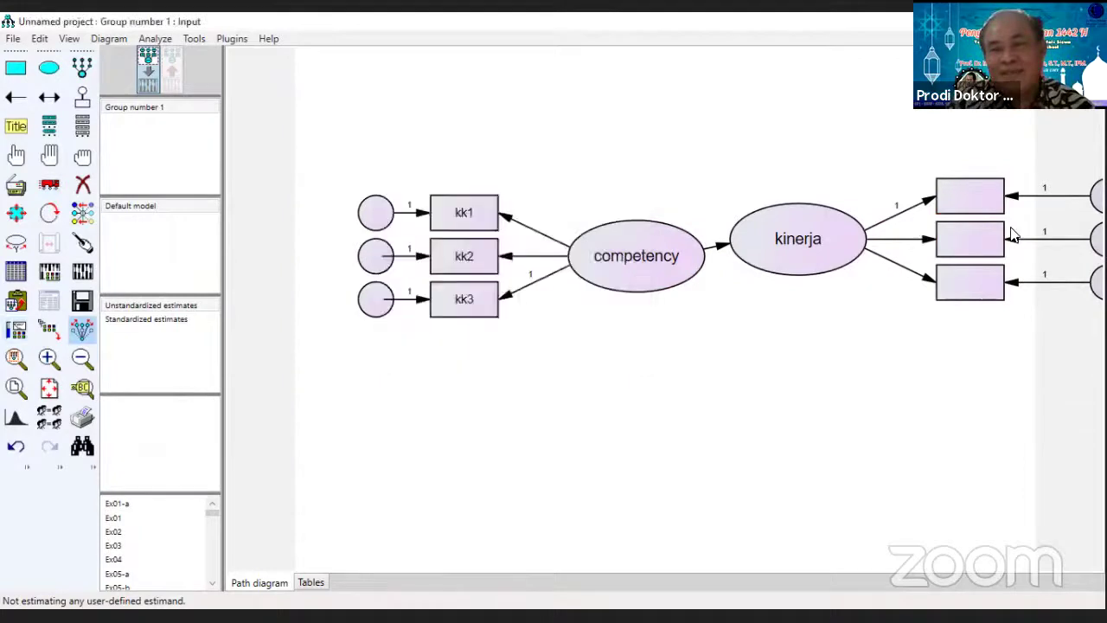
left_click(49, 185)
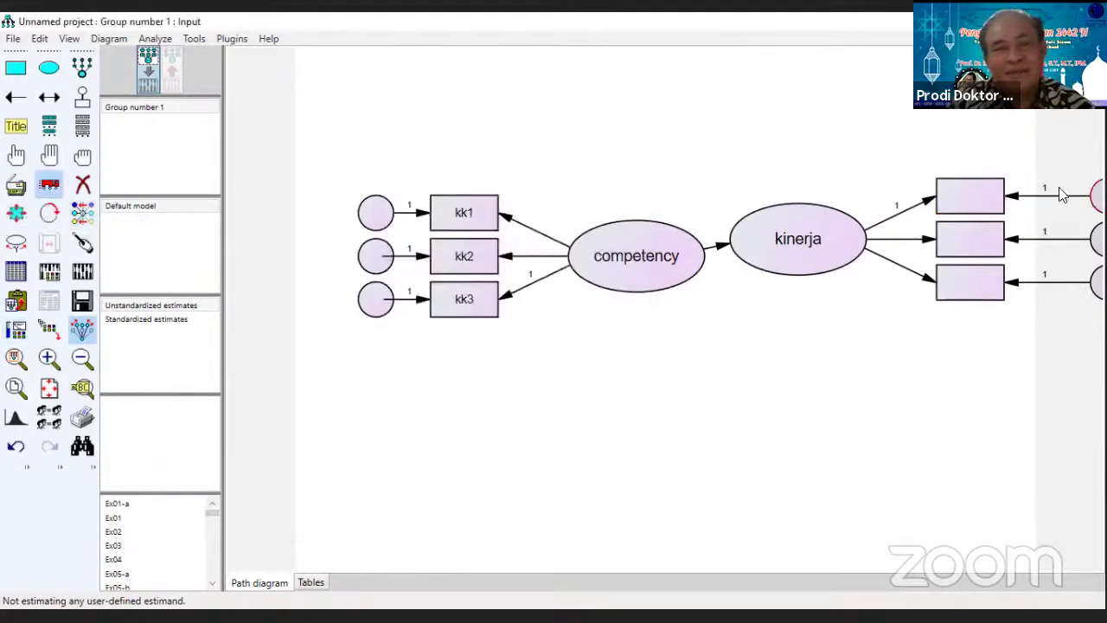
left_click_drag(1097, 197, 1044, 205)
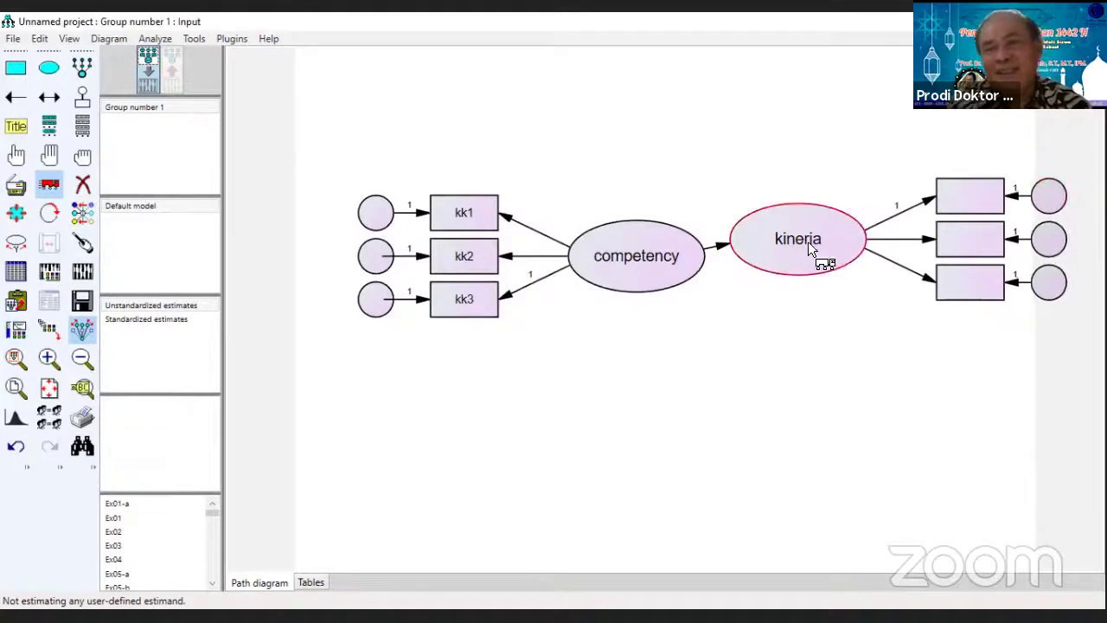
- Space the kinerja and competency indicators further apart vertically and bring kinerja roughly level with competency
left_click_drag(981, 194, 950, 196)
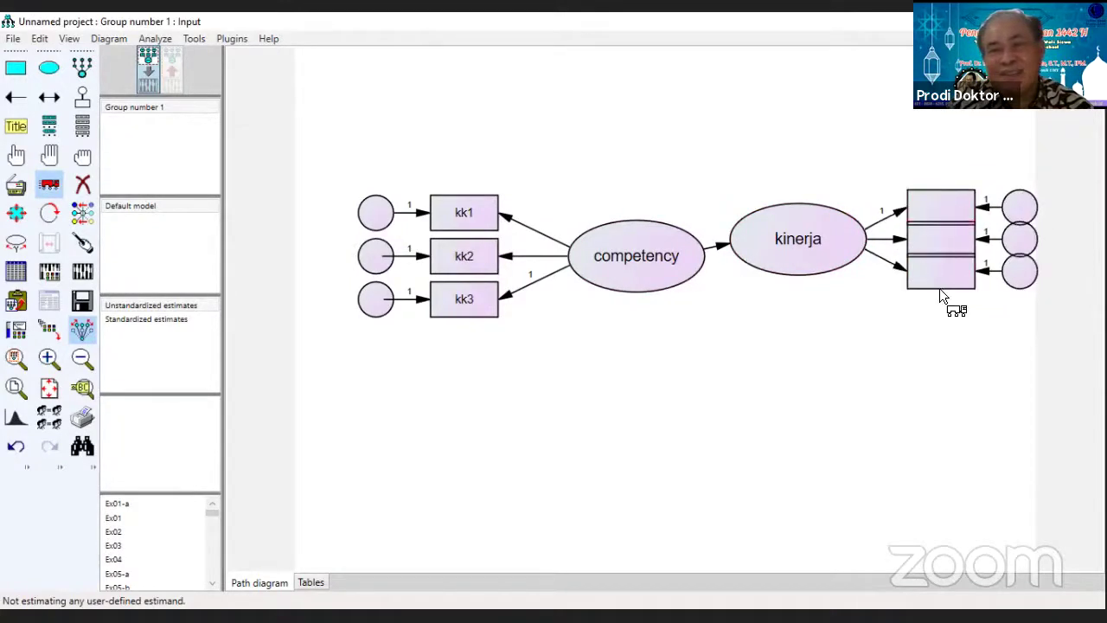
left_click_drag(944, 272, 933, 310)
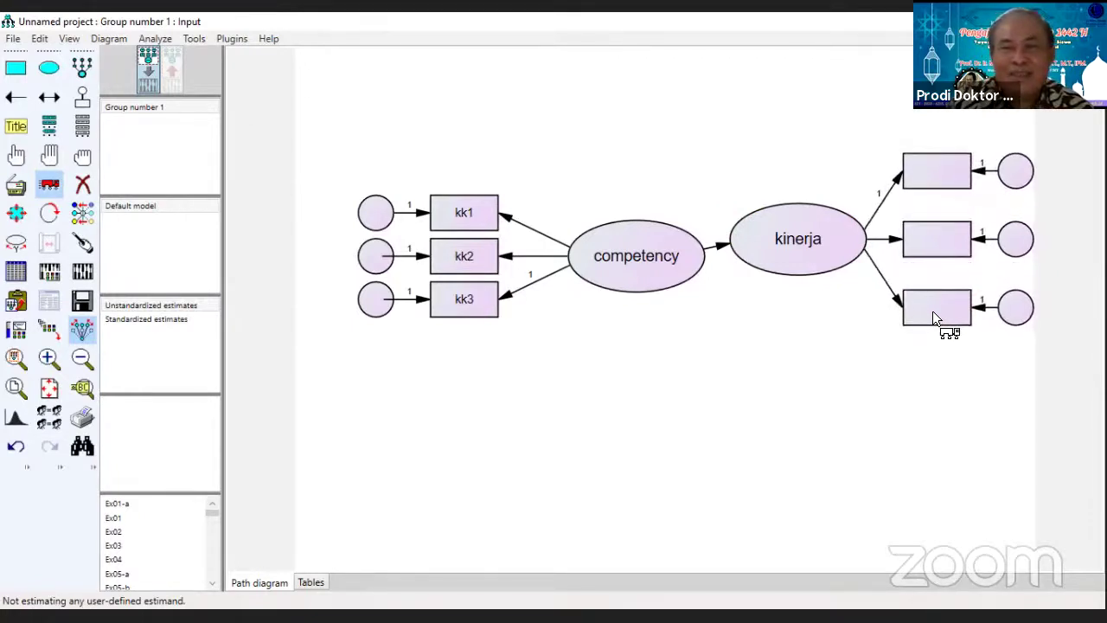
left_click_drag(450, 316, 446, 340)
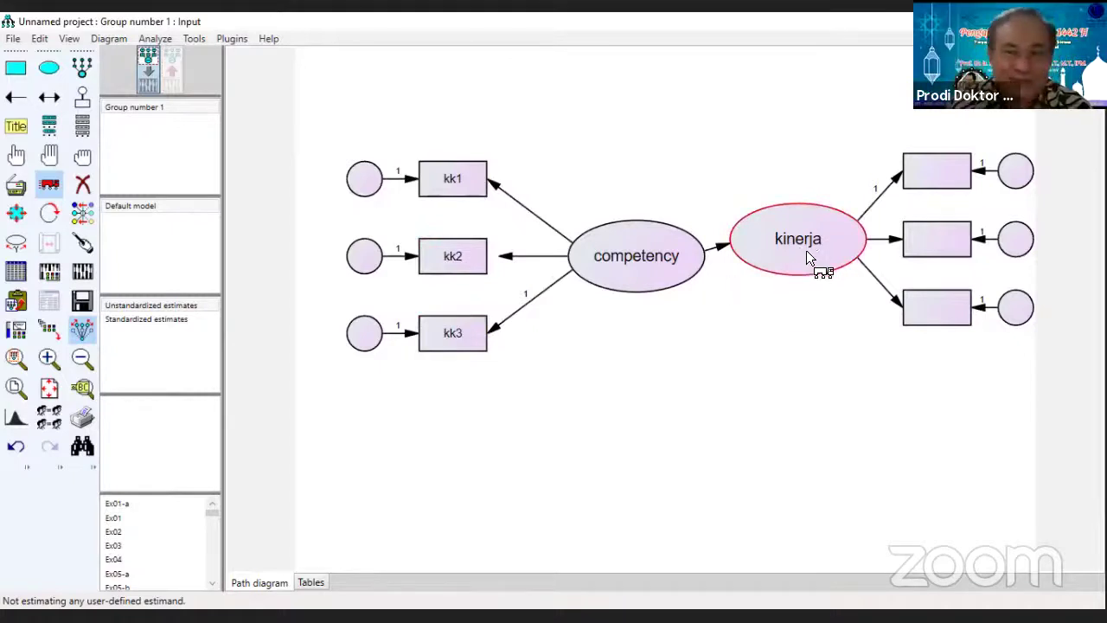
mouse_move(805, 251)
left_mouse_down()
mouse_move(816, 279)
mouse_move(813, 260)
left_mouse_up()
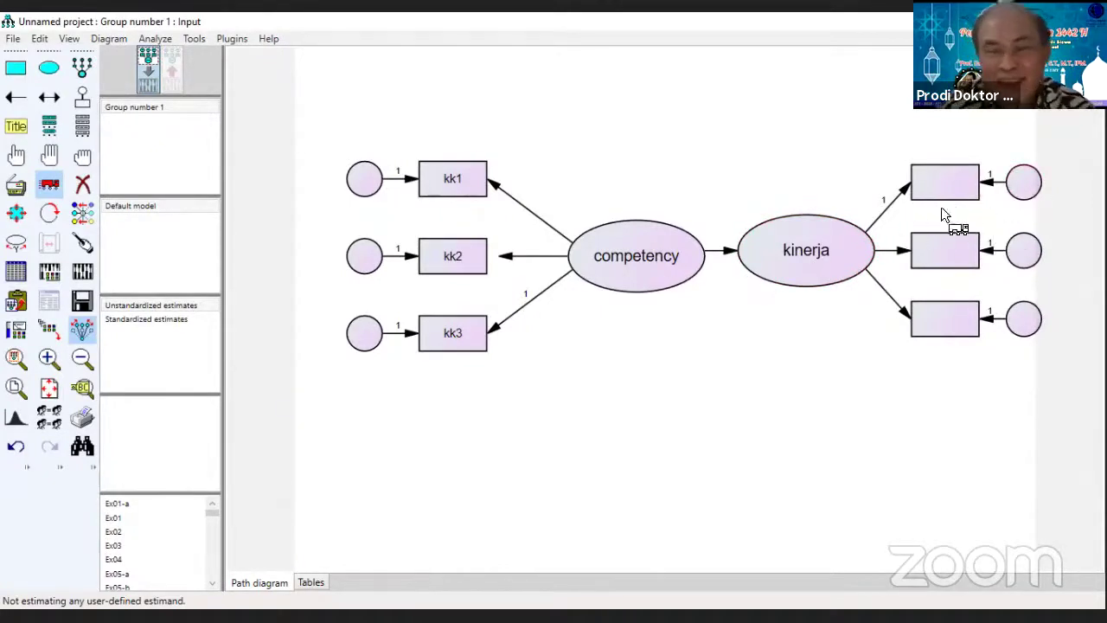
left_click_drag(1025, 183, 1019, 182)
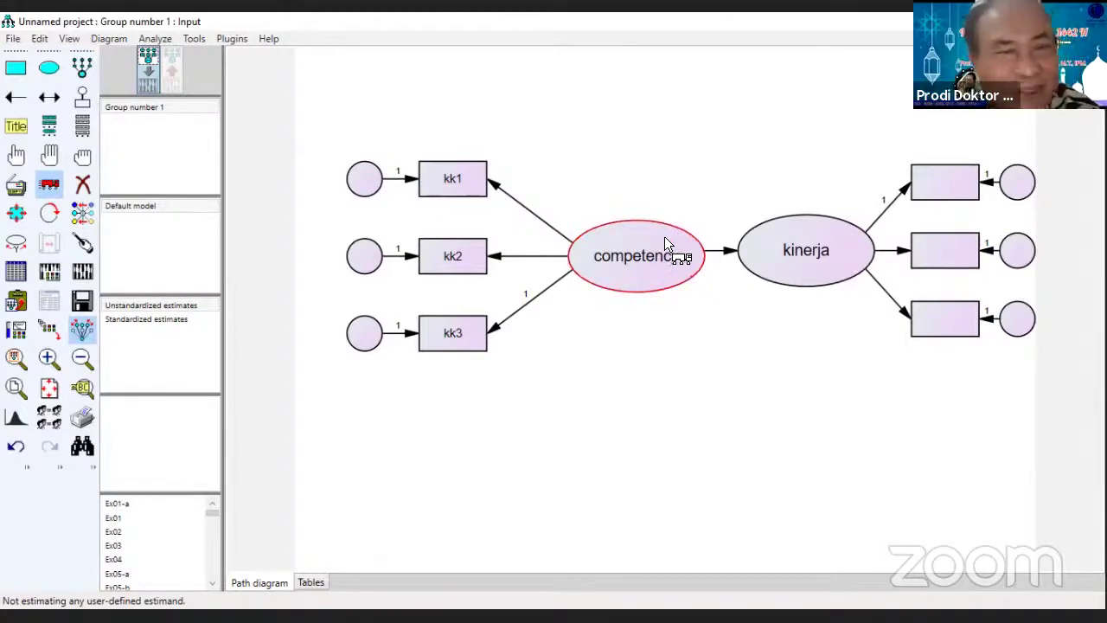
- Shrink the competency and kinerja ellipses and move the kinerja indicators slightly closer to their construct
left_click(15, 213)
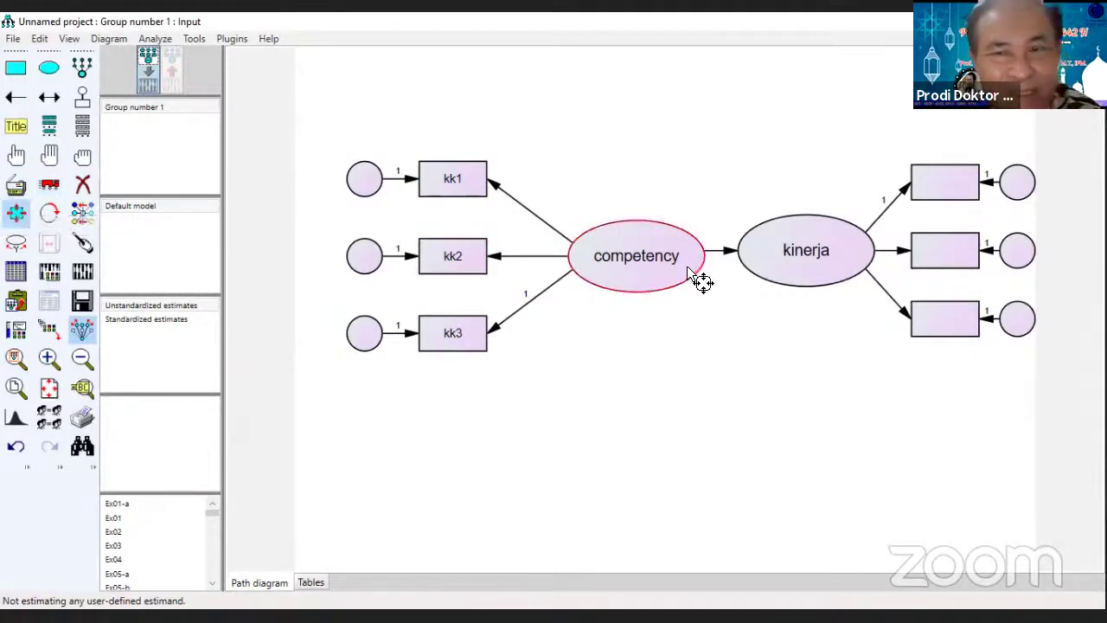
left_click_drag(687, 276, 782, 289)
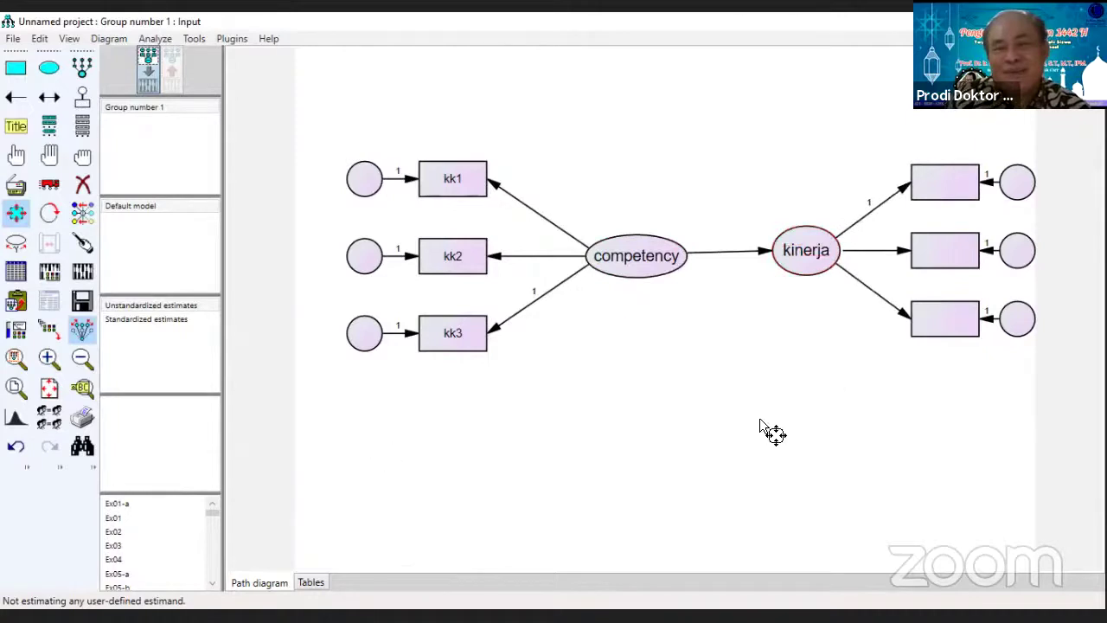
left_click(50, 185)
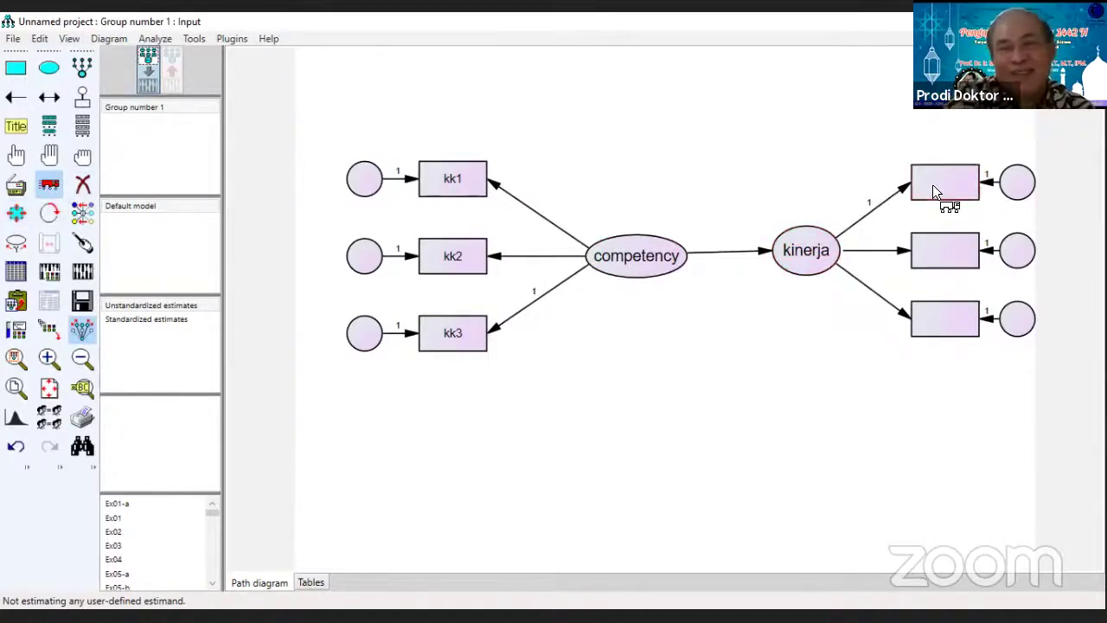
left_click_drag(932, 184, 924, 191)
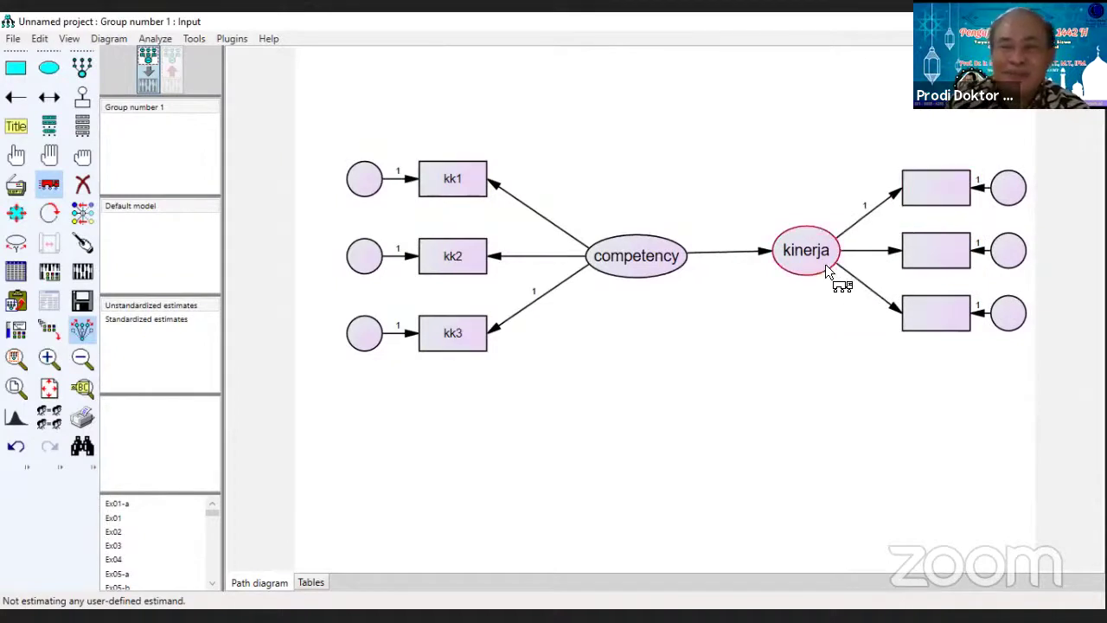
- Reshape the kinerja ellipse to be slightly wider and flatter, and shift its indicators closer to it
left_click(16, 212)
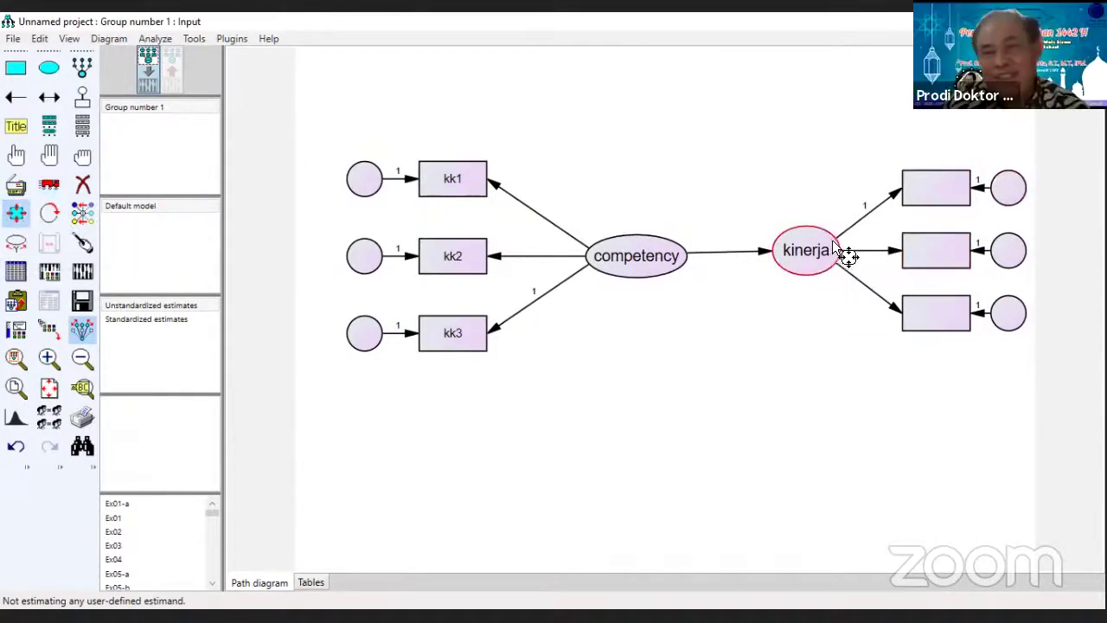
left_click_drag(846, 259, 861, 284)
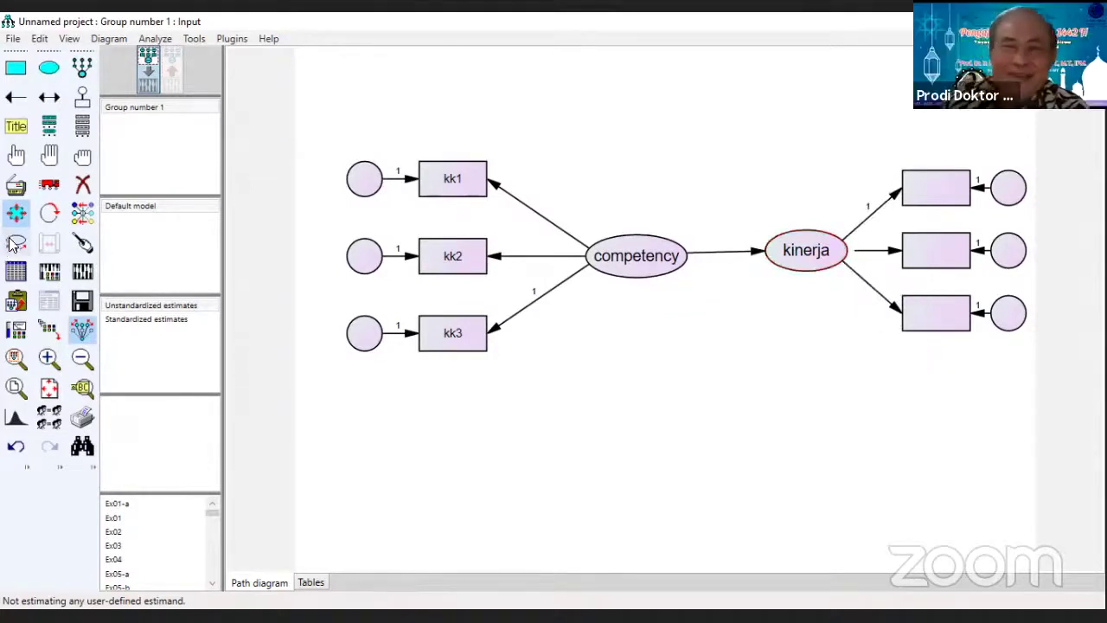
left_click(50, 183)
left_click_drag(937, 248, 930, 247)
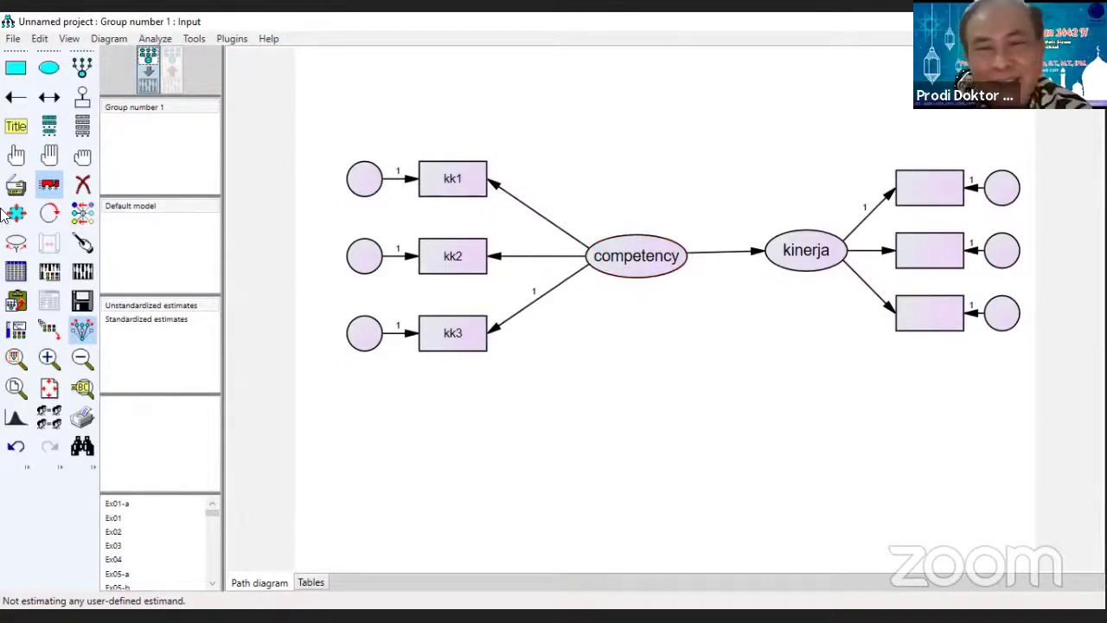
- Shift the competency construct with its indicators slightly so it lines up with kinerja
double_click(632, 253)
left_click(628, 186)
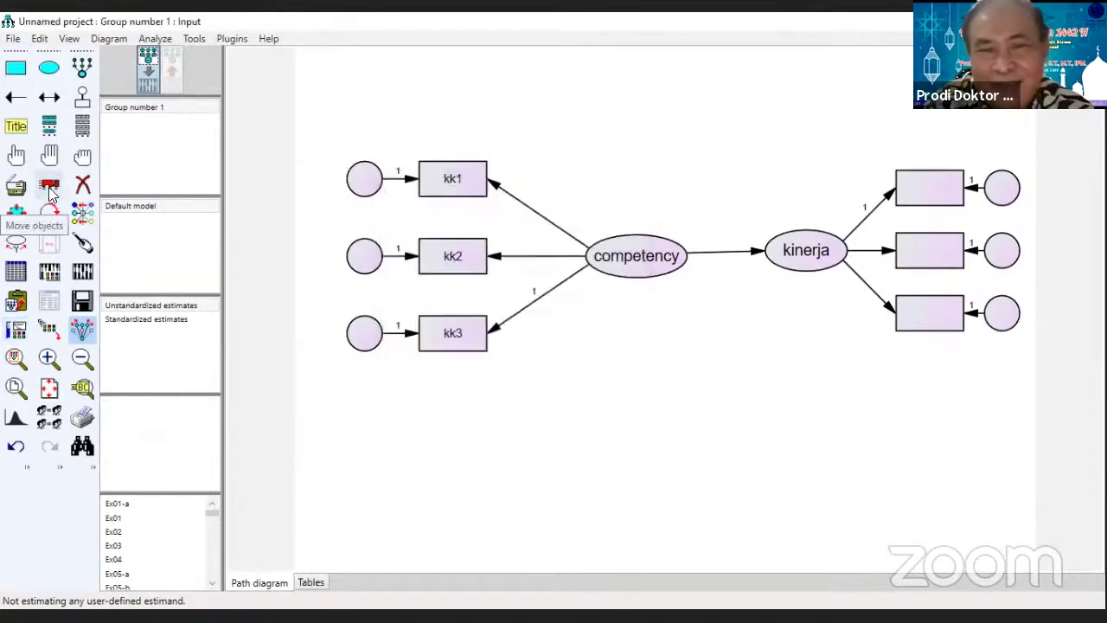
left_click(50, 190)
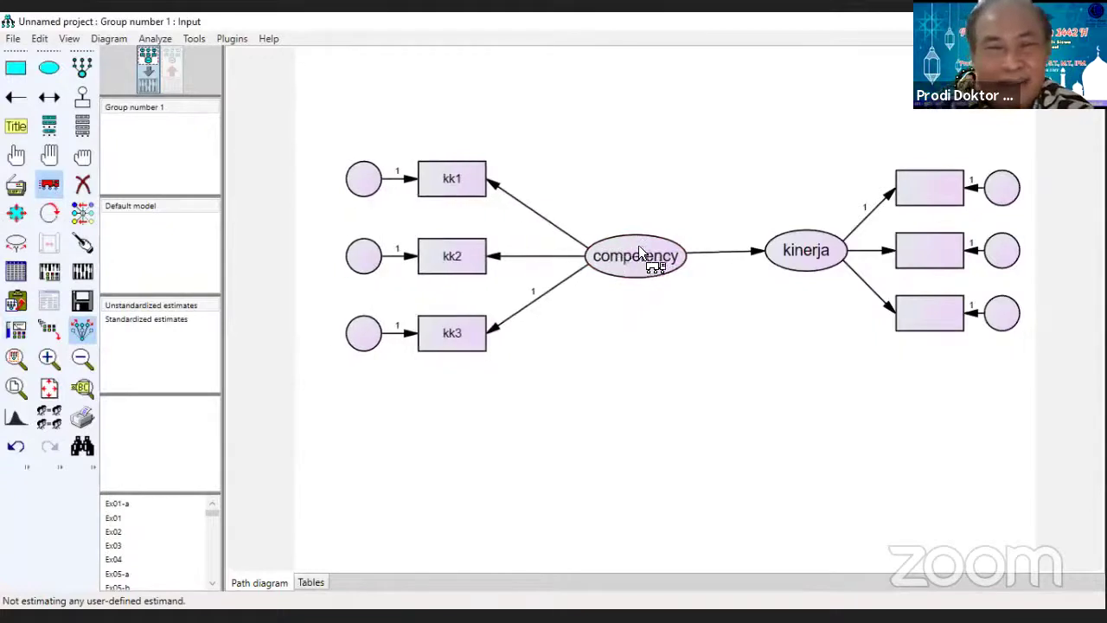
mouse_move(641, 251)
left_mouse_down()
mouse_move(667, 251)
mouse_move(609, 235)
mouse_move(623, 242)
left_mouse_up()
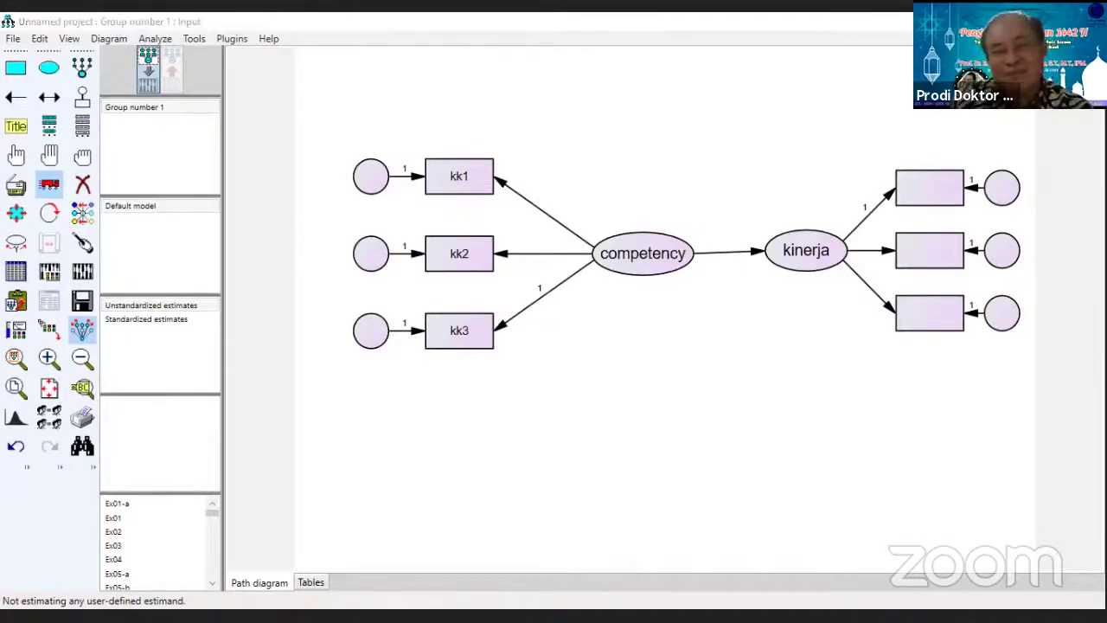
- Name the error term of kk1 as d1
right_click(381, 177)
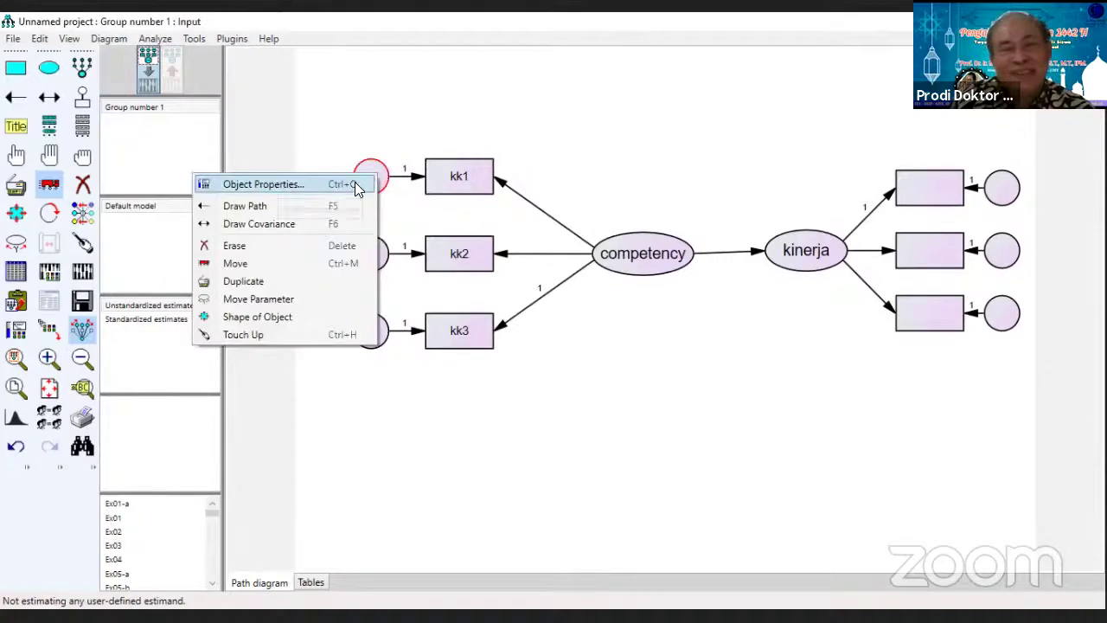
left_click(359, 182)
type("d1")
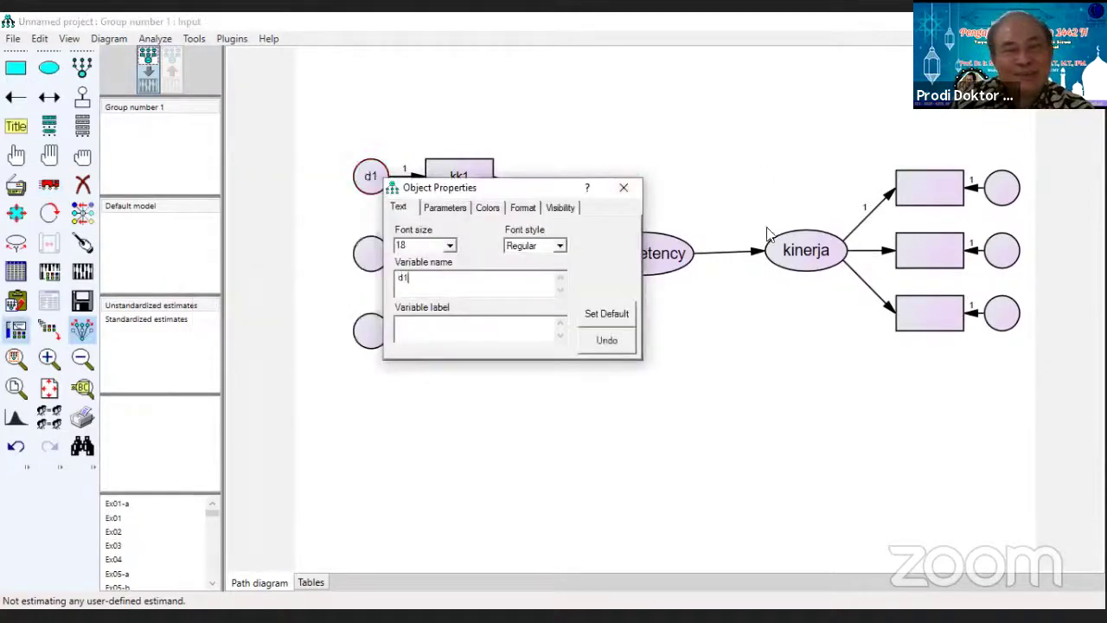
left_click(624, 188)
right_click(373, 257)
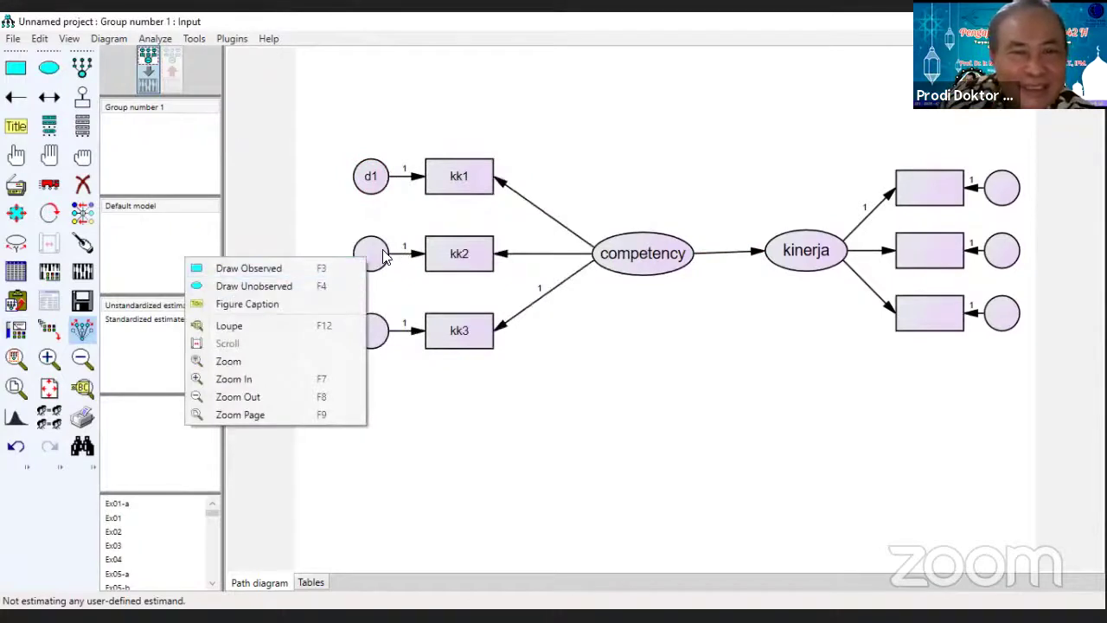
key("Escape")
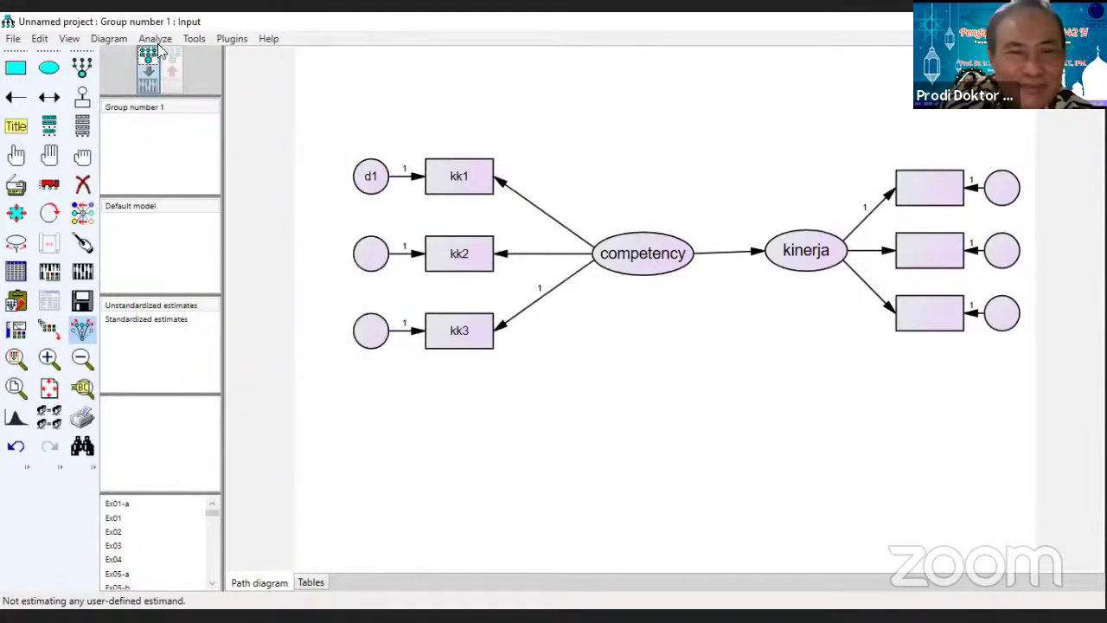
right_click(364, 259)
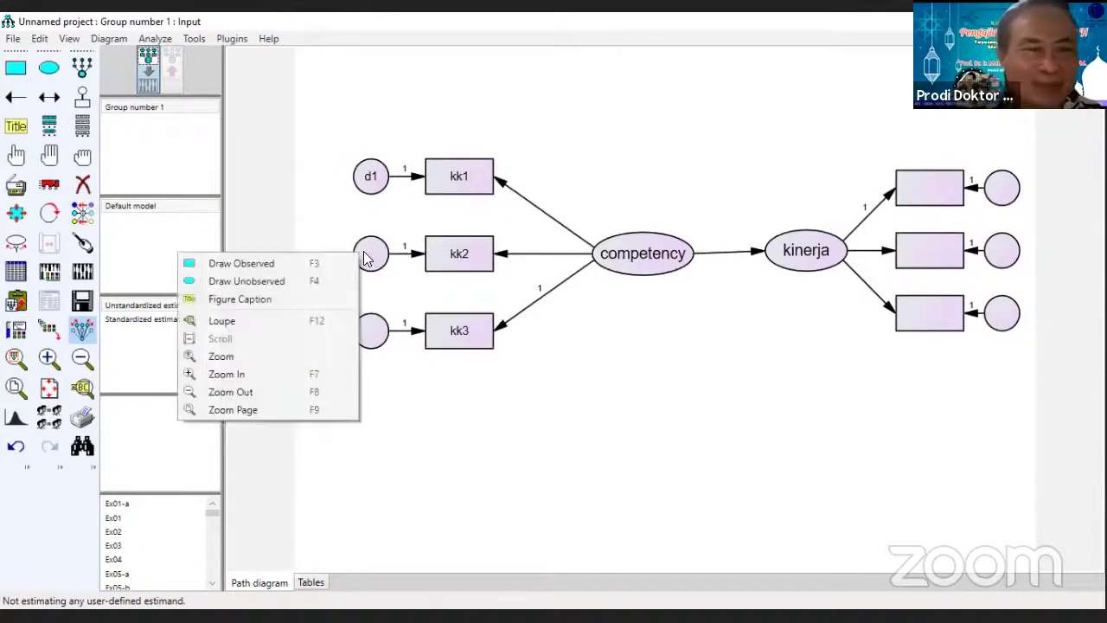
key("Escape")
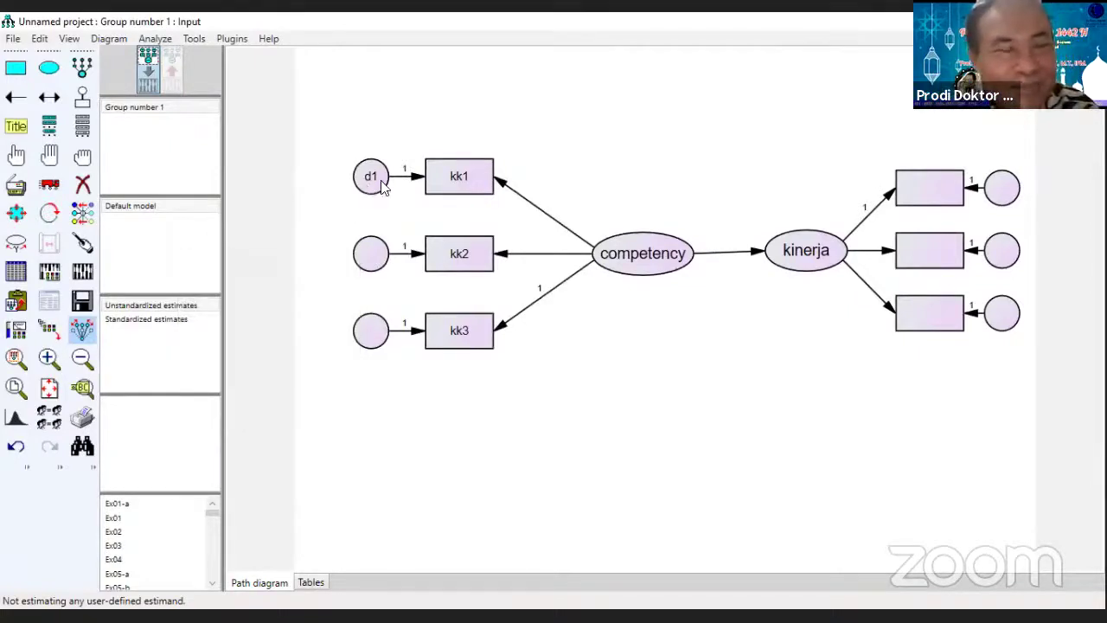
- Name the error term of kk2 as d2 in its object properties
left_click(15, 155)
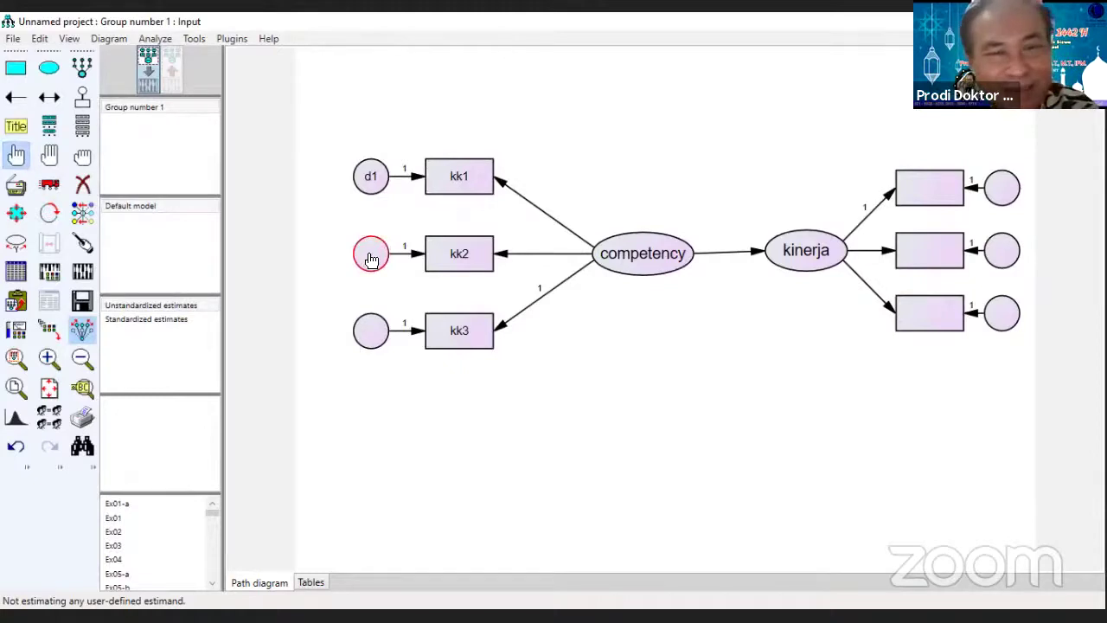
right_click(370, 259)
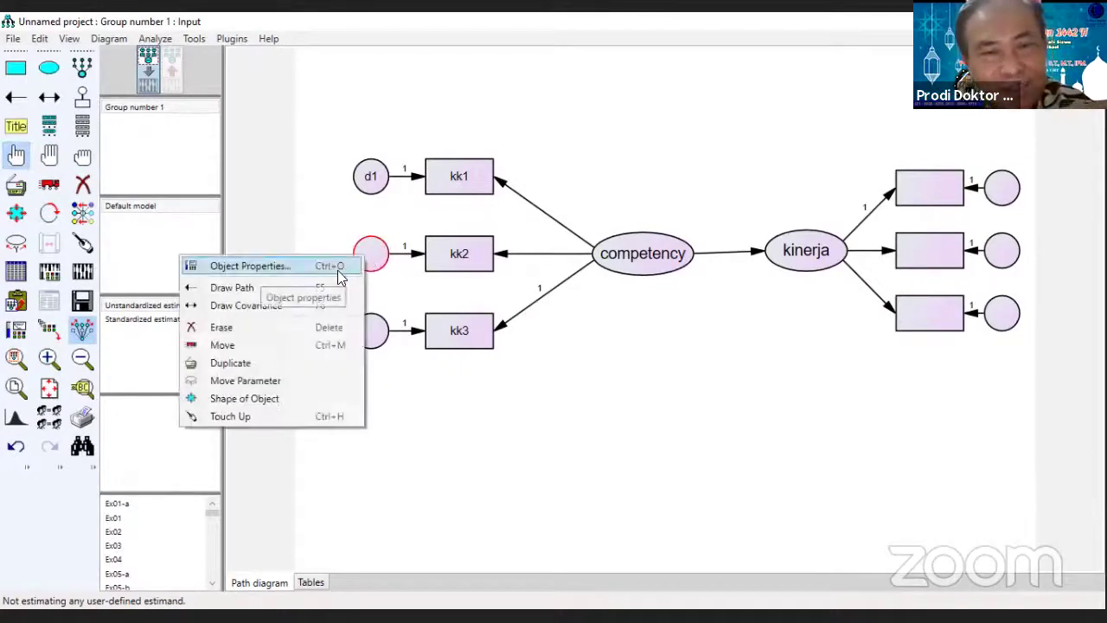
left_click(339, 272)
type("d")
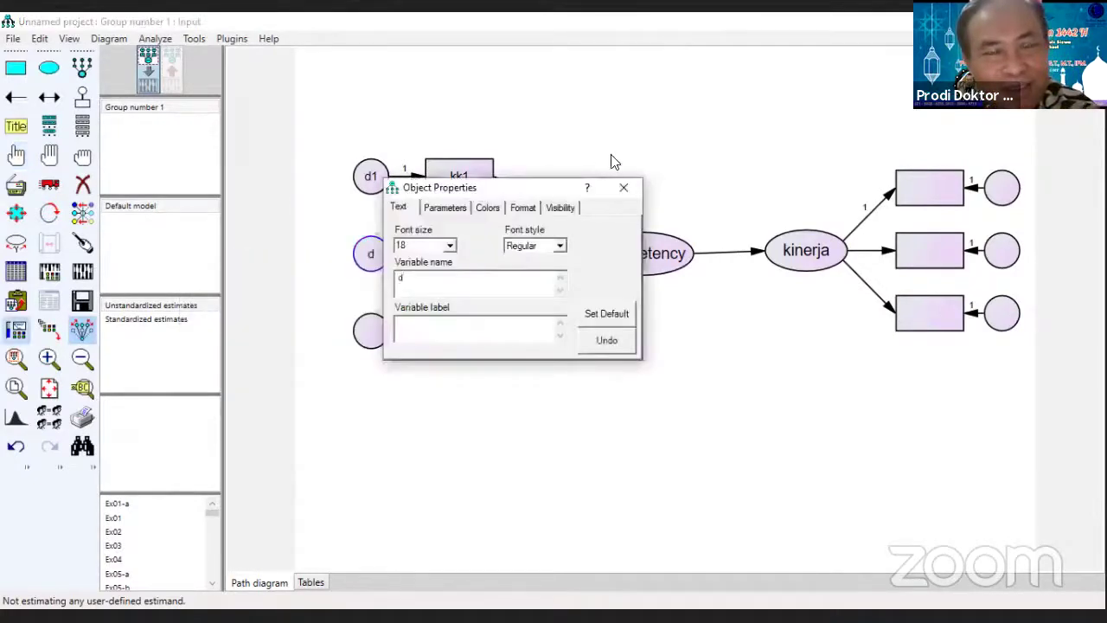
type("2")
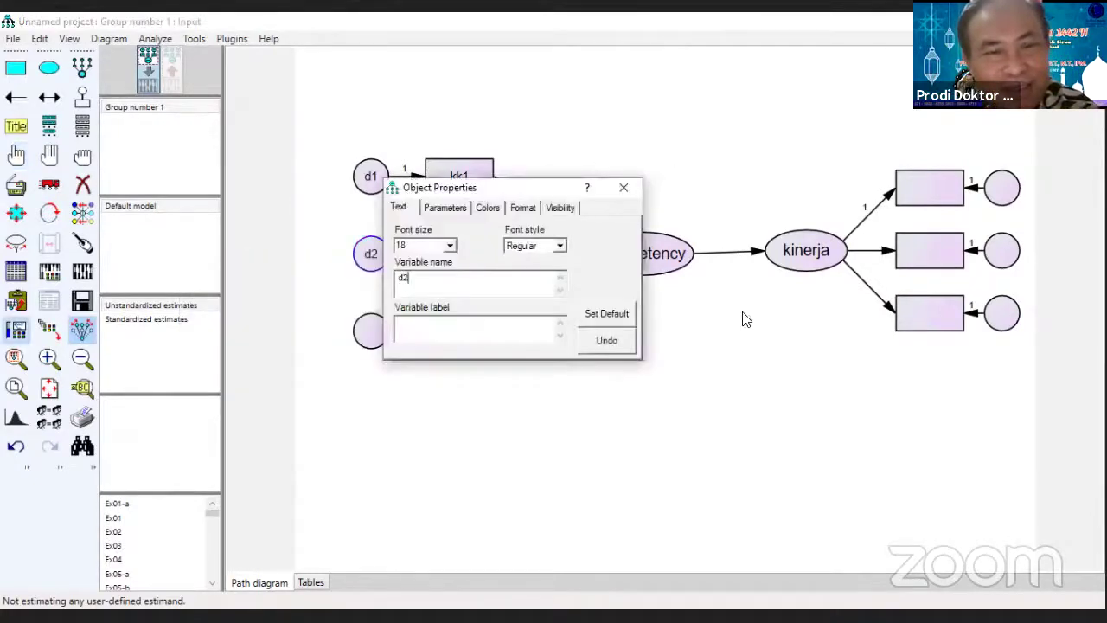
left_click(622, 190)
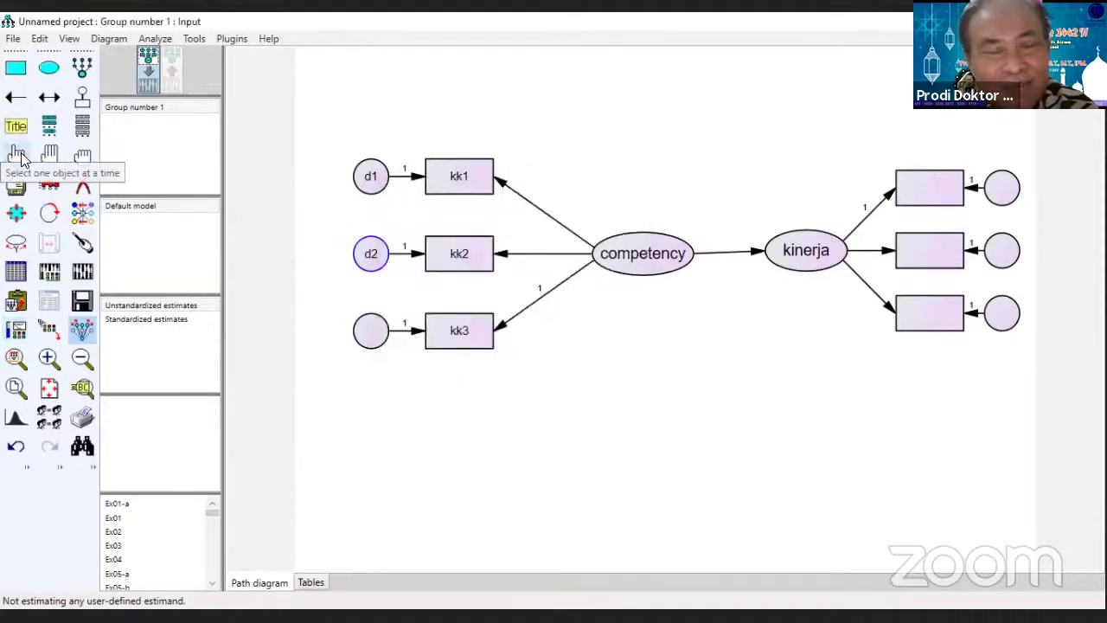
- Name the error term of kk3 as d3 in its object properties
left_click(19, 155)
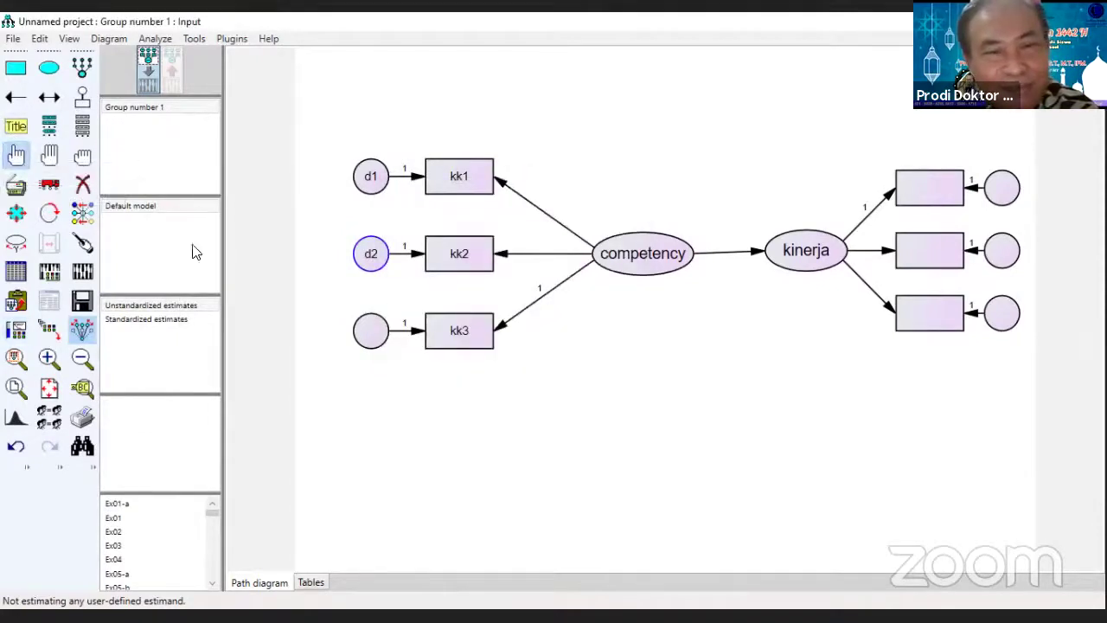
right_click(375, 345)
left_click(348, 353)
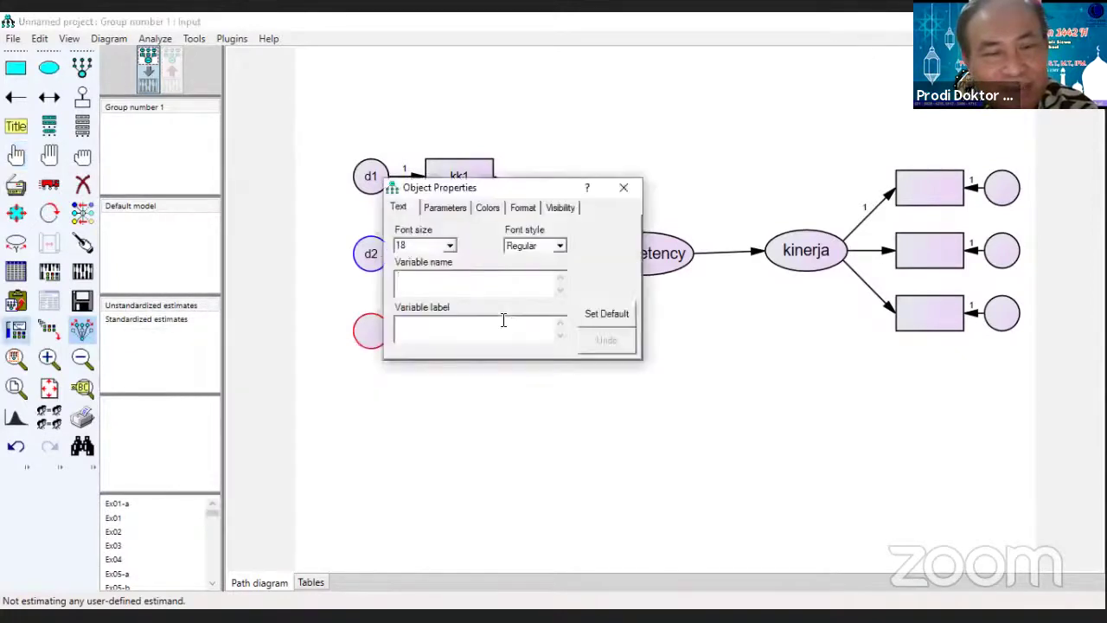
type("d3")
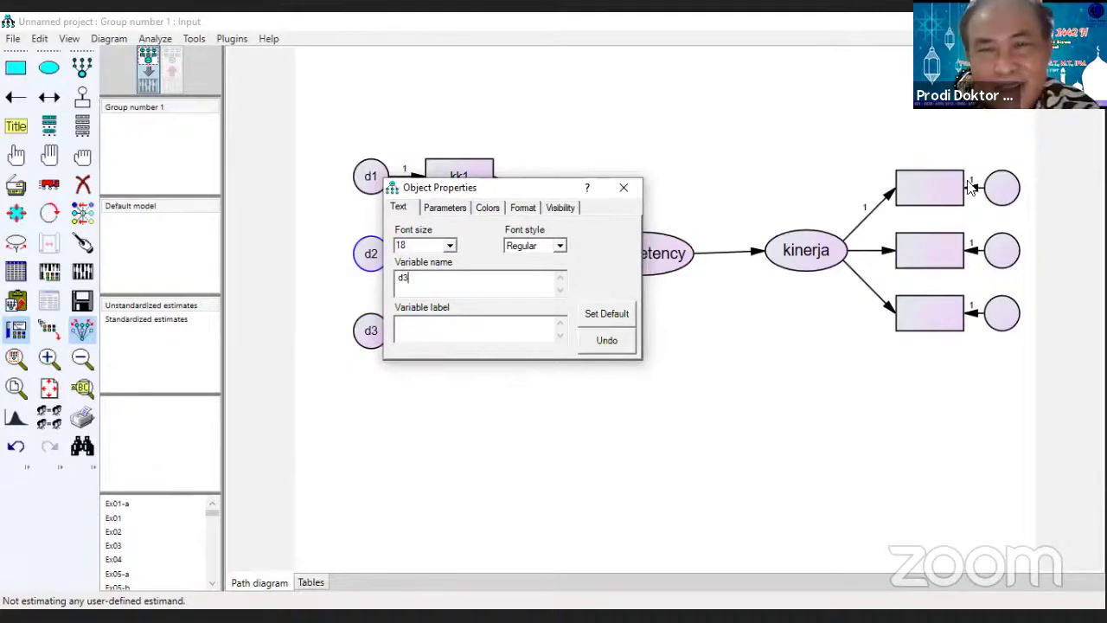
right_click(1017, 197)
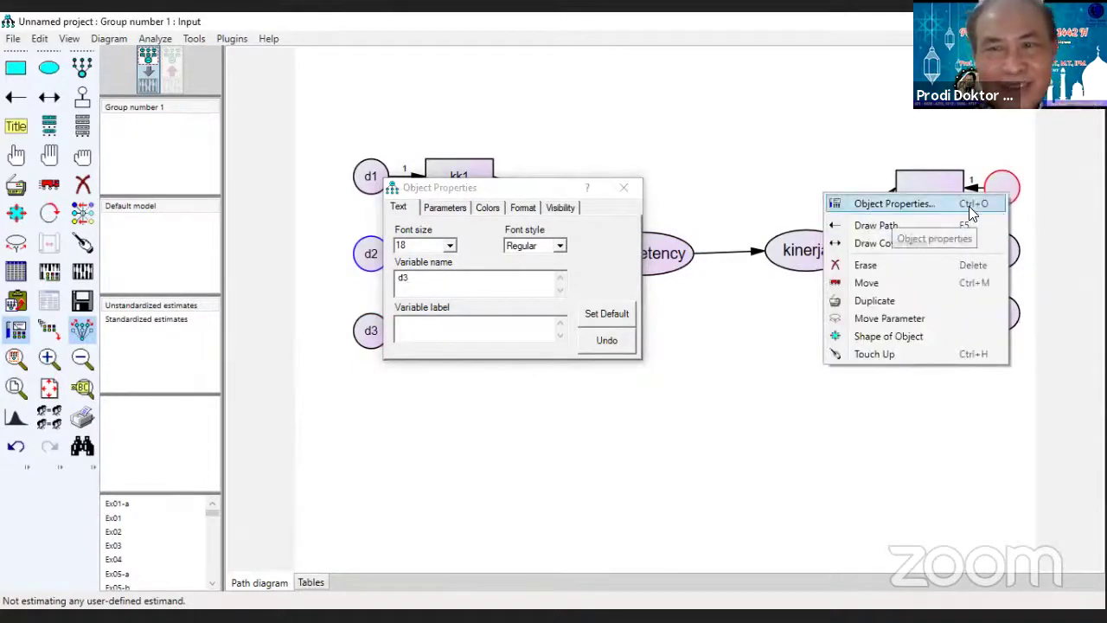
left_click(969, 206)
right_click(970, 209)
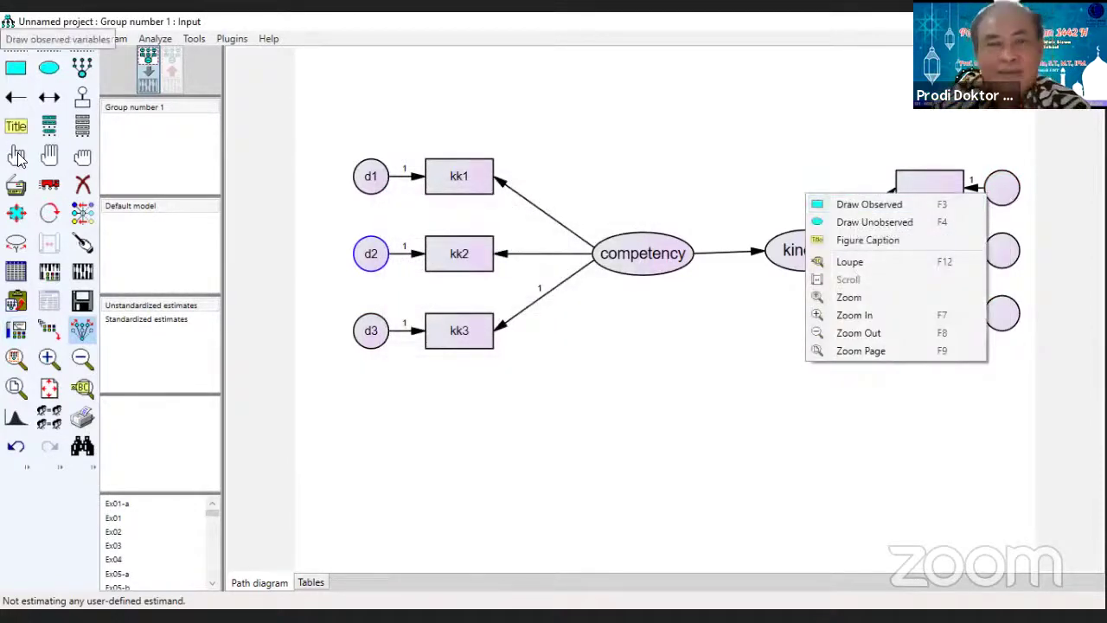
- Name the error term of the uppermost kinerja indicator as e1
left_click(16, 154)
right_click(1009, 198)
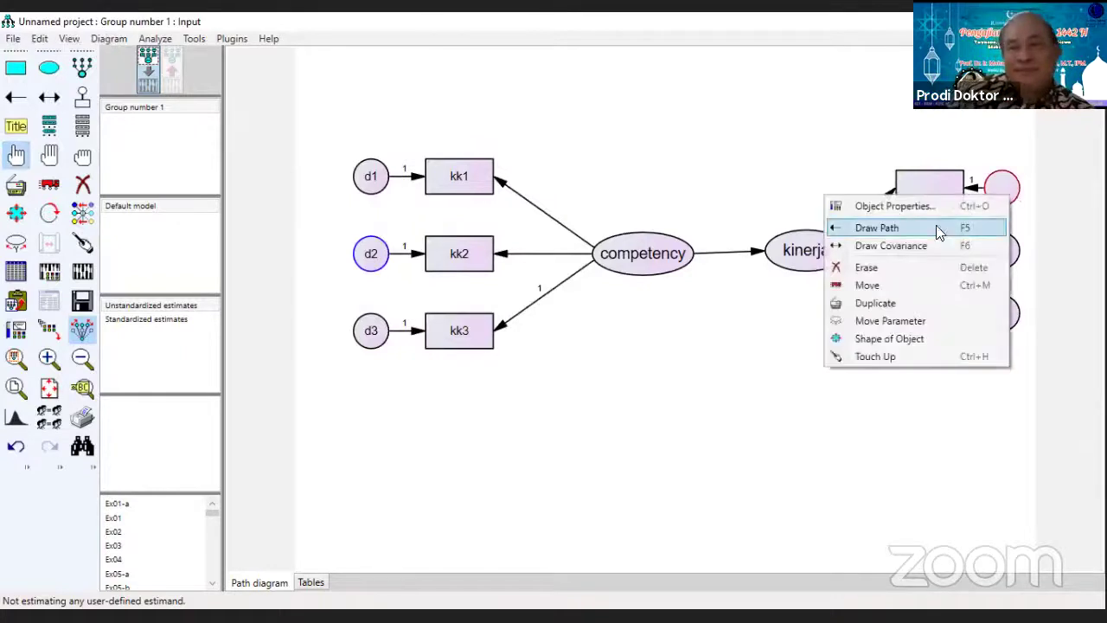
left_click(947, 211)
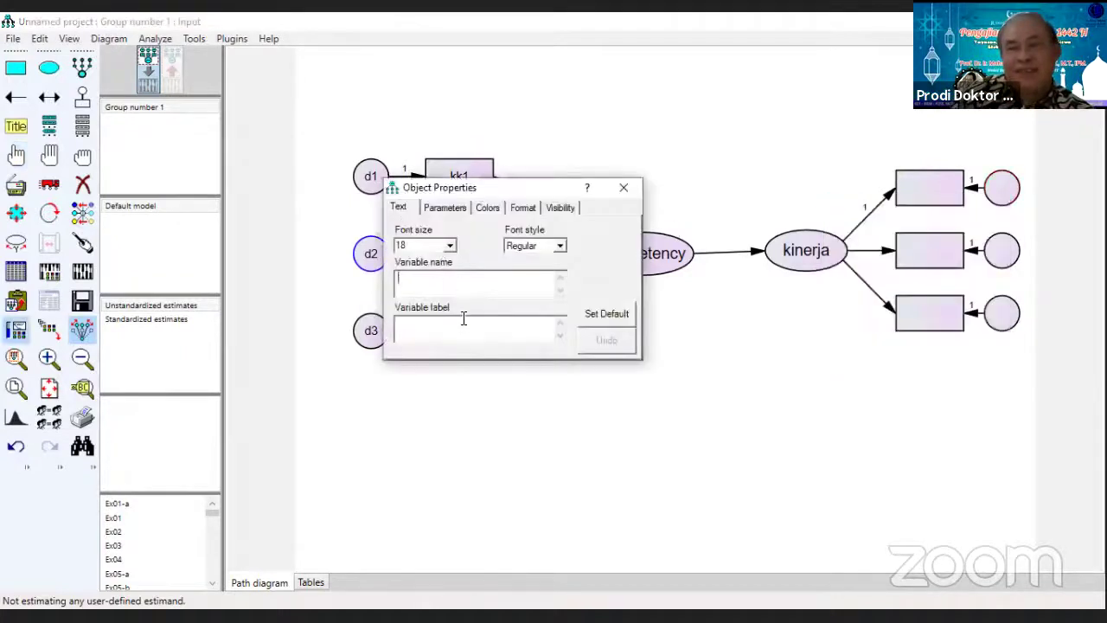
type("n1")
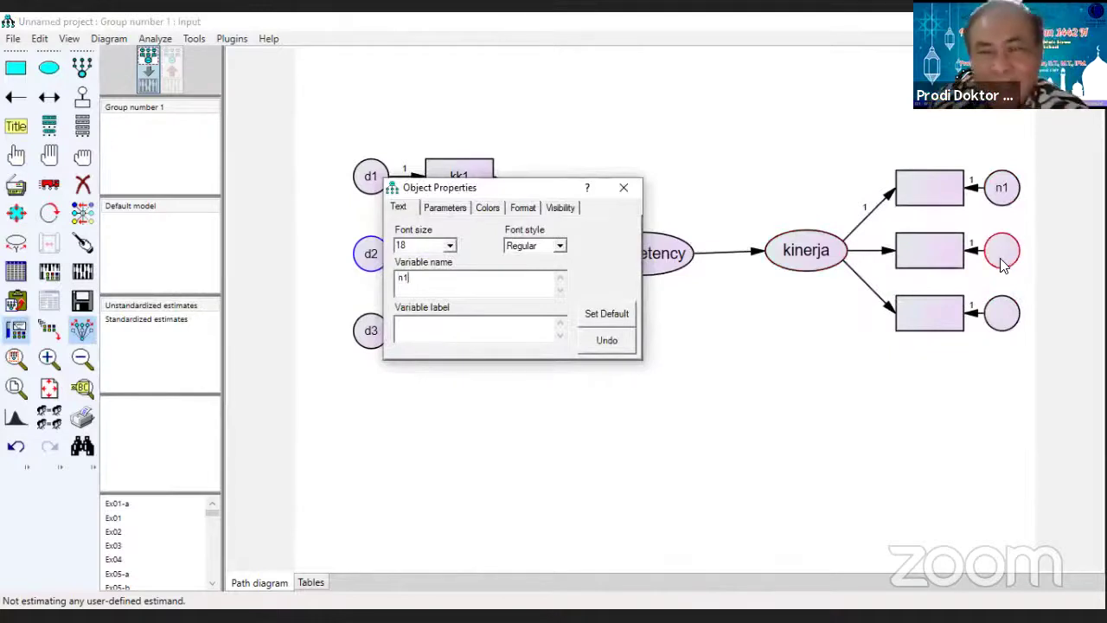
key("BackSpace")
key("BackSpace")
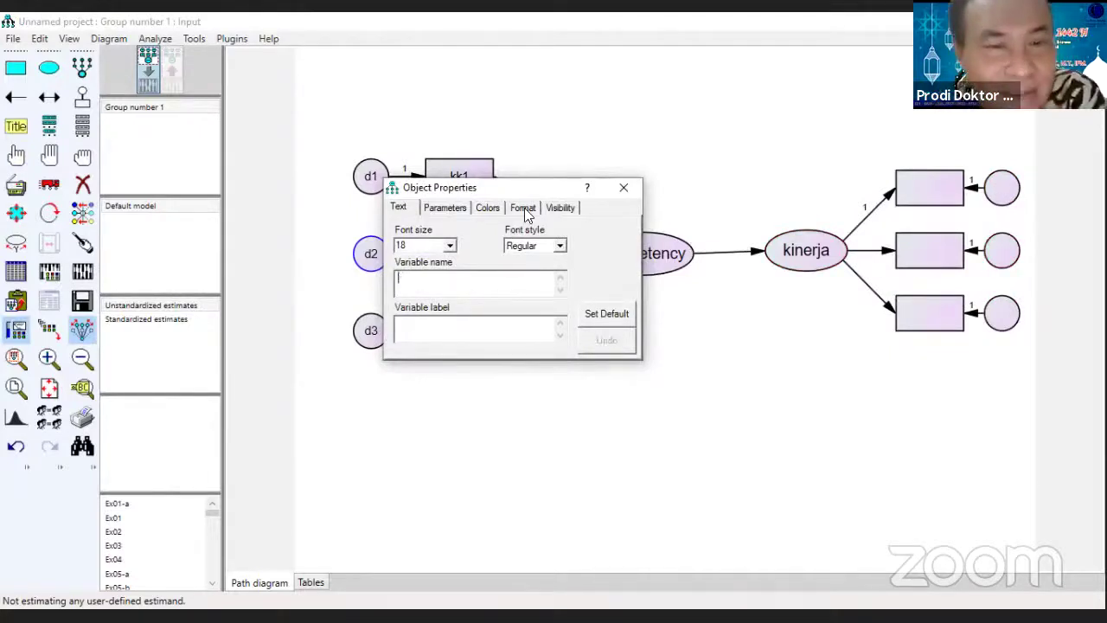
type("e1")
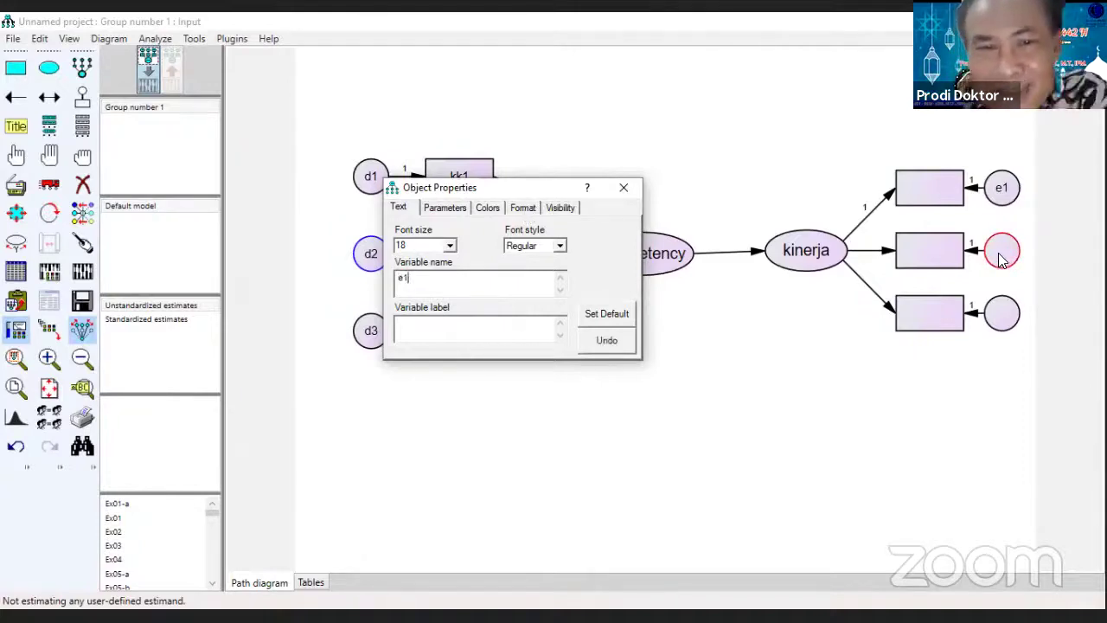
right_click(1001, 262)
left_click(960, 263)
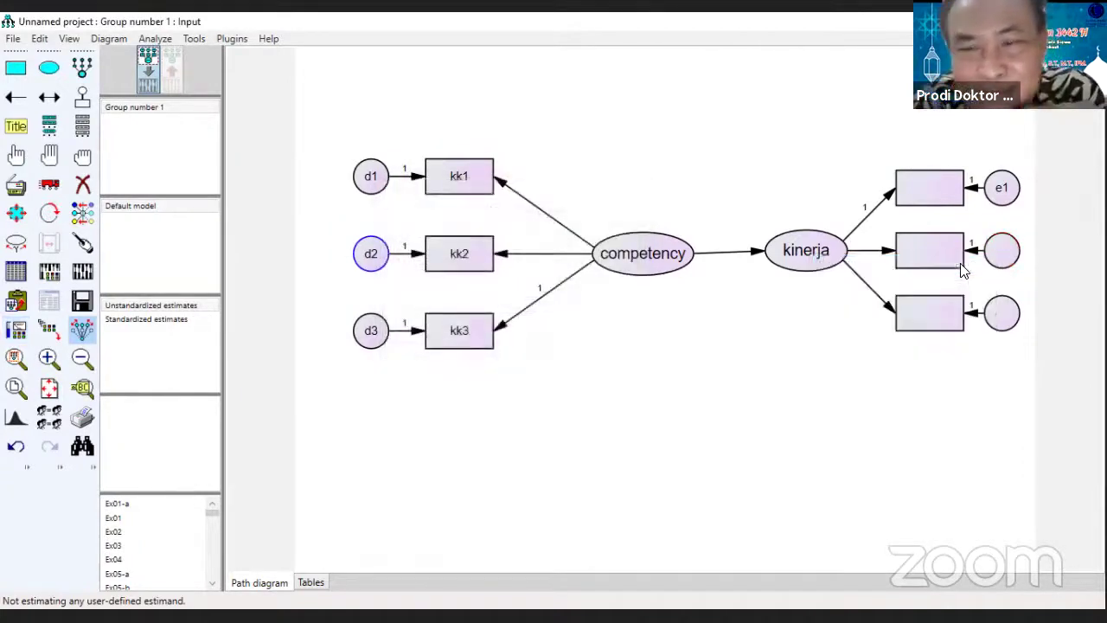
right_click(1004, 252)
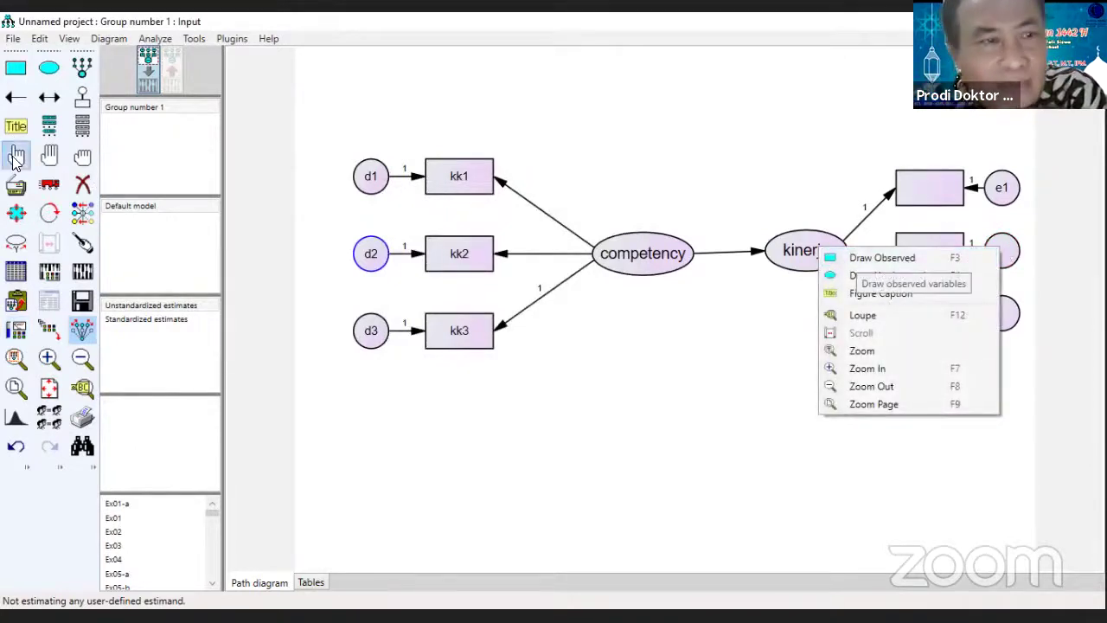
- Enter e2 as the variable name of the middle kinerja indicator rectangle
left_click(16, 158)
right_click(1001, 249)
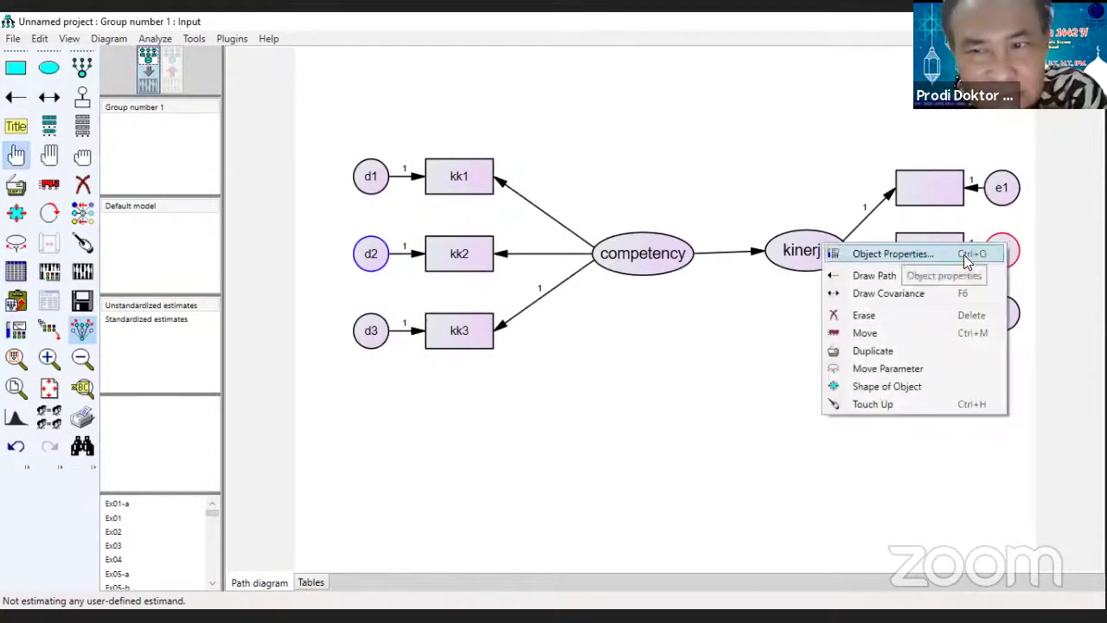
left_click(965, 256)
type("e2")
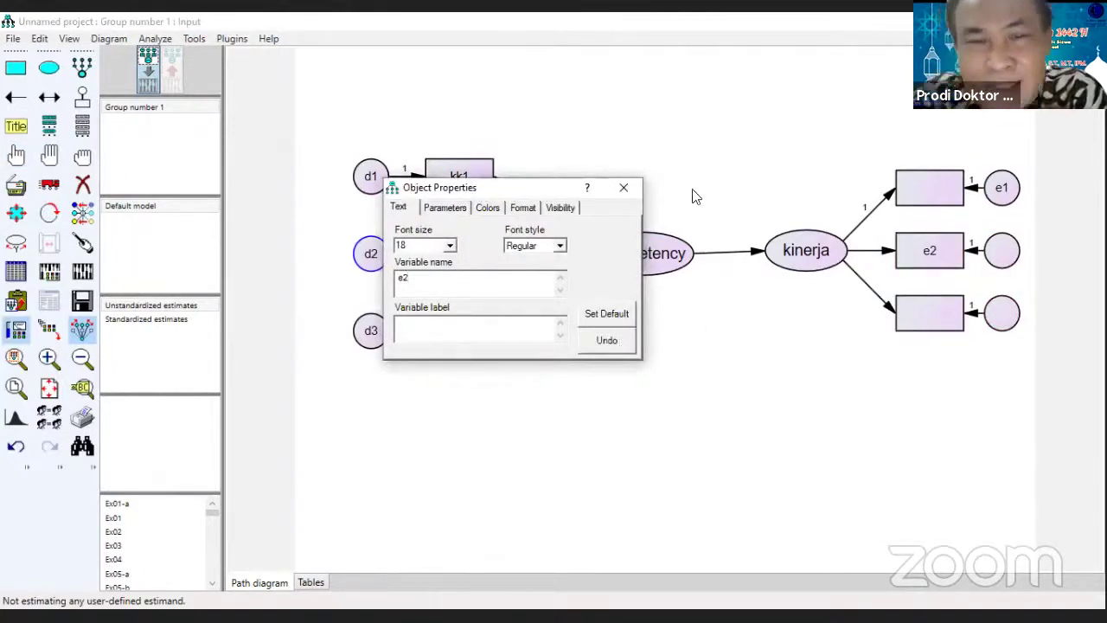
left_click(623, 188)
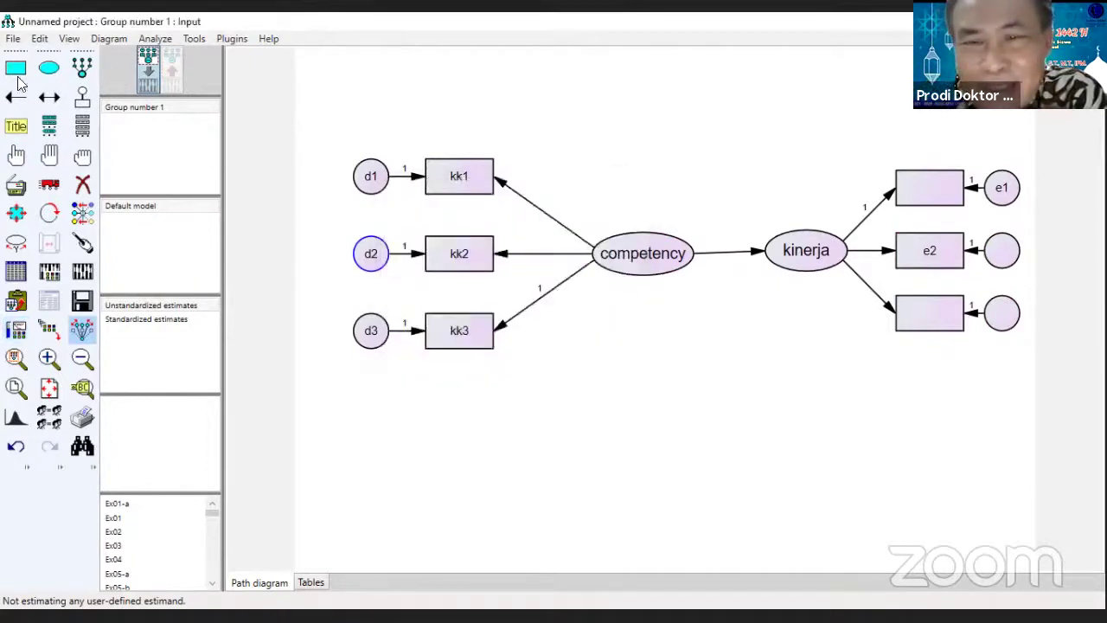
right_click(931, 250)
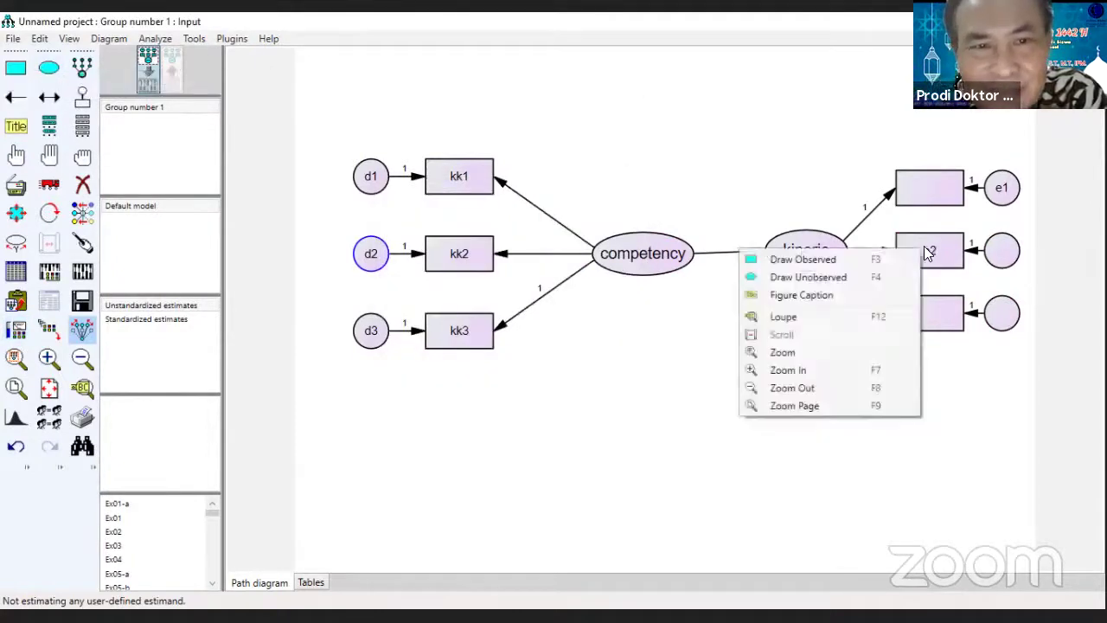
right_click(1006, 250)
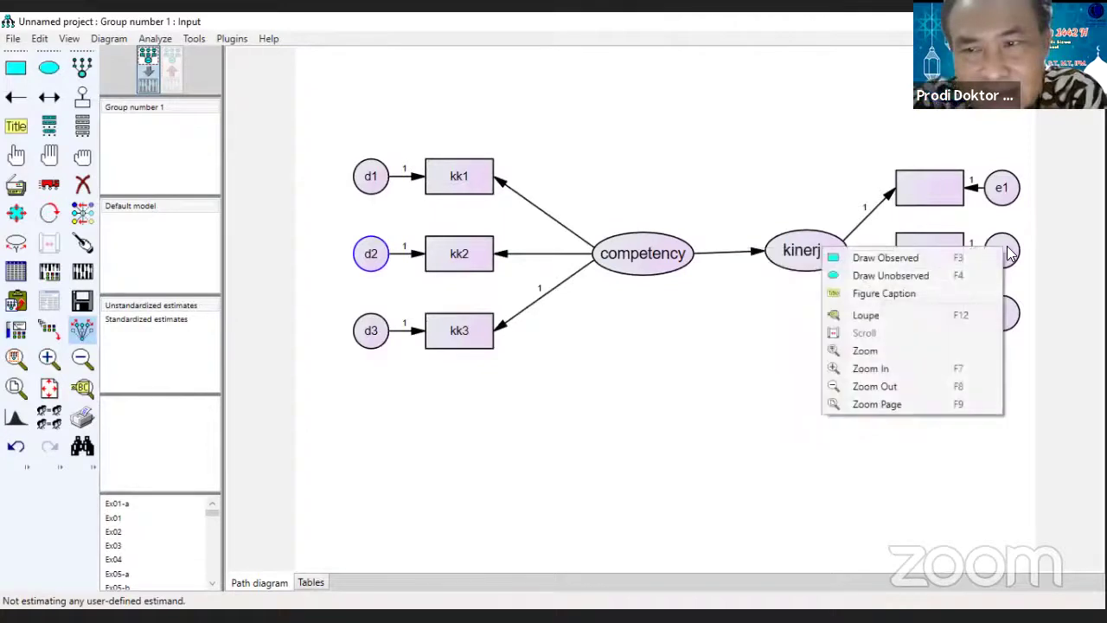
left_click(999, 227)
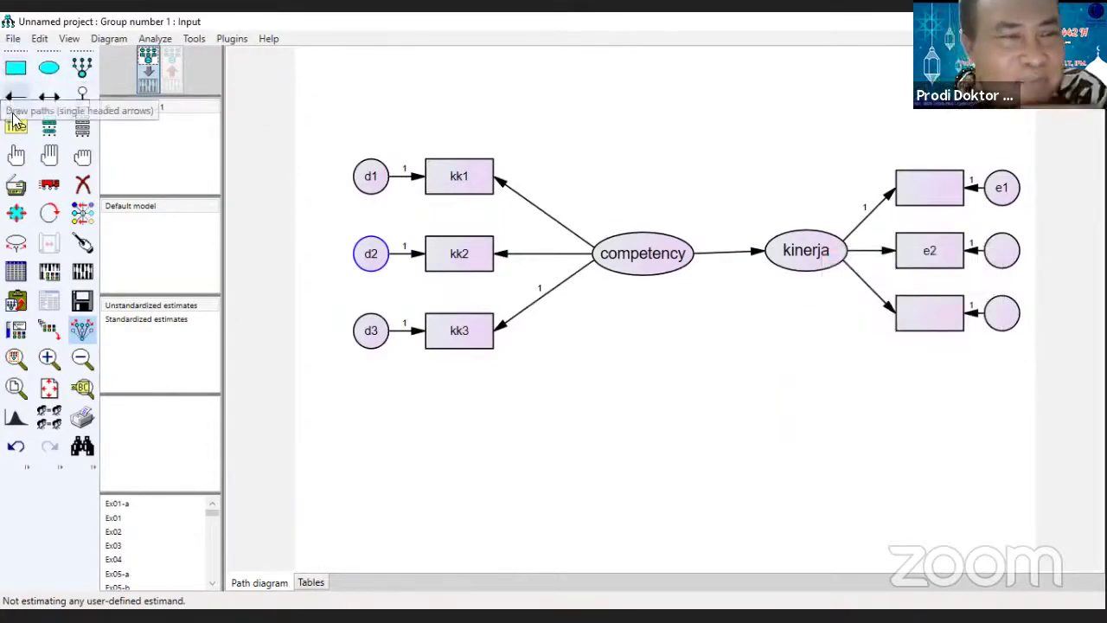
- Name the error term circle of the middle kinerja indicator as e2
left_click(16, 154)
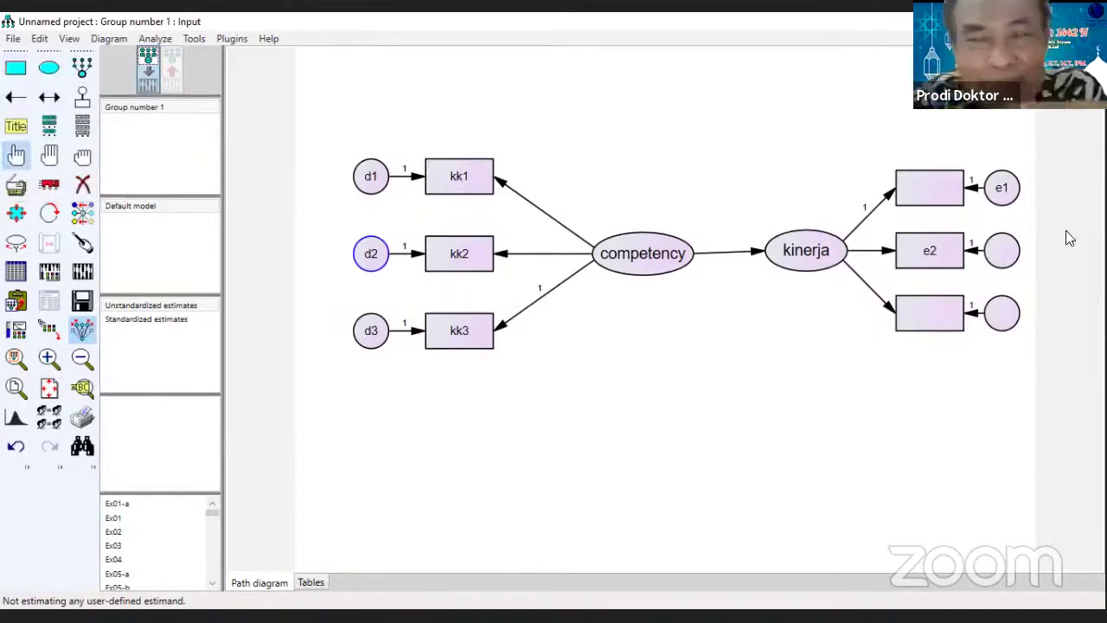
right_click(1002, 249)
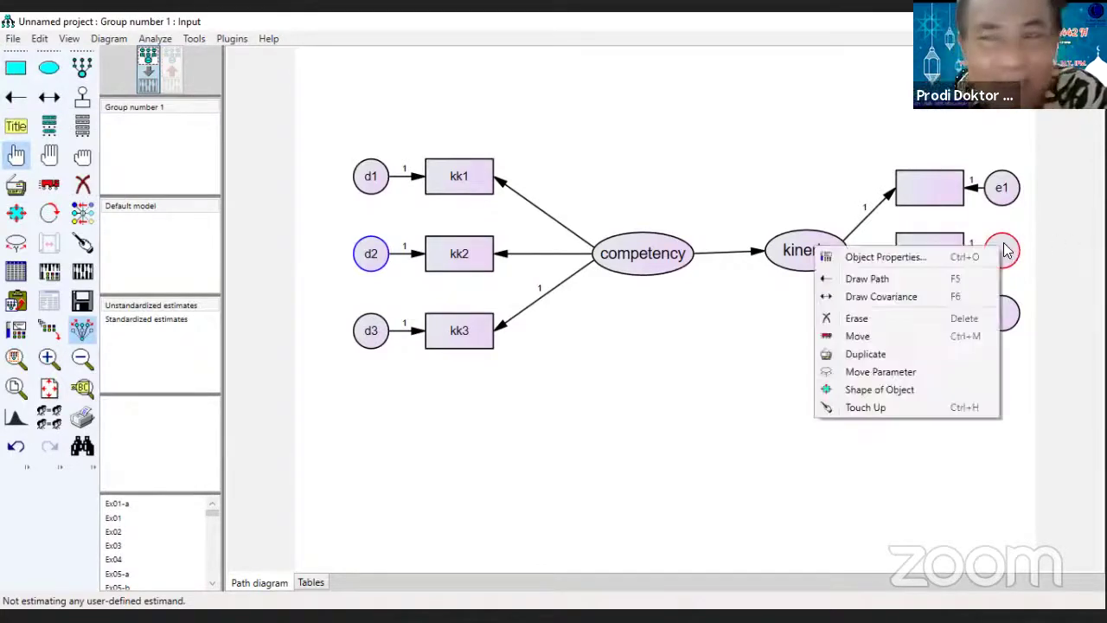
left_click(923, 256)
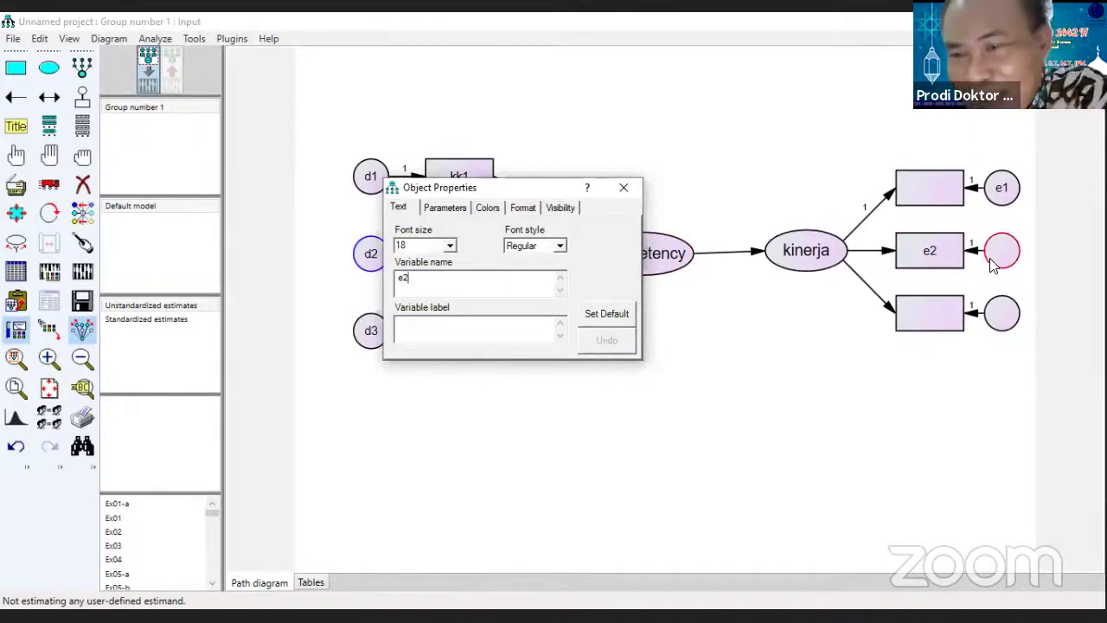
left_click(664, 192)
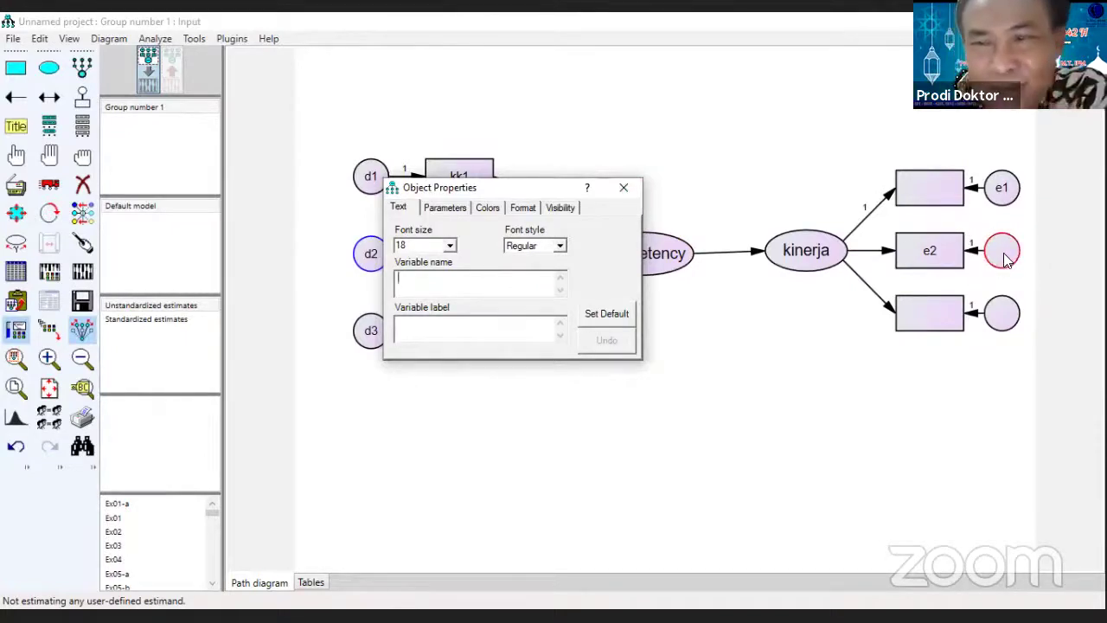
type("e2")
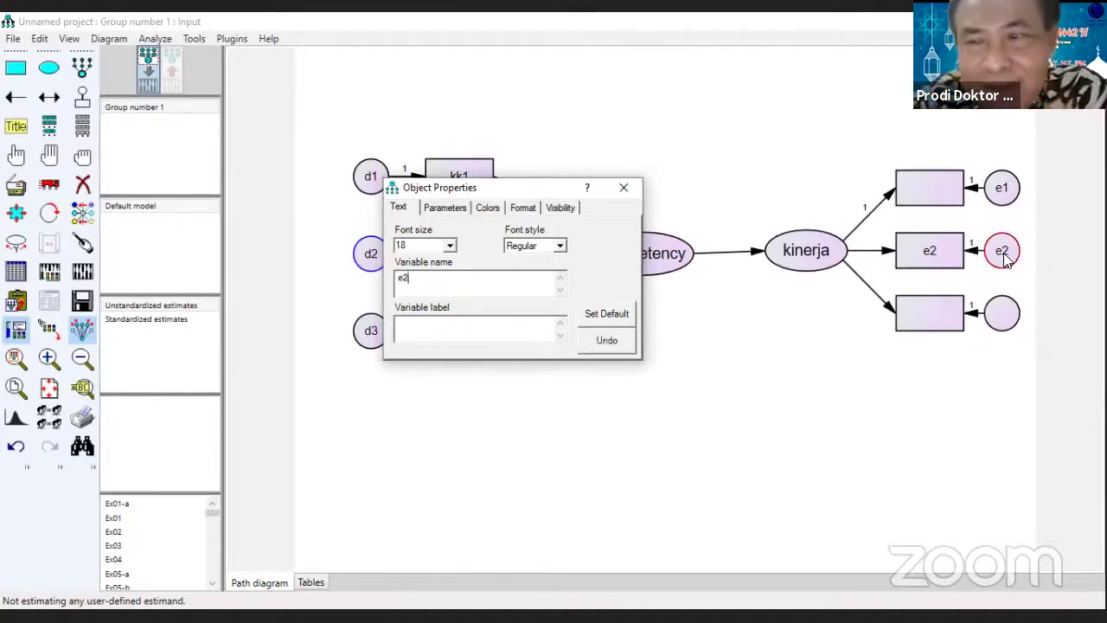
- Open the object properties of the lowest kinerja indicator's error term
left_click(1002, 315)
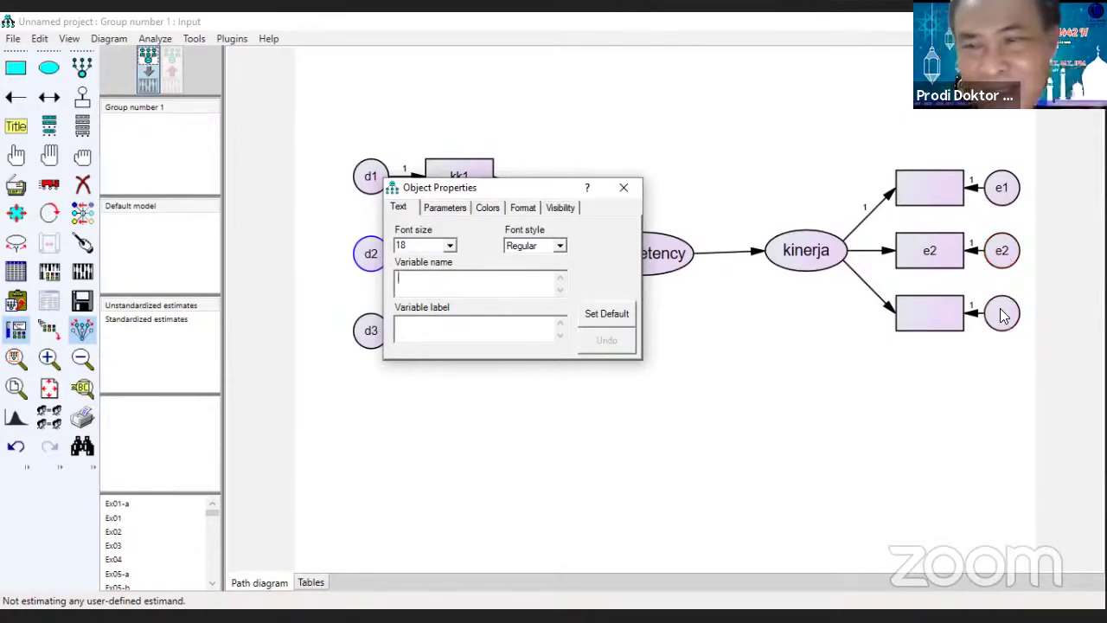
- Name the error term of the lowest kinerja indicator e3
type("e3")
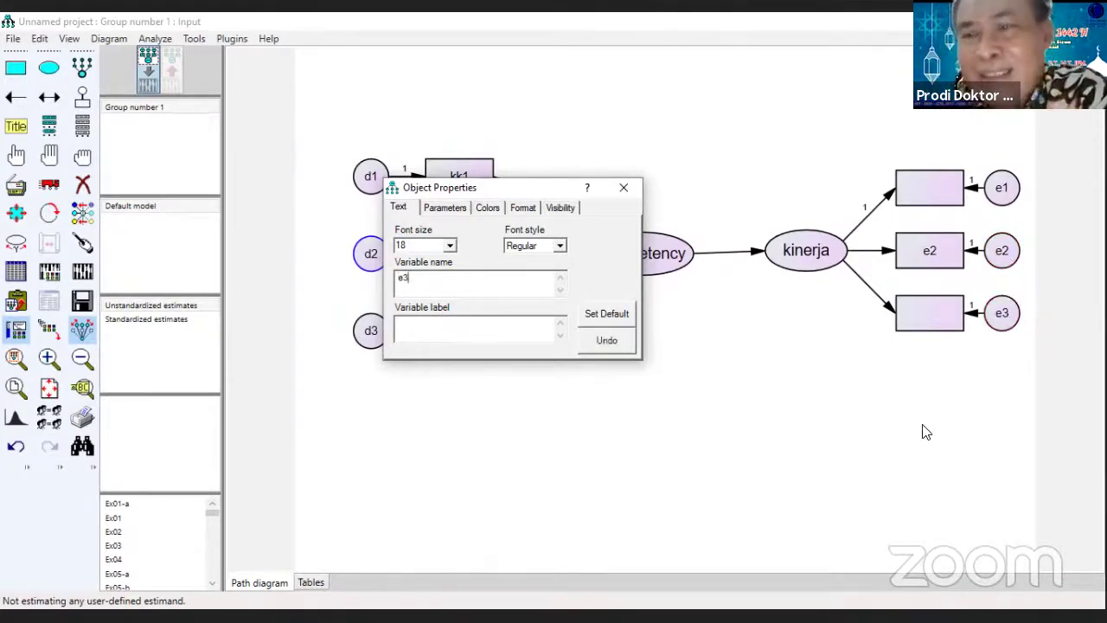
left_click(924, 431)
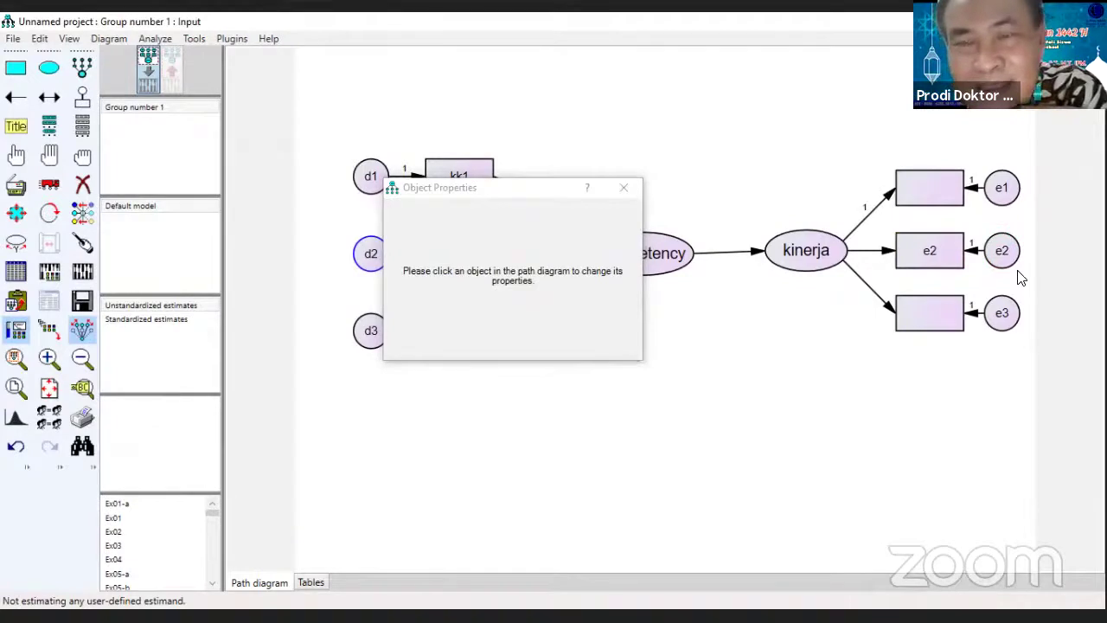
- Name the kinerja indicator next to error term e1 kp1
left_click(941, 197)
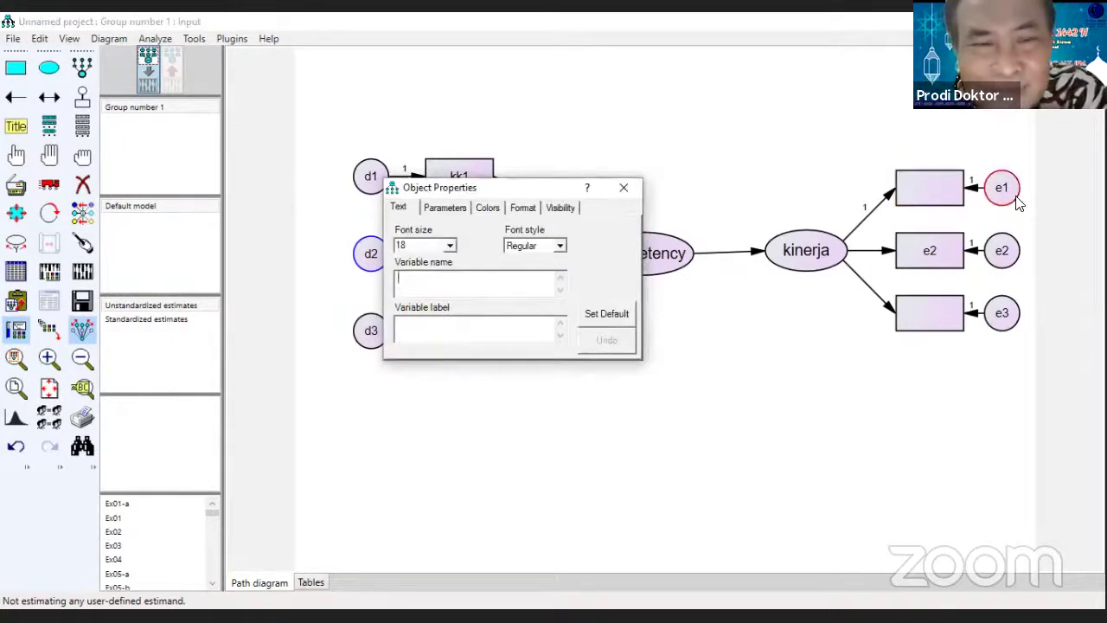
type("kin")
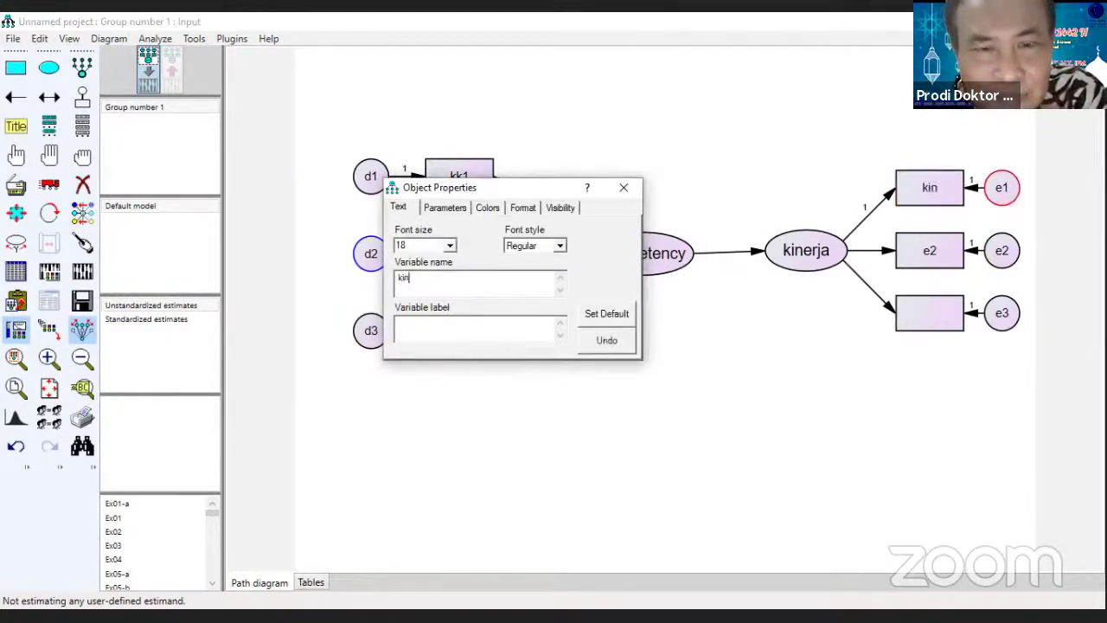
type("erja1")
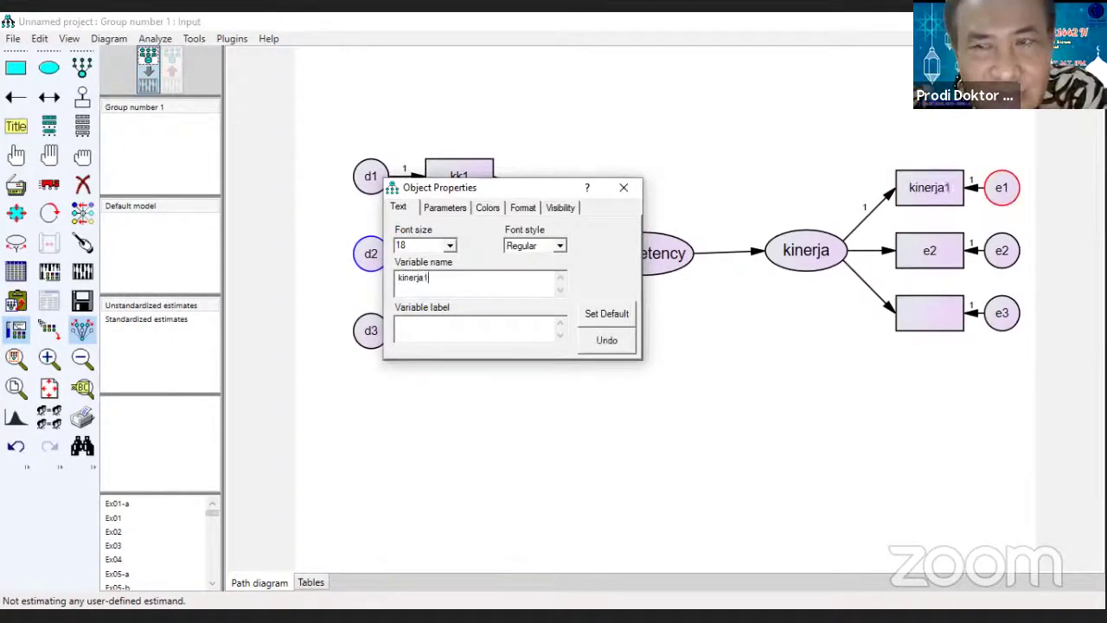
key("BackSpace")
key("BackSpace")
key("BackSpace")
key("BackSpace")
key("BackSpace")
key("BackSpace")
key("BackSpace")
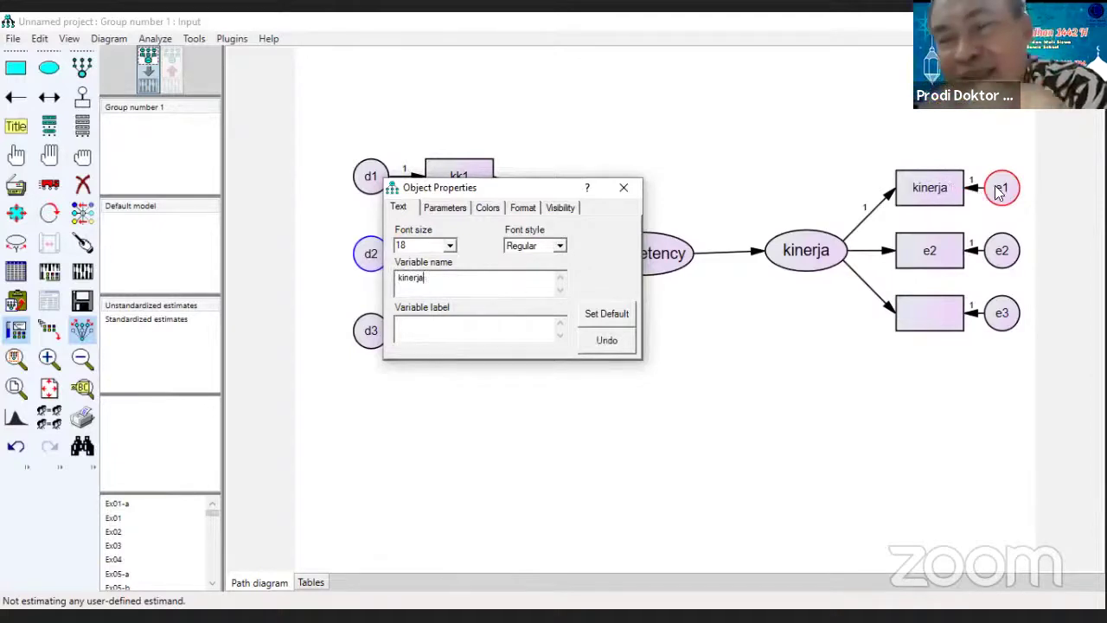
type("p1")
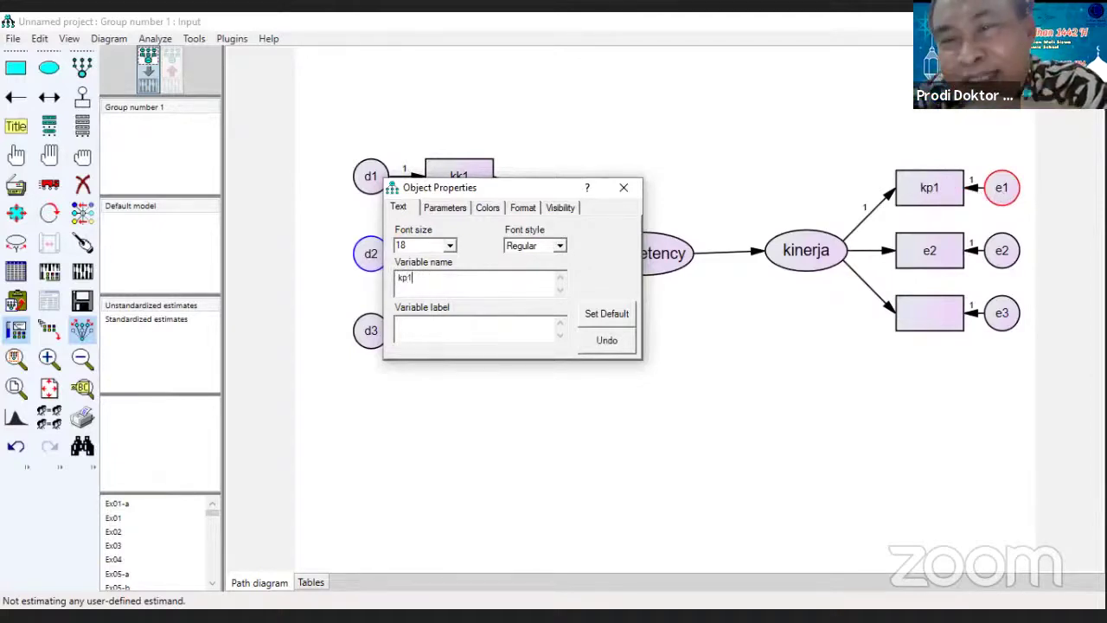
- Rename the kinerja indicator next to error term e2 as kp2
left_click(941, 251)
key("BackSpace")
key("BackSpace")
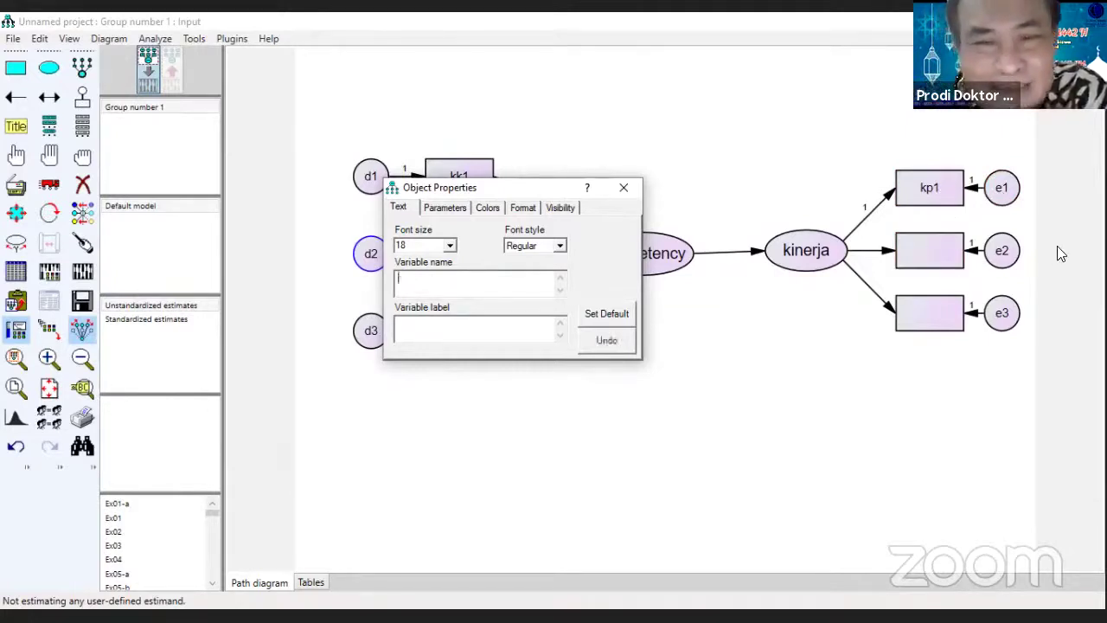
type("kp1")
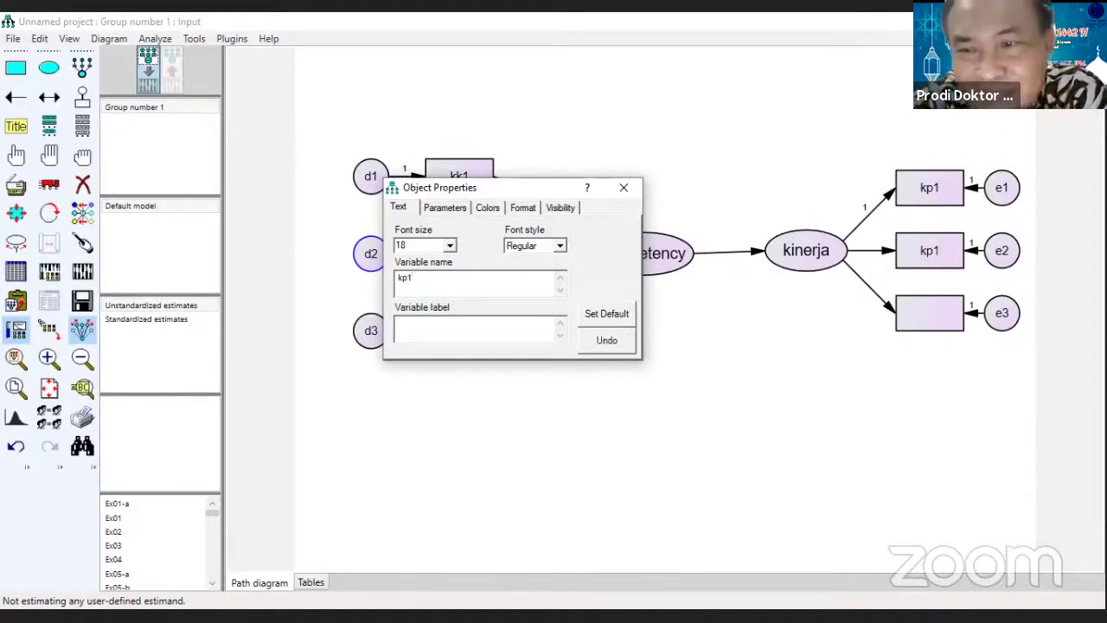
key("BackSpace")
type("2")
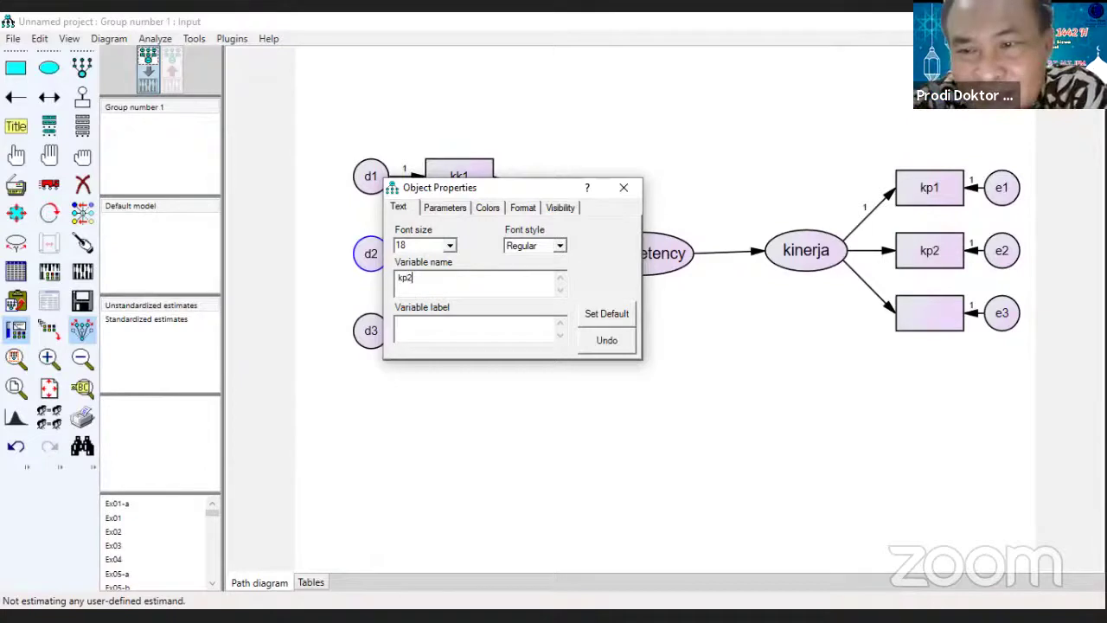
- Name the kinerja indicator next to error term e3 kp3 and close the object properties
left_click(947, 317)
type("kp3")
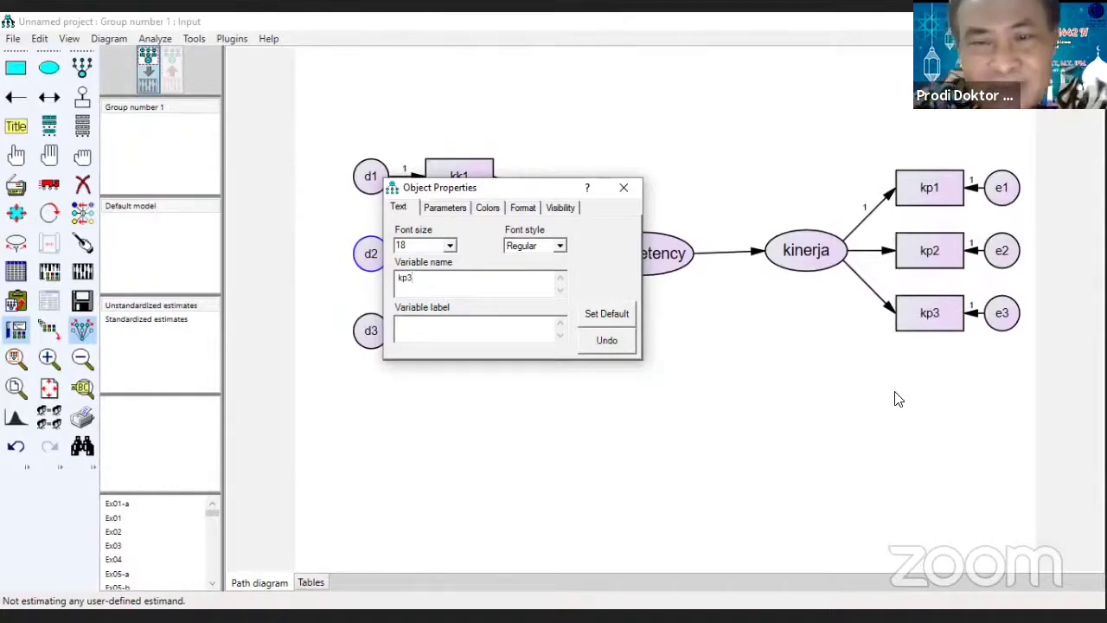
left_click(910, 192)
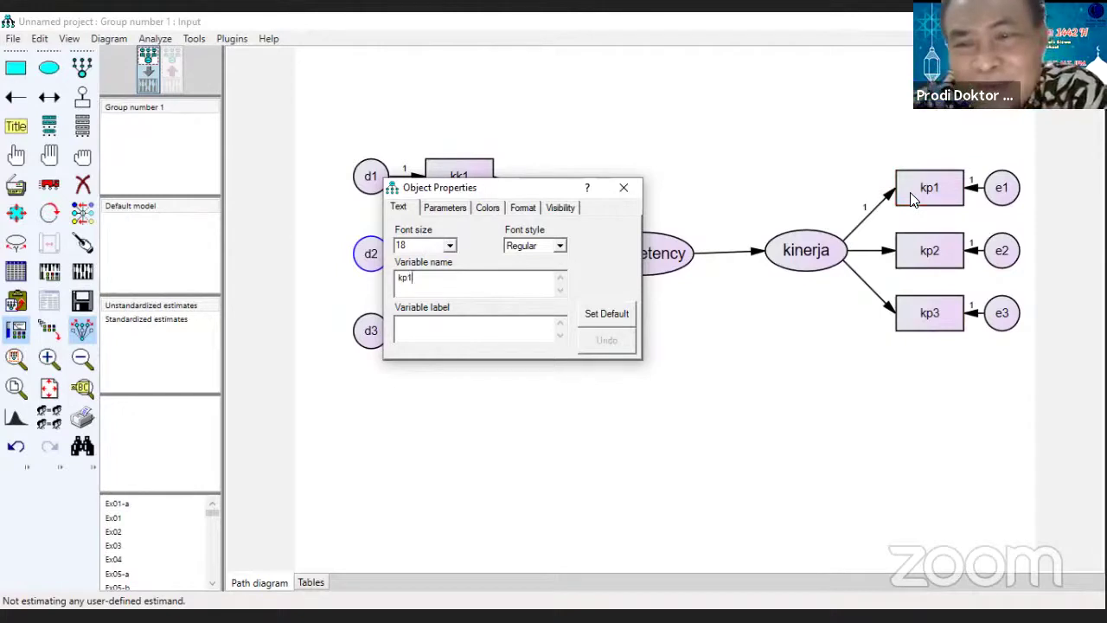
left_click(623, 187)
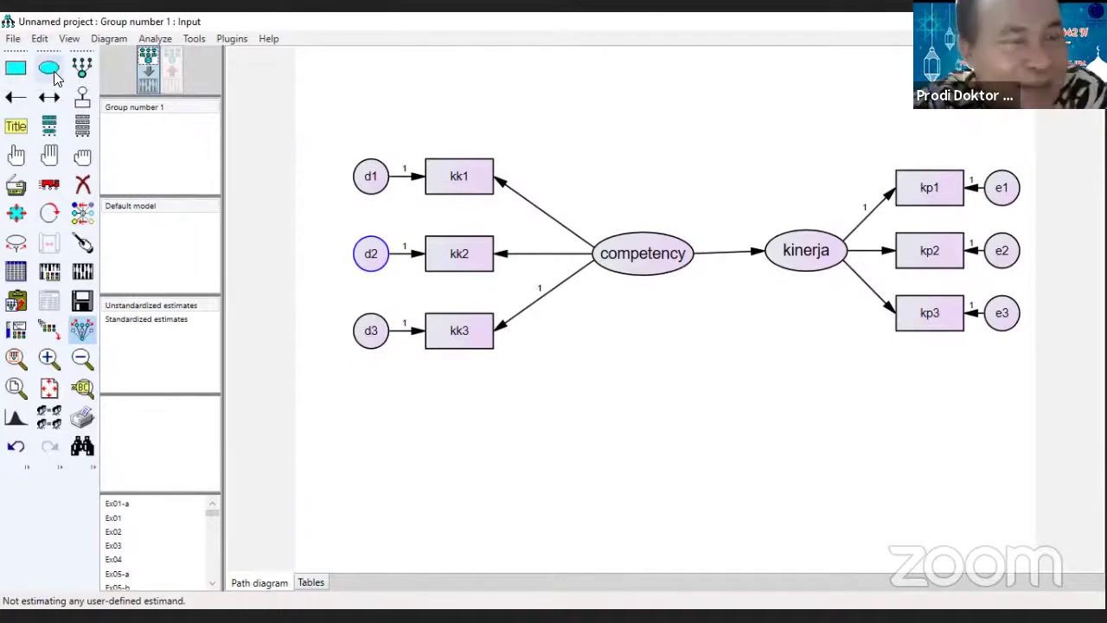
- Add a unique variable above the kinerja latent variable, name it error, and close the object properties
left_click(87, 104)
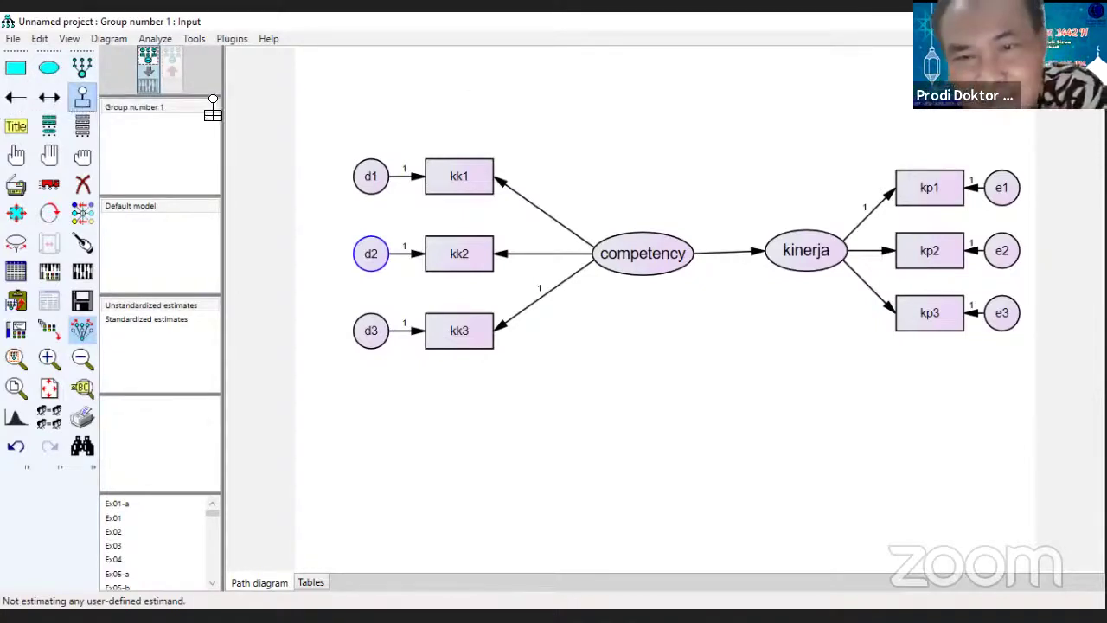
left_click(814, 220)
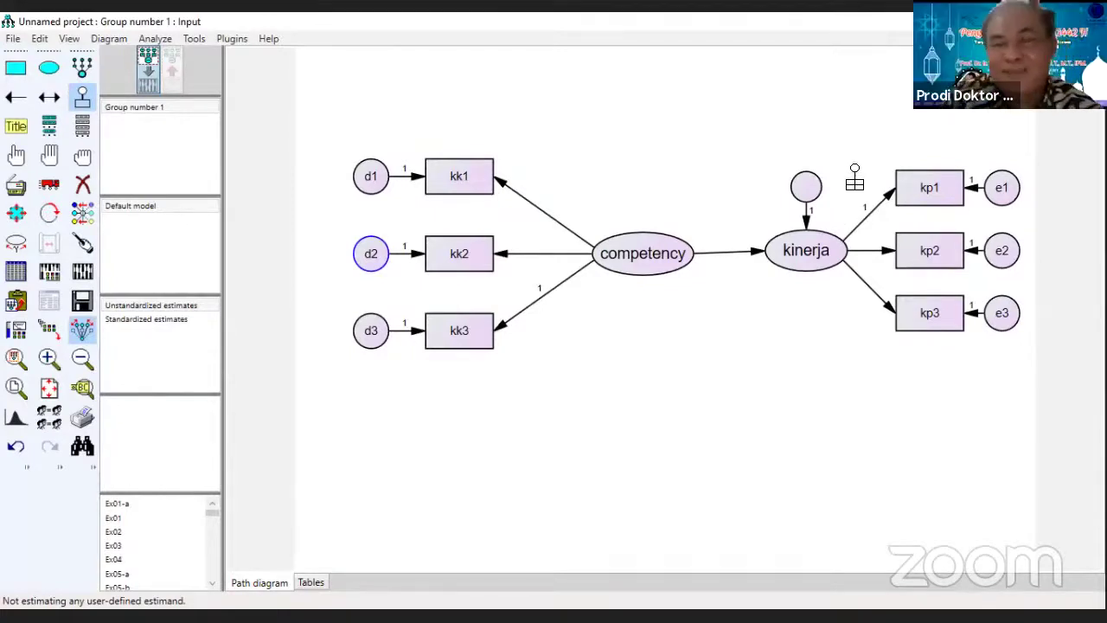
right_click(811, 192)
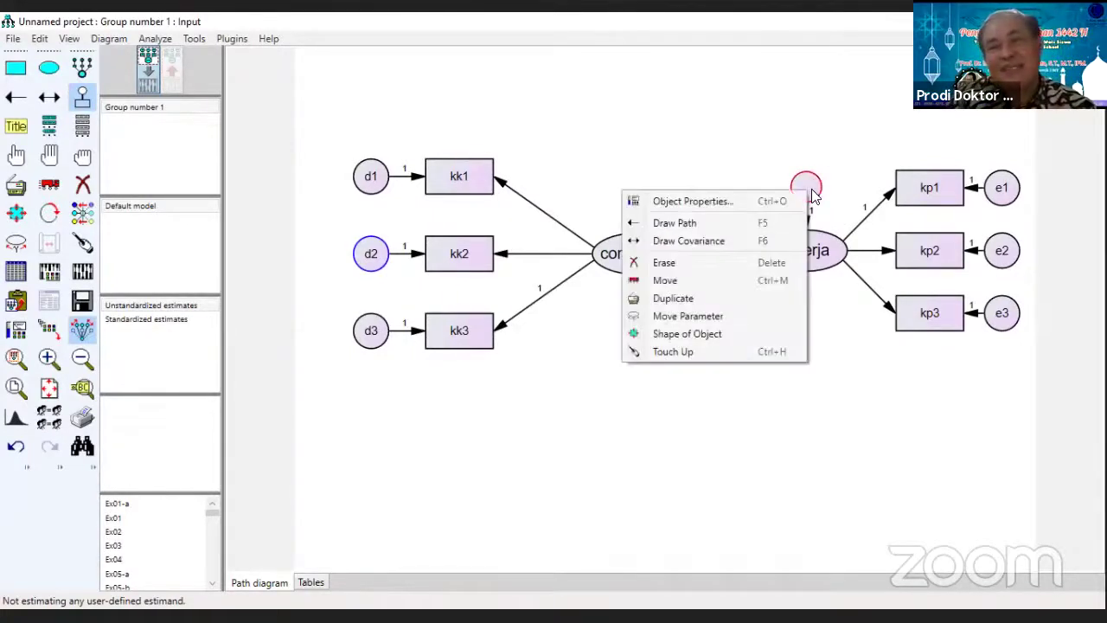
left_click(802, 201)
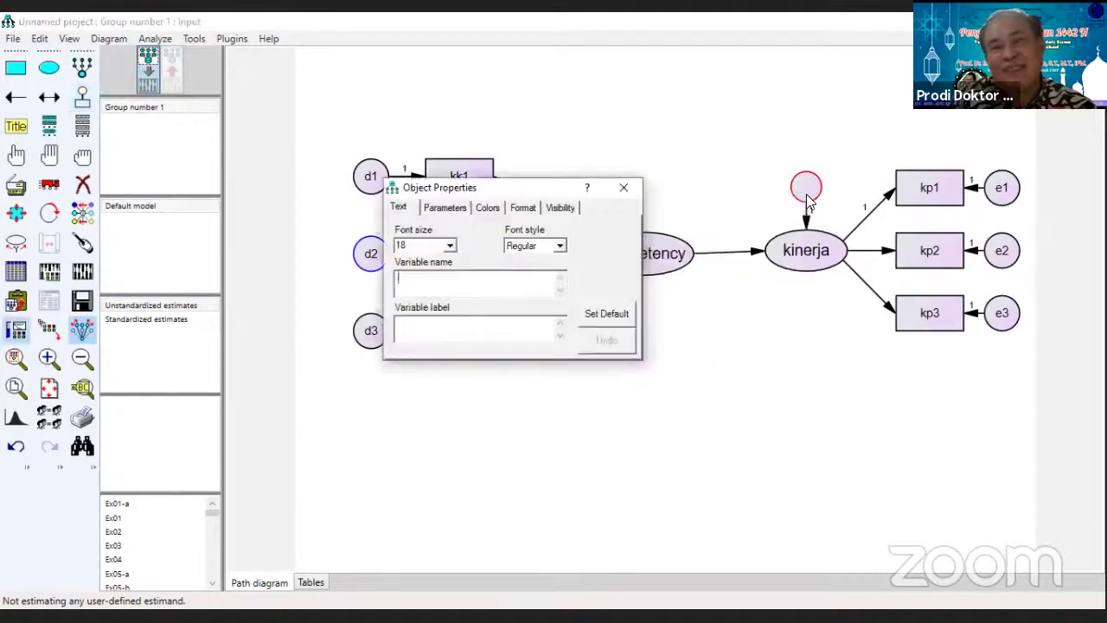
type("error")
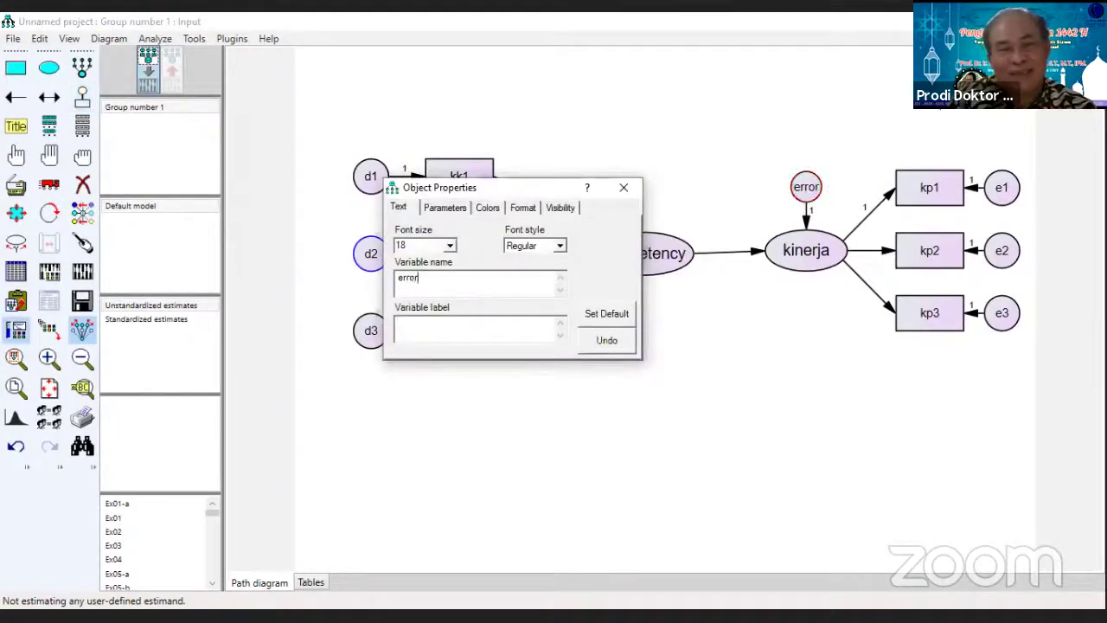
left_click(841, 123)
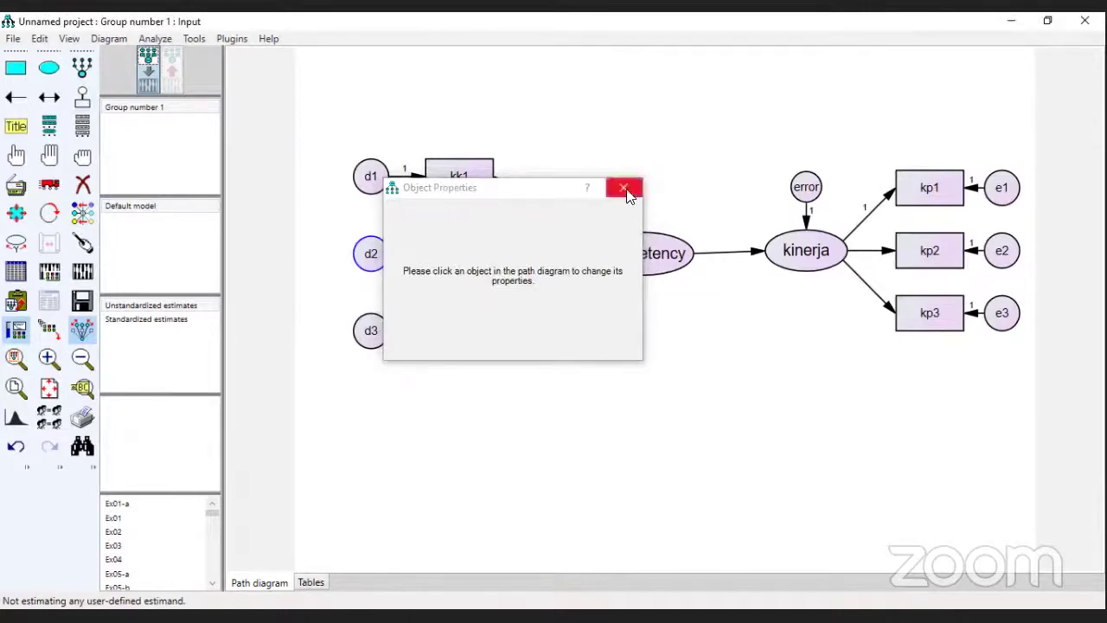
key("Escape")
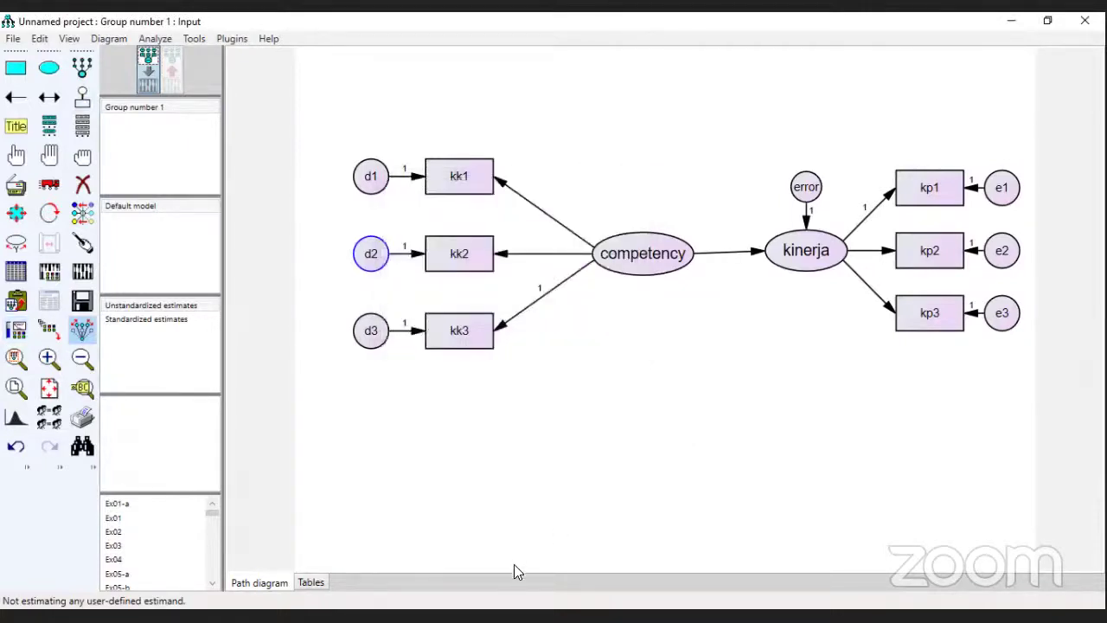
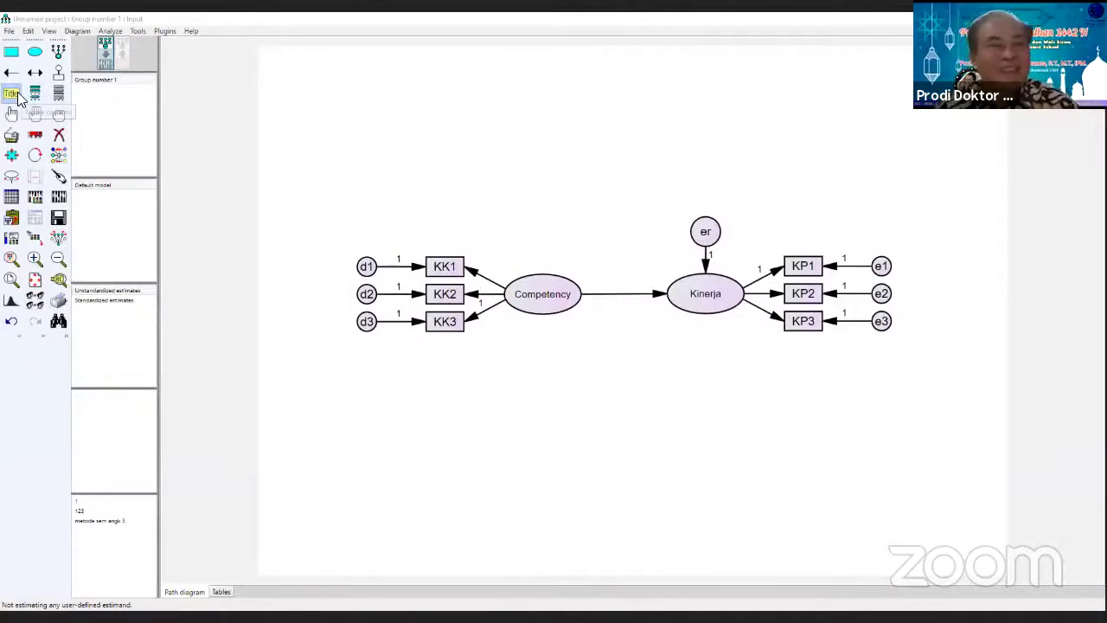
- Start a figure caption on the path diagram with the first line DF=\df
left_click(17, 98)
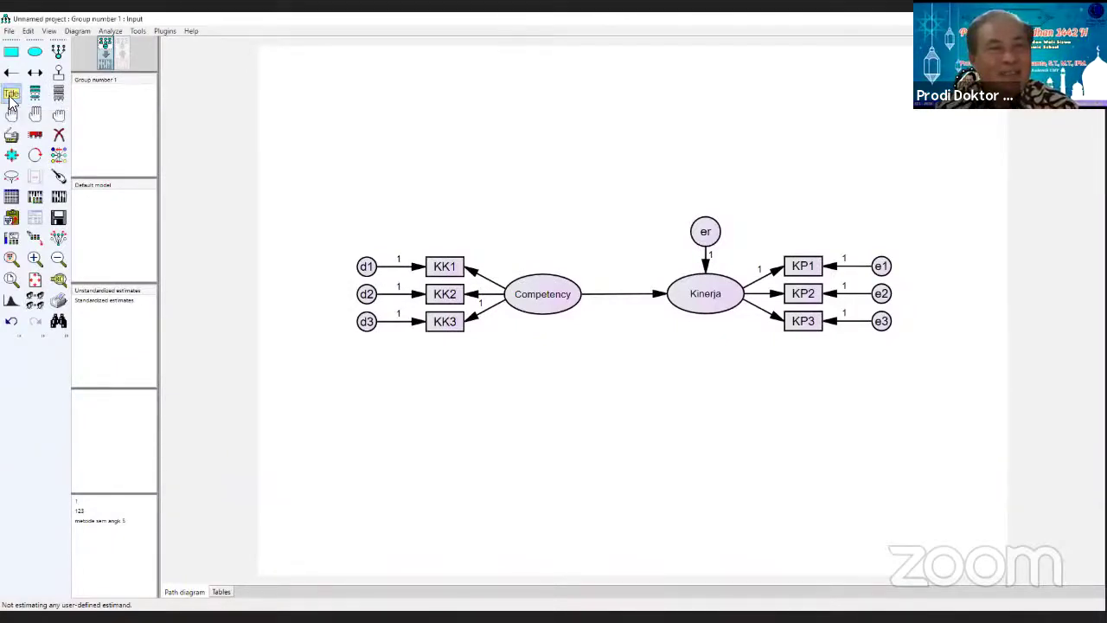
left_click(383, 136)
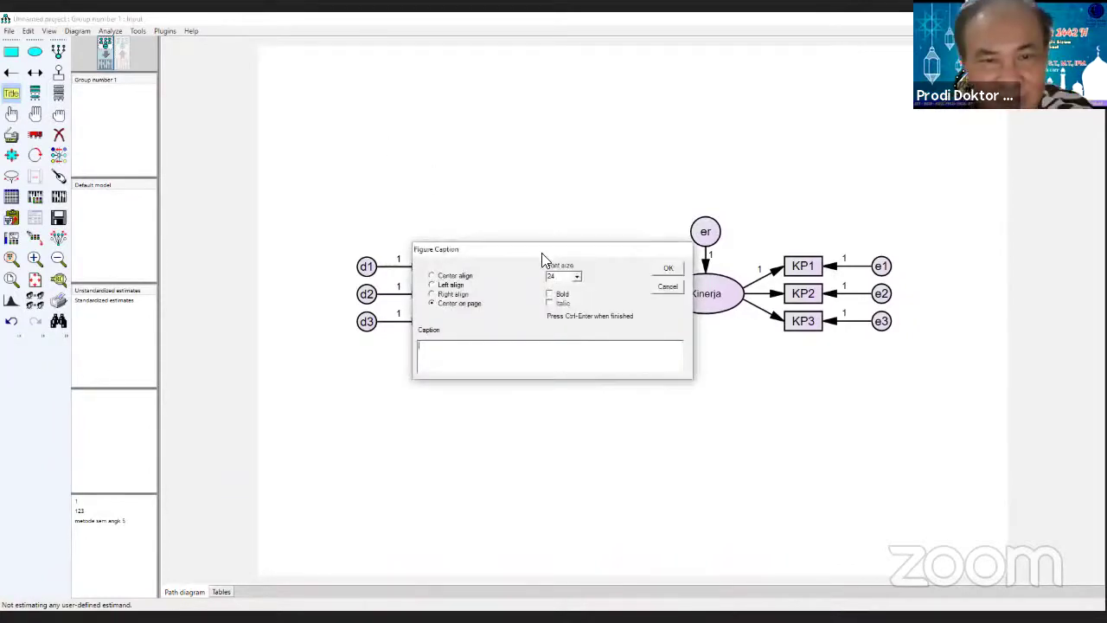
left_click_drag(549, 252, 488, 356)
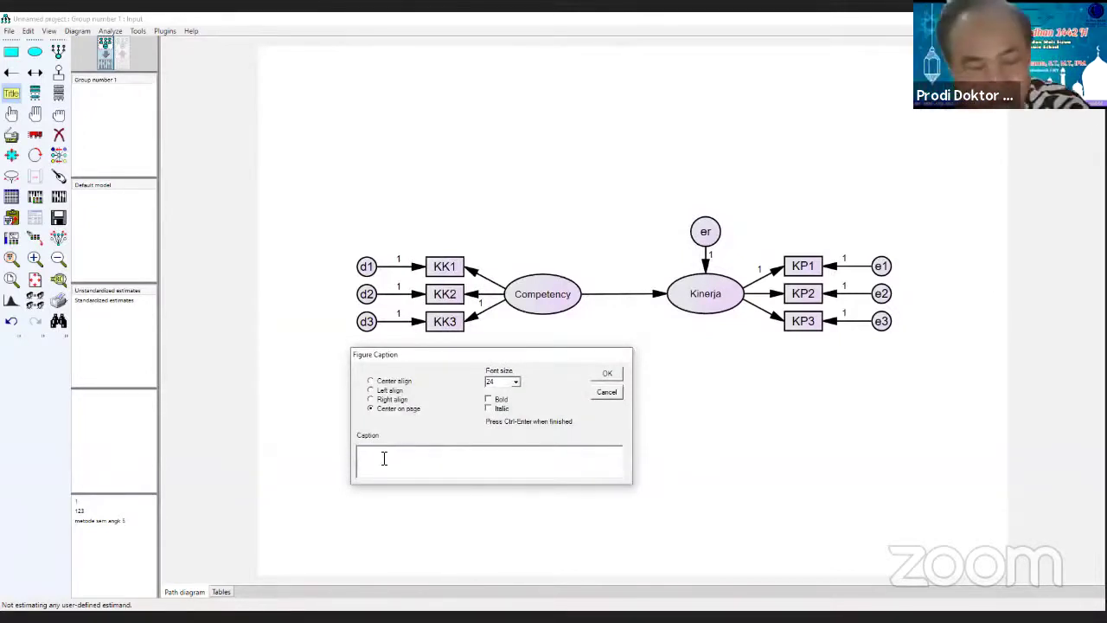
type("Ch")
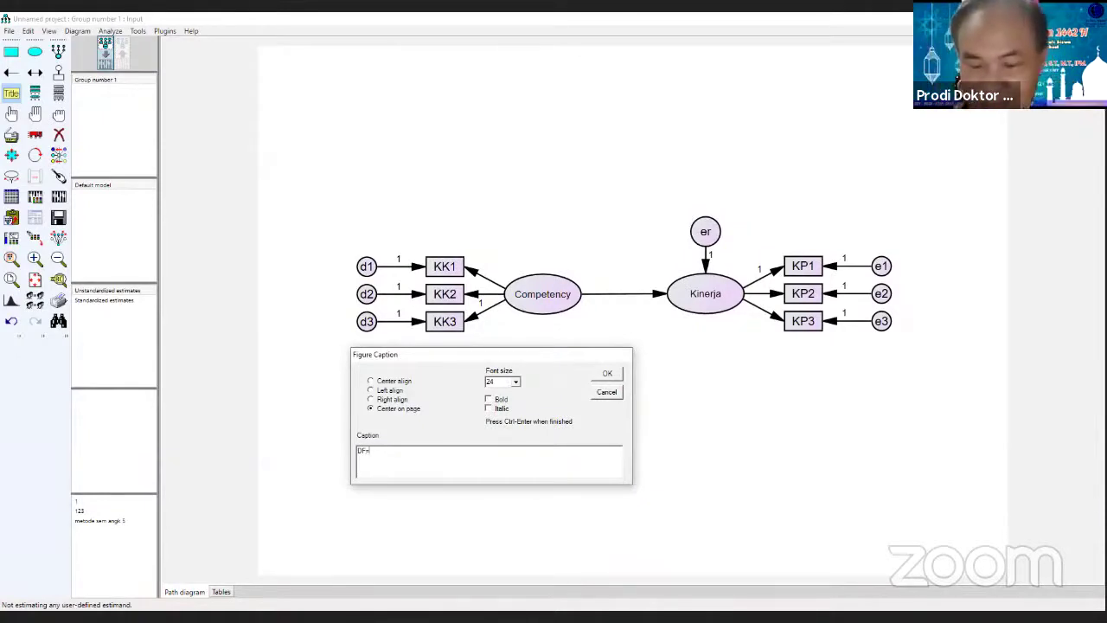
type("=\\")
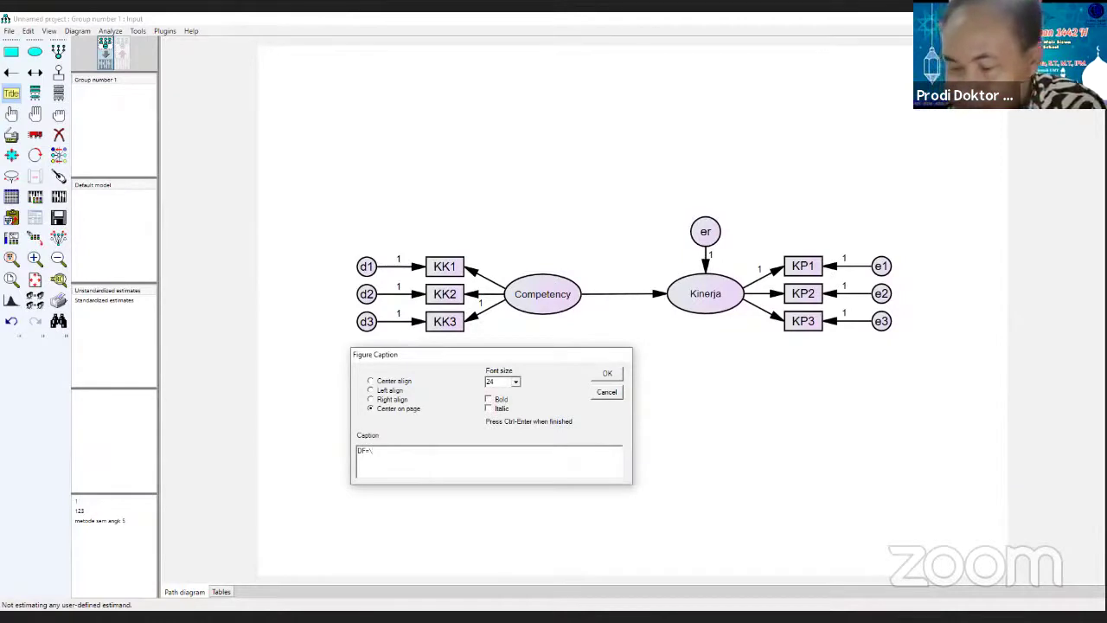
type("df")
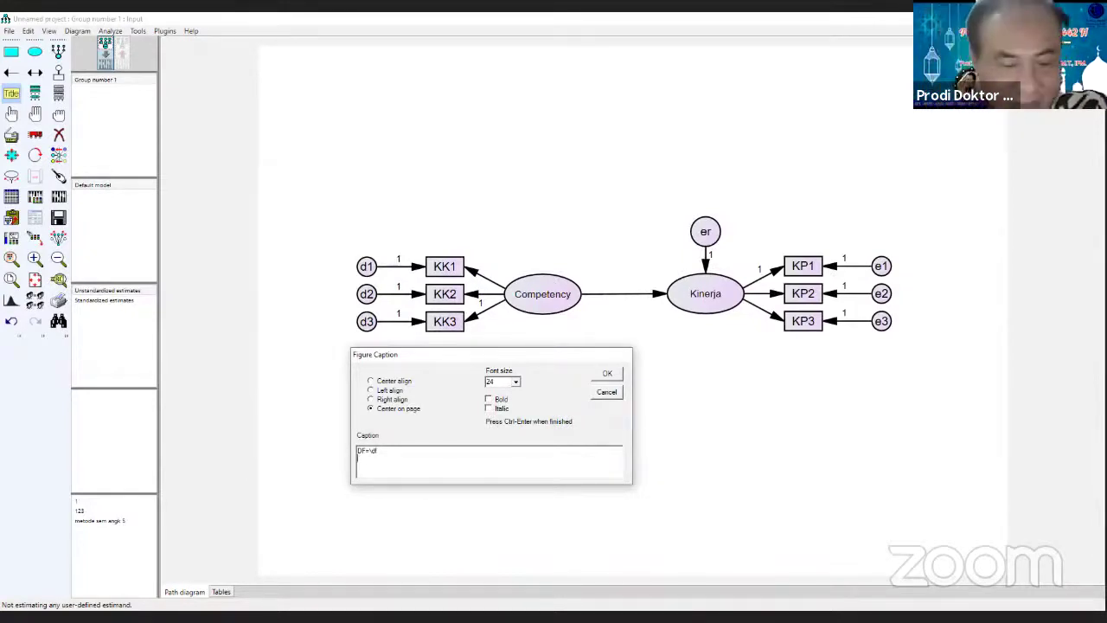
- Add the line Chi-square=\cmin to the figure caption
type("Ch")
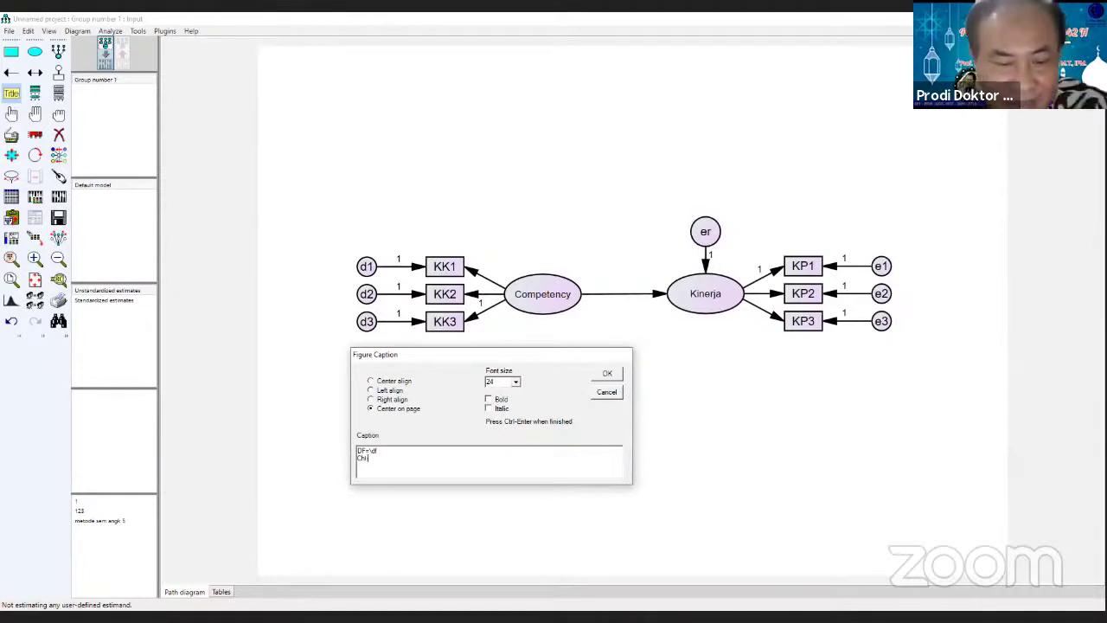
type("i-square")
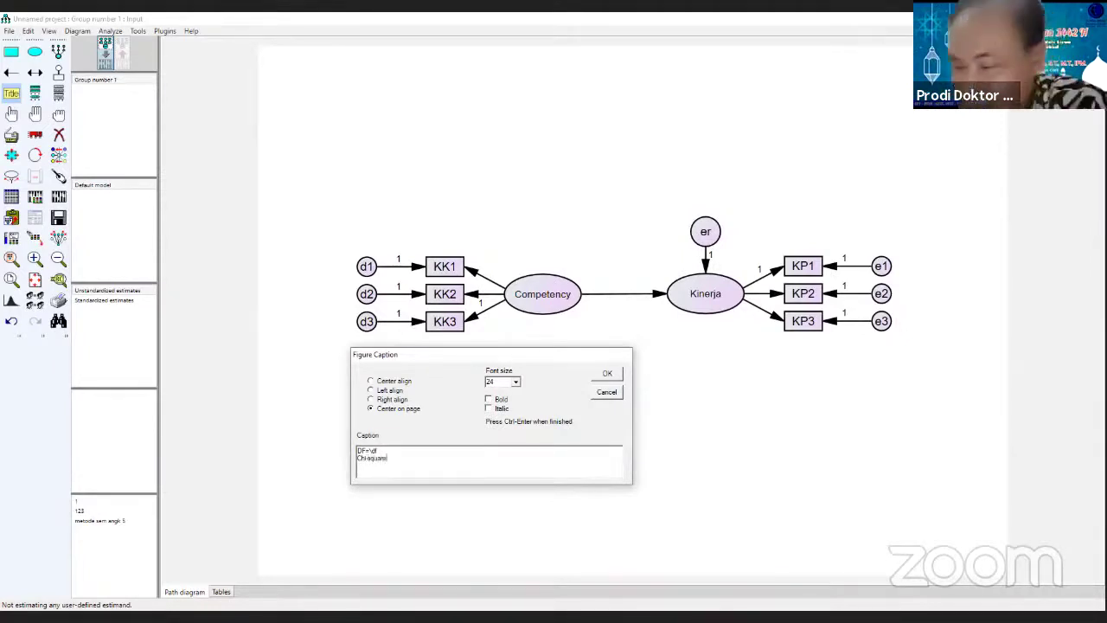
type("=")
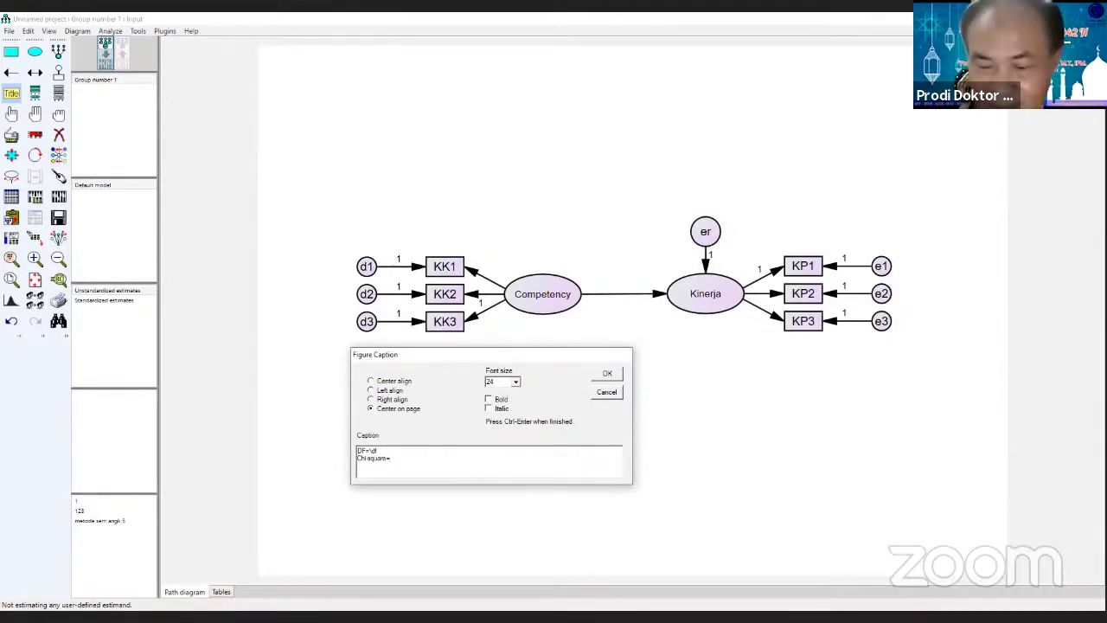
type("\\cmin ")
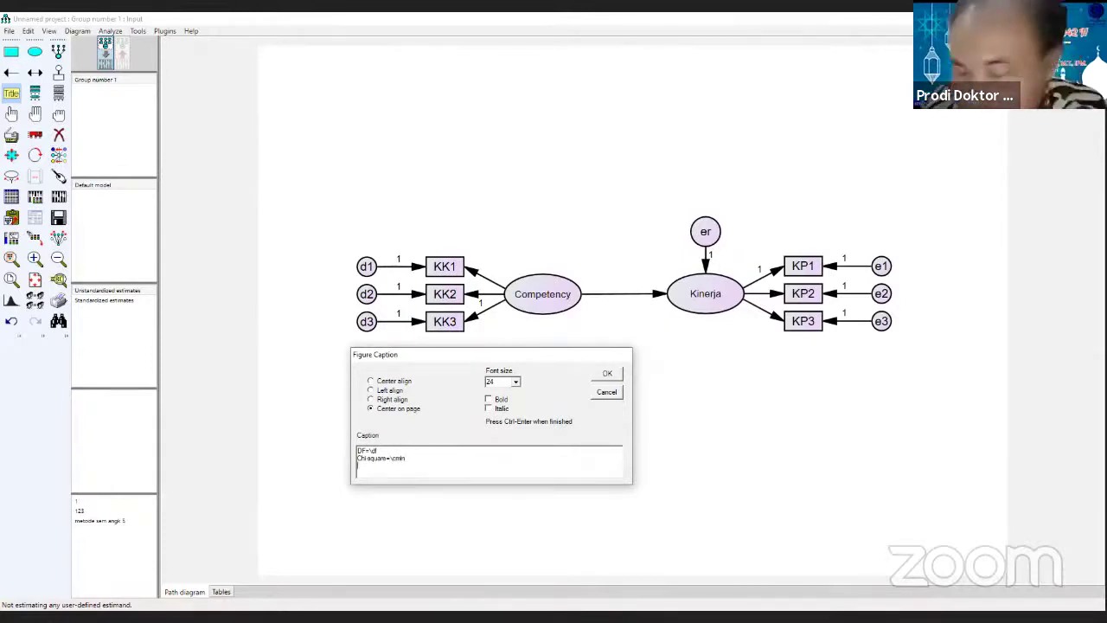
- Add the line Prob=\p below the Chi-square line in the figure caption
type("pro")
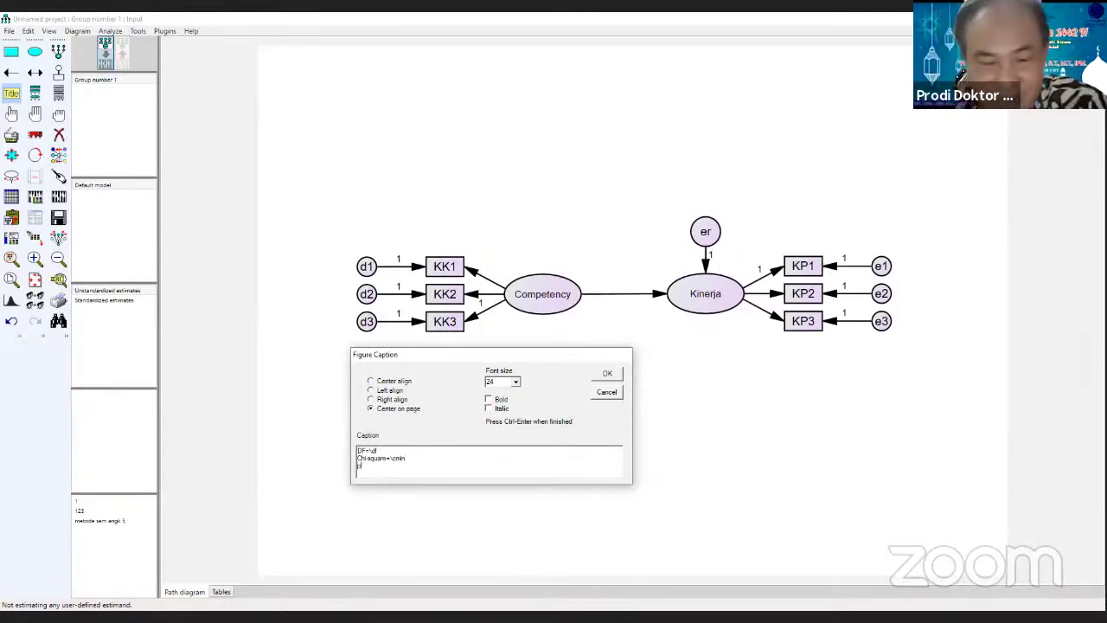
type("b")
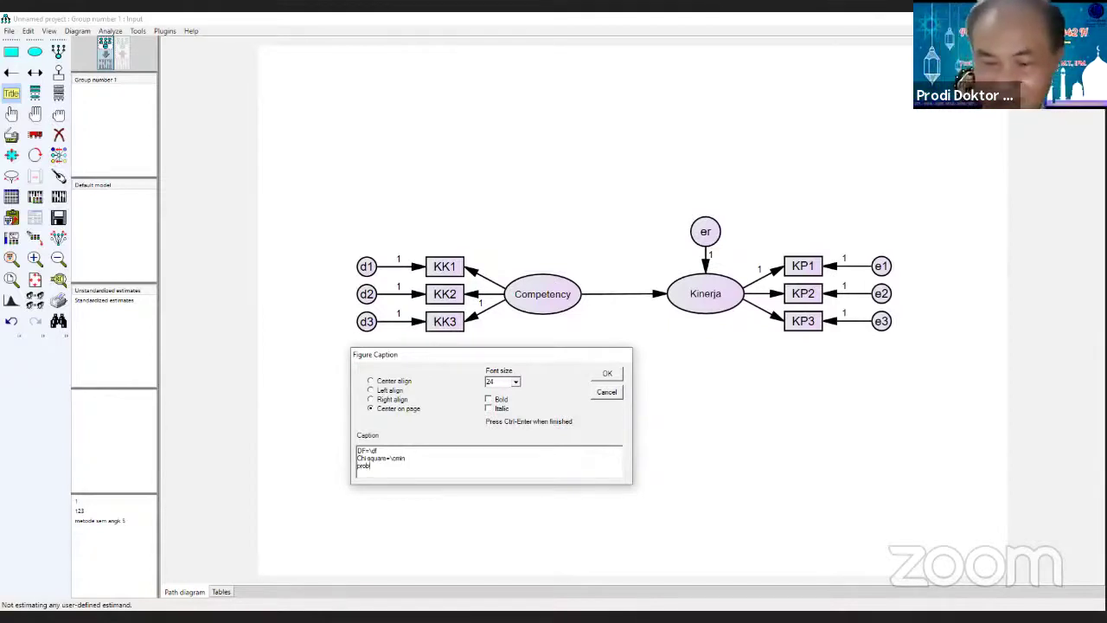
type("=\\p")
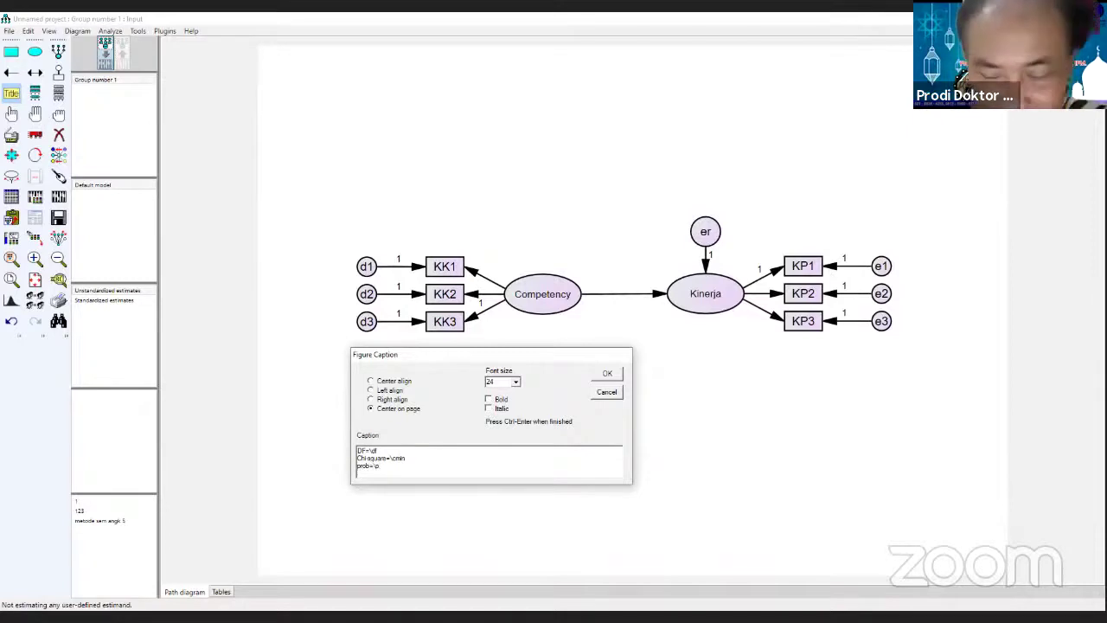
key("BackSpace")
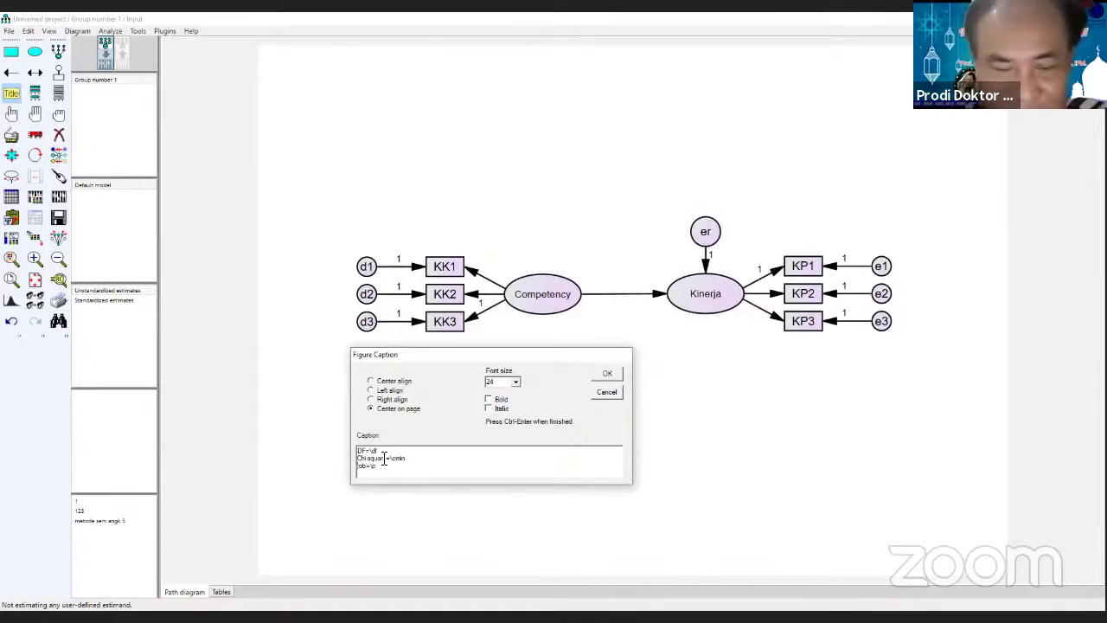
type("P")
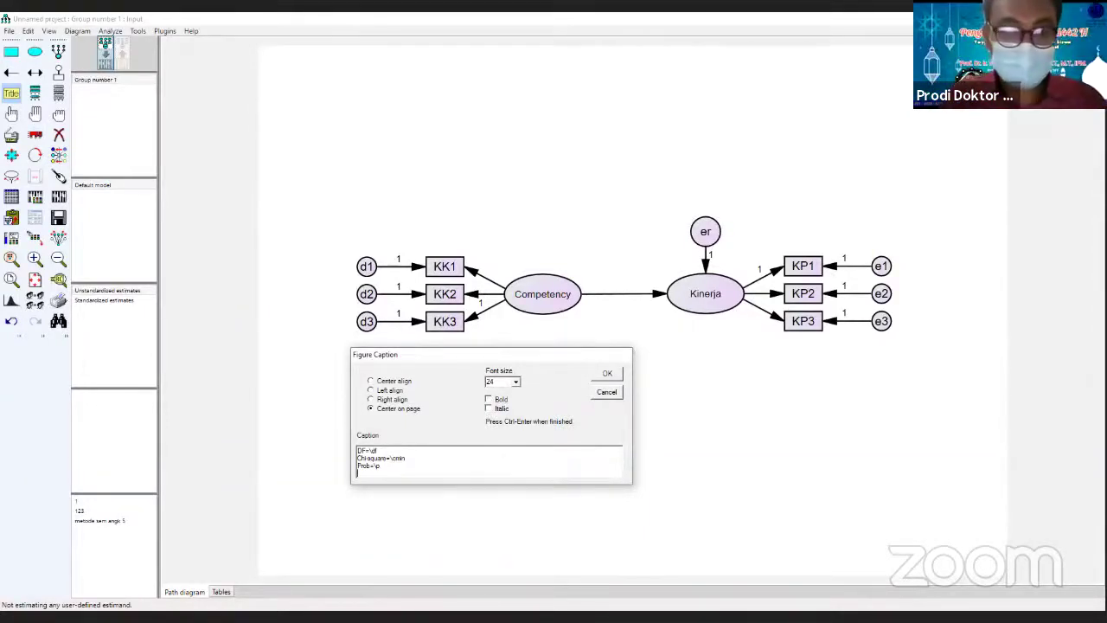
- Add the lines GFI=\gfi and AGFI=\agfi to the figure caption
type("GFI")
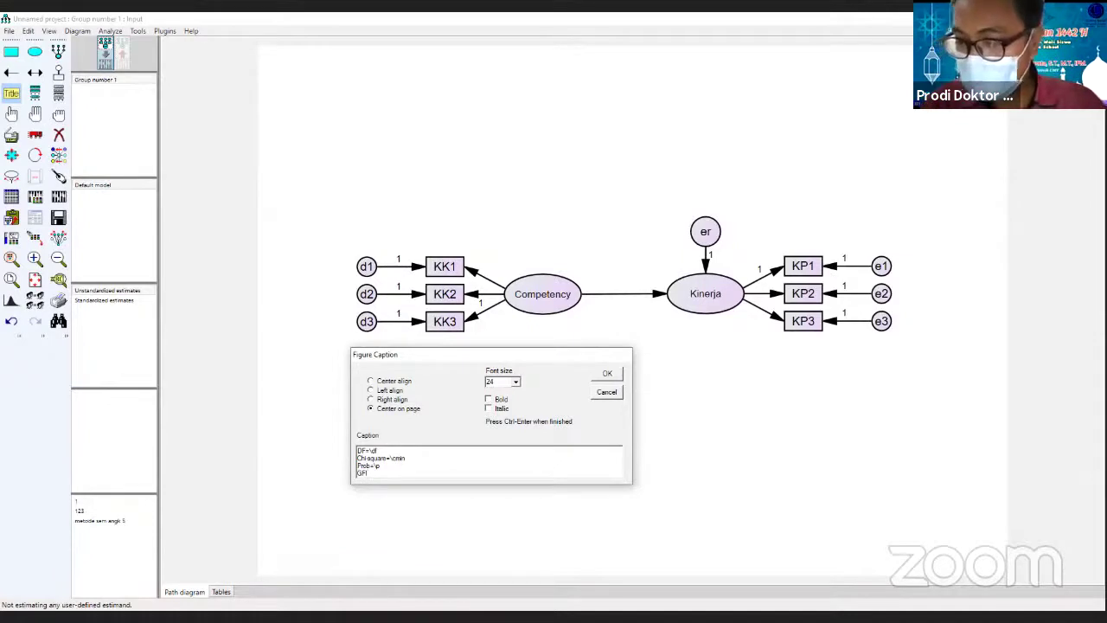
type("=")
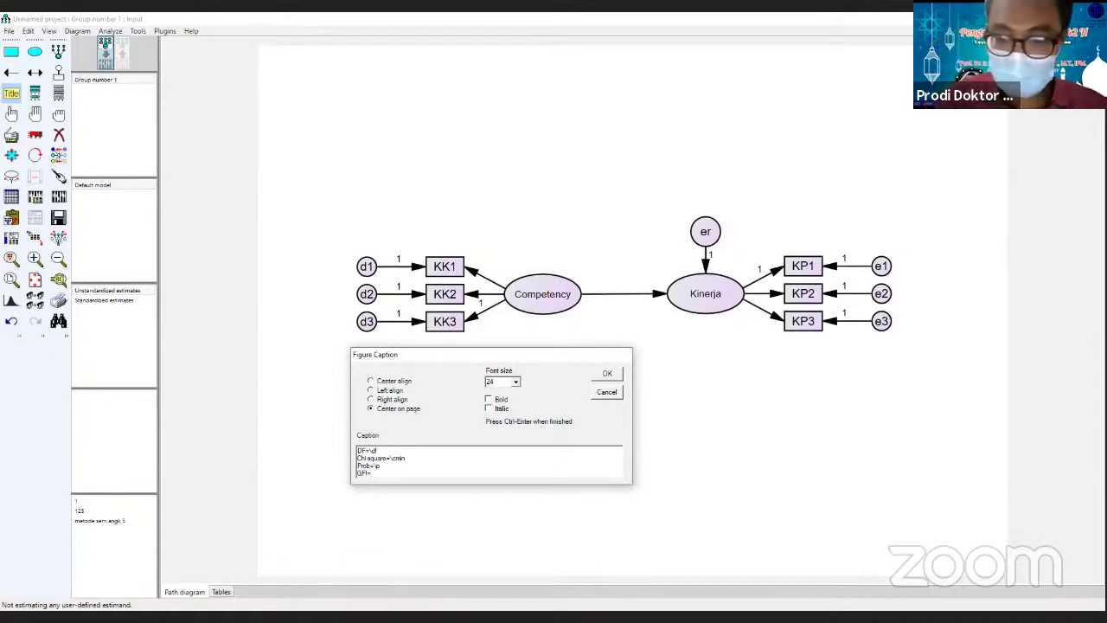
type("\\")
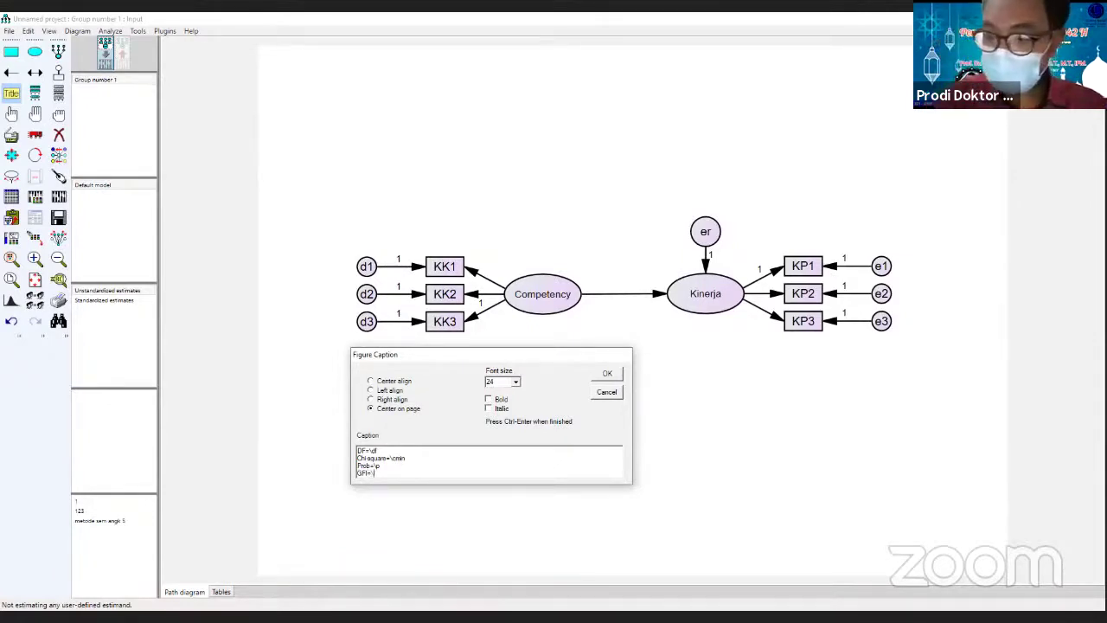
type("gfi")
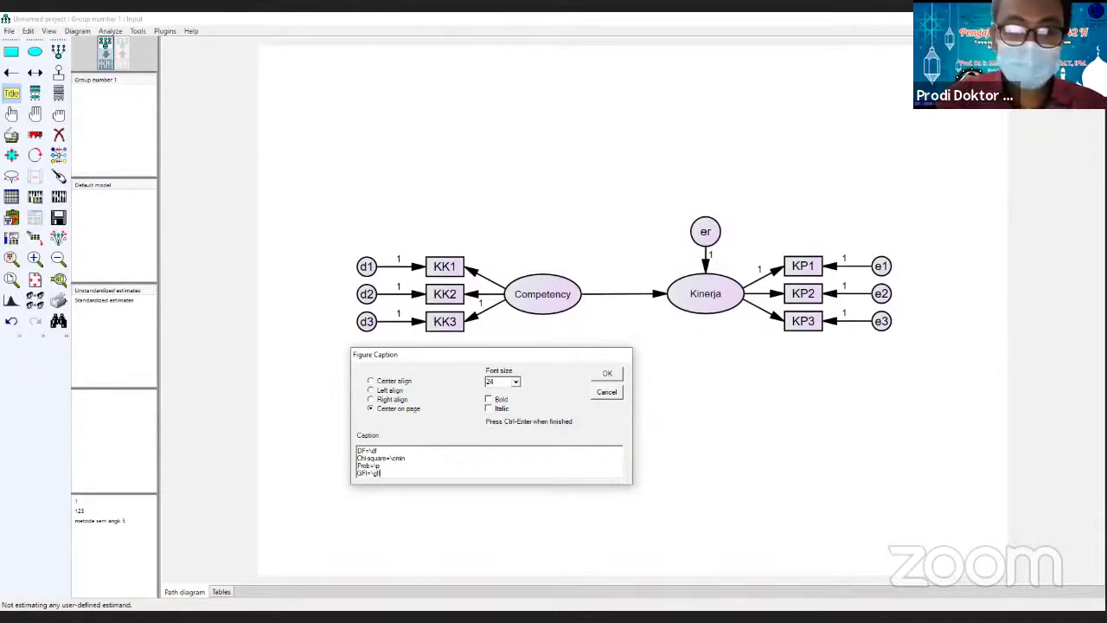
key("Return")
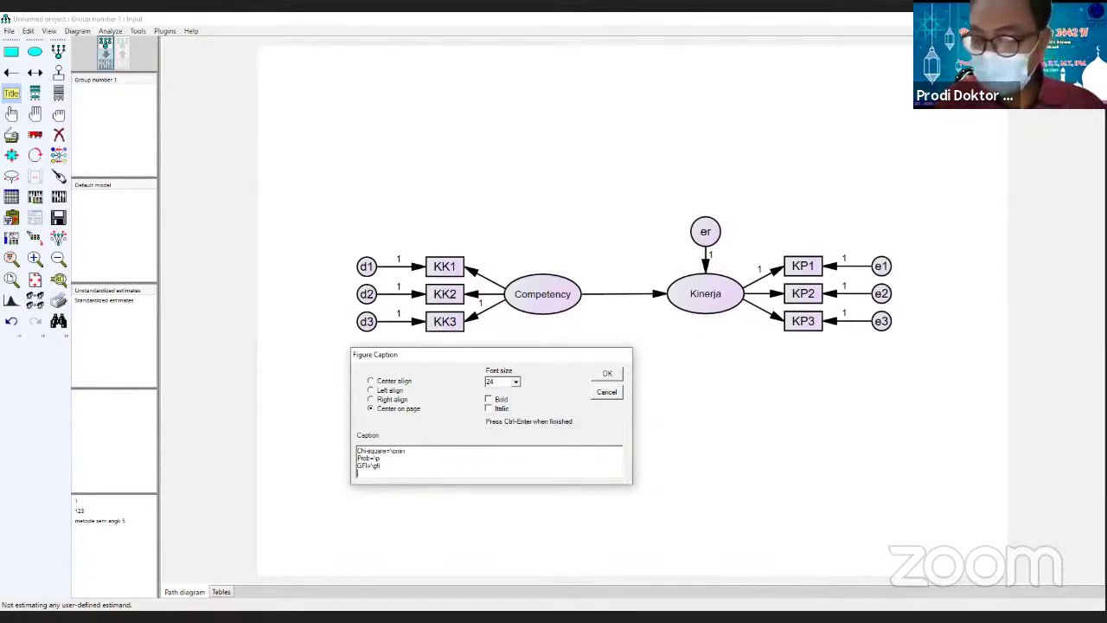
type("AGFI")
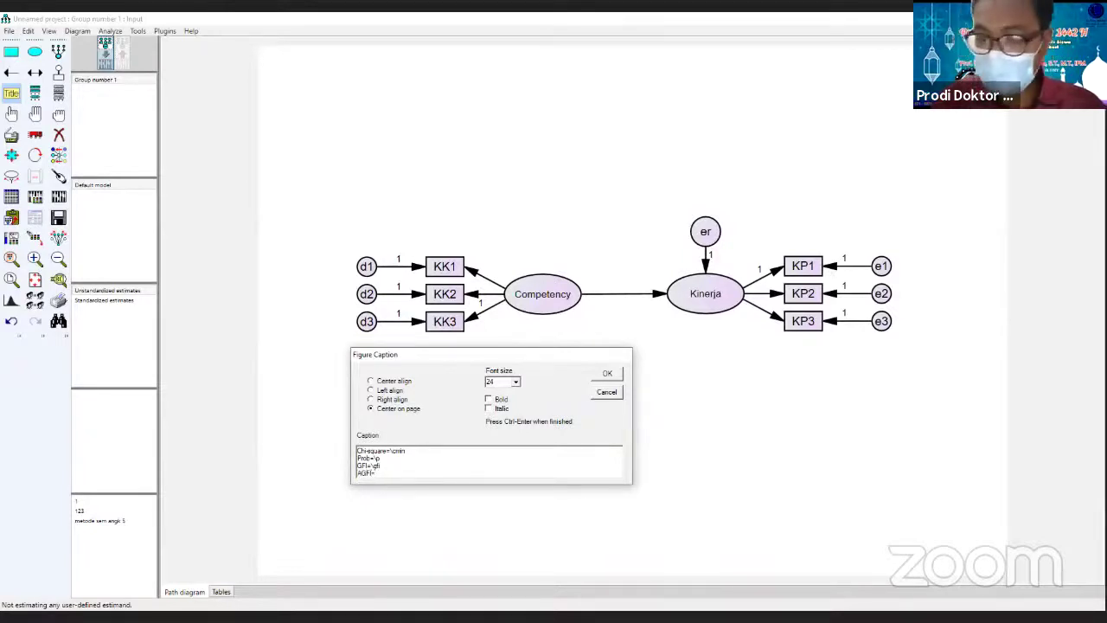
type("=\\ag")
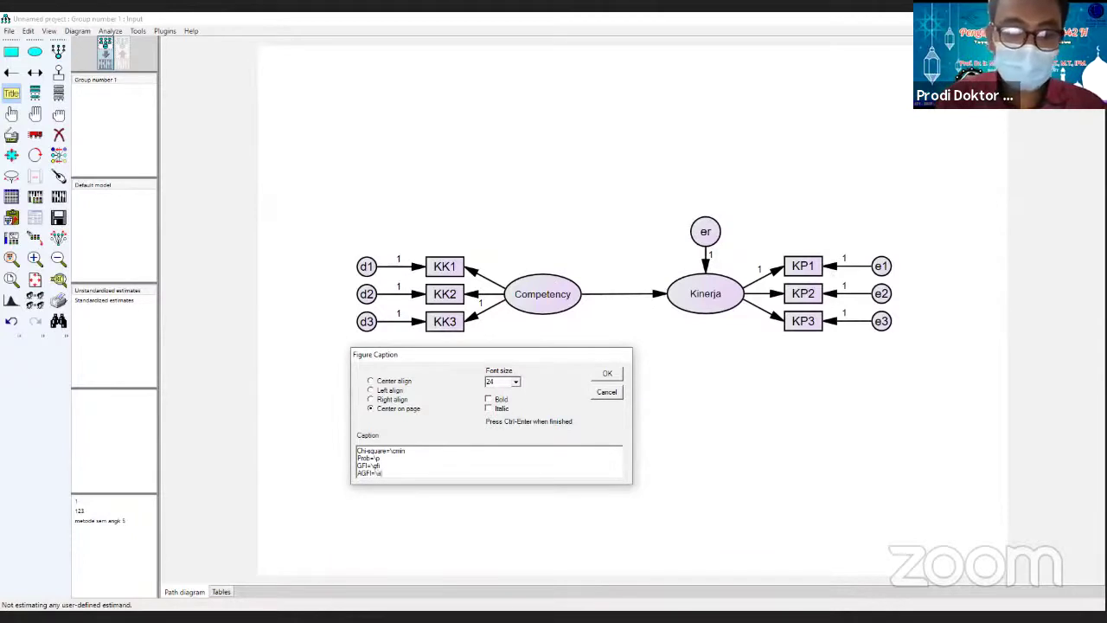
type("fi")
key("Return")
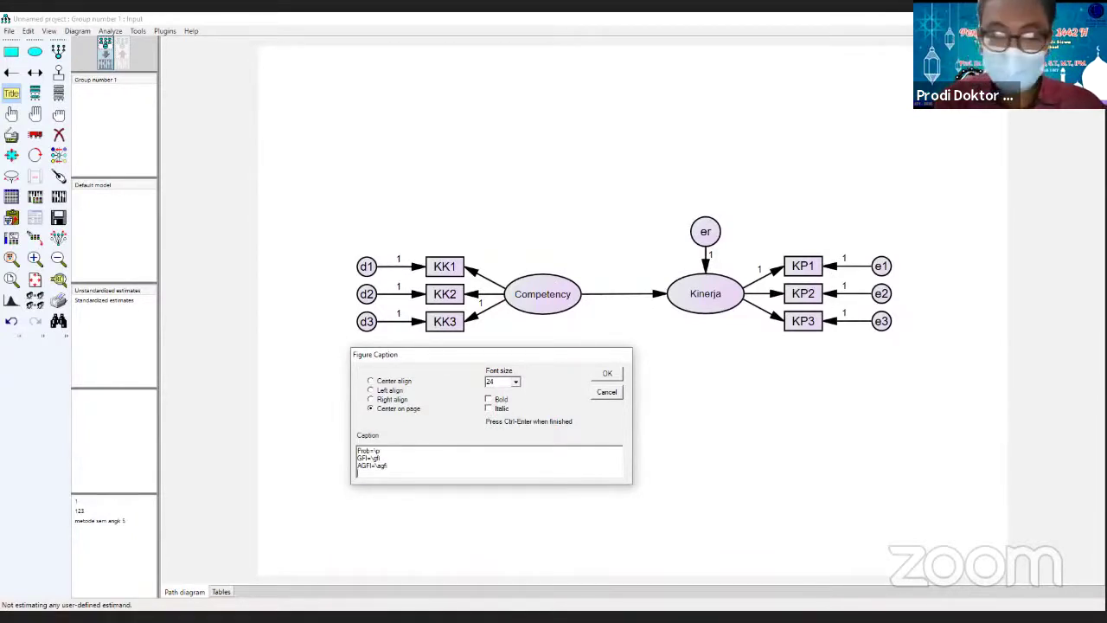
- Add the line CFI=\cfi below the AGFI line in the figure caption
type("CFI=")
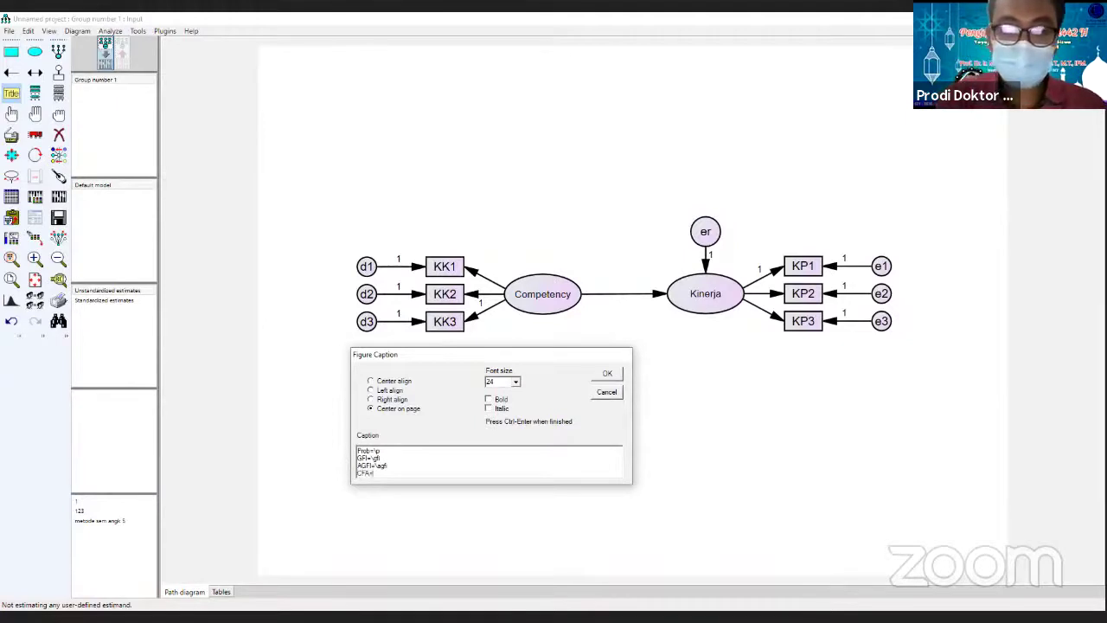
type("\\")
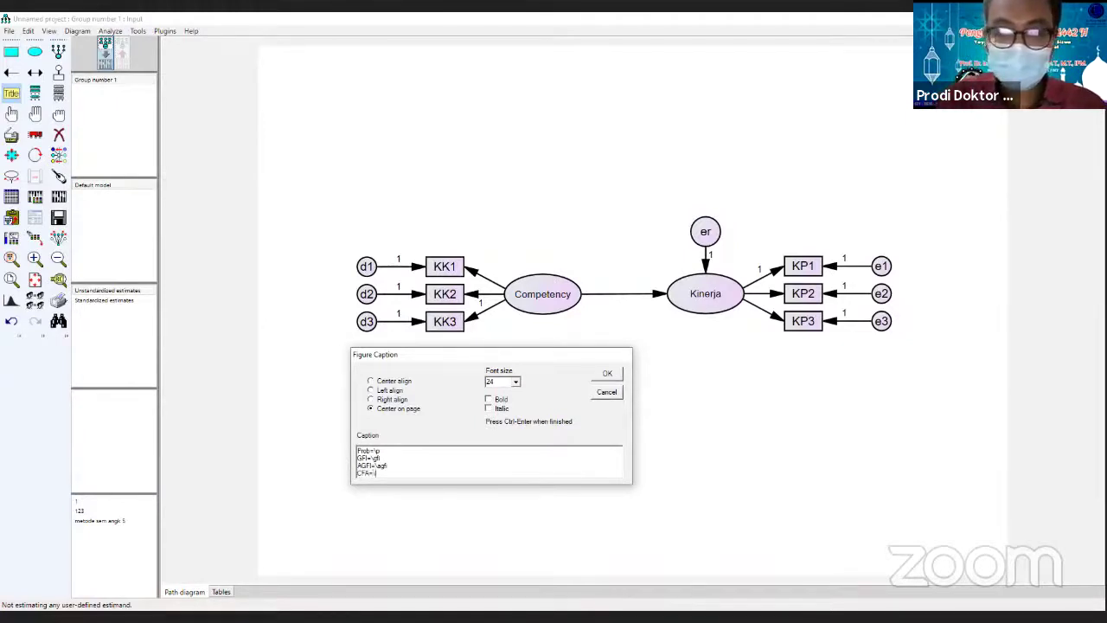
type("cfi")
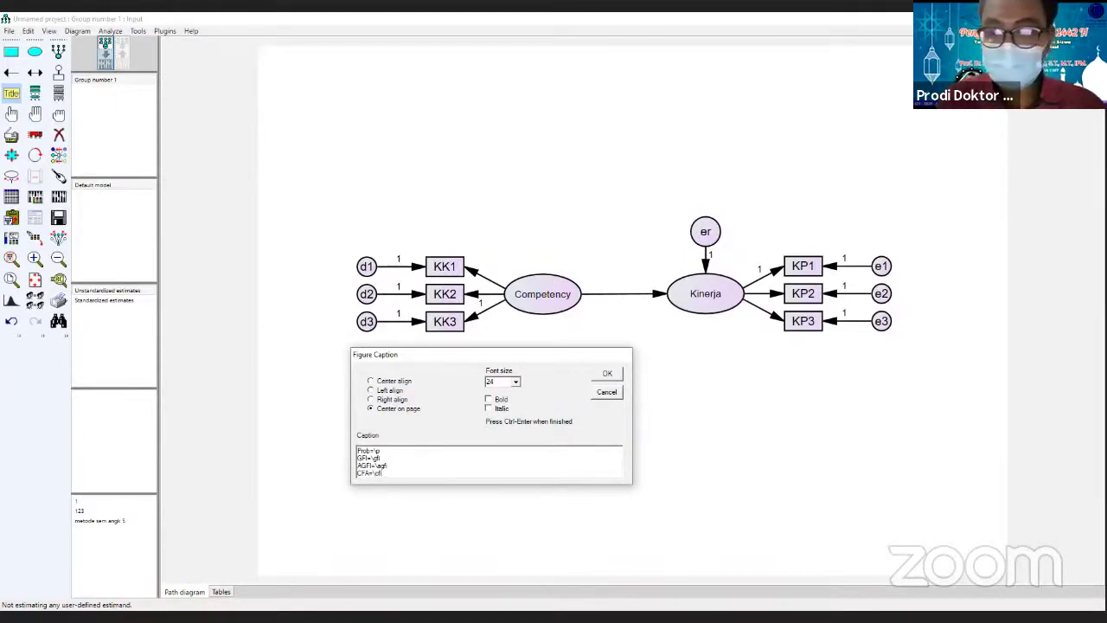
key("Return")
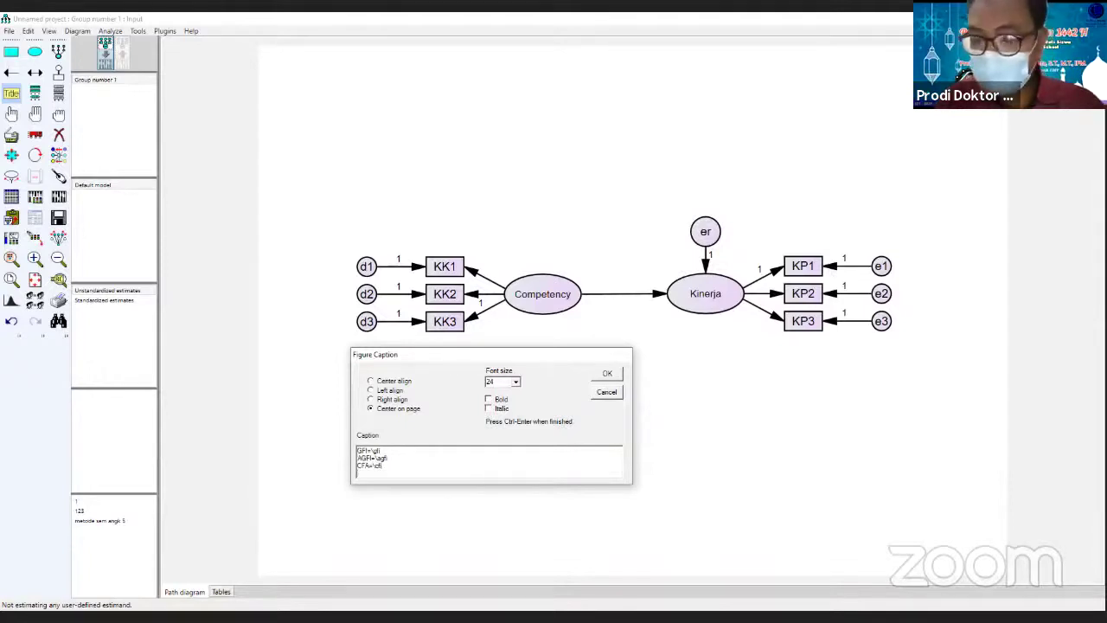
key("BackSpace")
key("BackSpace")
key("BackSpace")
key("BackSpace")
key("BackSpace")
key("BackSpace")
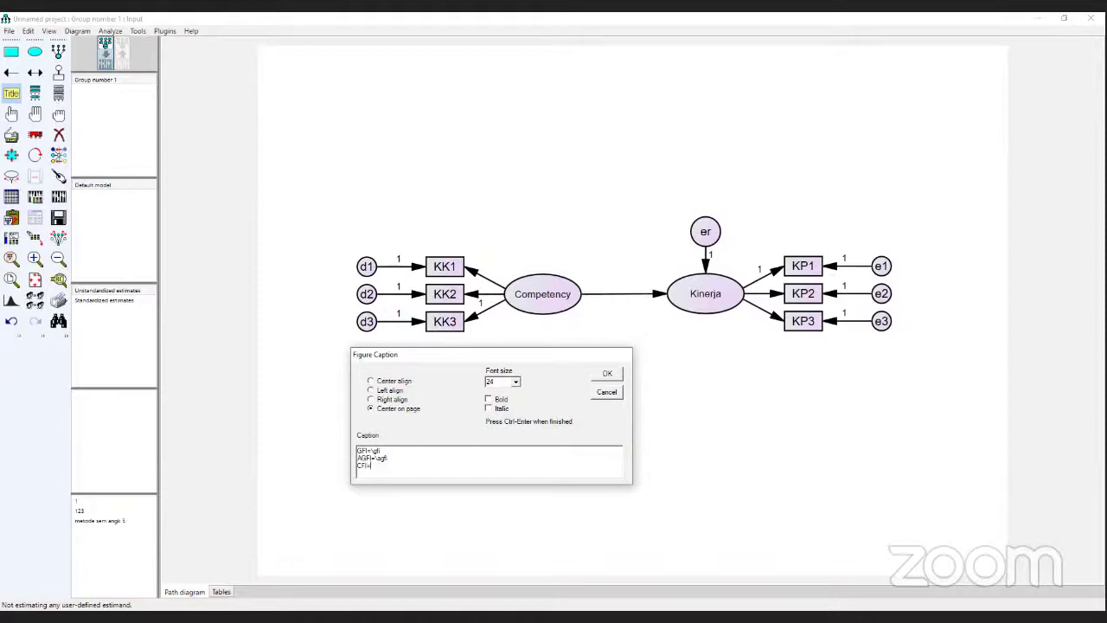
type("=\\cfi ")
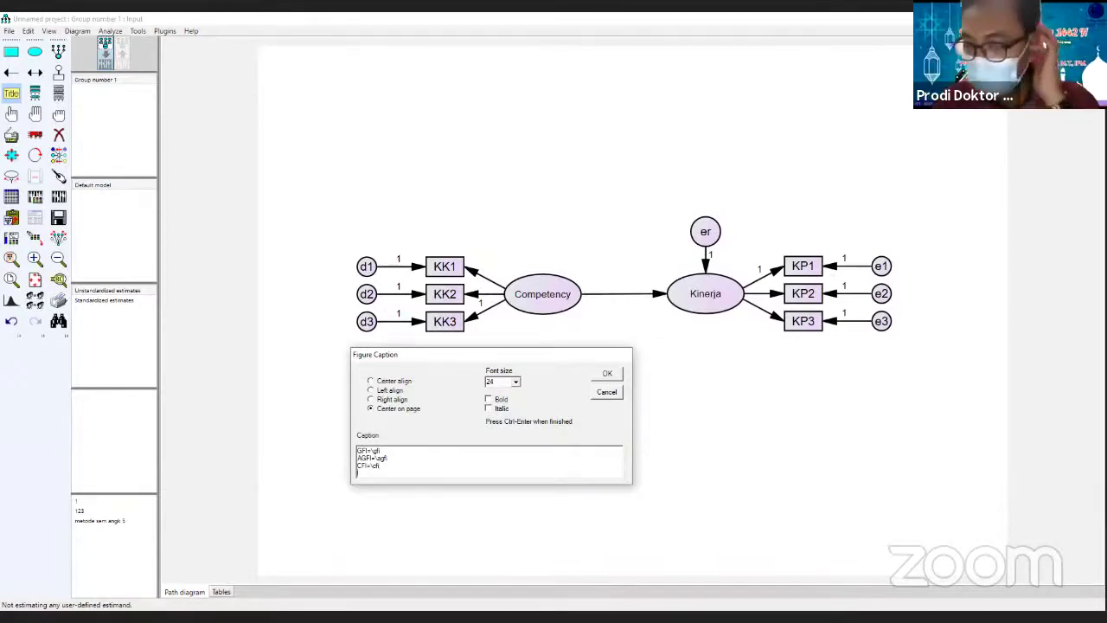
- Add the lines TLI=\tli and NFI=\nfi to the figure caption
type("TLI")
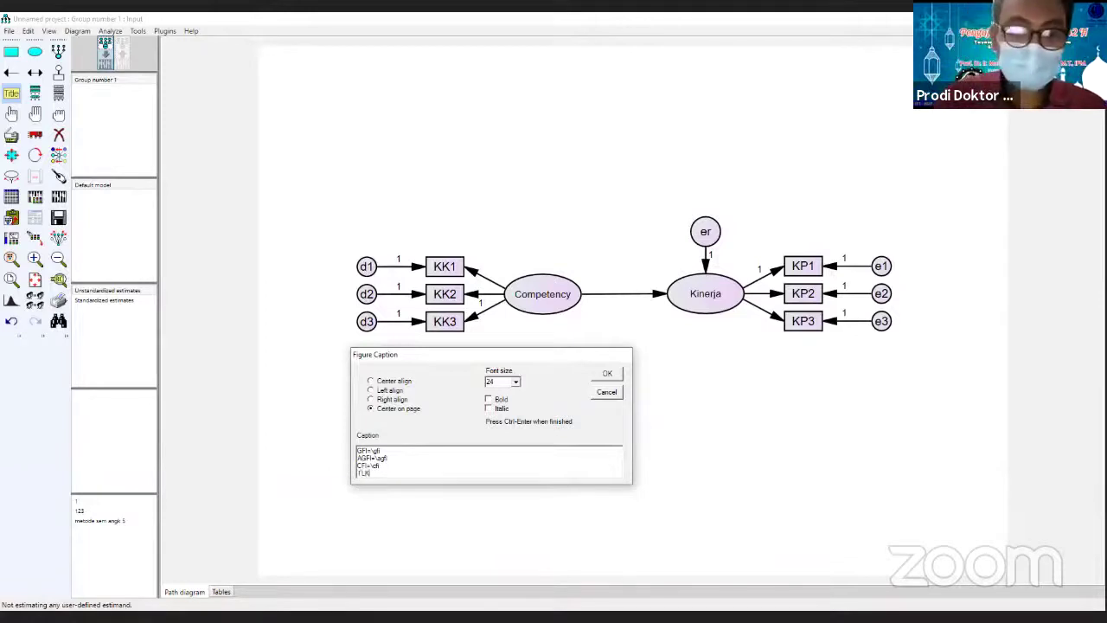
key("BackSpace")
type("I=")
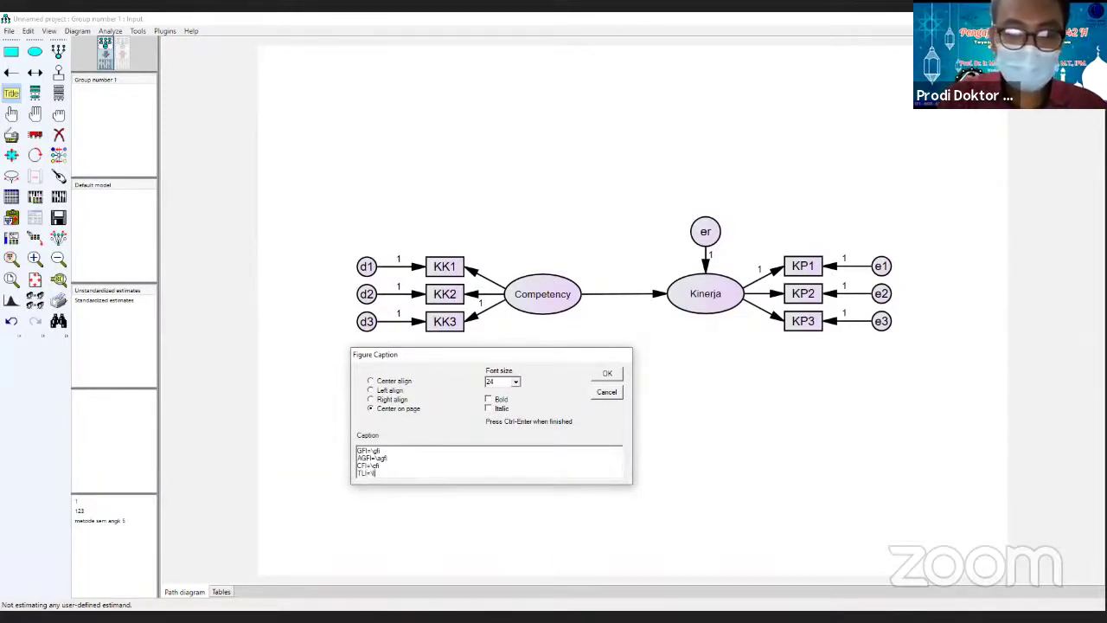
type("\\tli")
key("Return")
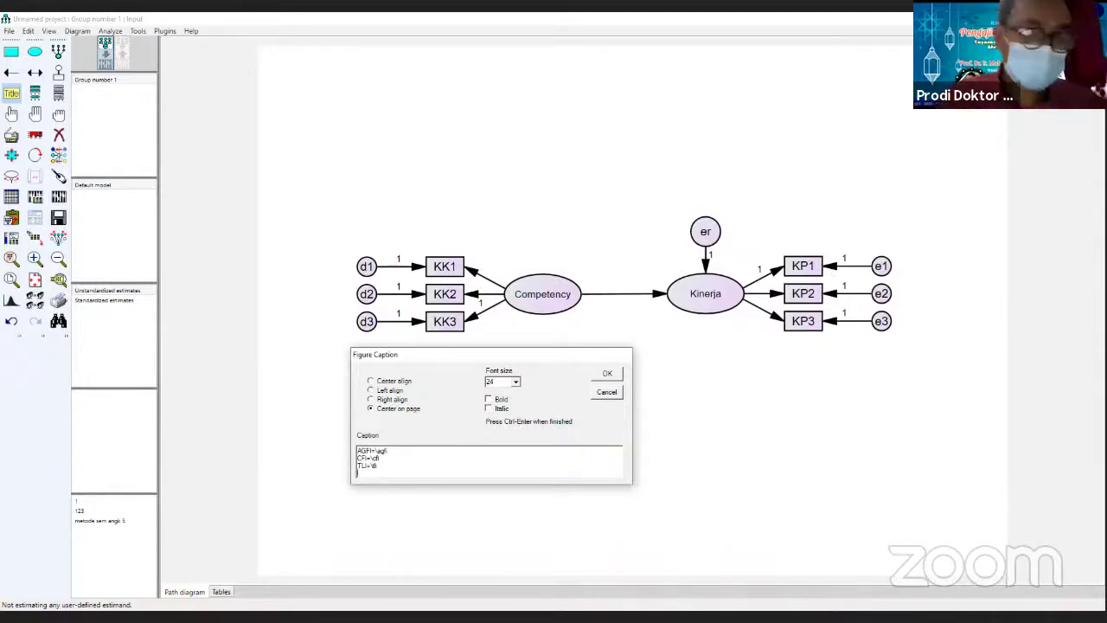
type("NFI")
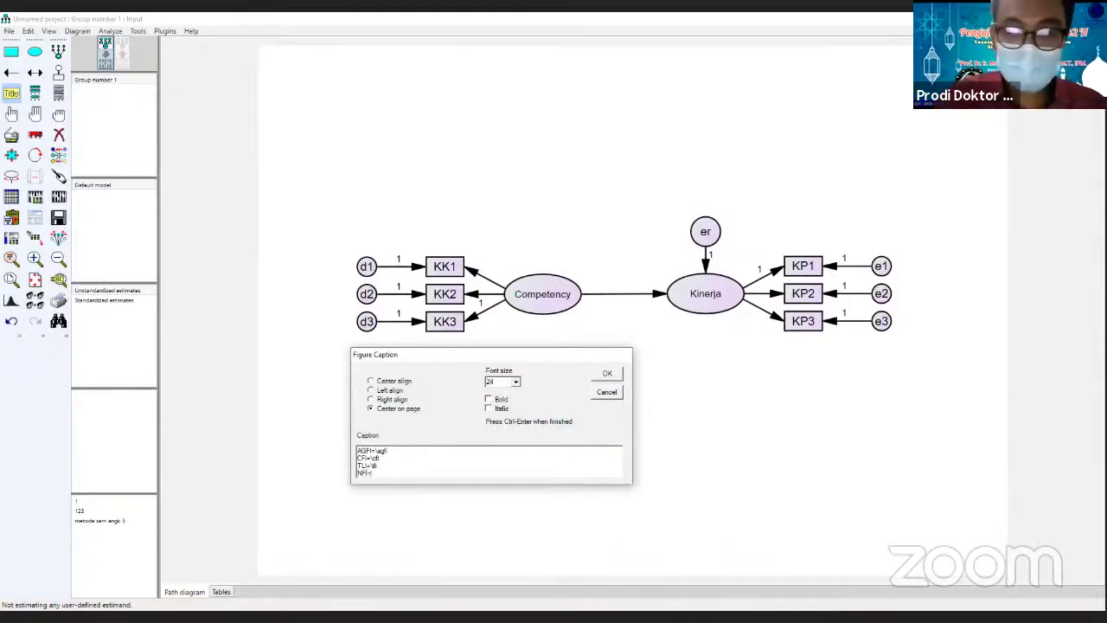
type("=\\n")
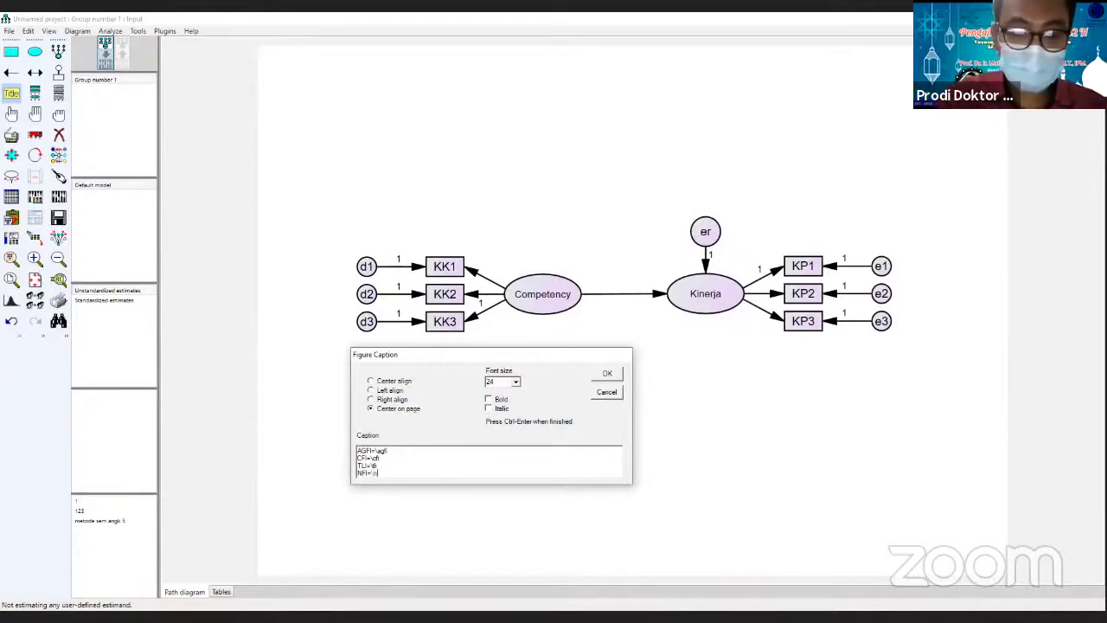
type("fi")
key("Return")
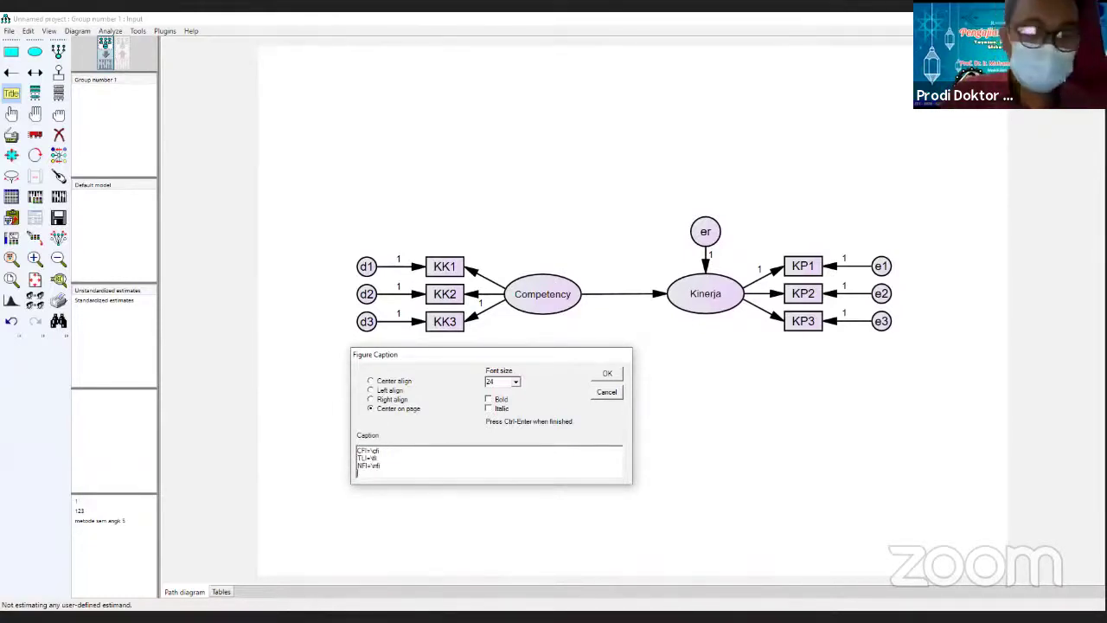
- Add the line CMIN/DF=\cmindf below the NFI line in the figure caption
type("CMIN")
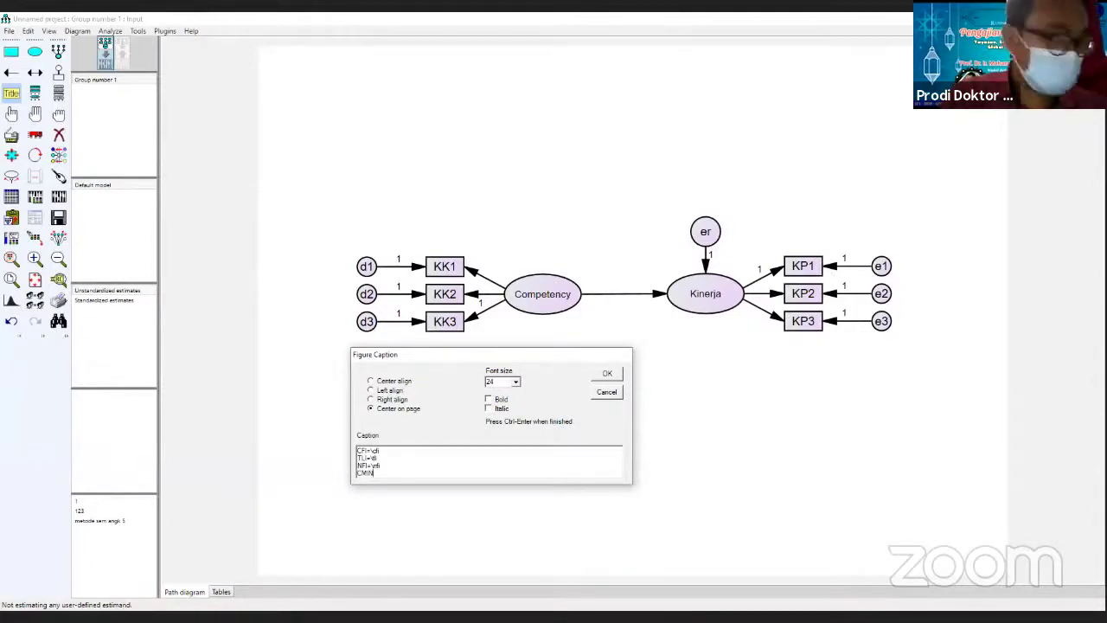
type("/DF")
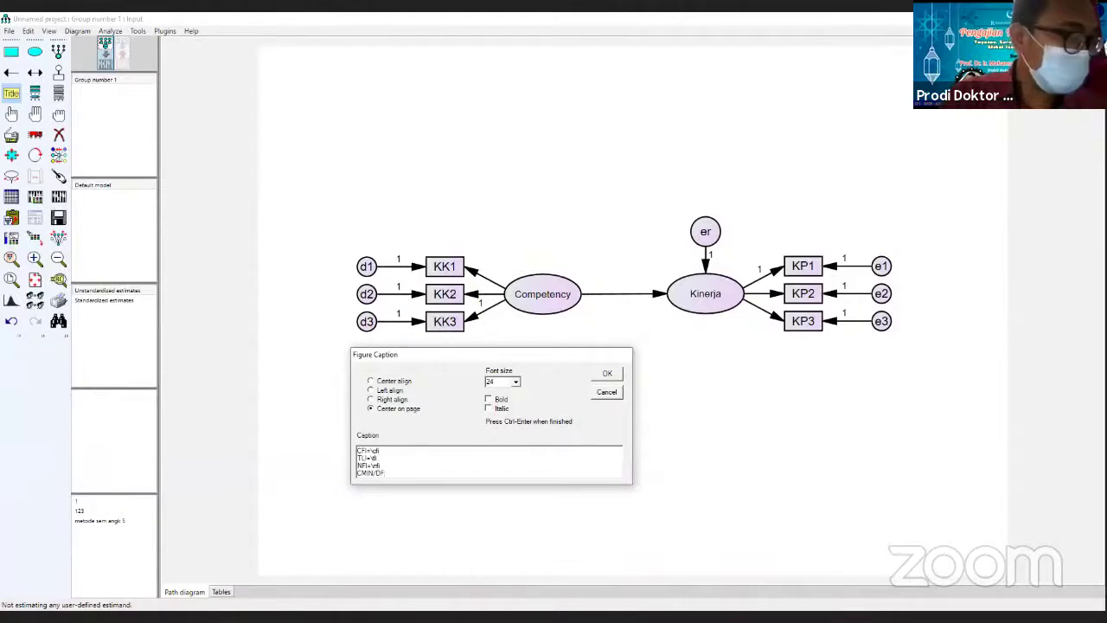
type("=\\")
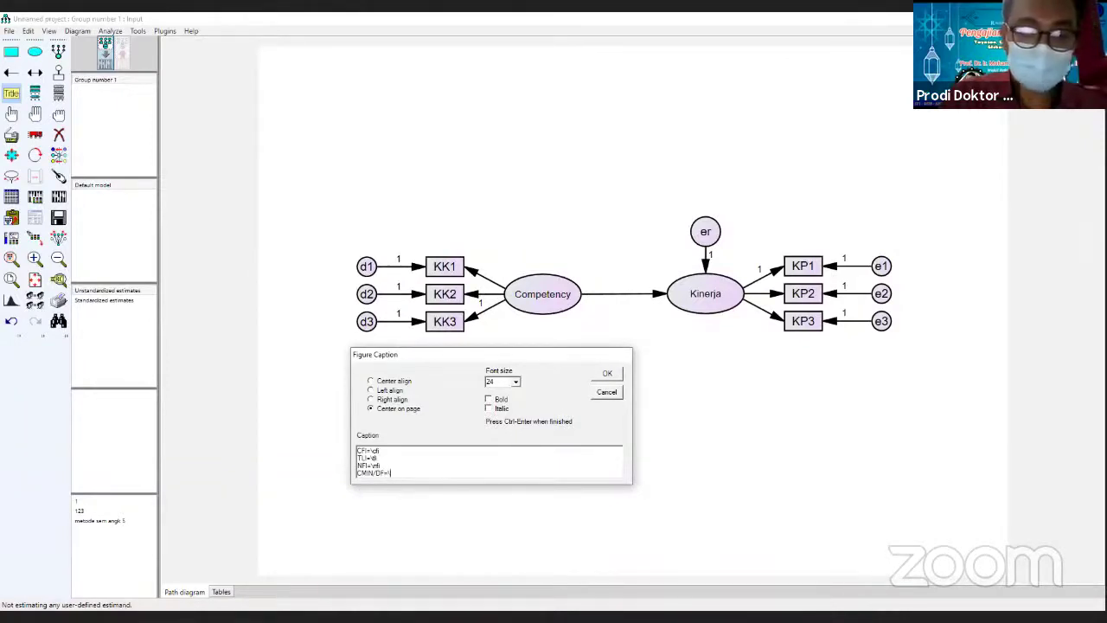
type("cmin")
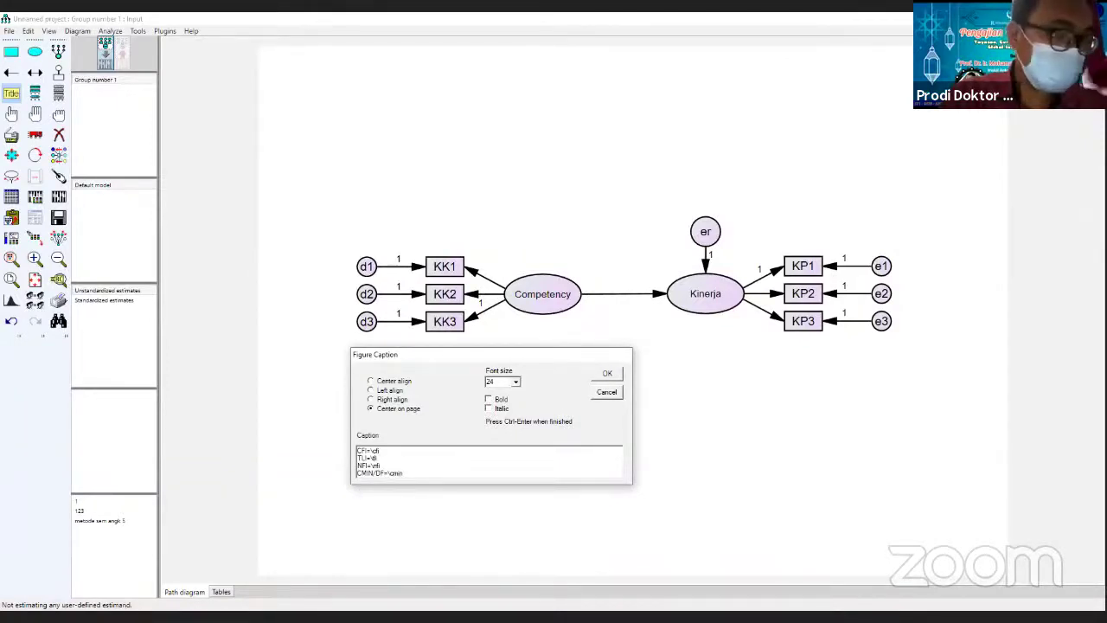
type("df")
key("Return")
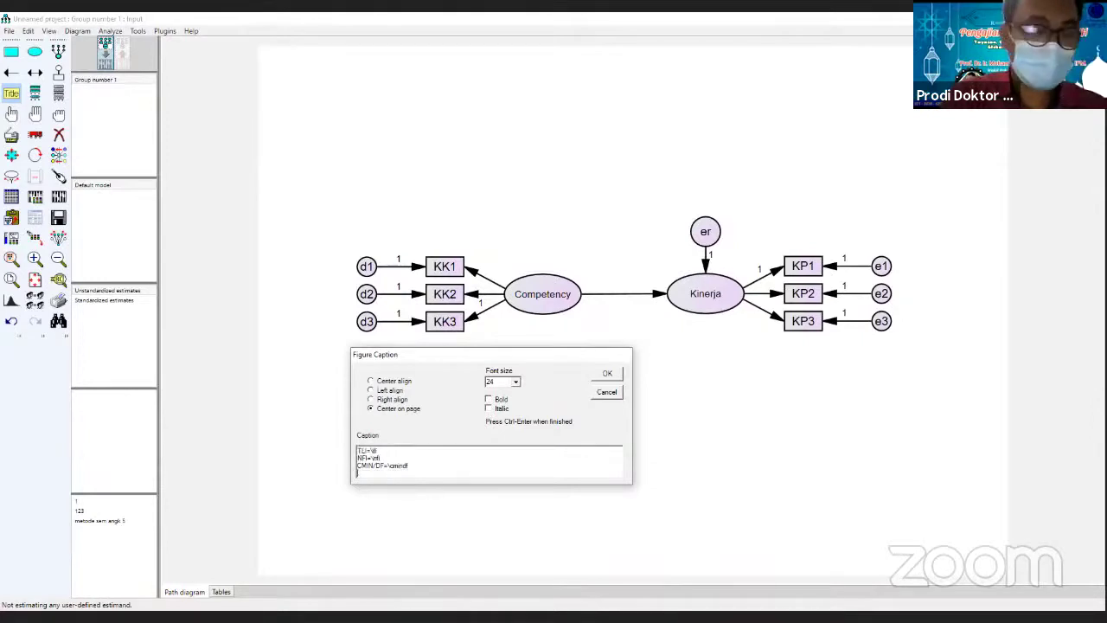
- Add the line RMSEA=\rmsea below the CMIN/DF line in the figure caption
type("RMSEA=")
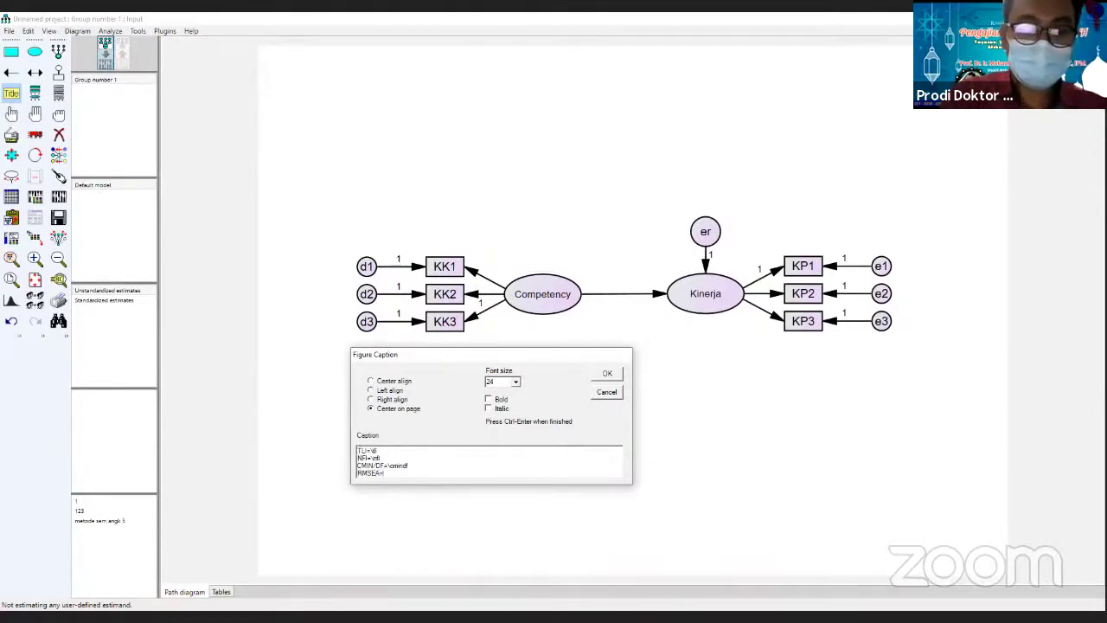
type("\\")
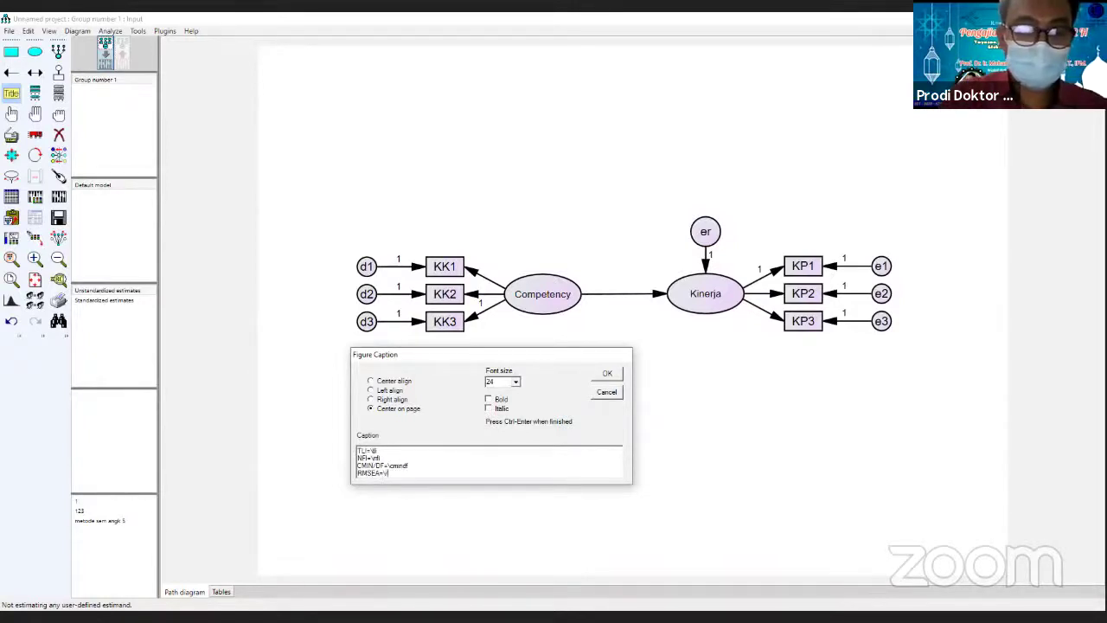
type("rmsea")
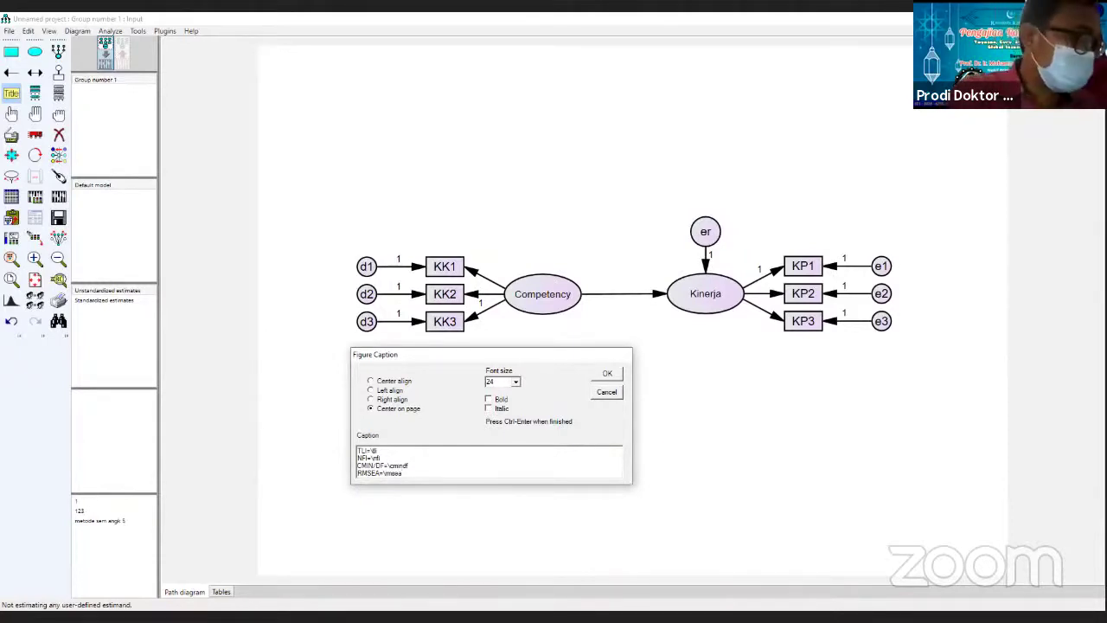
key("Return")
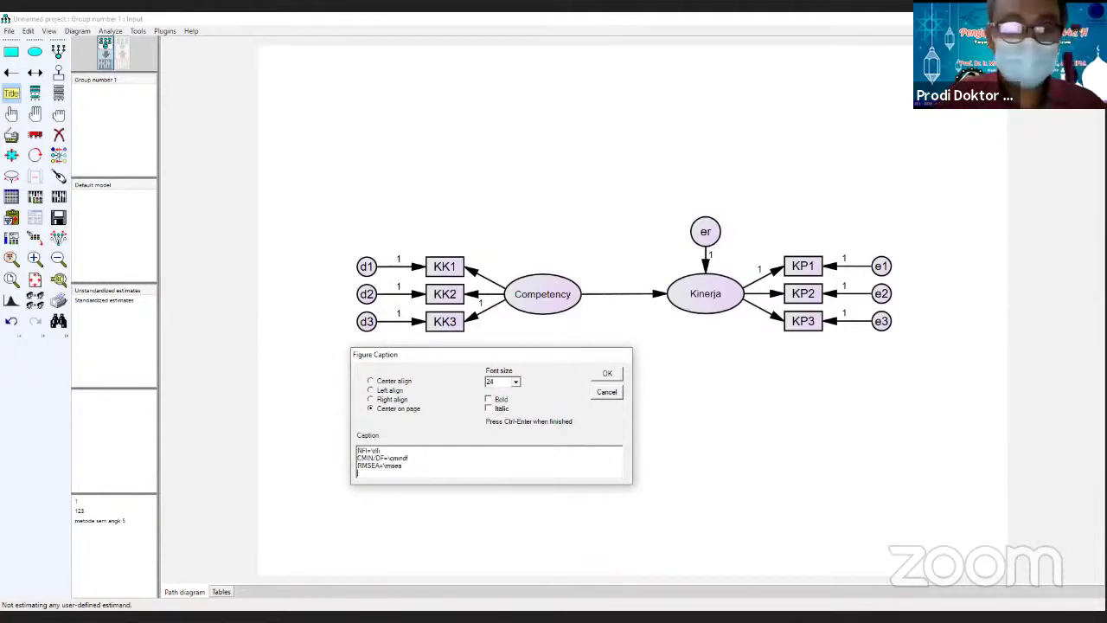
- Add the line RMR=\rmr below the RMSEA line and place the completed figure caption on the diagram
type("R")
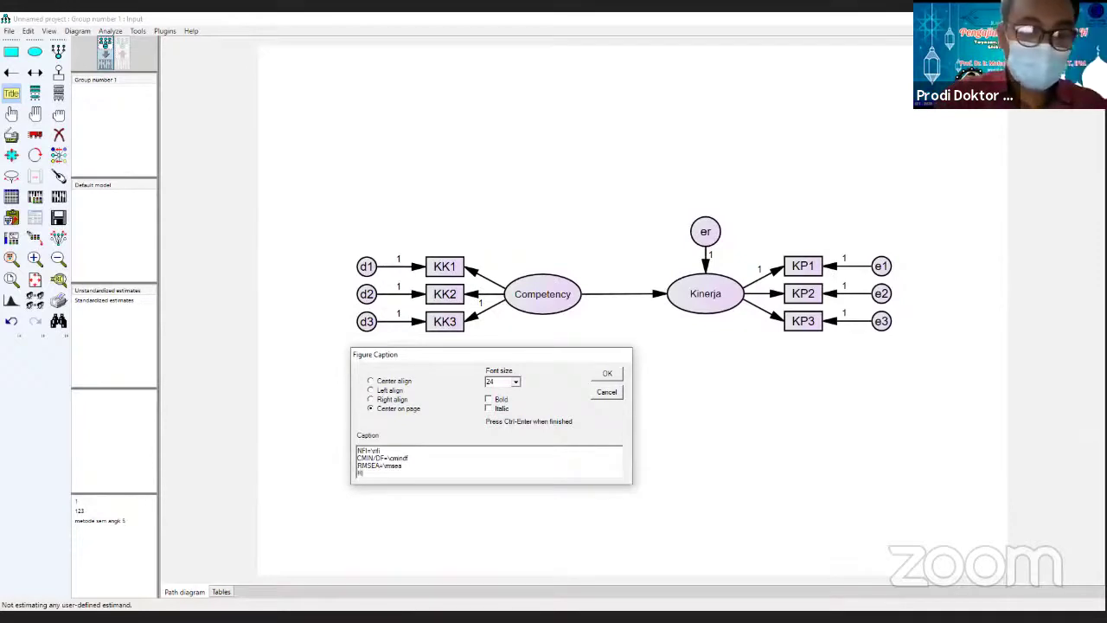
type("MR=")
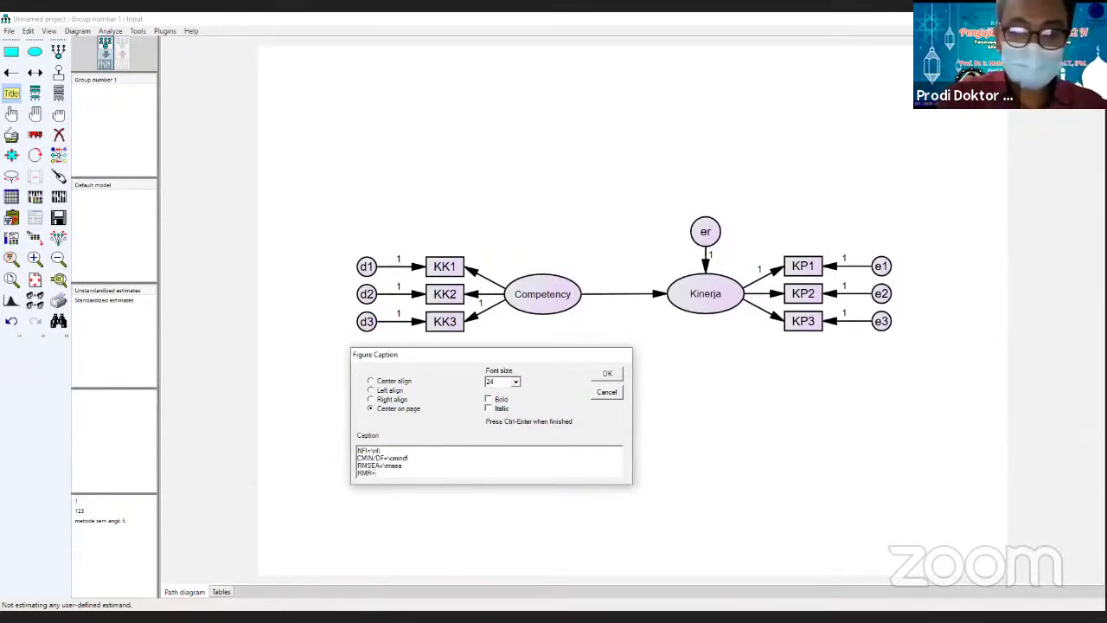
type("\\rmr")
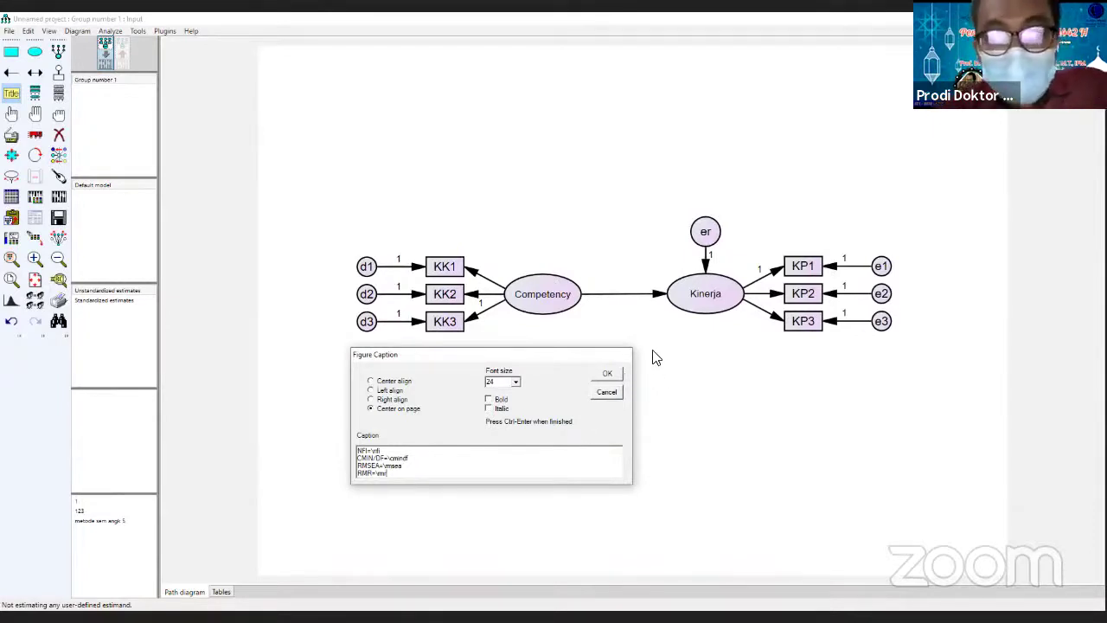
left_click(607, 379)
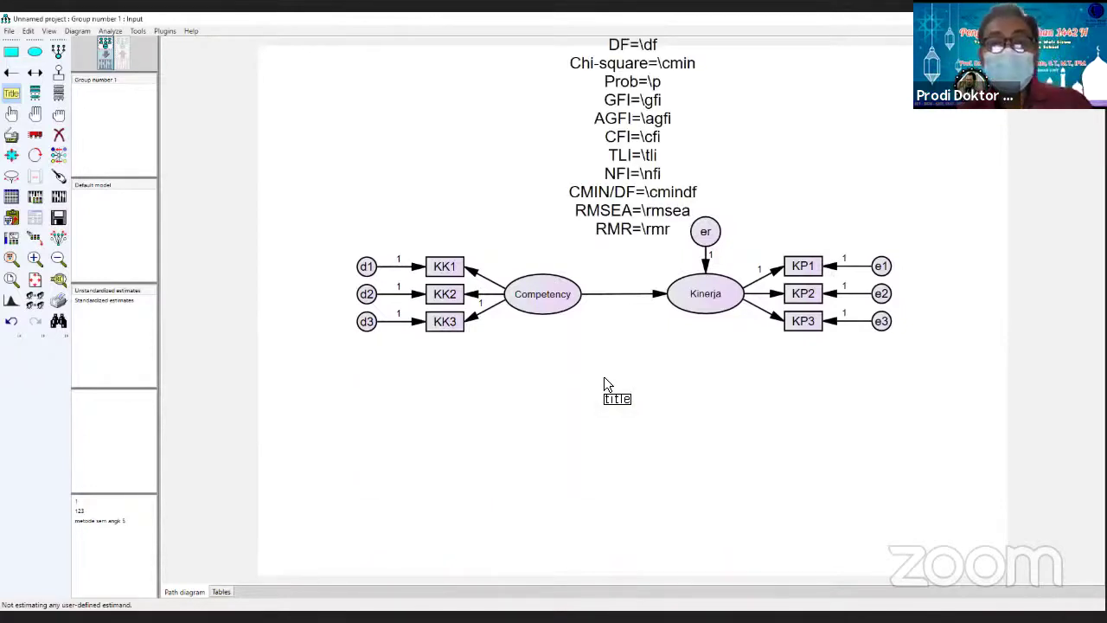
- Set the alignment of the fit statistics caption to Left align in its object properties
right_click(631, 191)
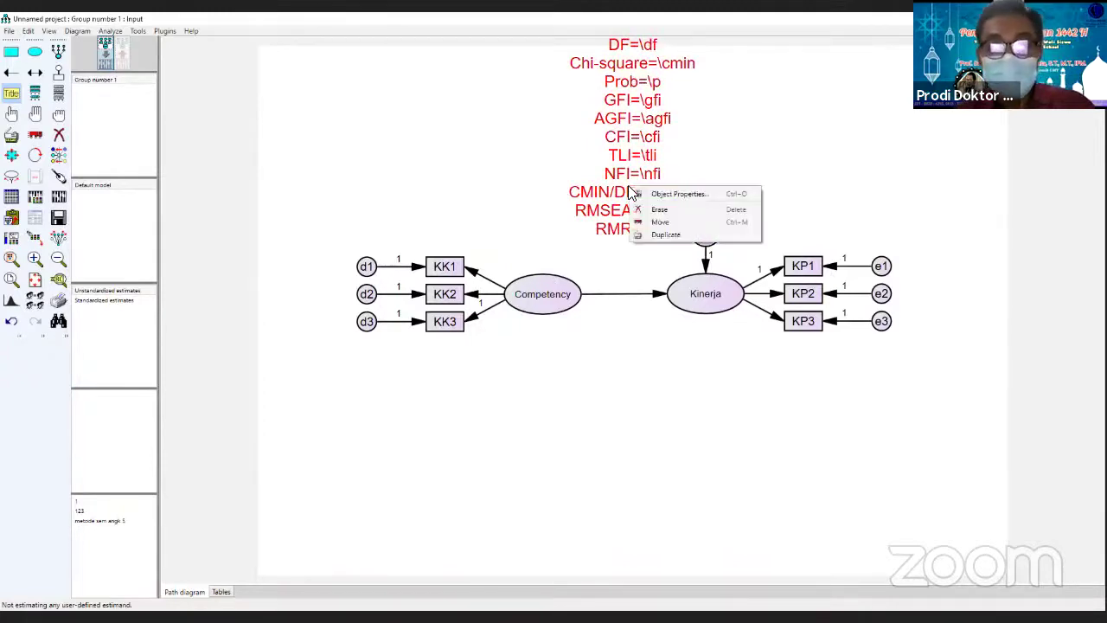
left_click(666, 195)
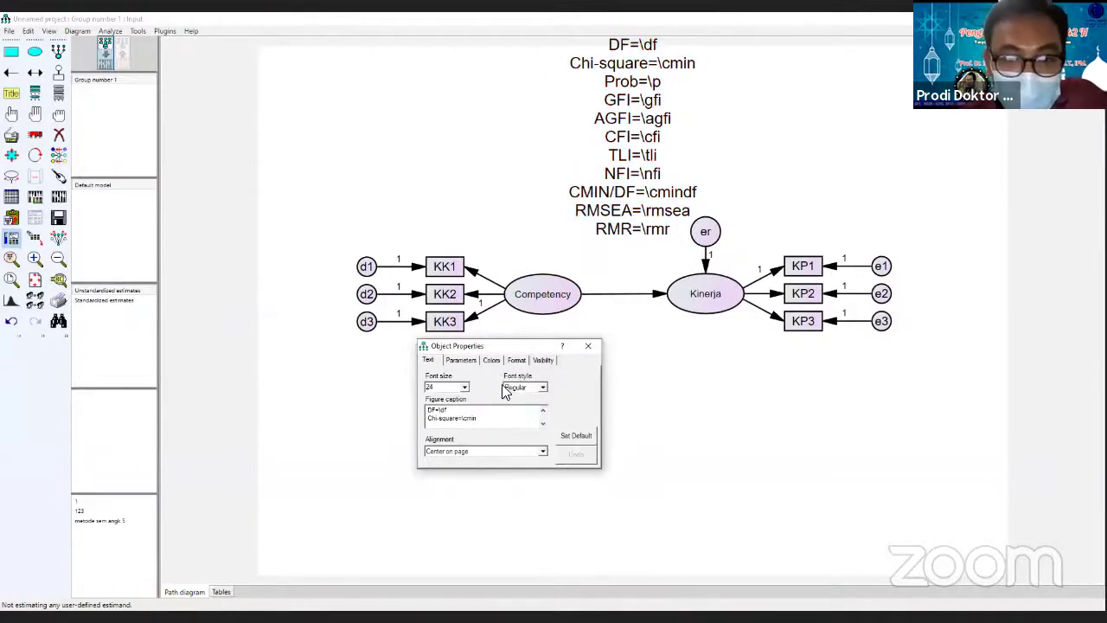
left_click(543, 451)
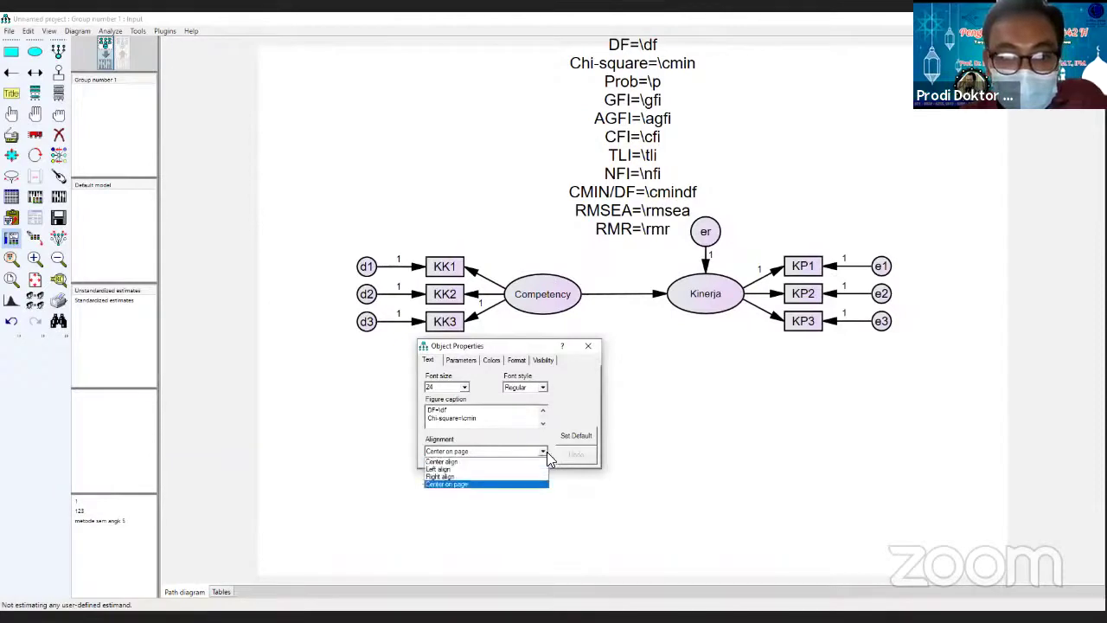
left_click(501, 469)
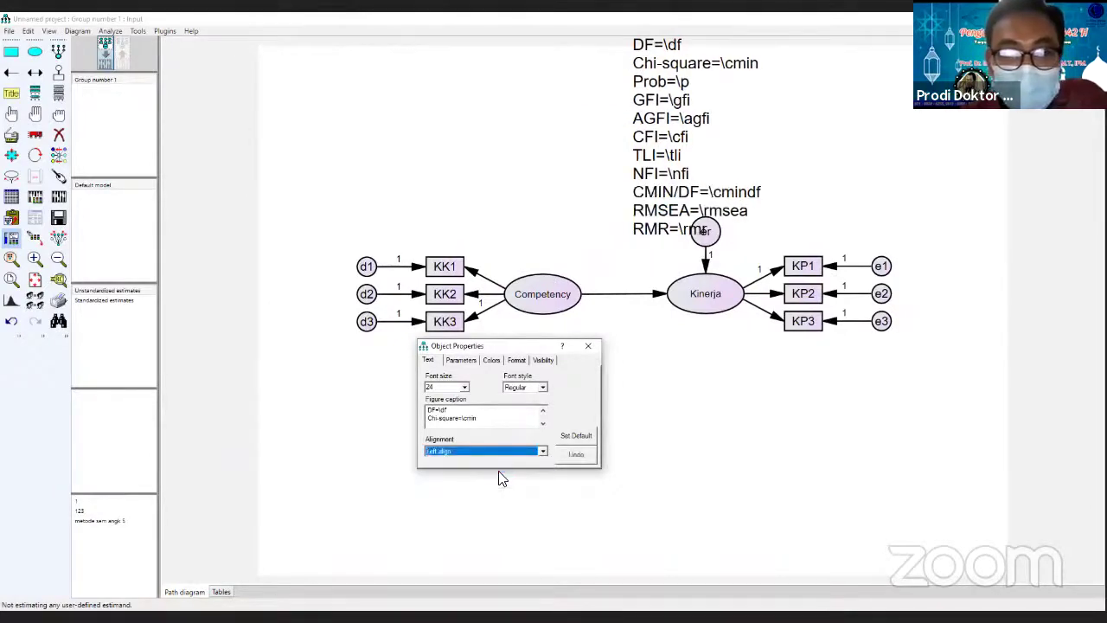
- Set the fit statistics caption's font size to 20
left_click(466, 389)
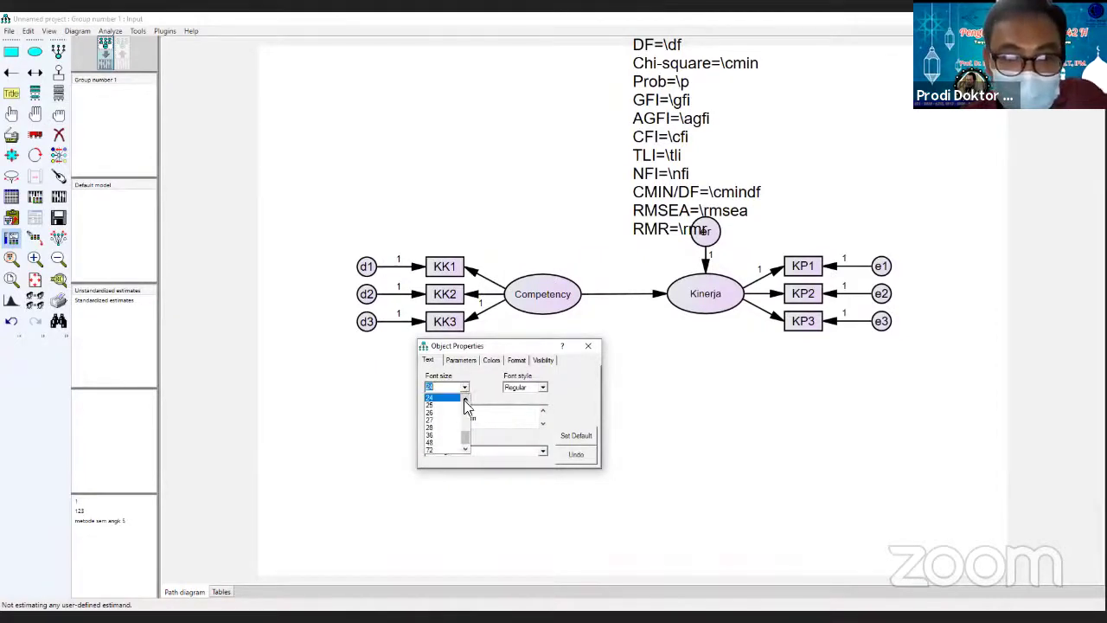
left_click(465, 401)
left_click(464, 401)
left_click(465, 401)
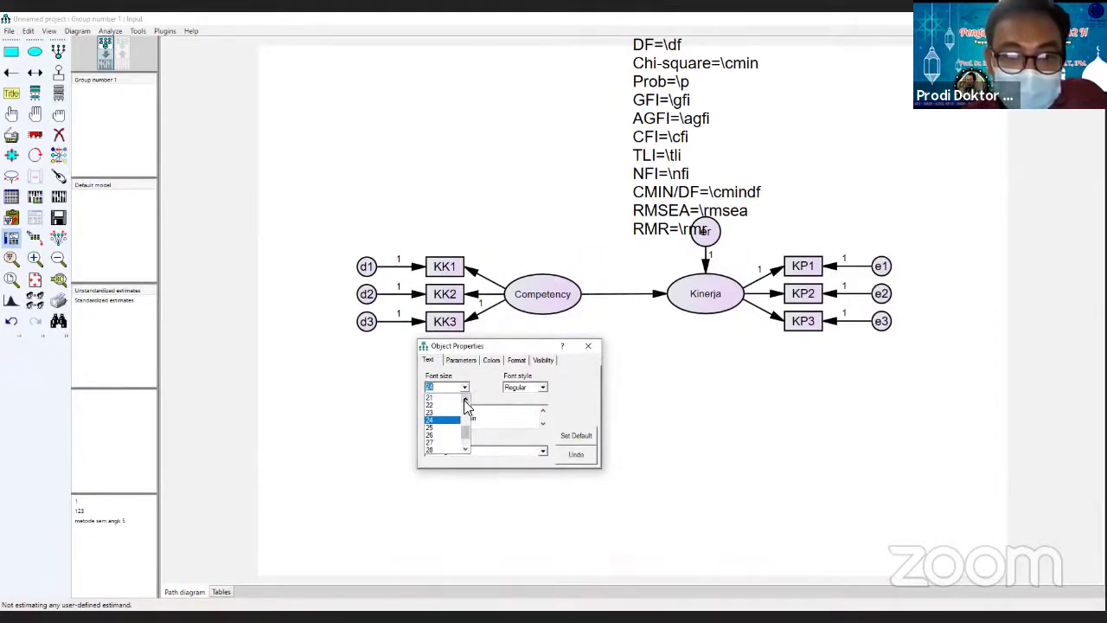
left_click(464, 399)
left_click(464, 399)
left_click(437, 405)
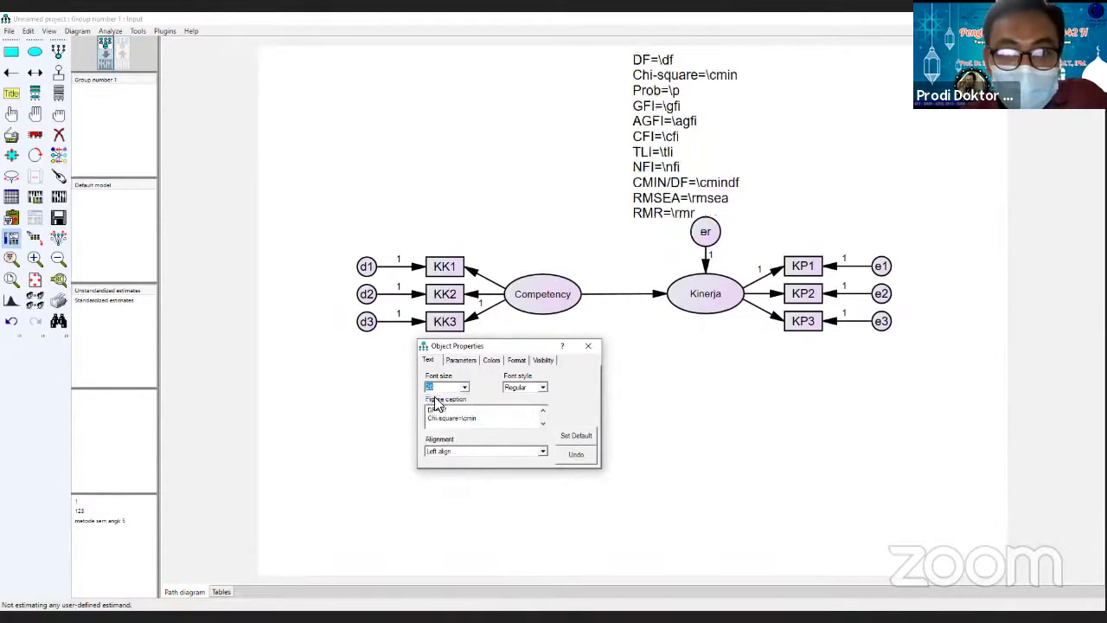
- Reduce the fit statistics caption's font size to 18 and close its object properties
left_click(464, 386)
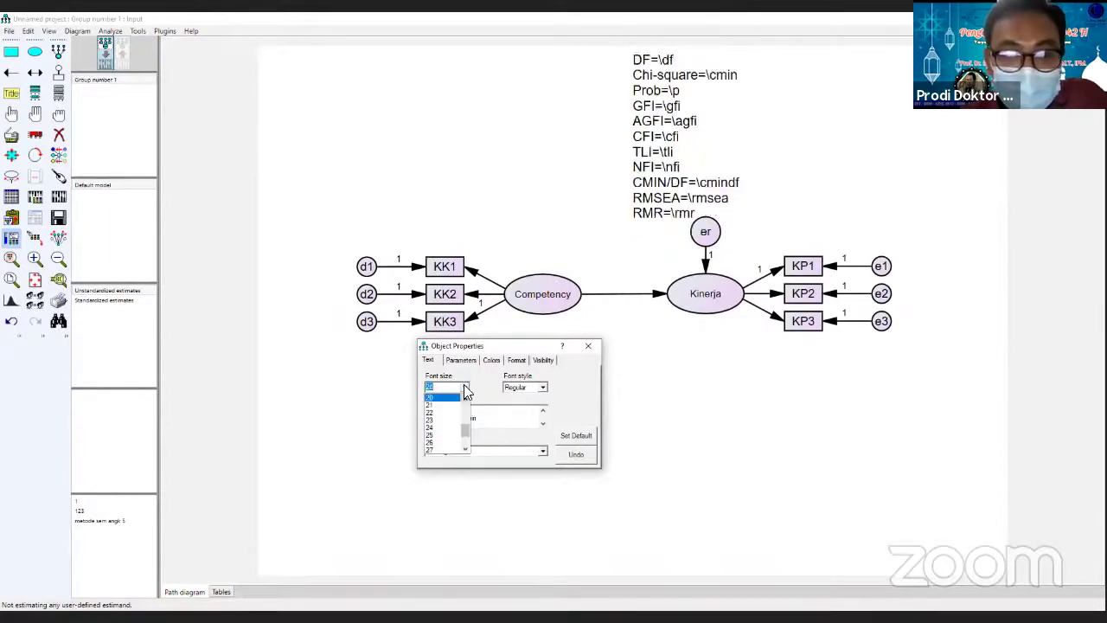
left_click(464, 398)
left_click(464, 398)
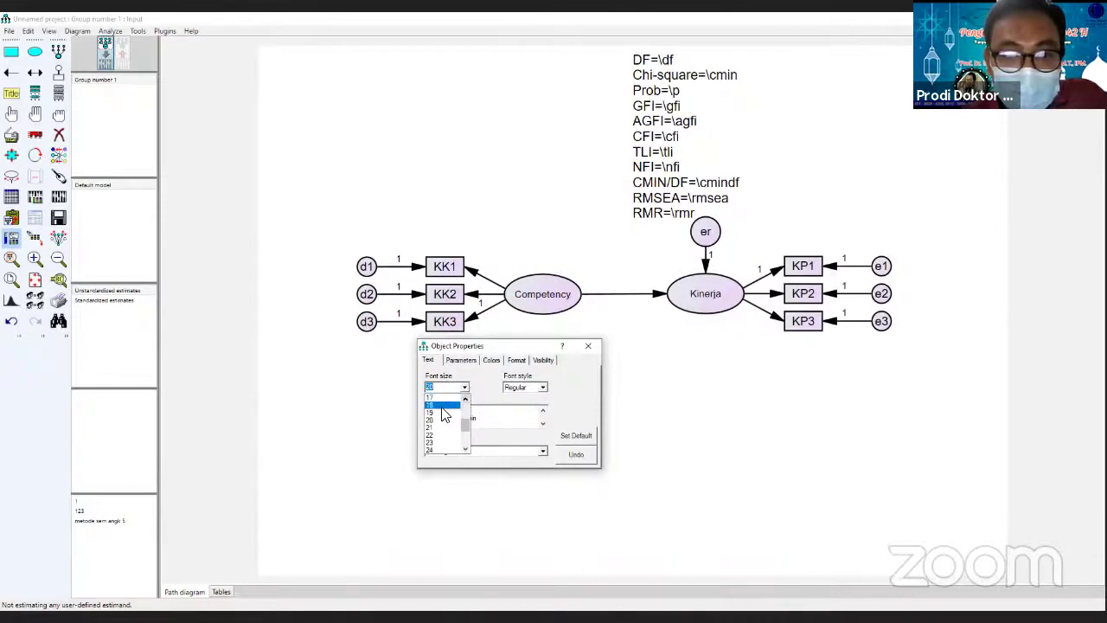
left_click(443, 406)
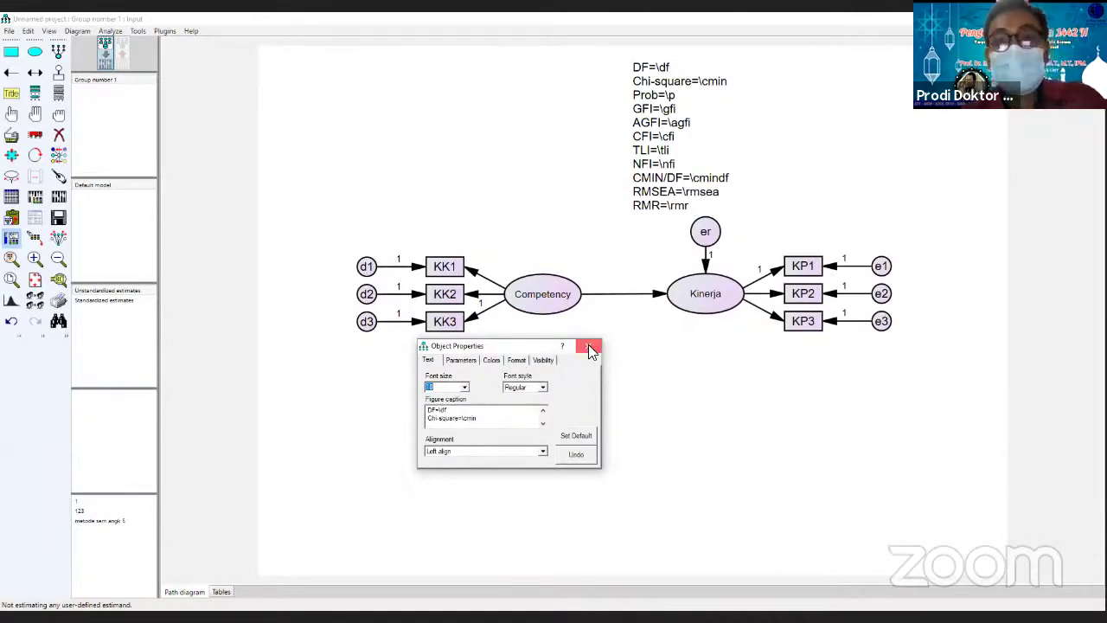
left_click(588, 347)
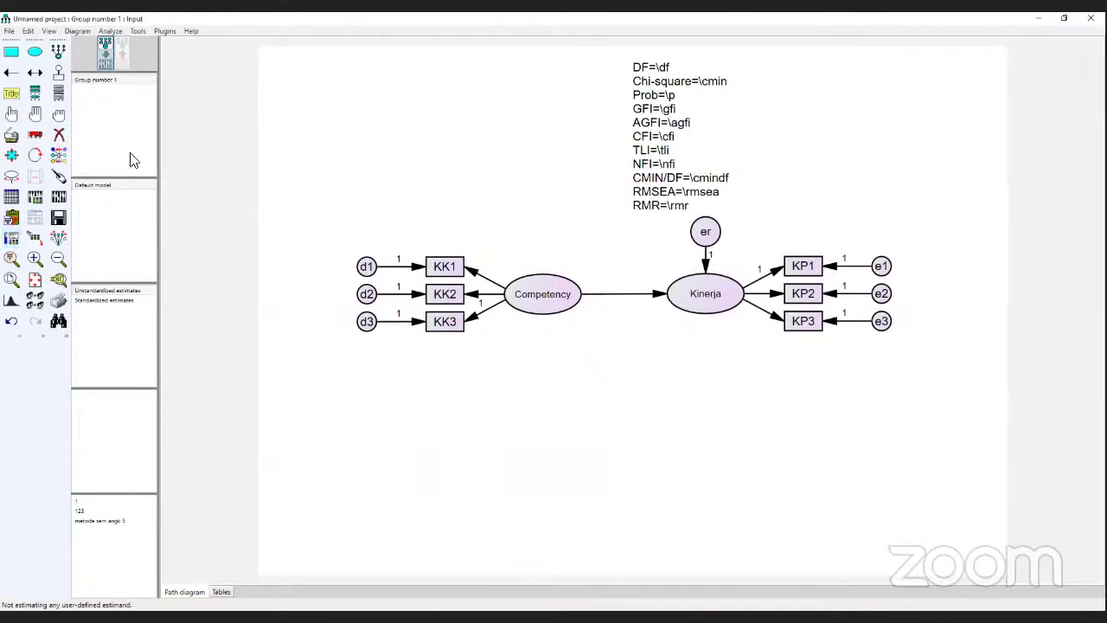
- Move the fit statistics caption below the path between Competency and Kinerja, and copy its caption text from the object properties
left_click(34, 135)
left_click_drag(662, 97, 585, 387)
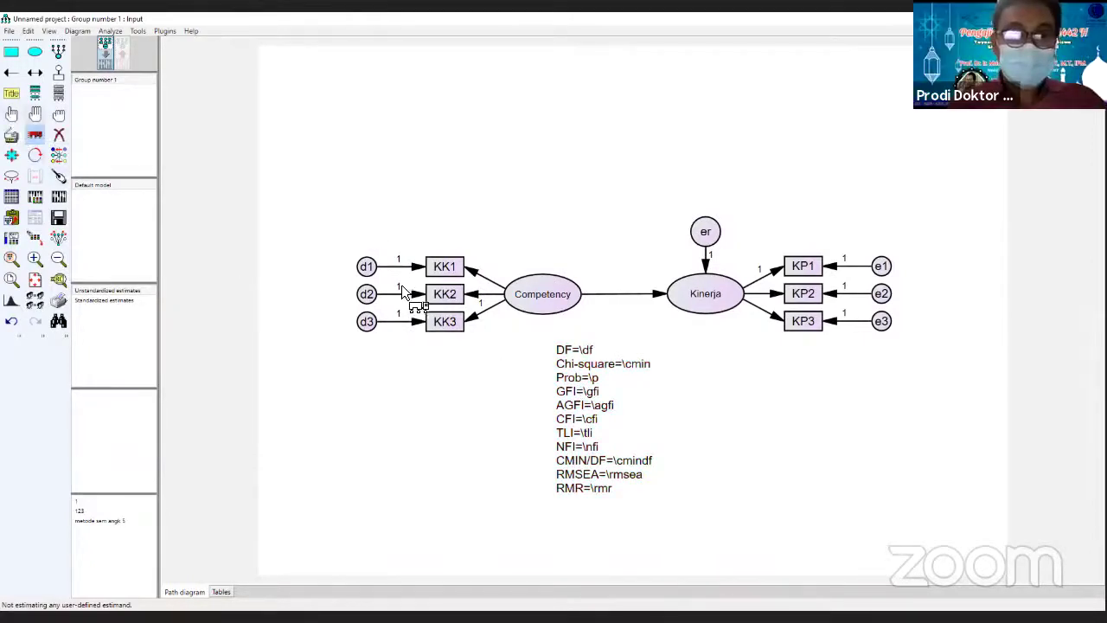
double_click(571, 370)
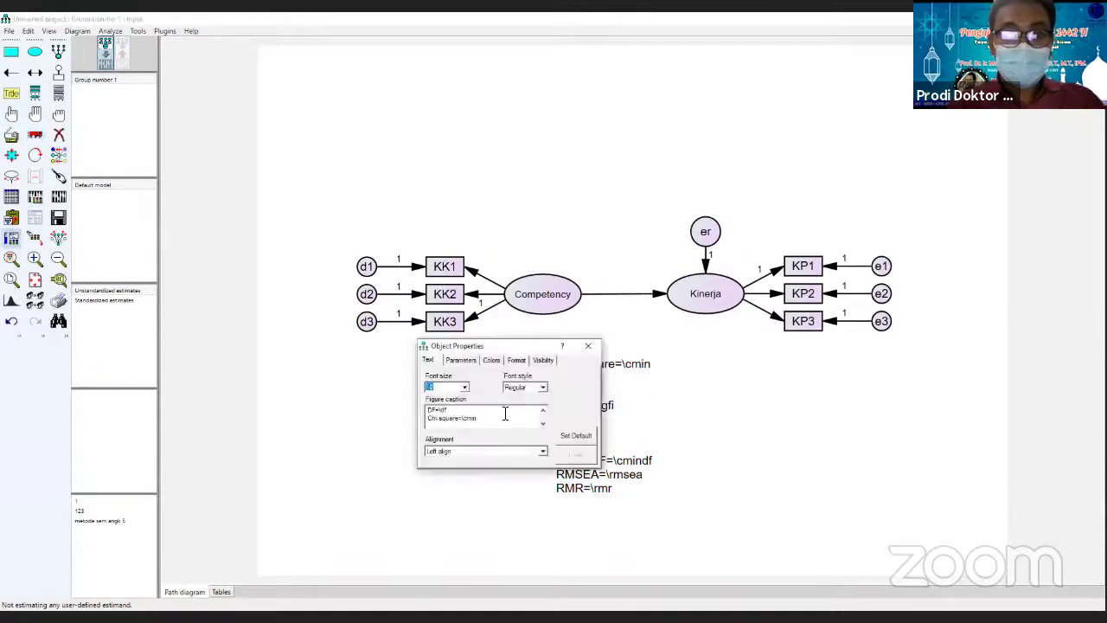
left_click_drag(426, 419, 507, 441)
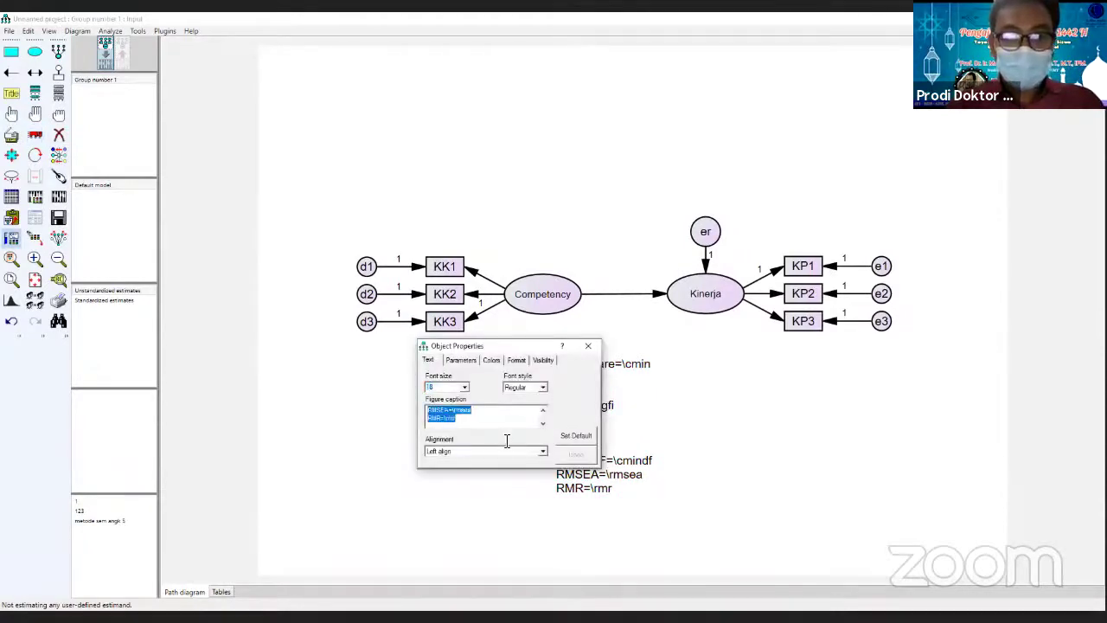
right_click(445, 419)
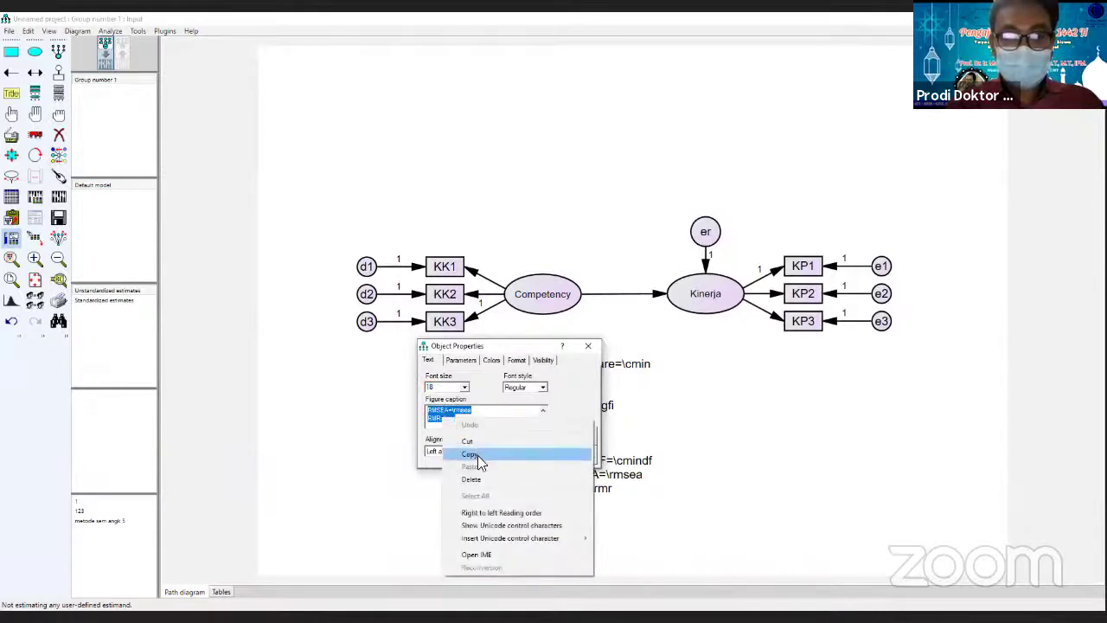
left_click(479, 457)
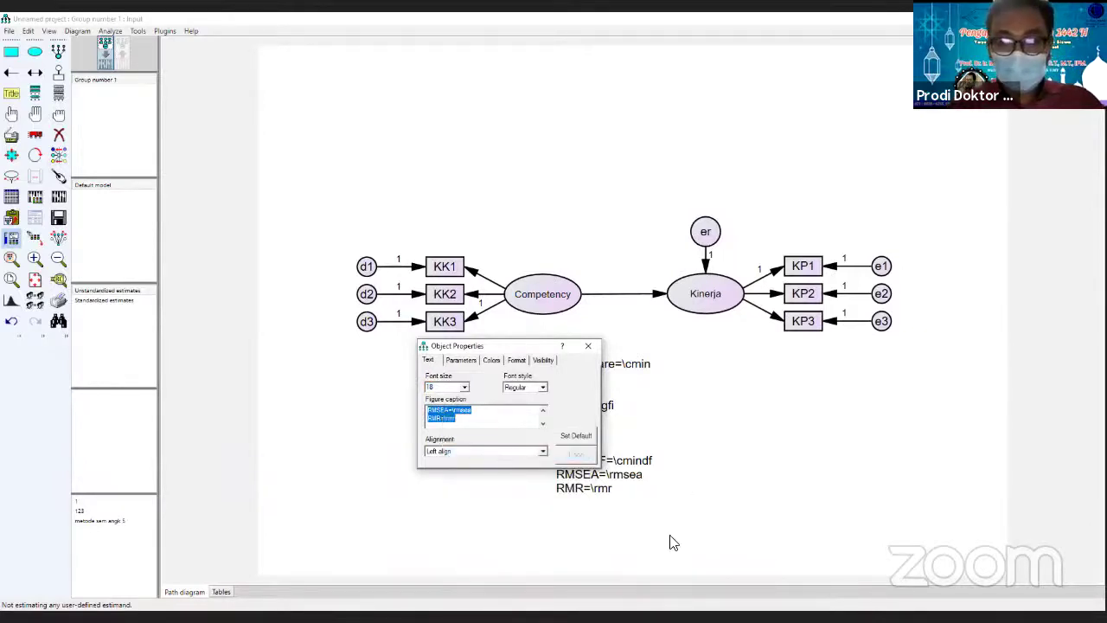
key("alt+Tab")
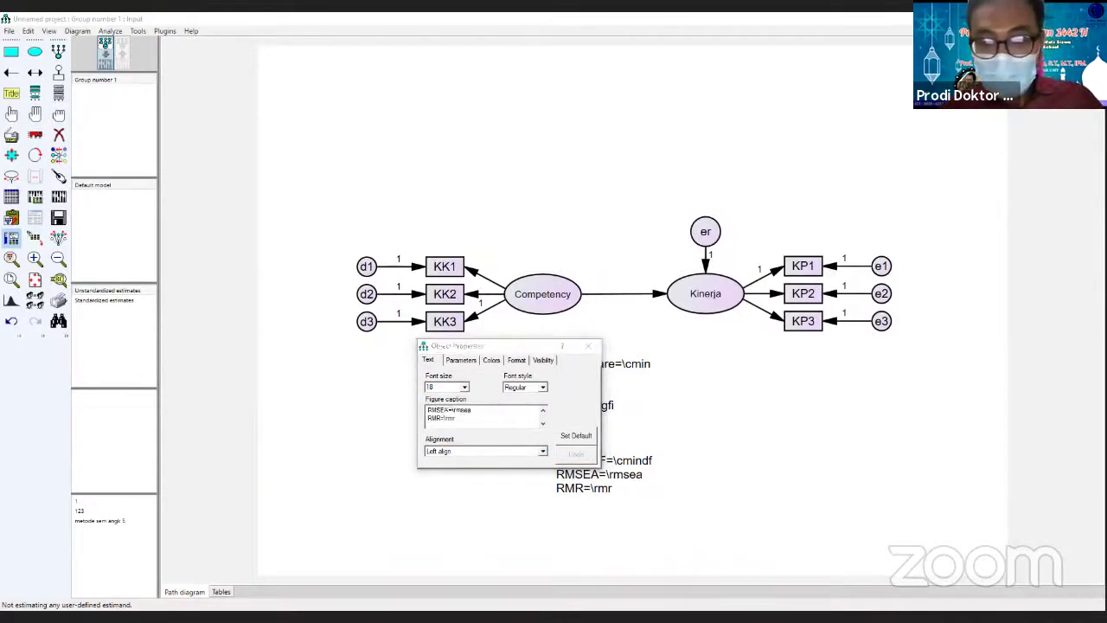
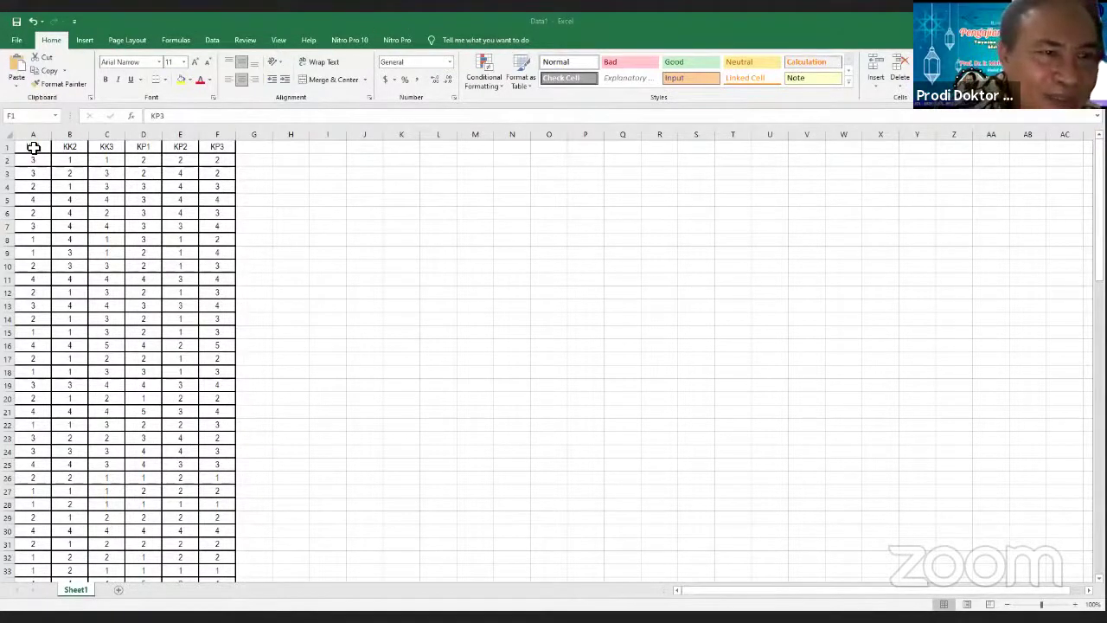
- In the Data1 workbook in Excel, check the indicator headers KK2, KK3, KP1, KP2 and KP3 in row 1
left_click(62, 147)
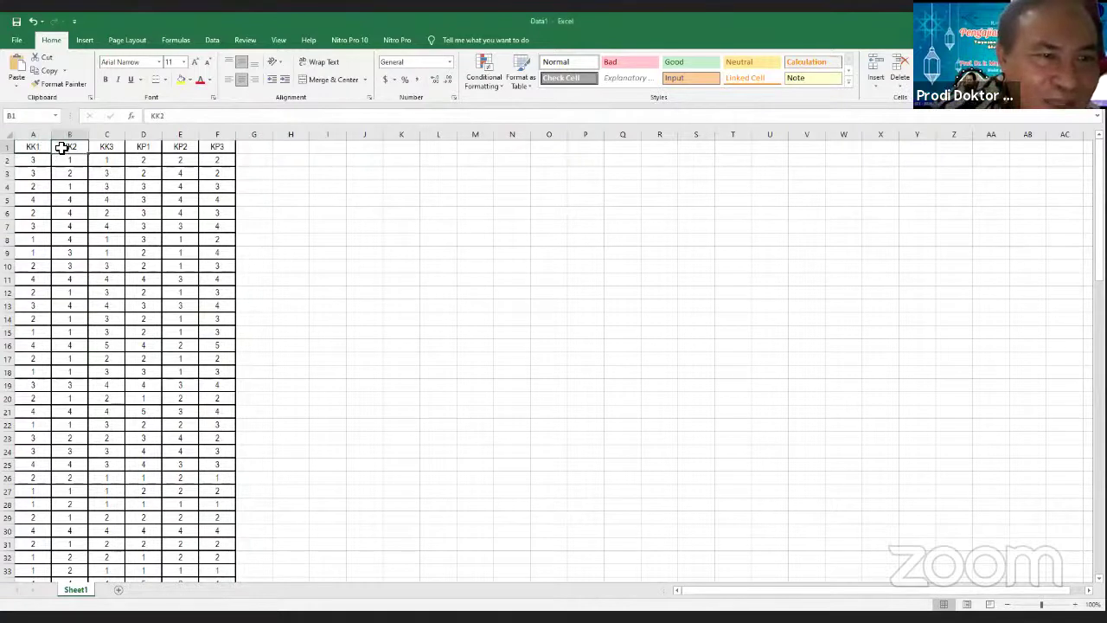
left_click(105, 146)
left_click(138, 146)
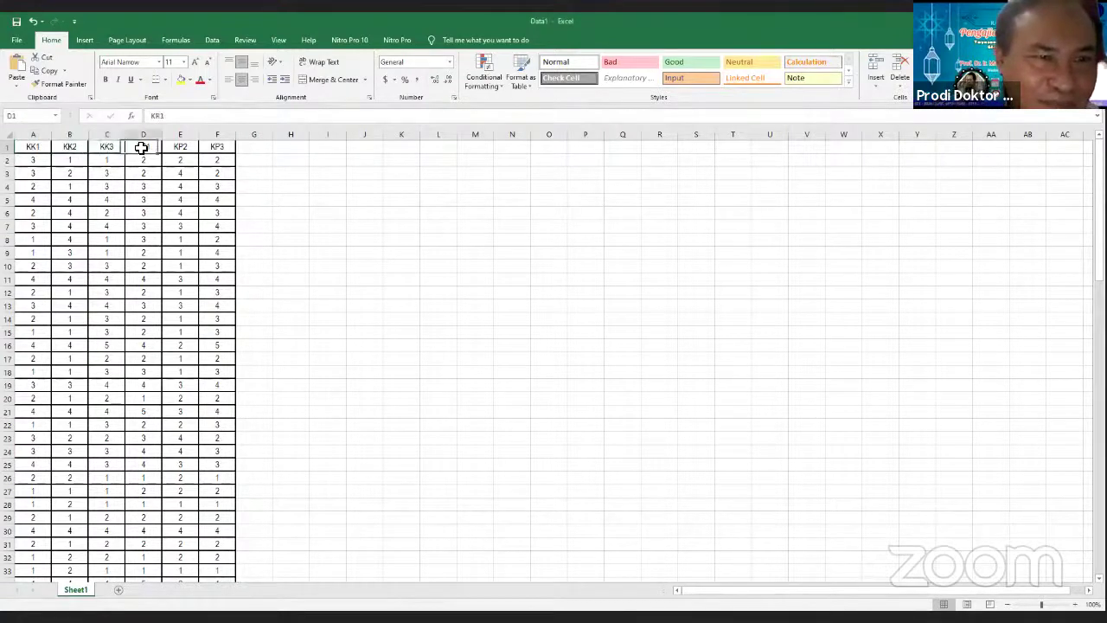
left_click(181, 147)
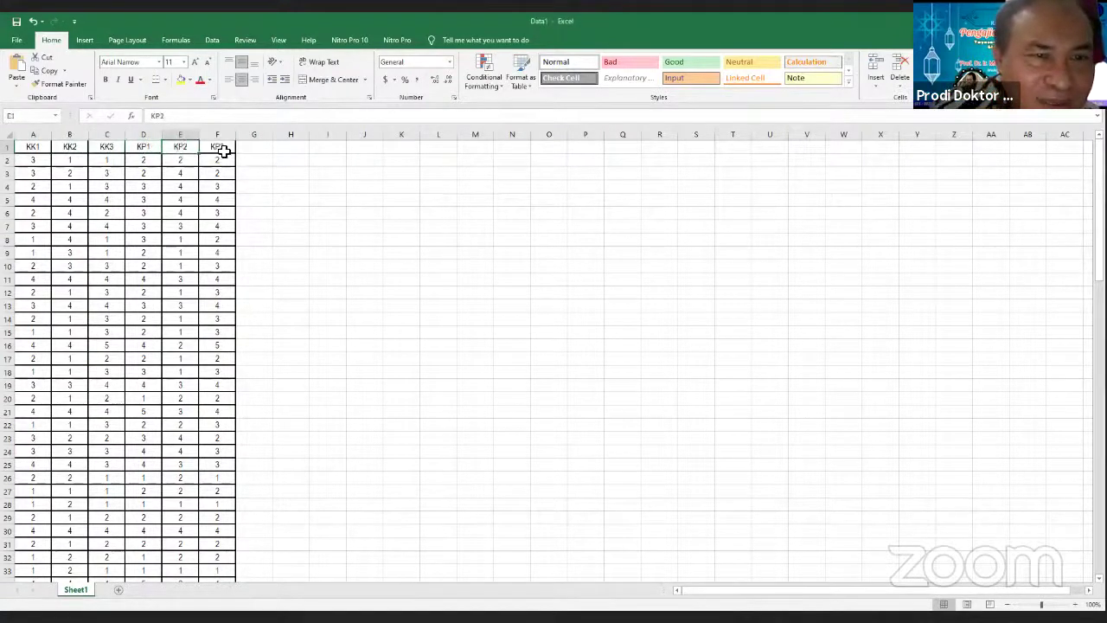
left_click(223, 151)
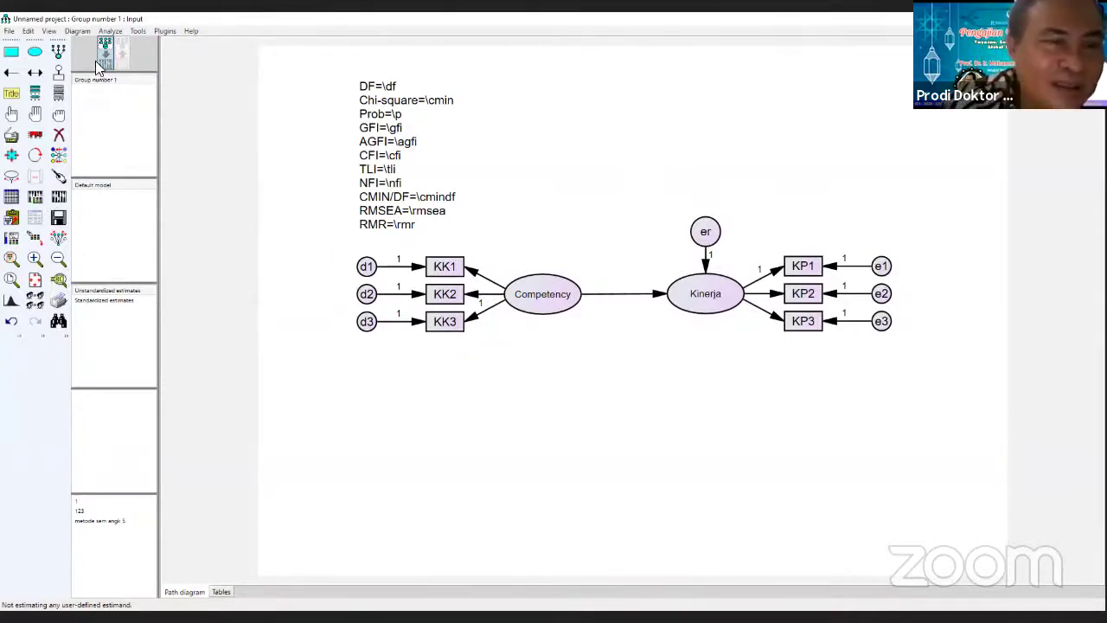
- View the Data Files dialog for Group number 1 in the path diagram project and leave it without choosing a file
left_click(9, 201)
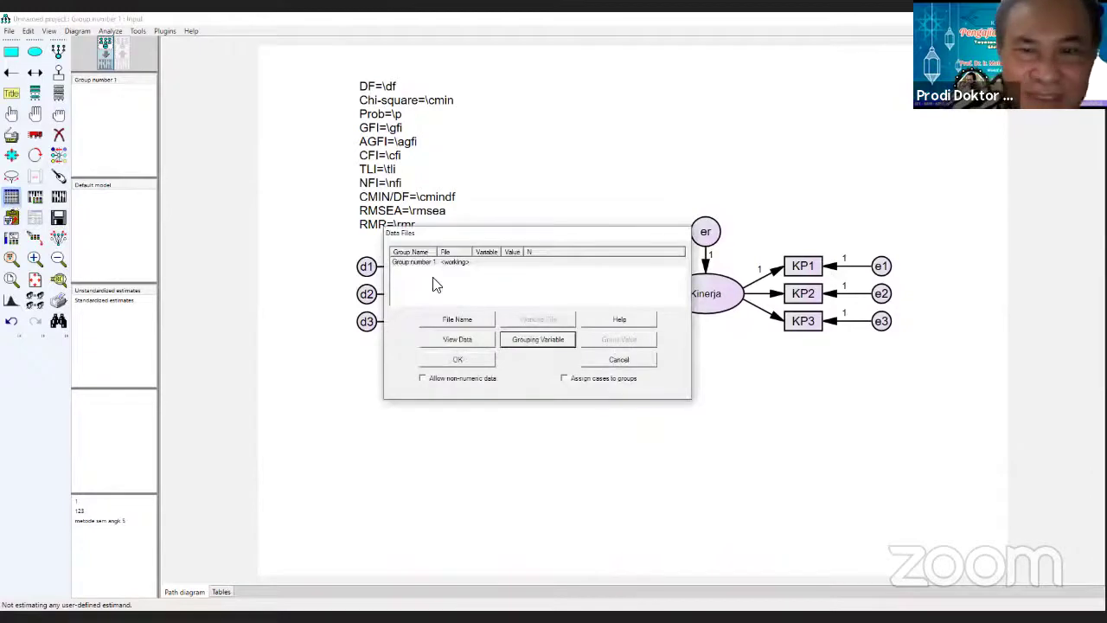
left_click(606, 362)
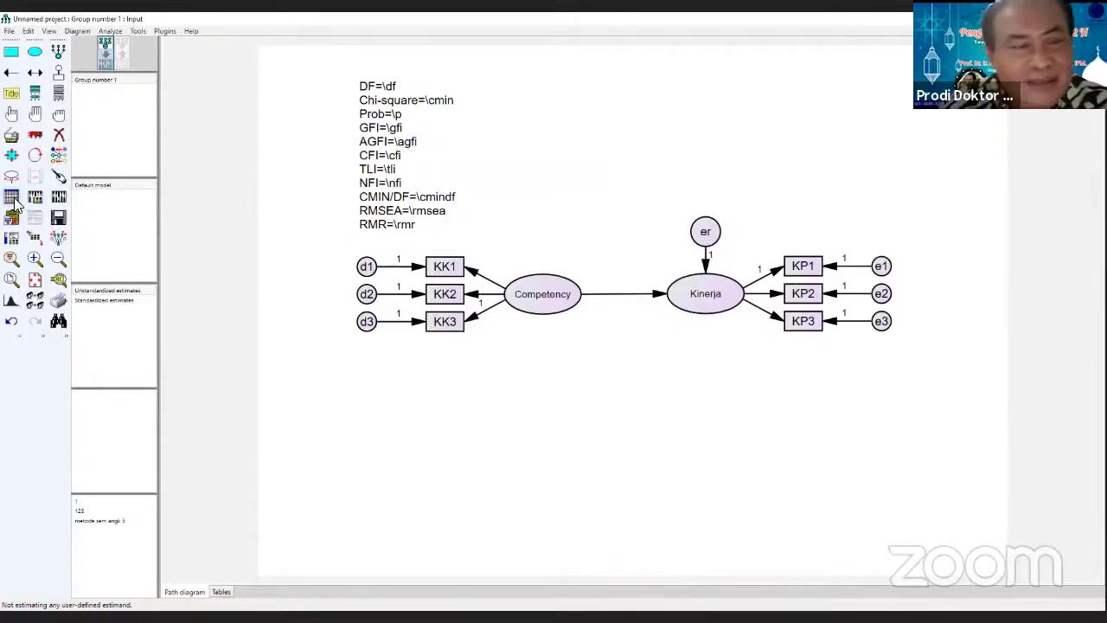
left_click(12, 198)
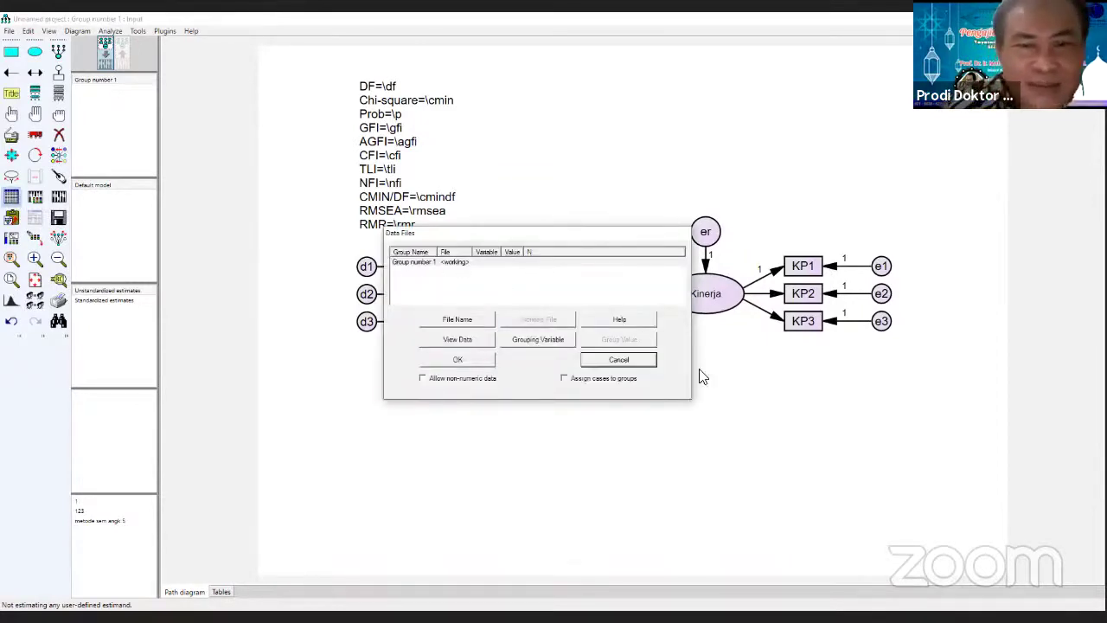
left_click(638, 359)
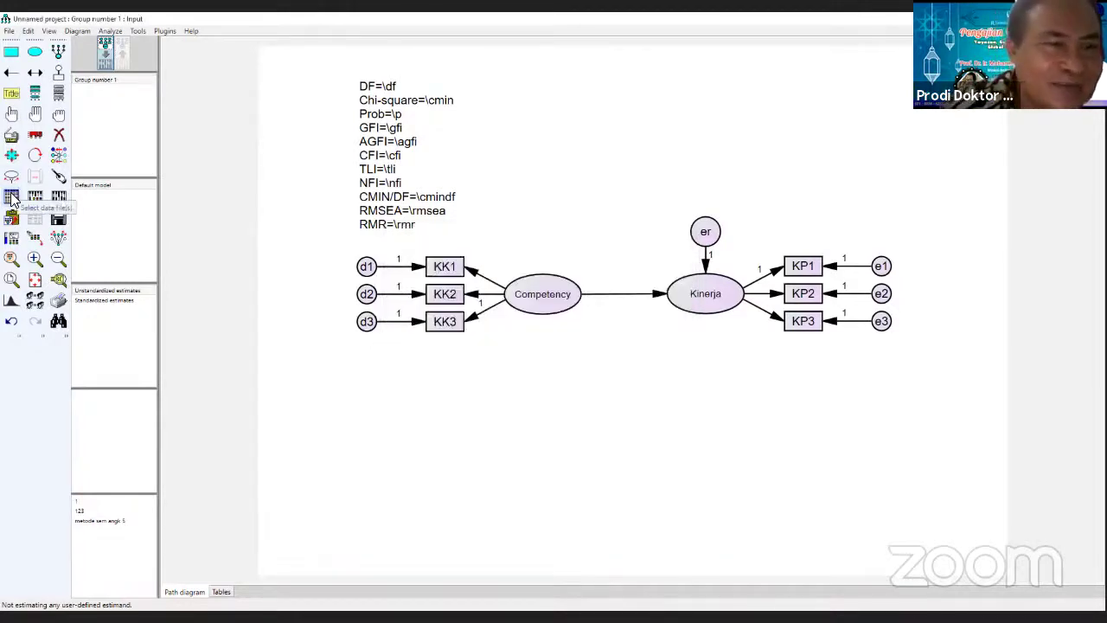
left_click(9, 31)
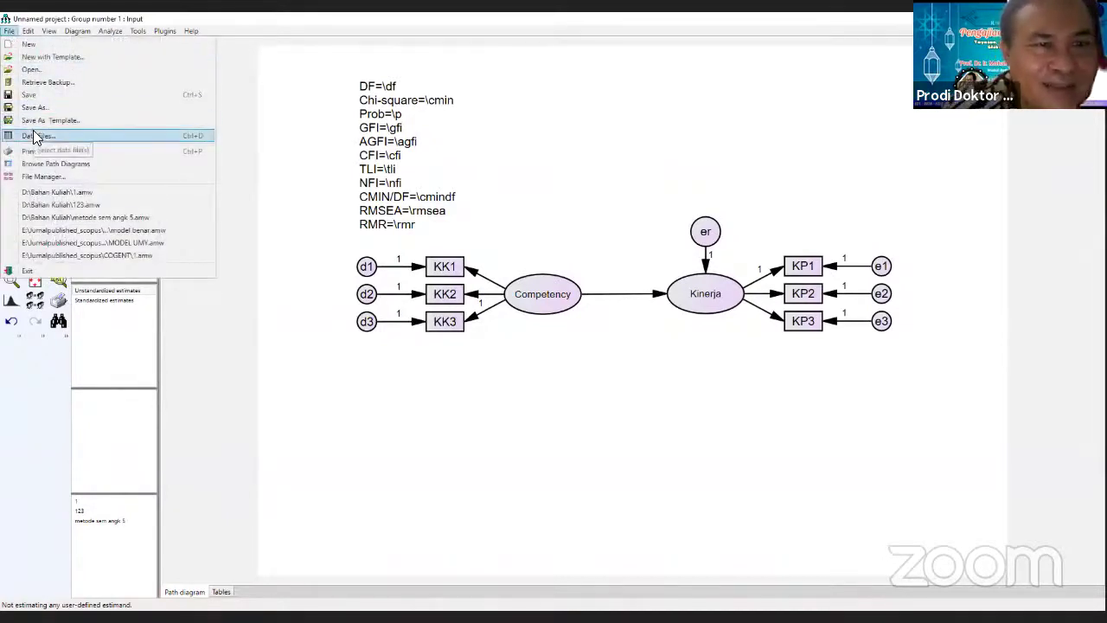
left_click(9, 30)
left_click(9, 31)
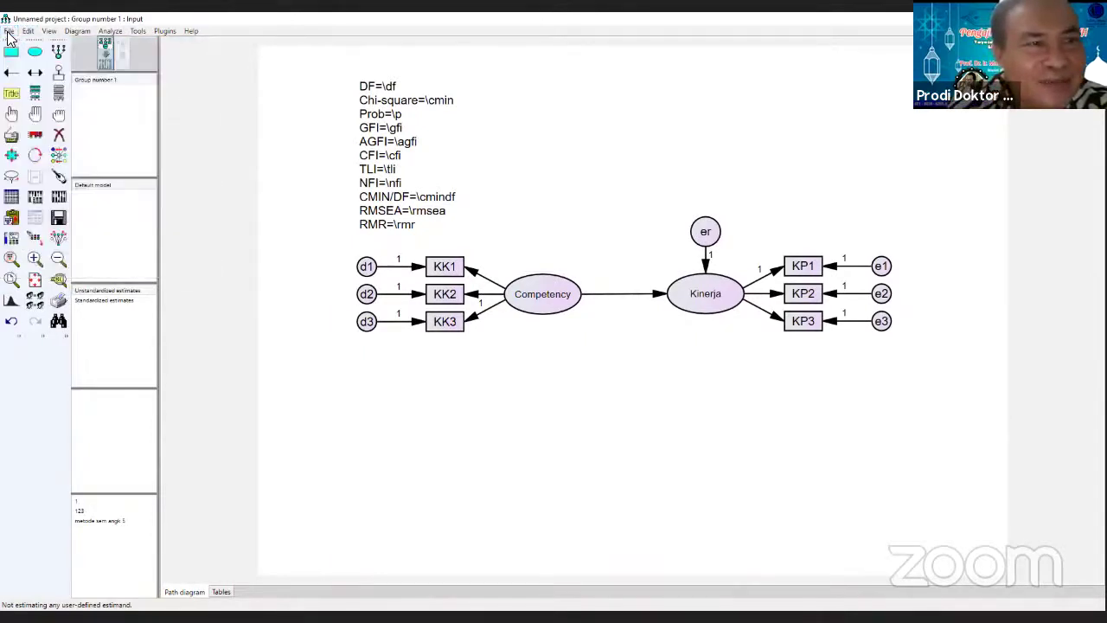
left_click(9, 30)
left_click(9, 31)
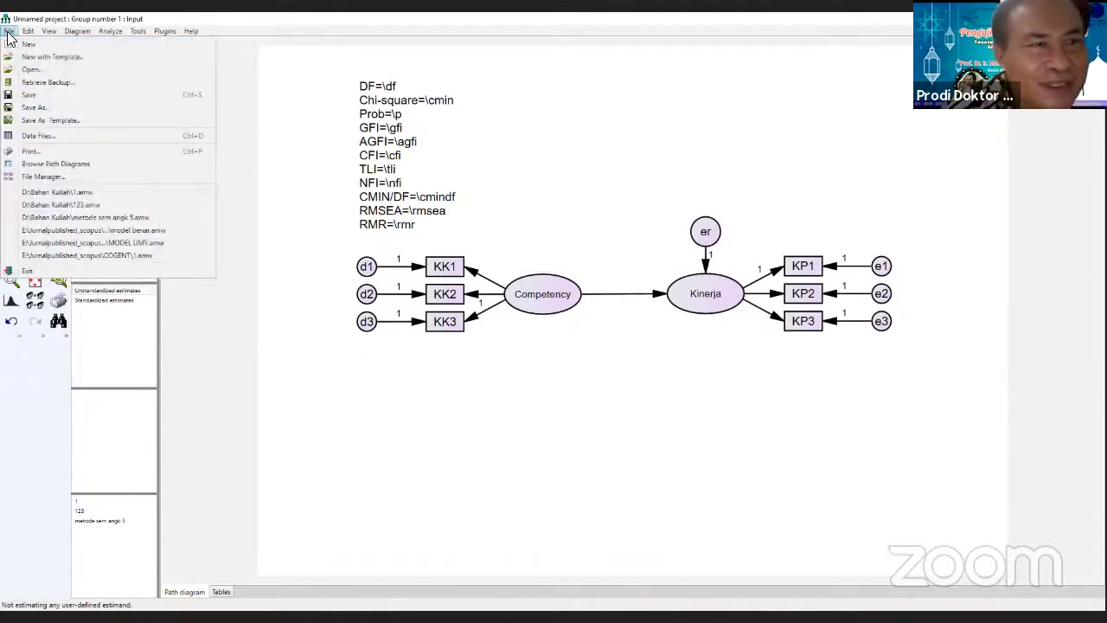
left_click(45, 136)
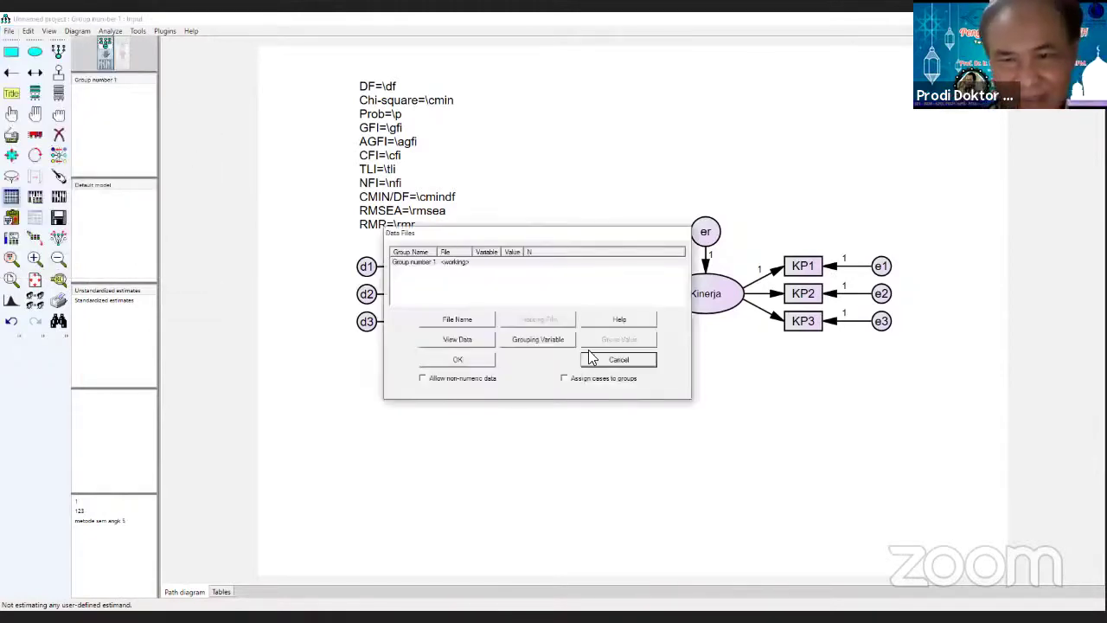
left_click(588, 359)
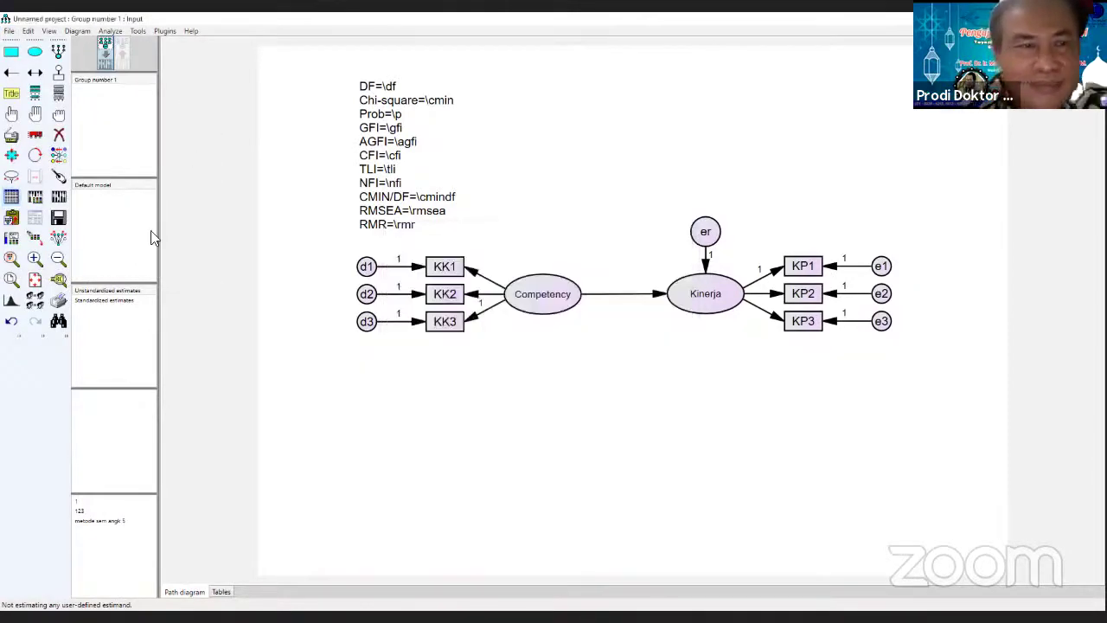
- Browse for a Group number 1 data file in the Aeropagus folder of Bahan Workshop on drive D
left_click(12, 199)
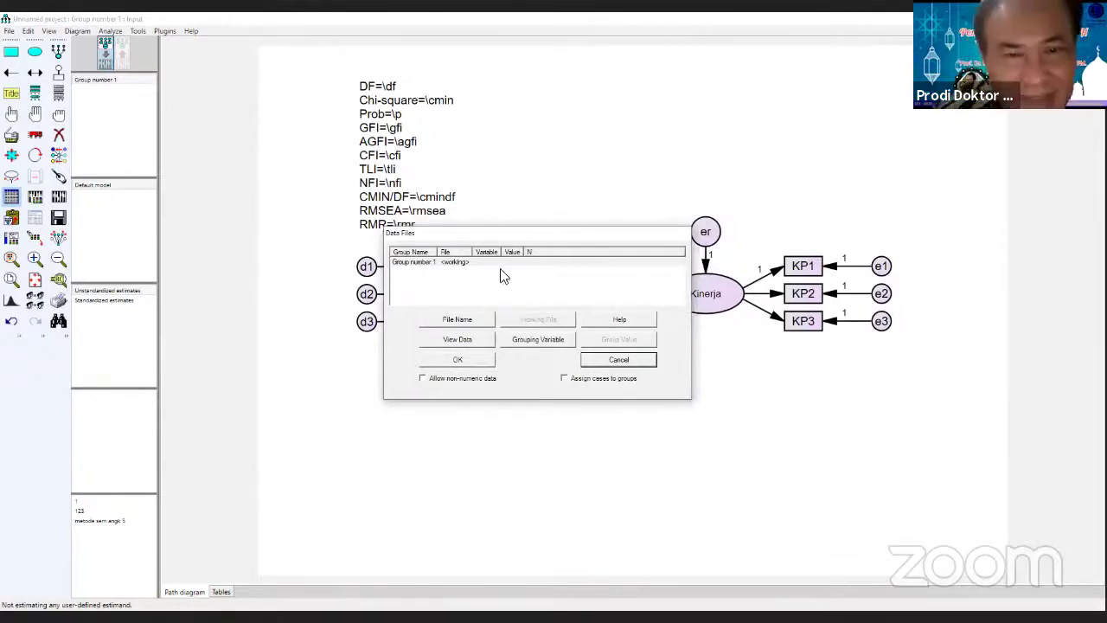
left_click(458, 322)
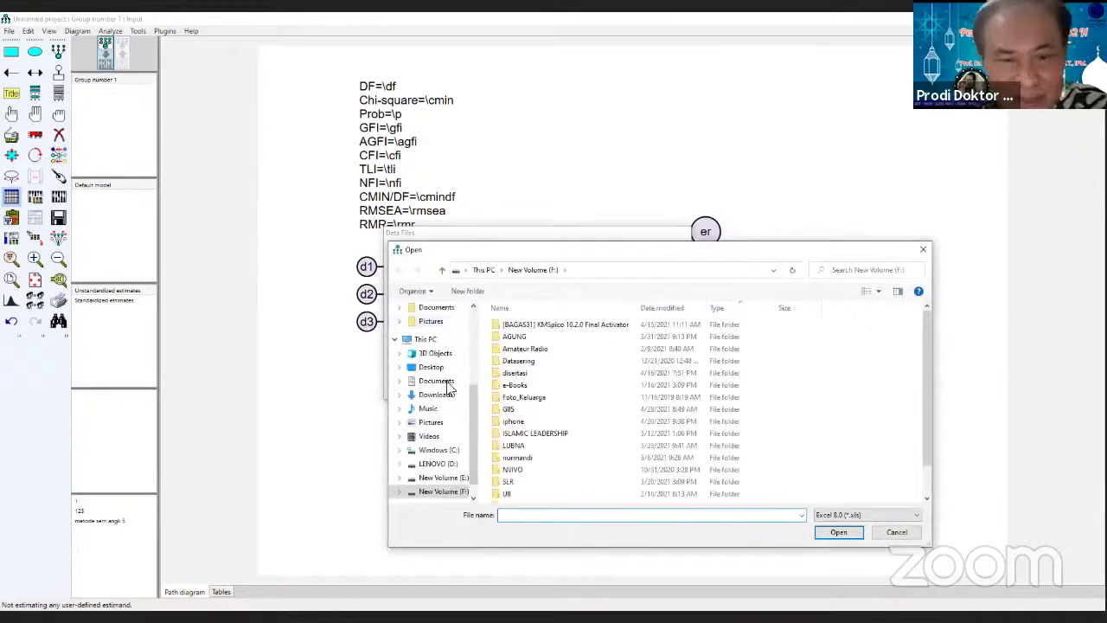
left_click(436, 452)
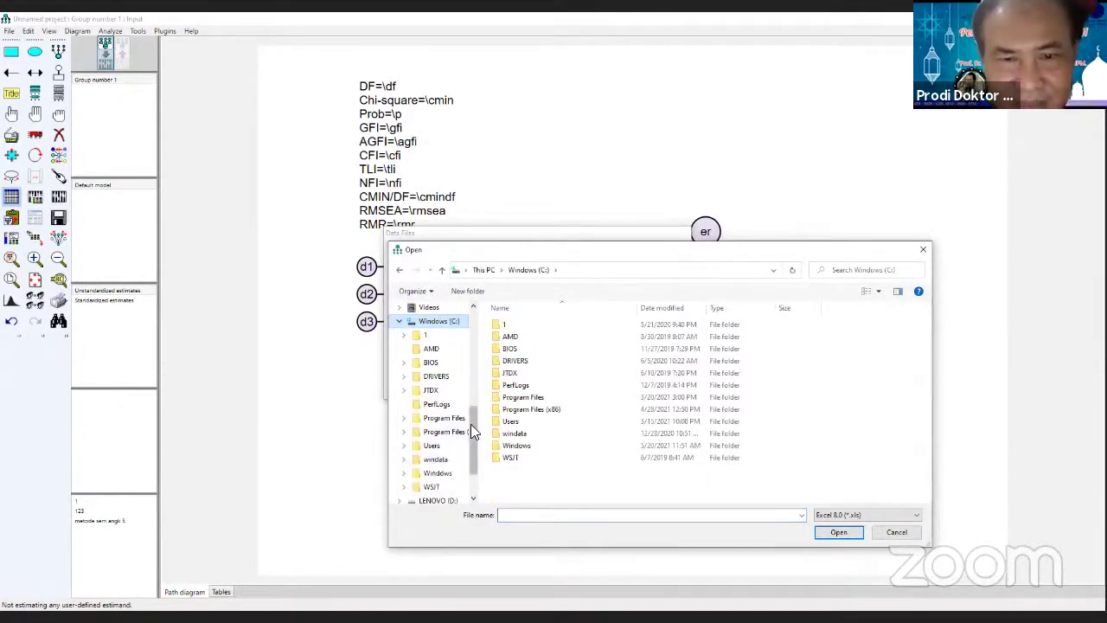
left_click(443, 501)
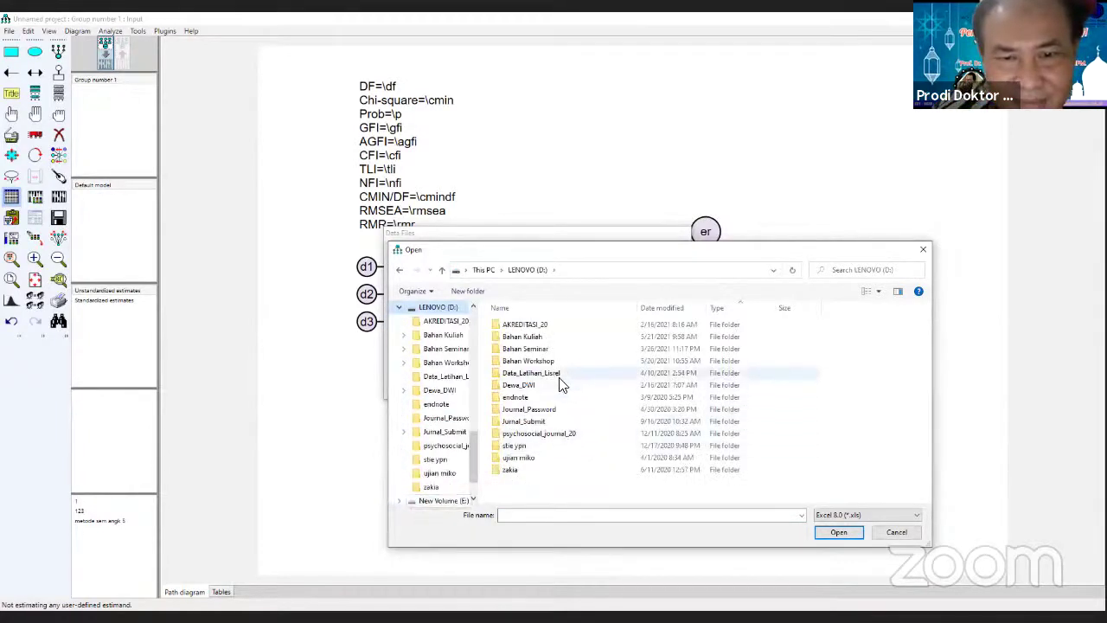
left_click(529, 364)
double_click(529, 364)
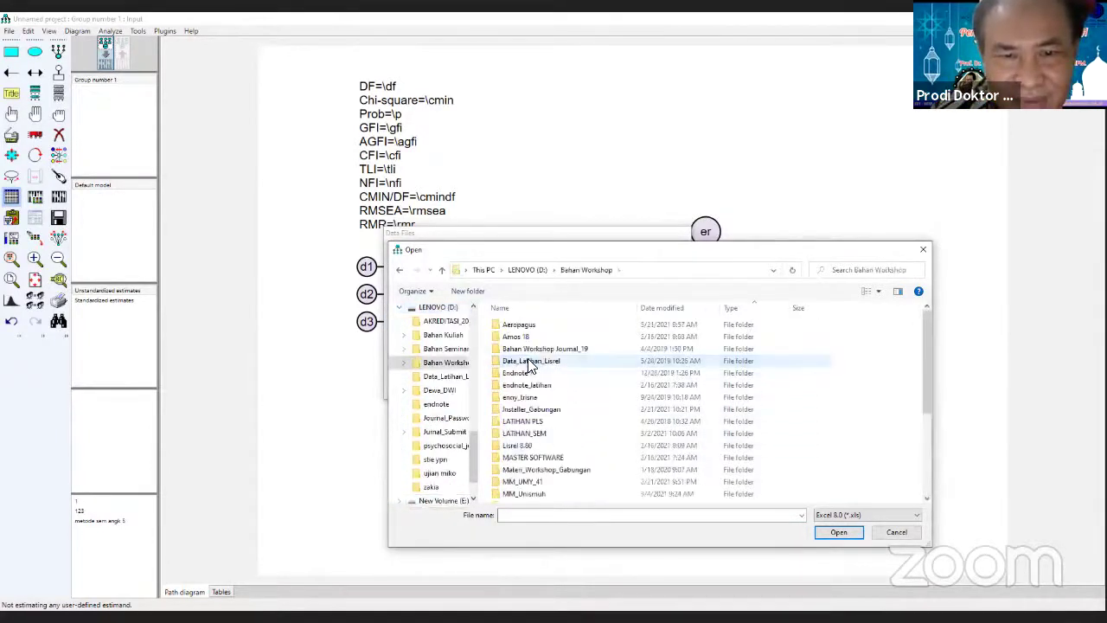
double_click(520, 324)
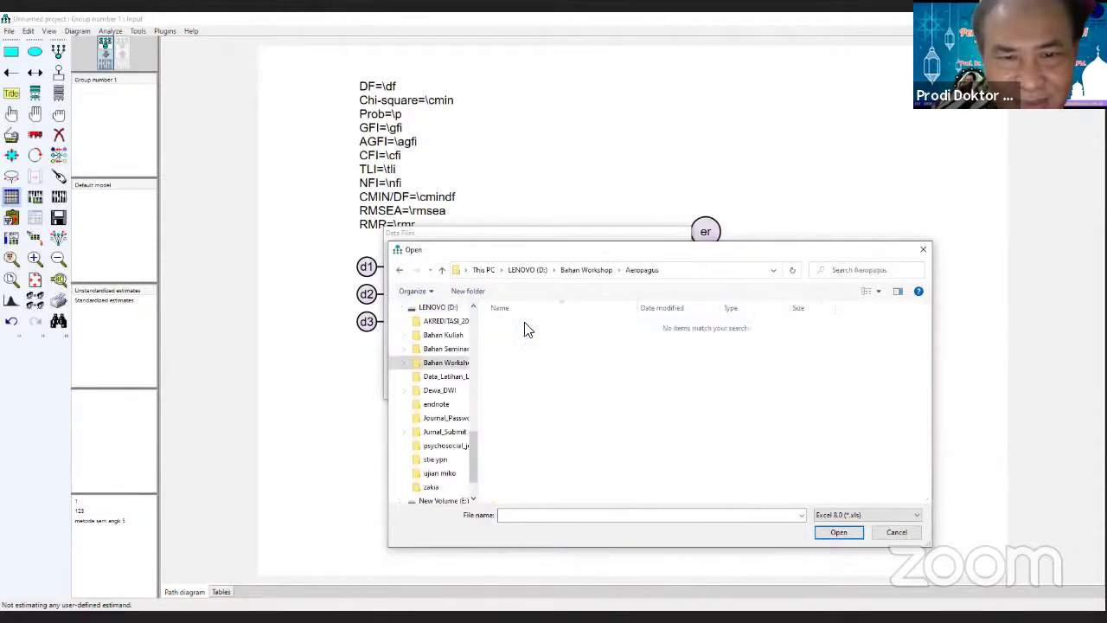
- Filter the Aeropagus folder for Excel 5.0 and Excel 8.0 files, and leave the Data Files dialog without choosing one
left_click(843, 513)
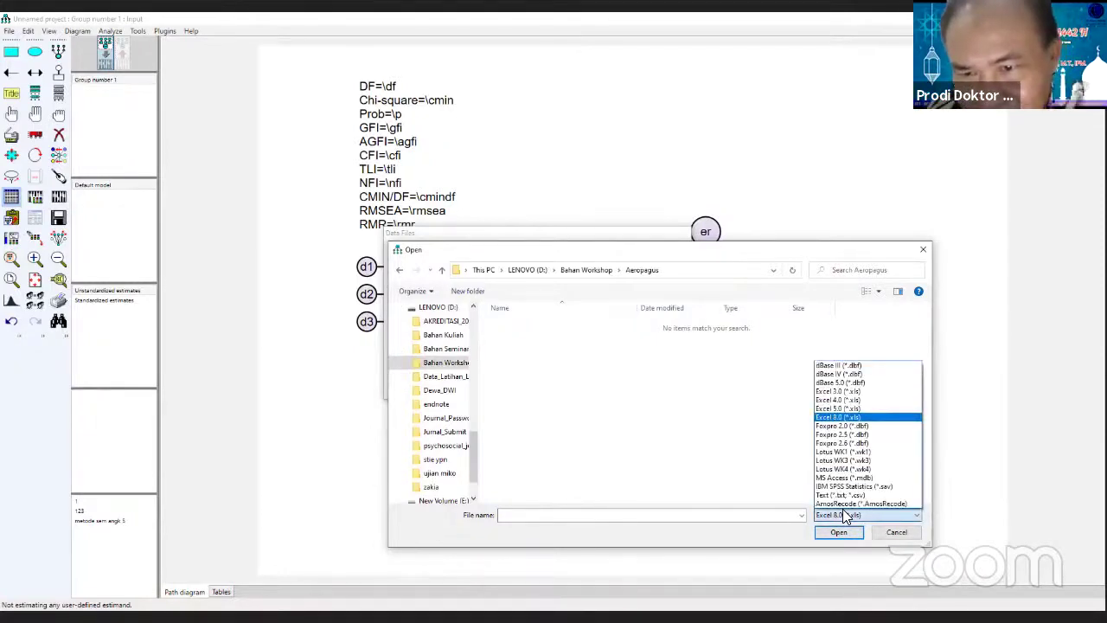
left_click(838, 408)
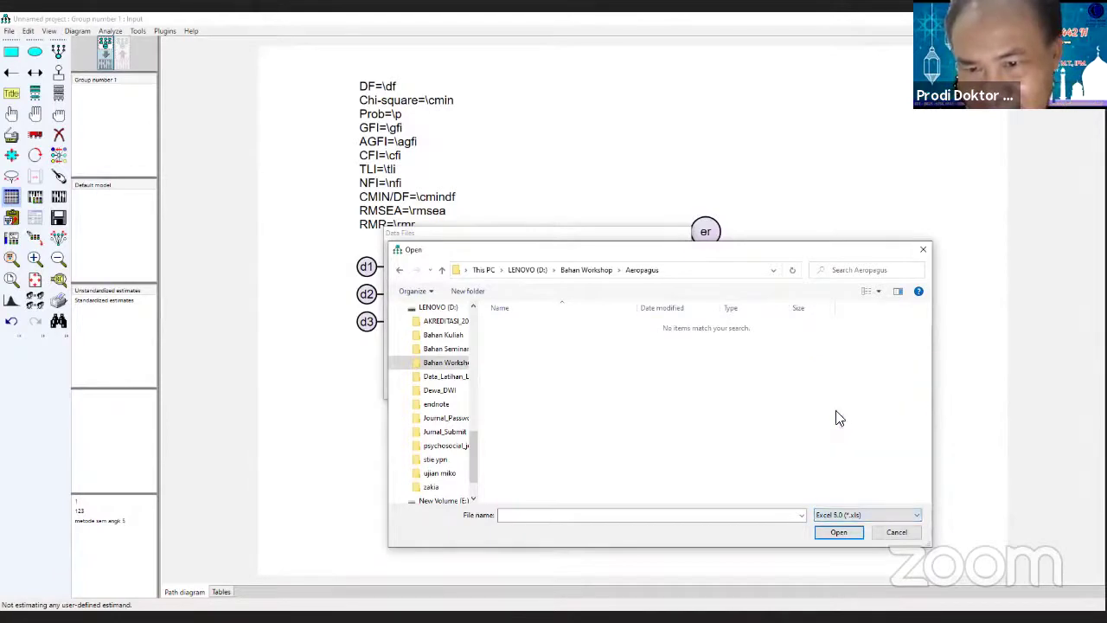
left_click(852, 517)
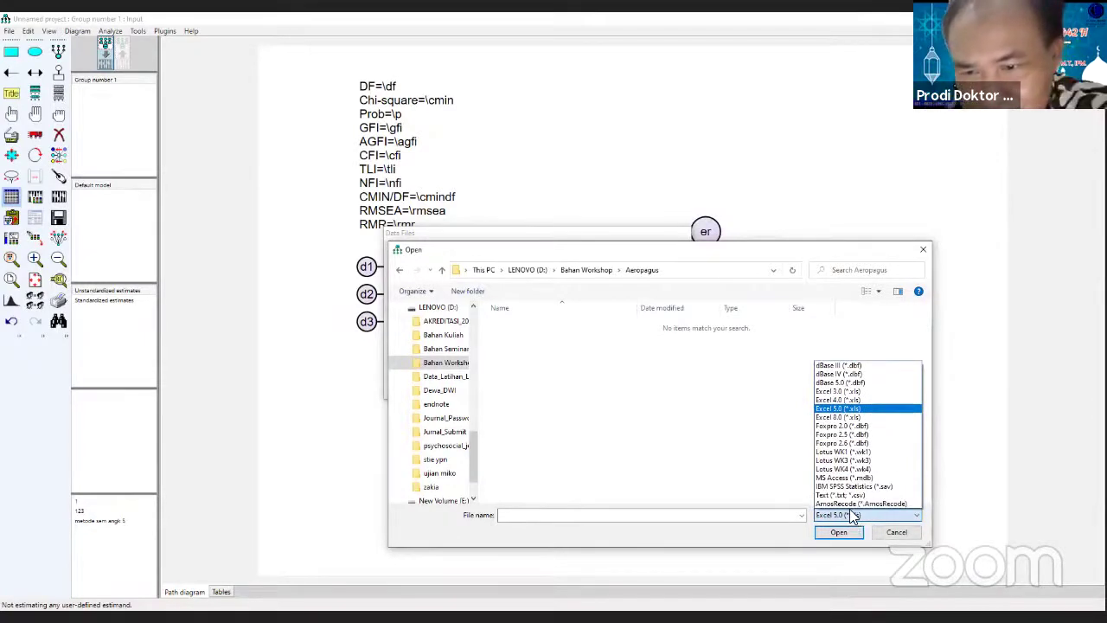
left_click(843, 419)
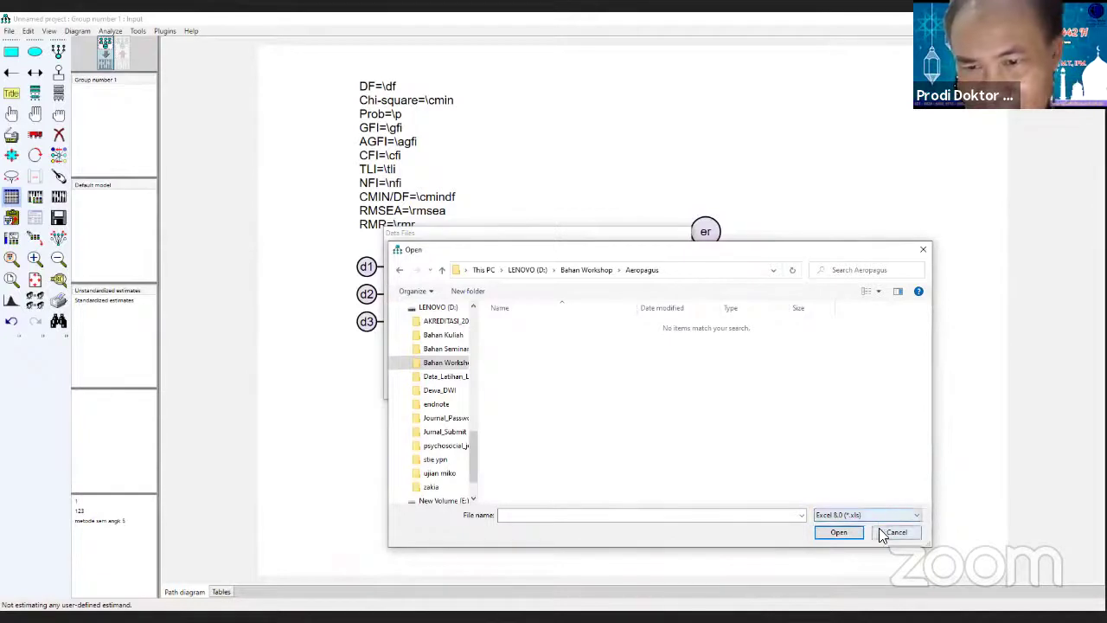
left_click(883, 533)
left_click(644, 360)
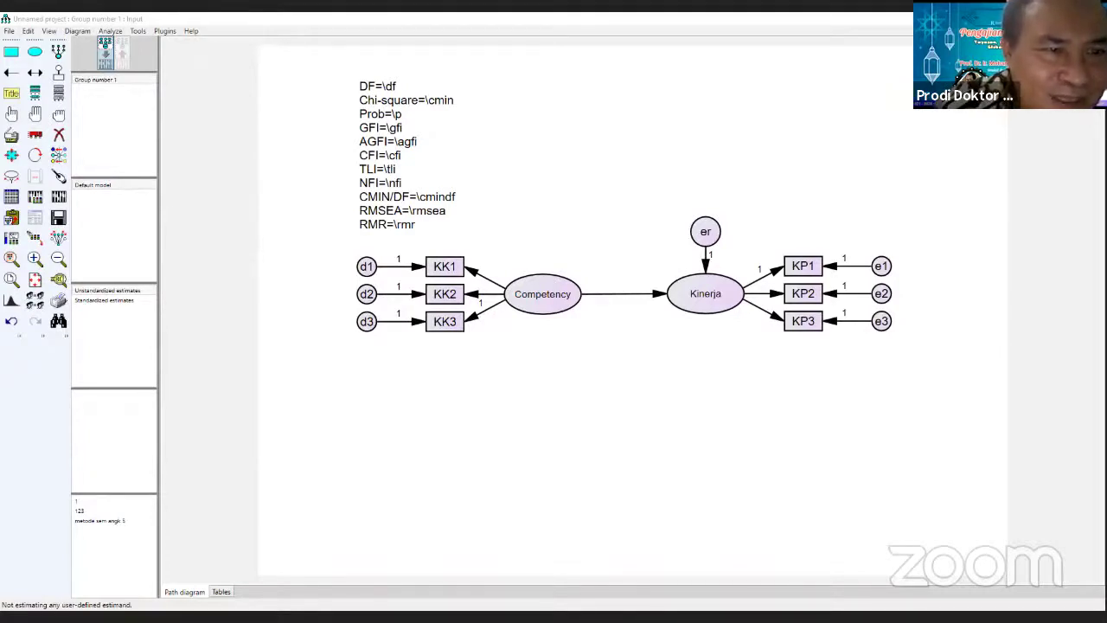
- In Excel, save the Data1 workbook in Excel 97-2003 Workbook format and return to the path diagram in Amos
left_click(311, 260)
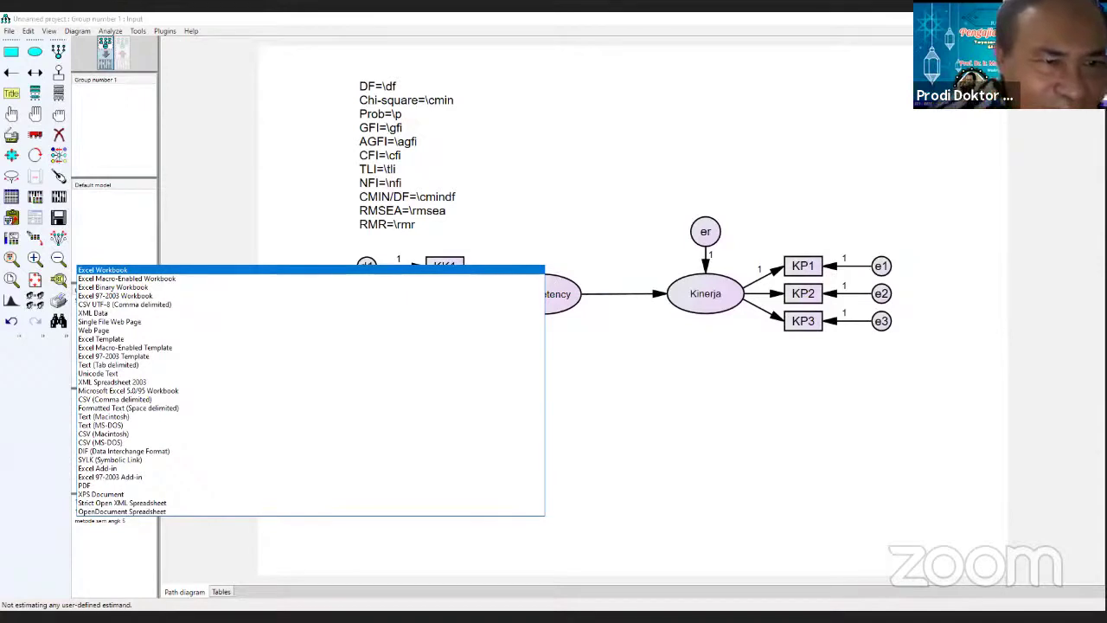
left_click(116, 296)
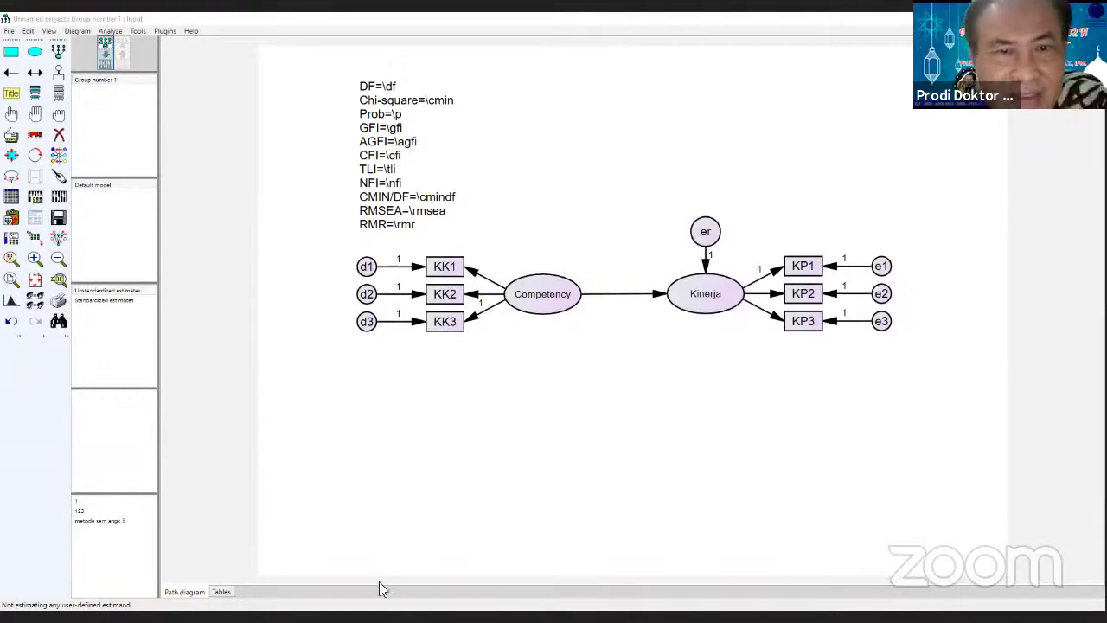
left_click(44, 66)
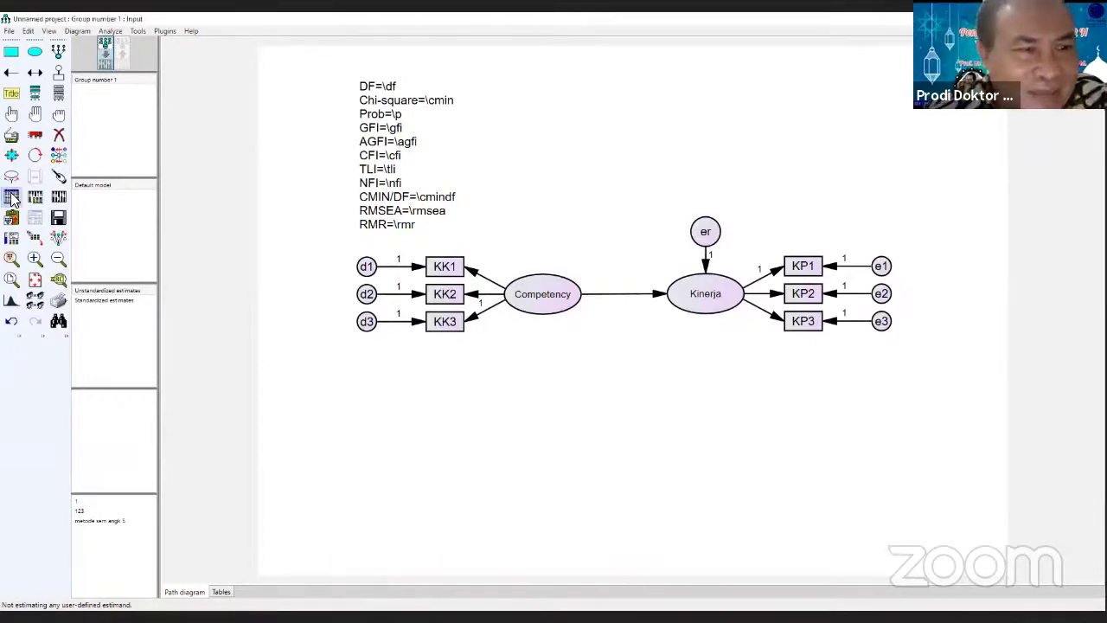
- Choose the Excel 8.0 file Data1 in Bahan Workshop\Aeropagus on drive D as the Group number 1 data file
left_click(12, 197)
left_click(450, 323)
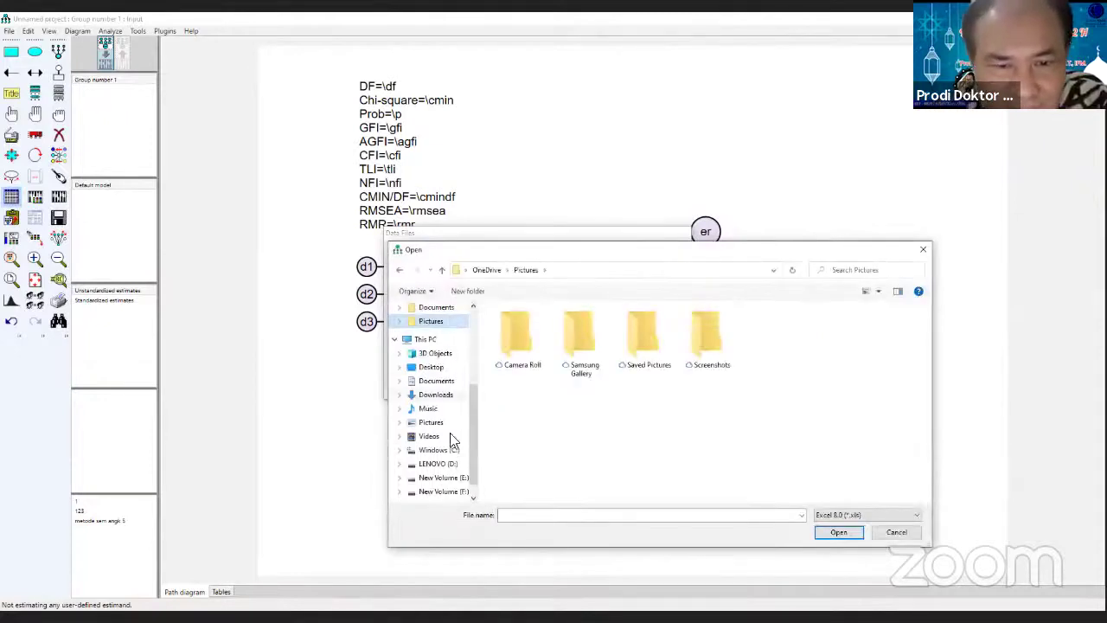
left_click(455, 465)
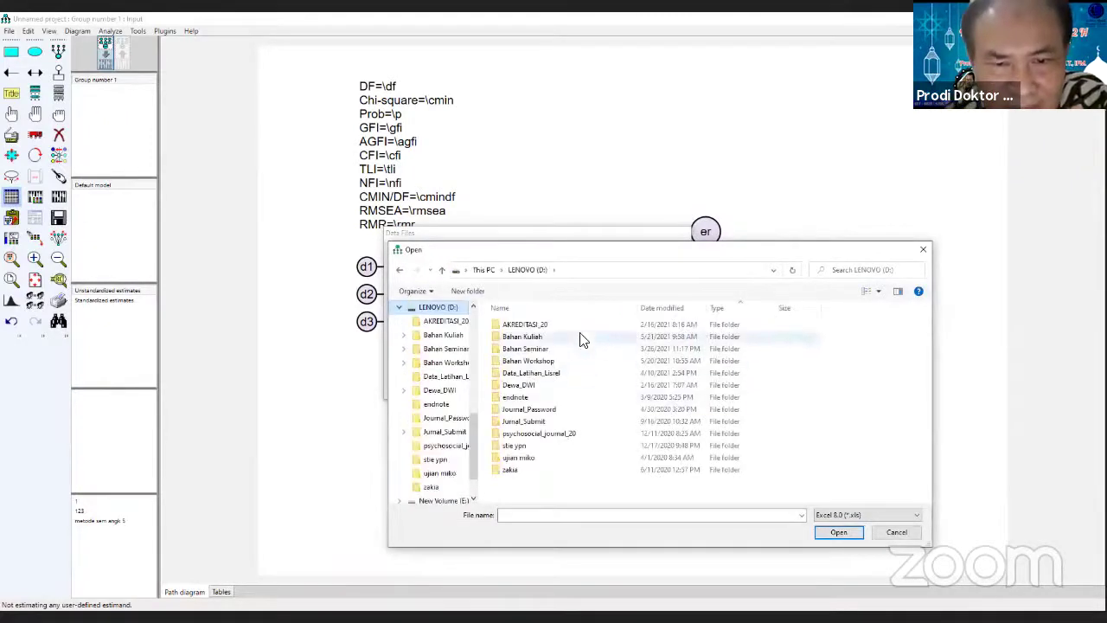
double_click(529, 360)
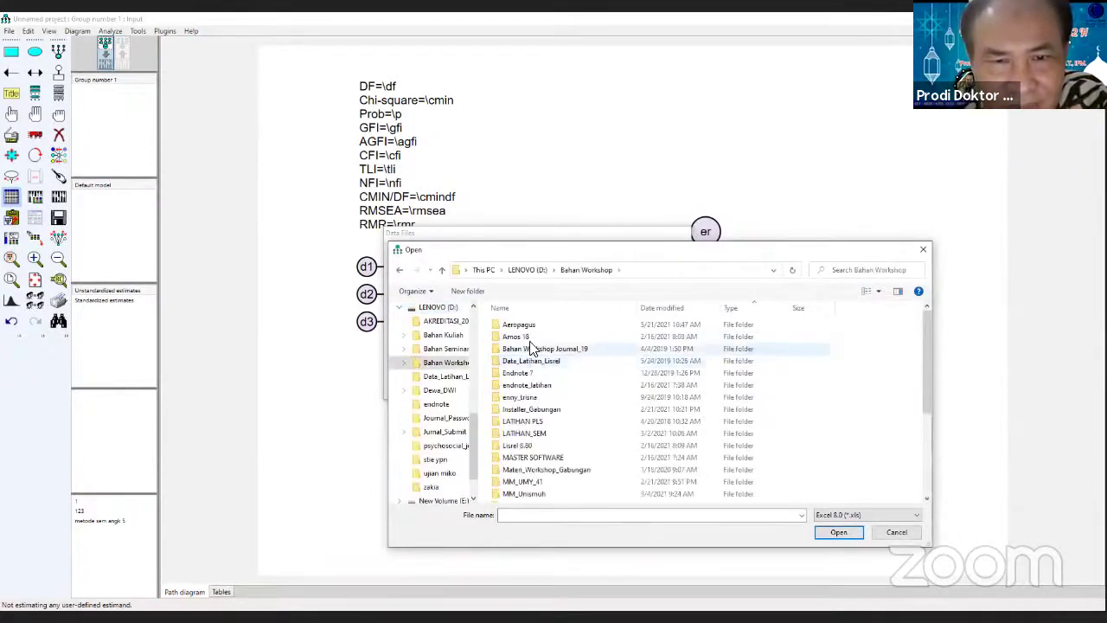
double_click(523, 327)
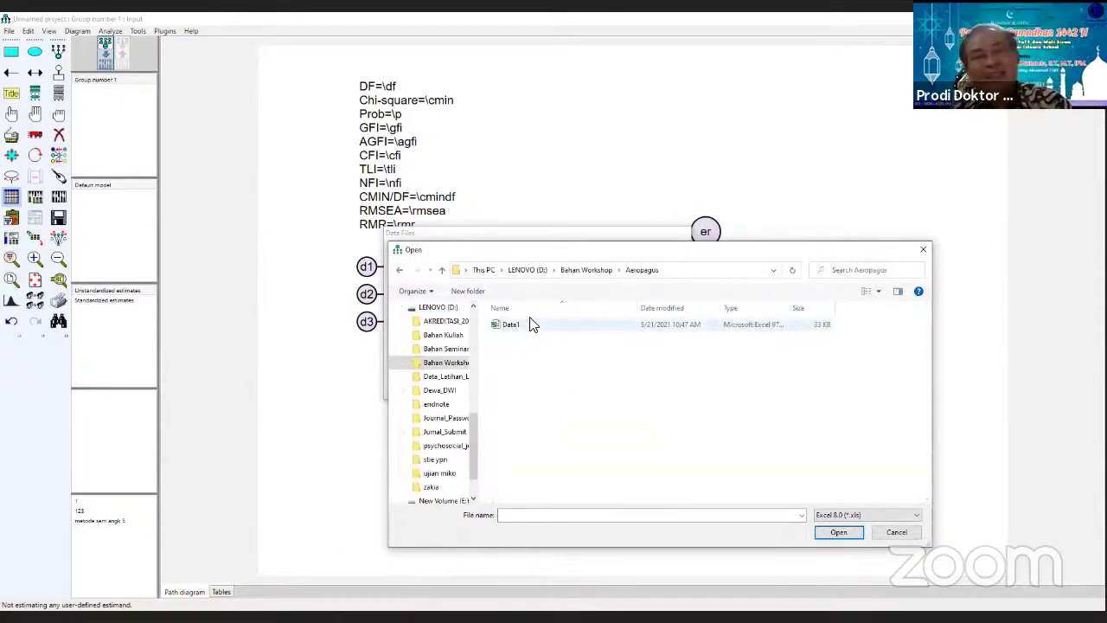
left_click(531, 327)
double_click(531, 327)
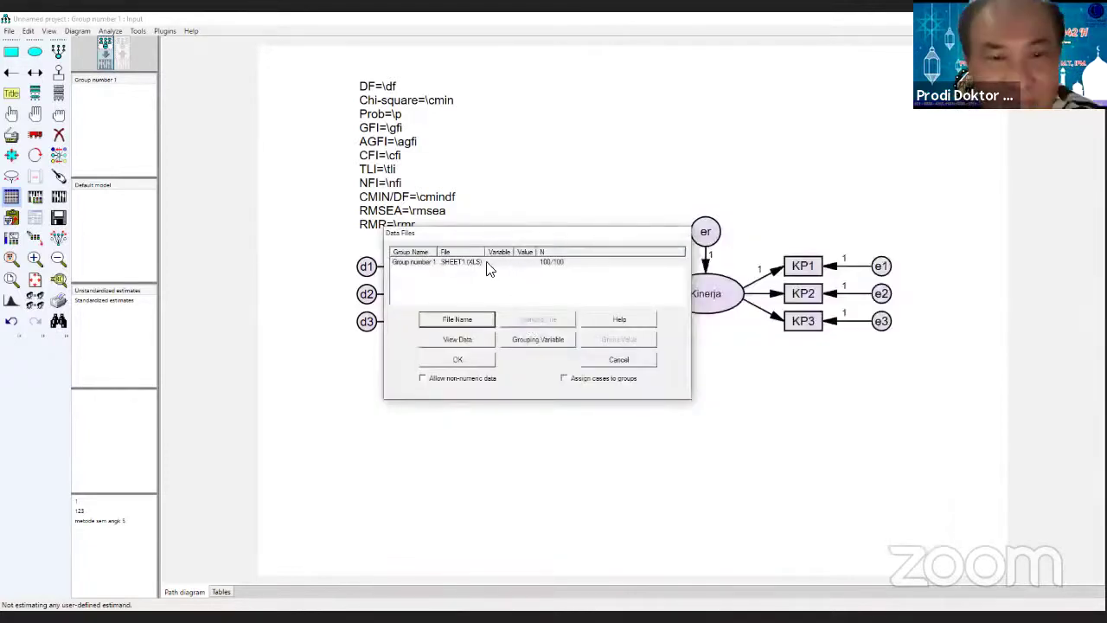
- View the indicator data in Data1.xls, close it, and accept the file for Group number 1
left_click(458, 341)
left_click(458, 342)
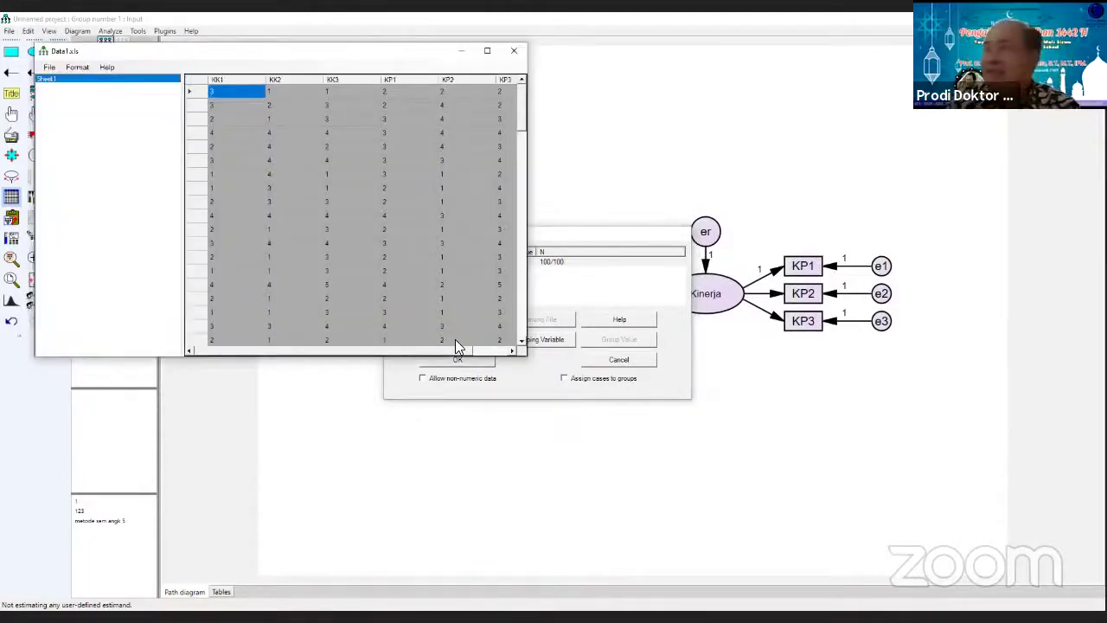
left_click(512, 52)
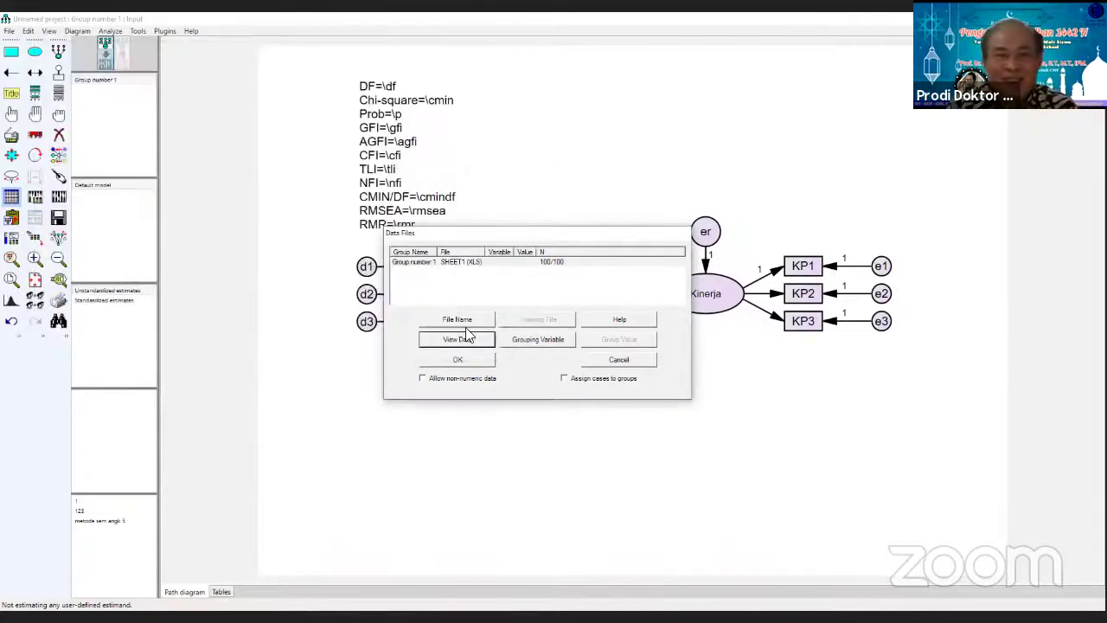
left_click(467, 262)
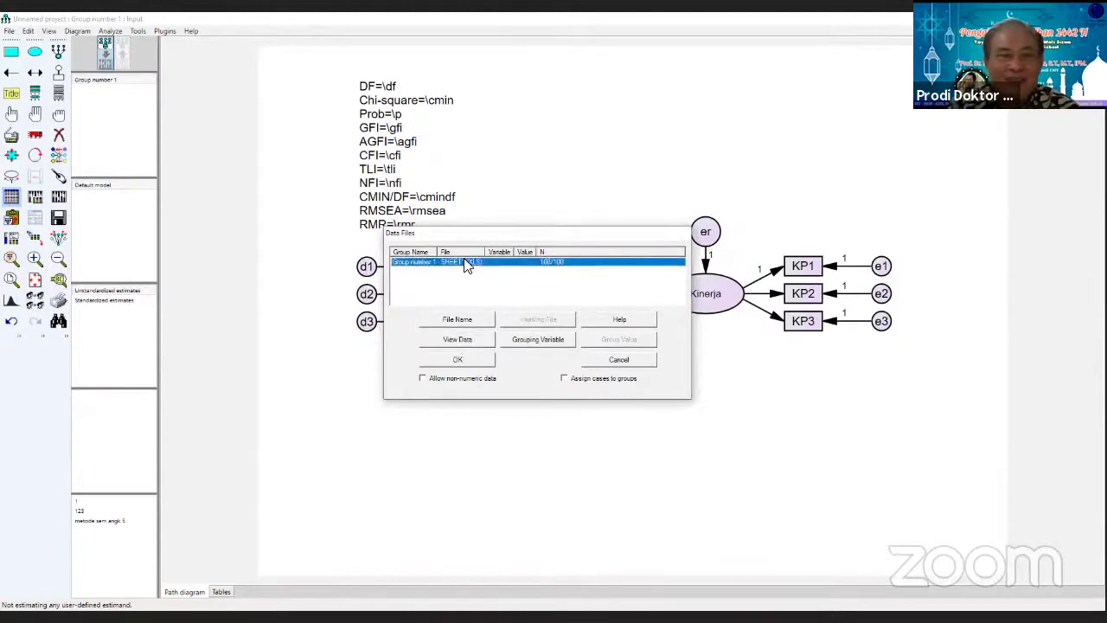
left_click(459, 360)
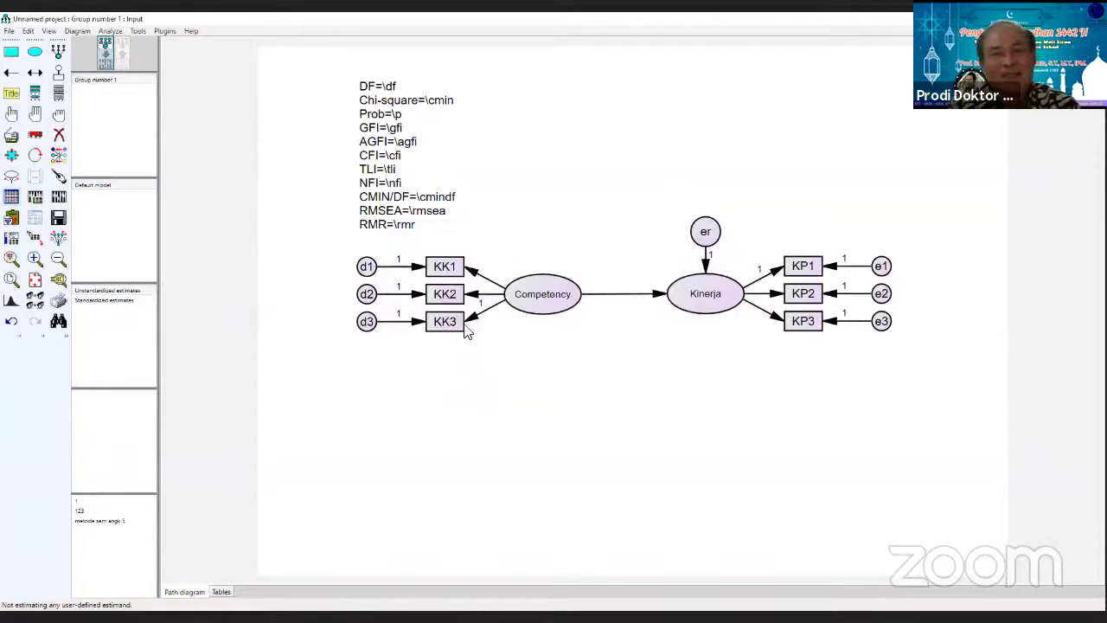
- Reopen the data file selection for Group number 1 and choose Data1 from the Aeropagus folder again
left_click(9, 32)
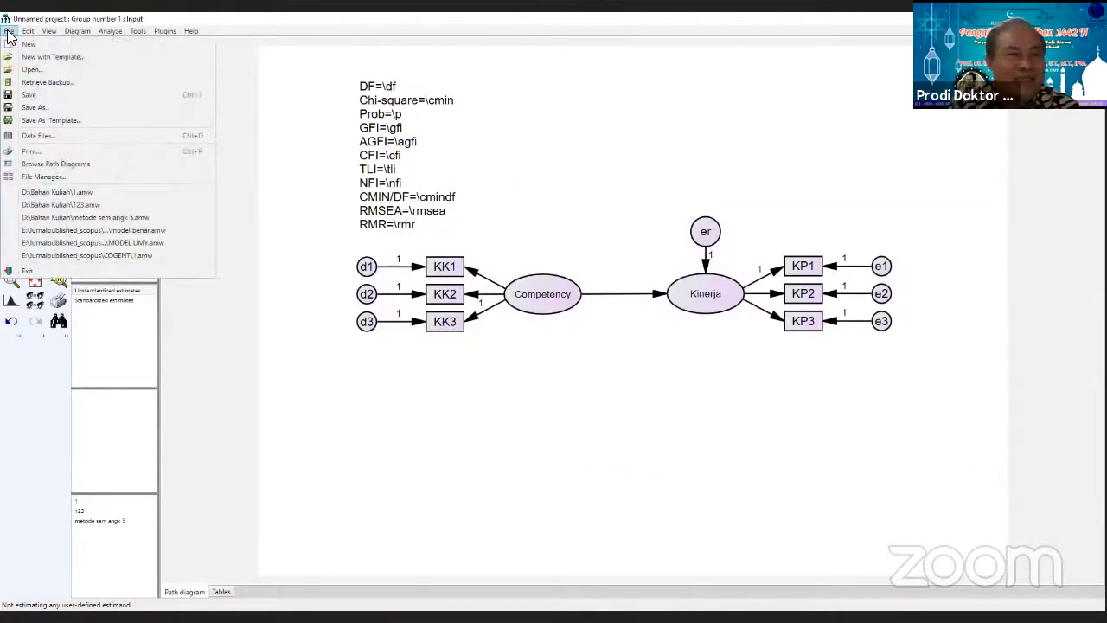
left_click(37, 135)
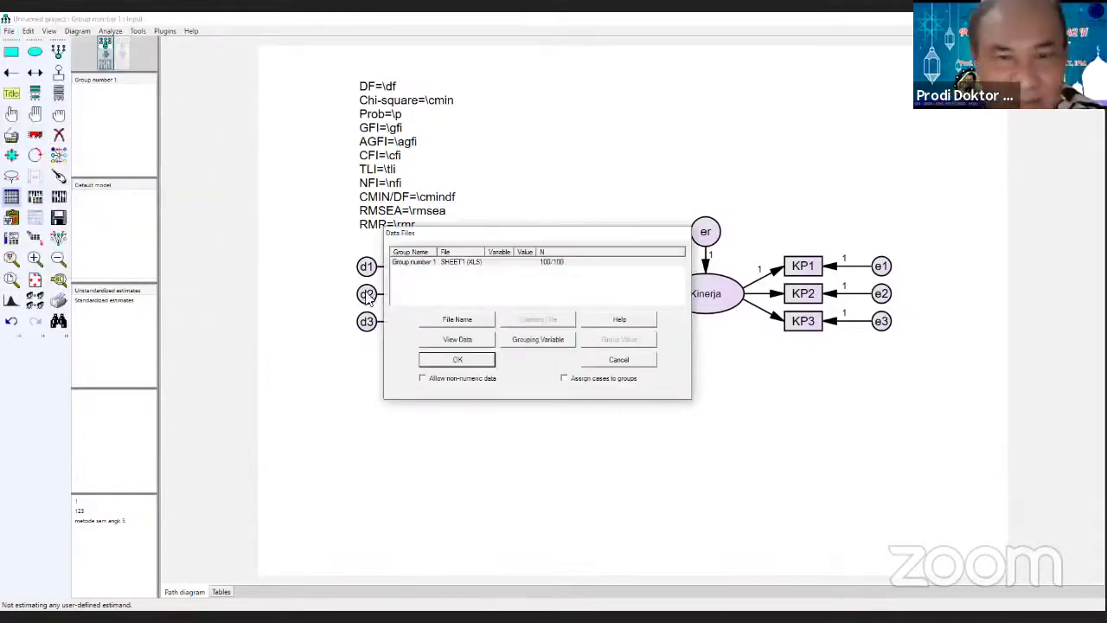
left_click(457, 321)
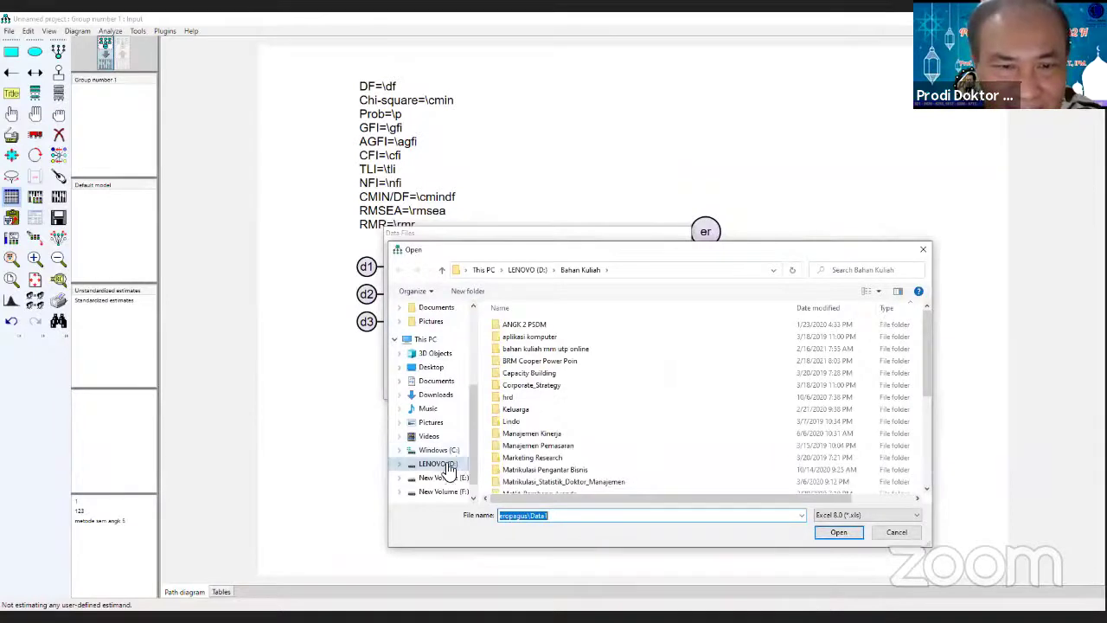
left_click(449, 469)
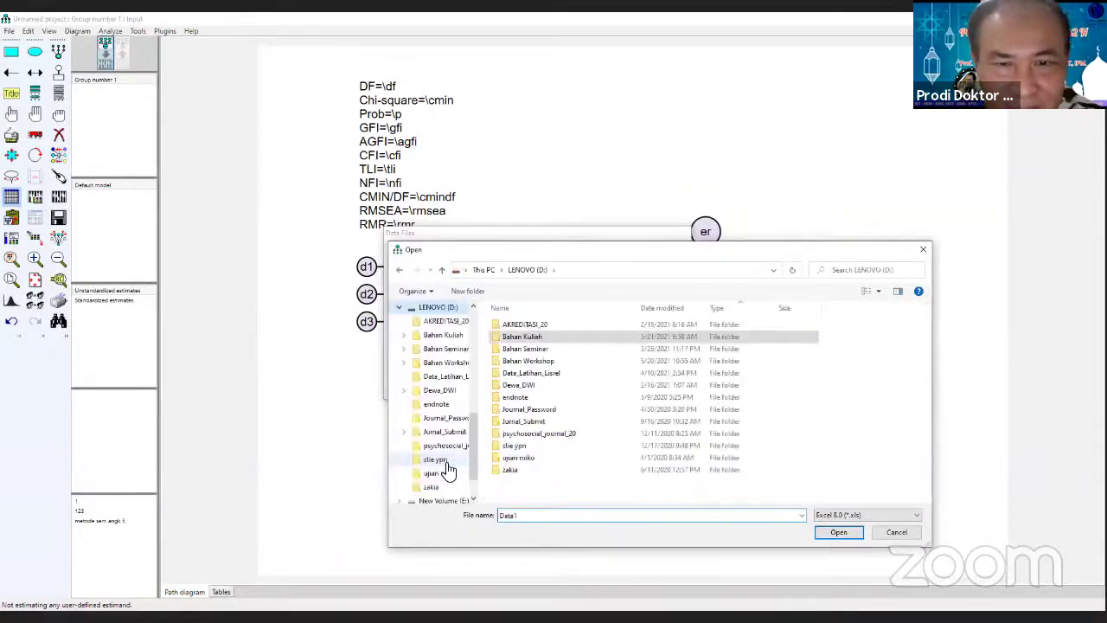
double_click(518, 339)
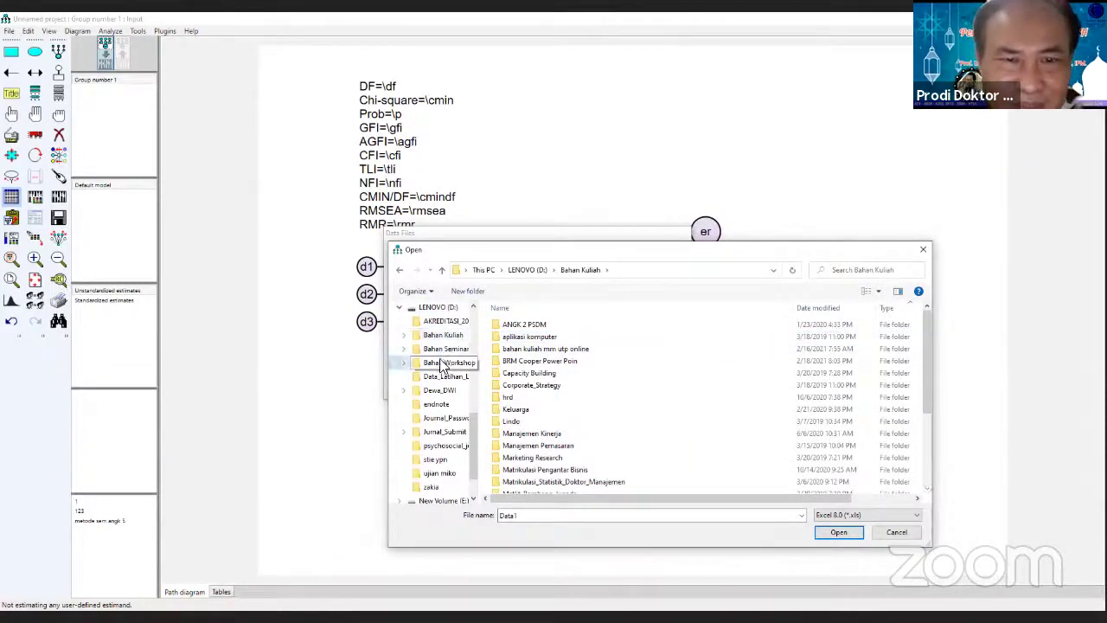
left_click(444, 363)
double_click(516, 330)
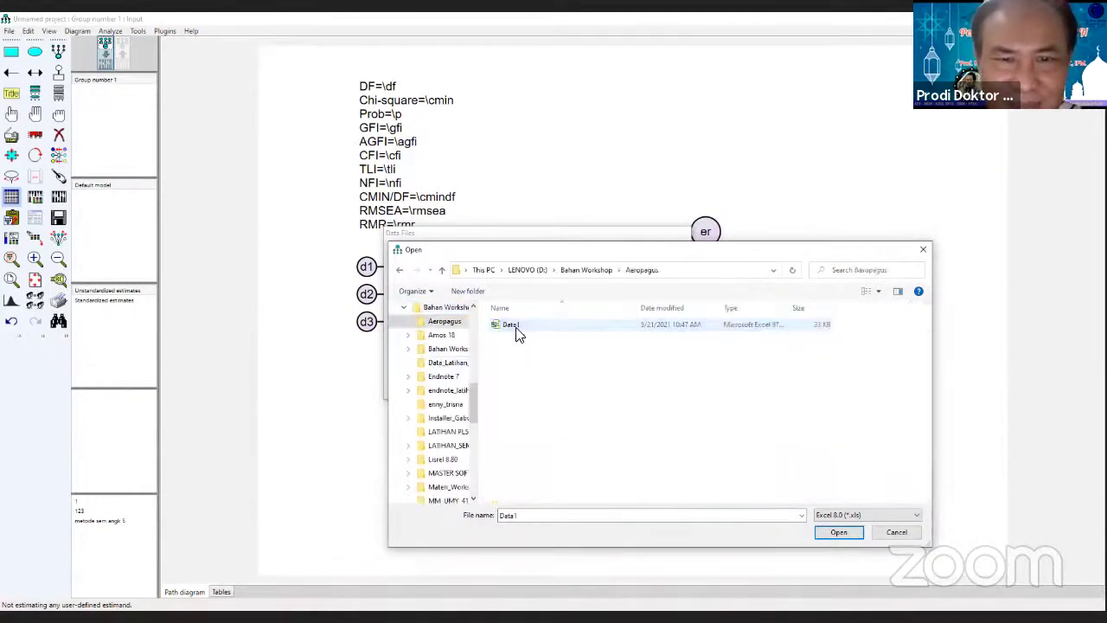
left_click(517, 330)
double_click(517, 329)
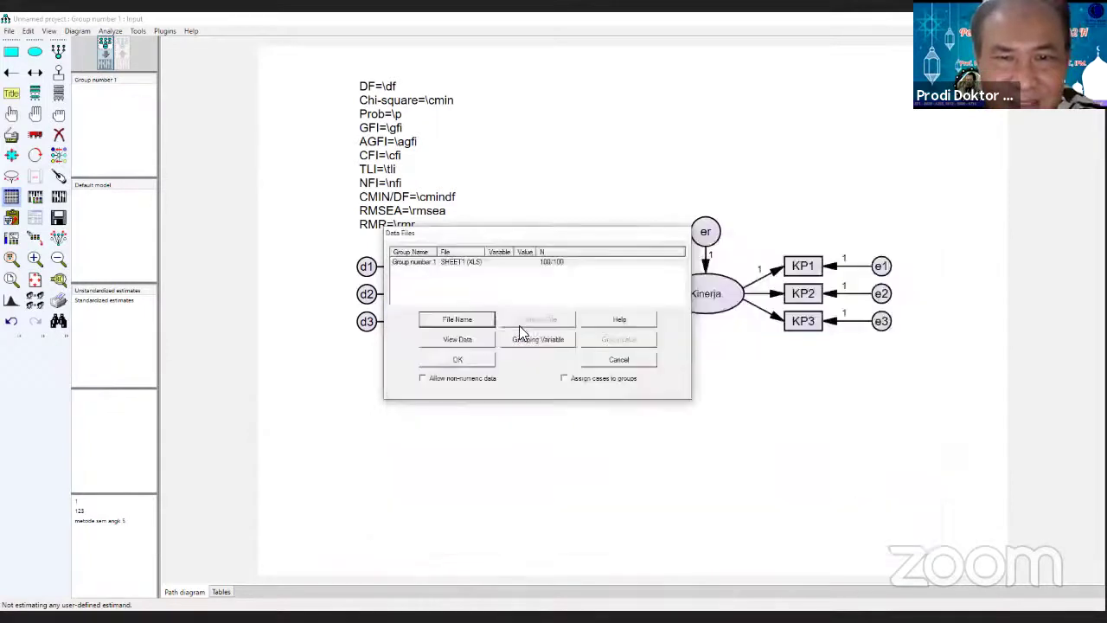
- Review the KK and KP columns of the reselected Data1 file and accept the Group number 1 data file setting
left_click(461, 264)
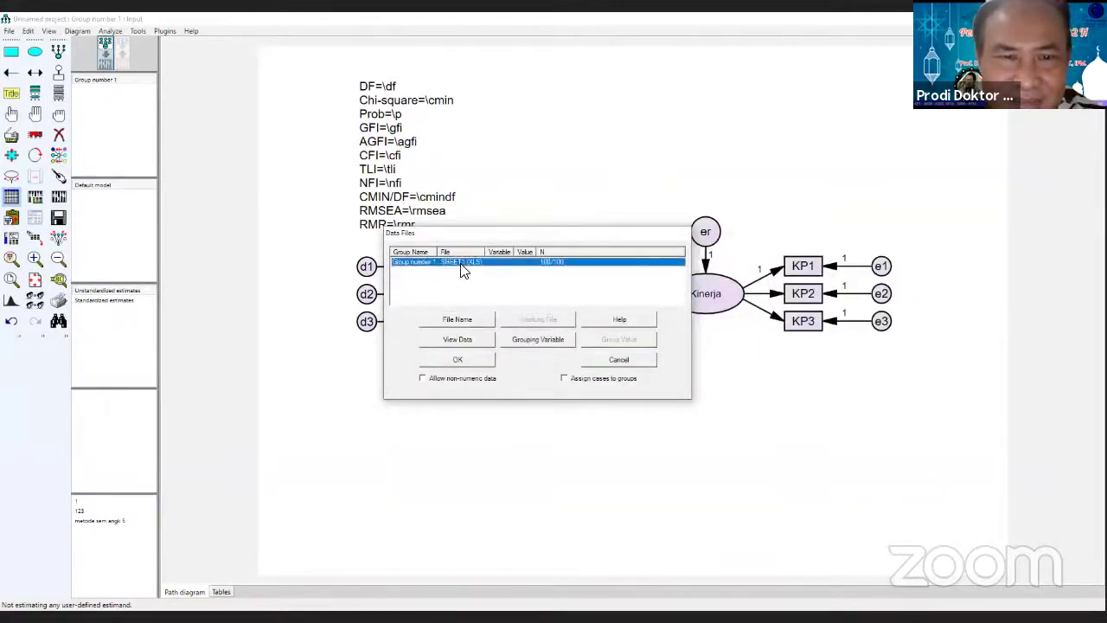
left_click(459, 339)
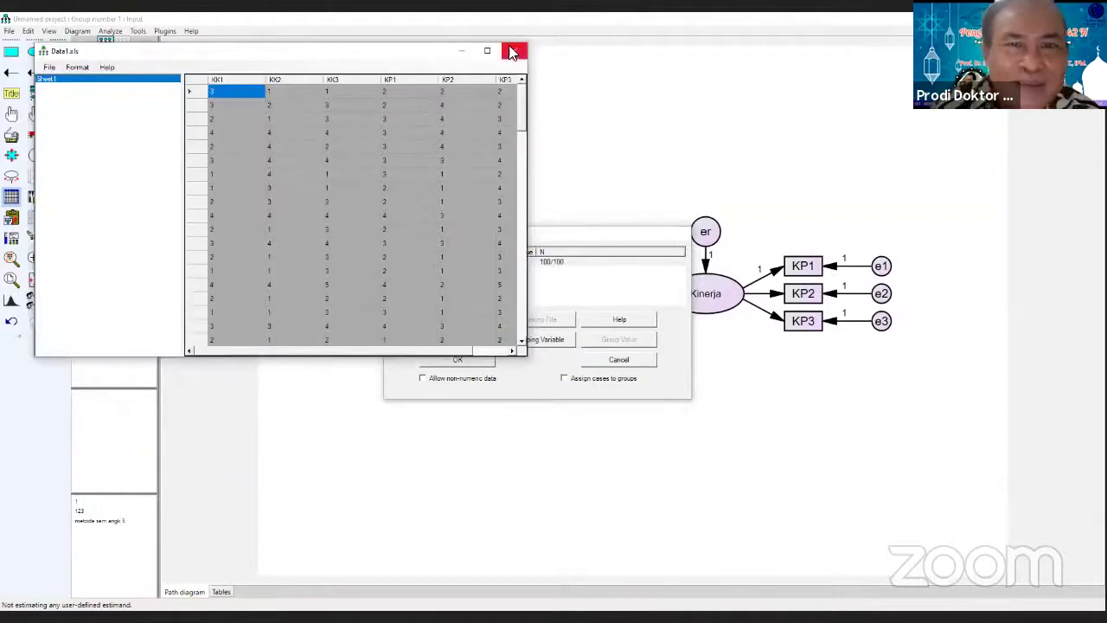
left_click(513, 54)
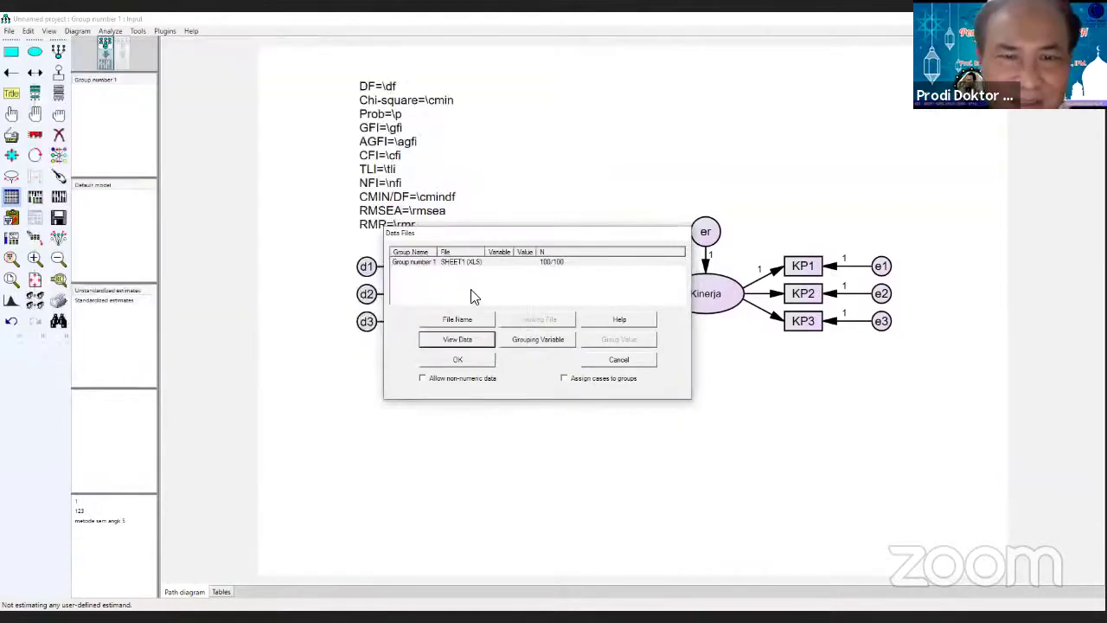
left_click(449, 266)
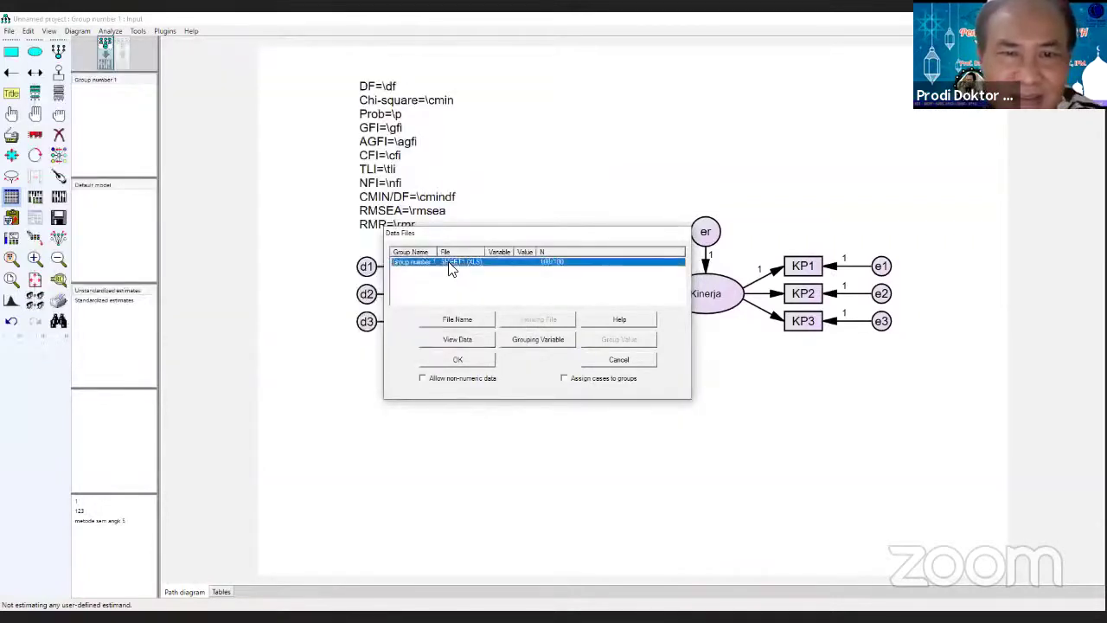
left_click(456, 361)
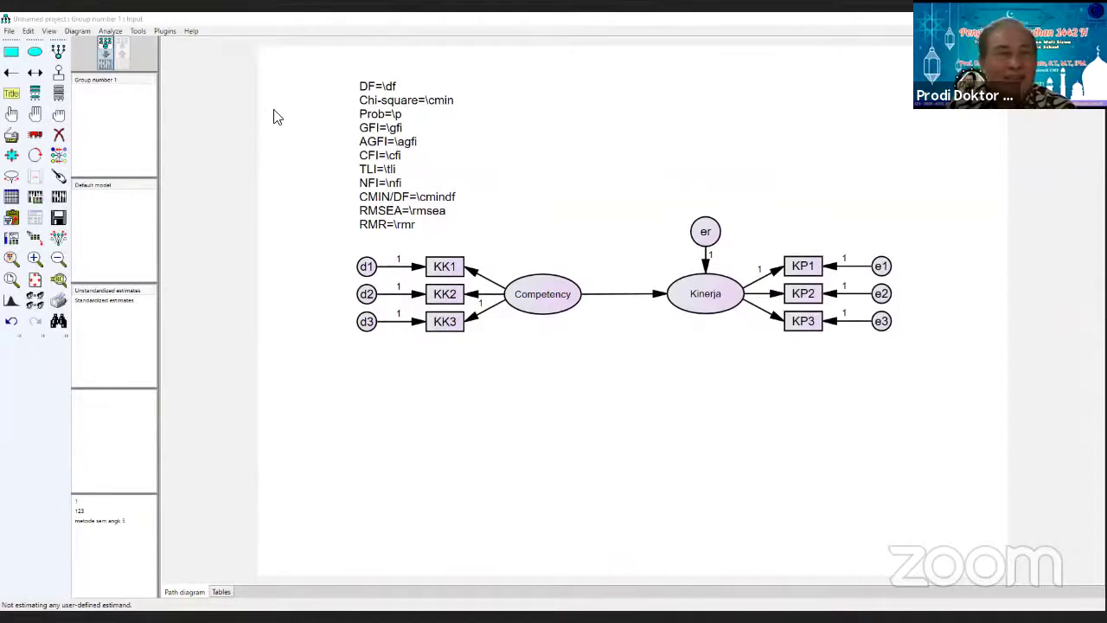
- Check the data file assigned to Group number 1 and accept the setting
left_click(18, 197)
left_click(445, 262)
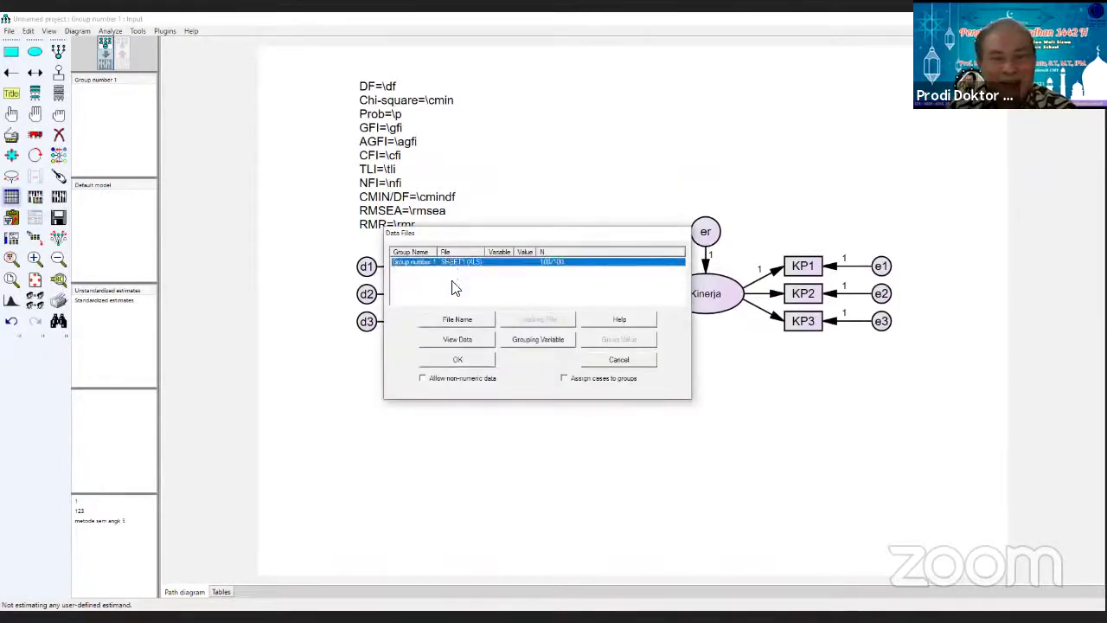
left_click(452, 358)
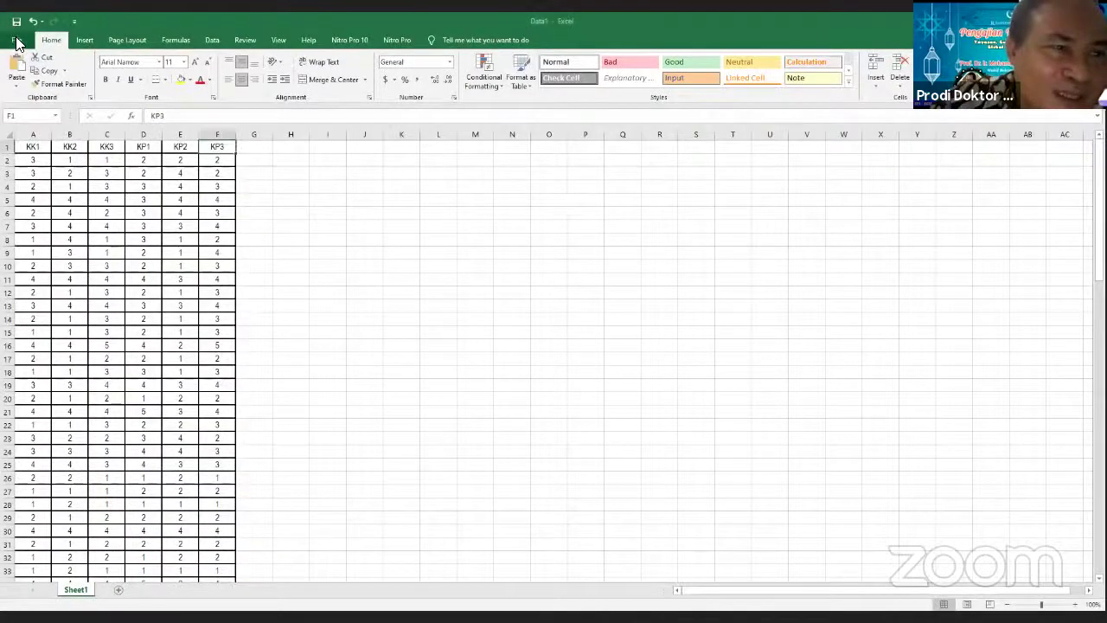
- Switch to the Data1 workbook in Excel and start saving a copy to Bahan Workshop\Aeropagus on drive D
left_click(17, 43)
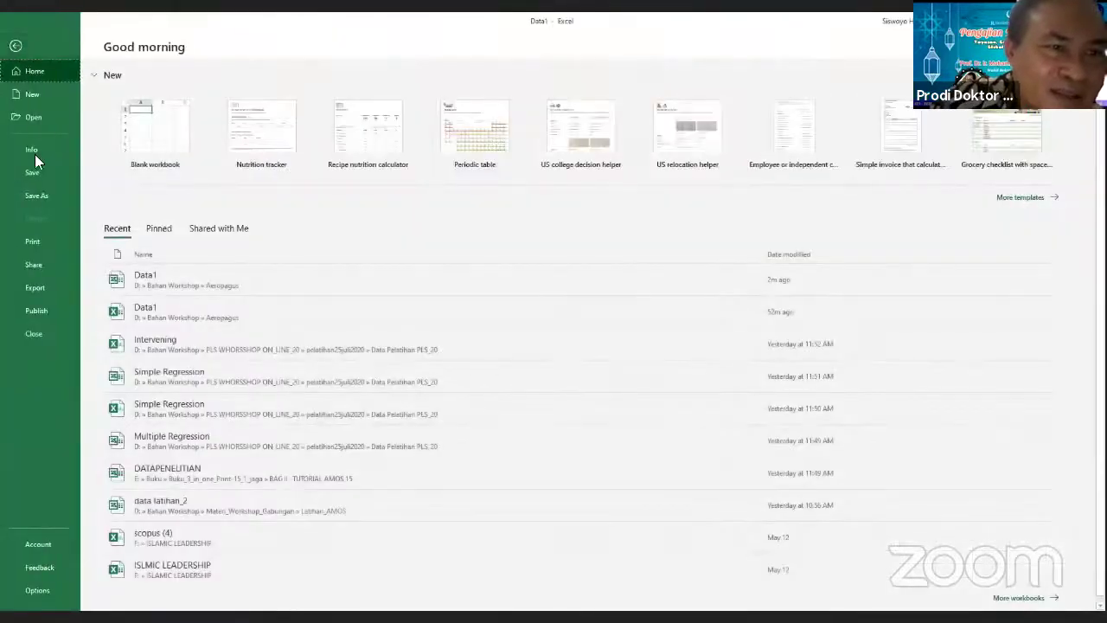
left_click(29, 196)
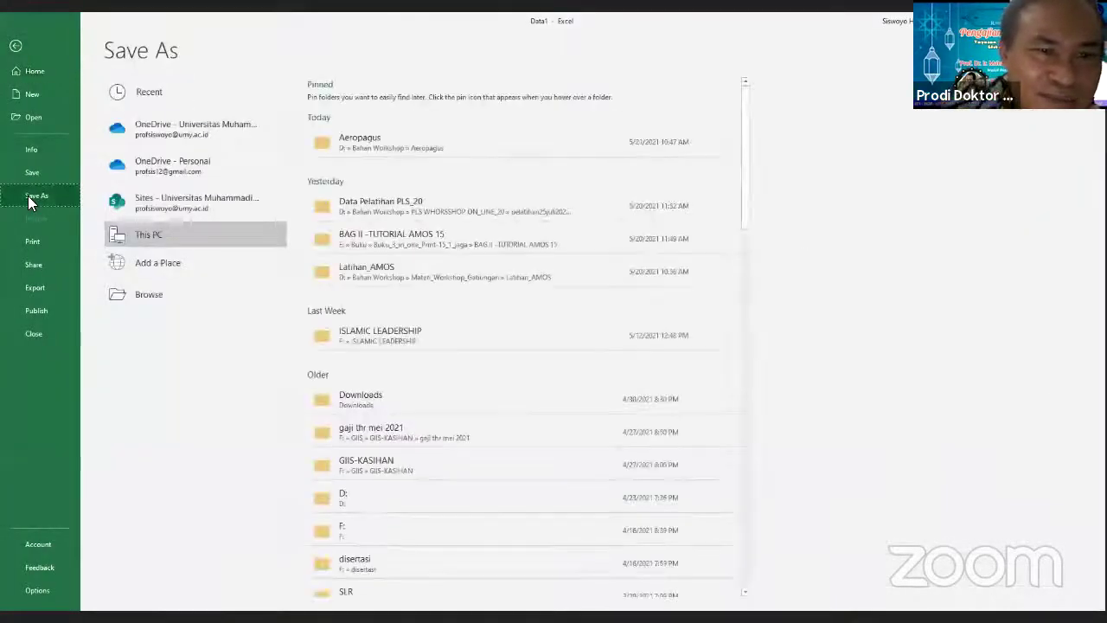
left_click(154, 230)
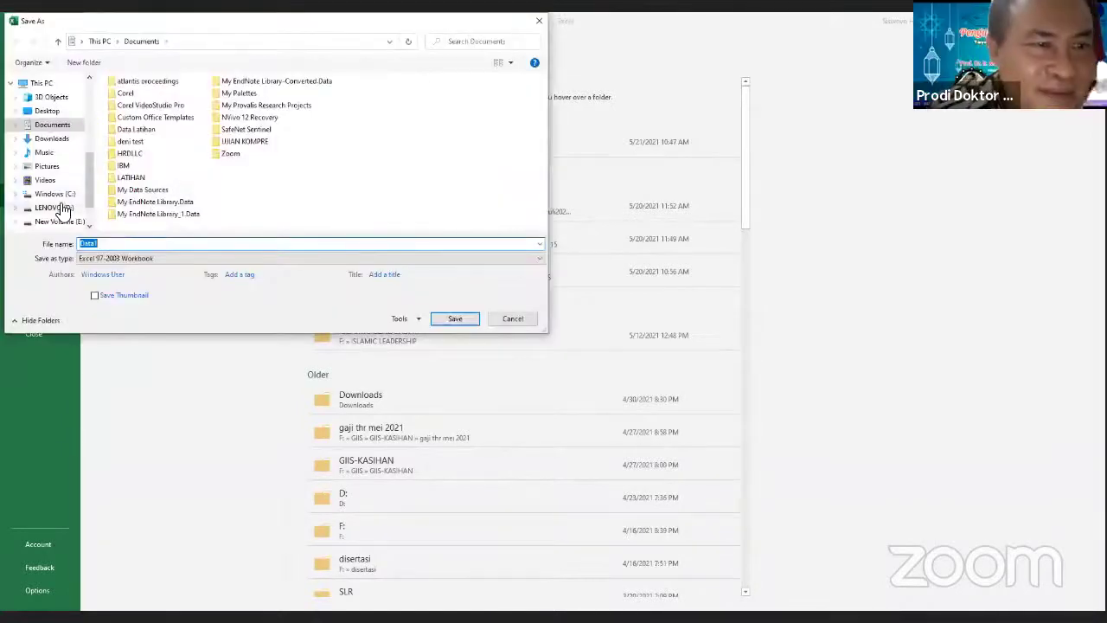
left_click(62, 209)
left_click(142, 134)
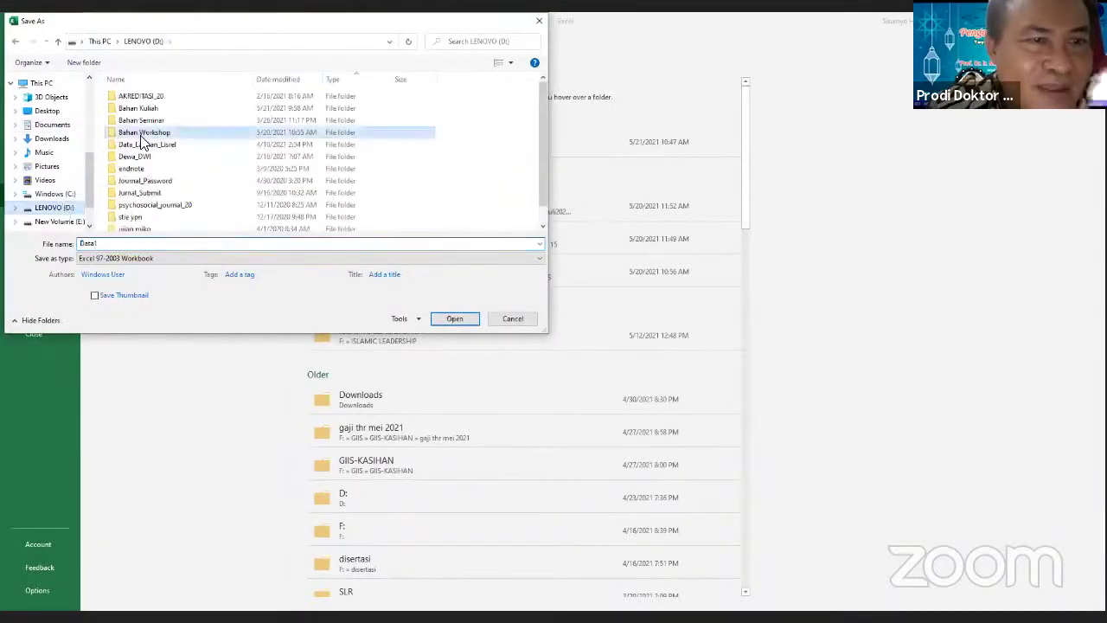
double_click(141, 134)
double_click(128, 96)
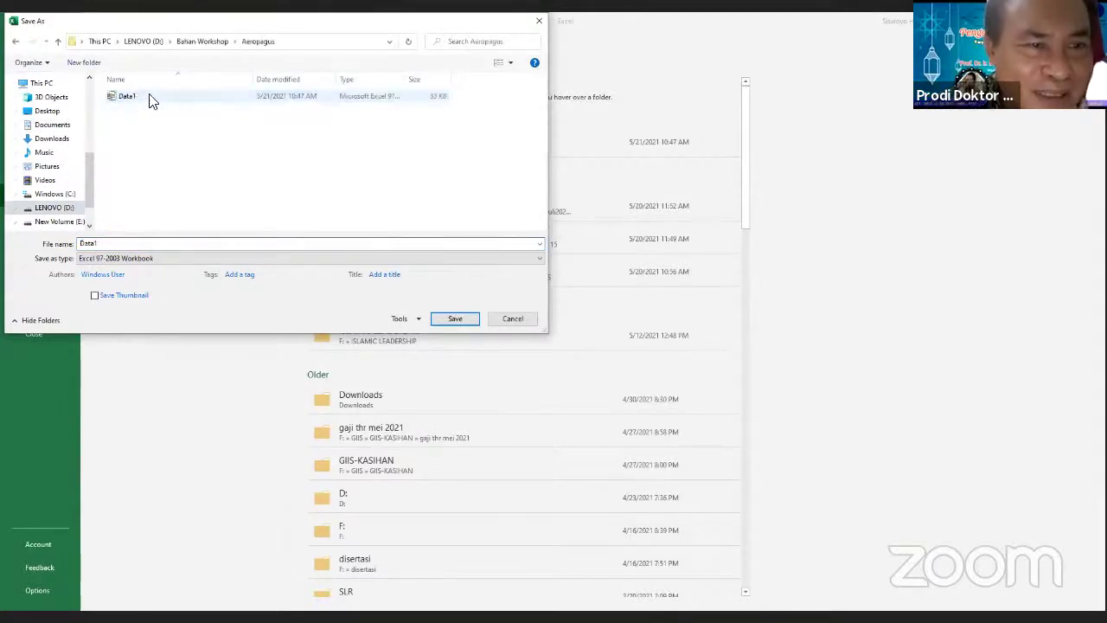
- Examine the file formats available for saving the Data1 workbook
left_click(102, 259)
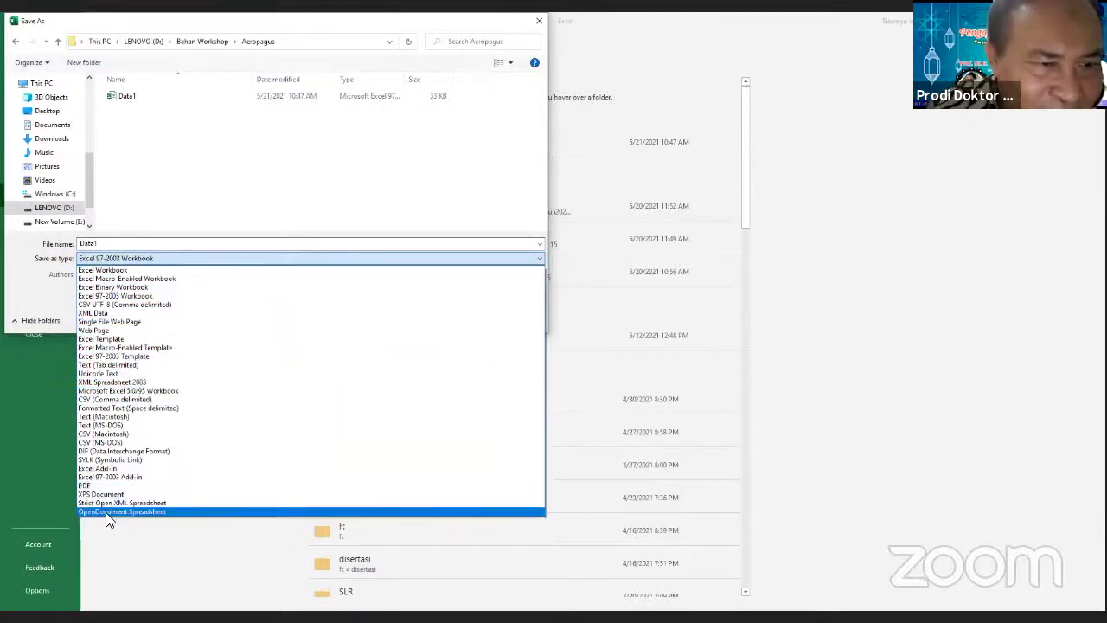
left_click(110, 259)
left_click(110, 259)
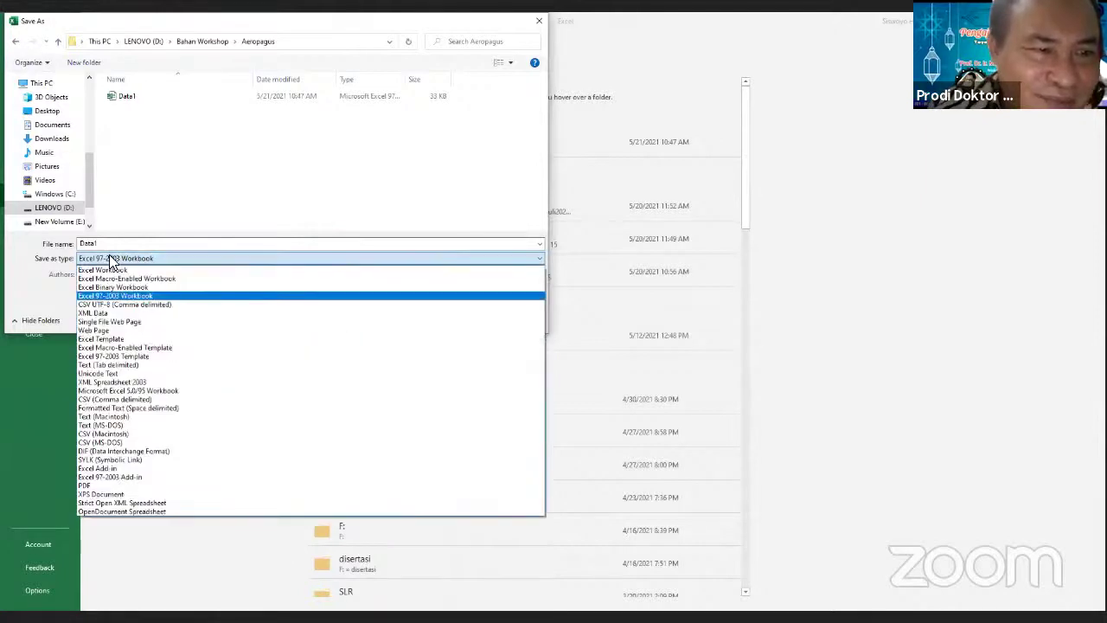
left_click(110, 260)
left_click(110, 260)
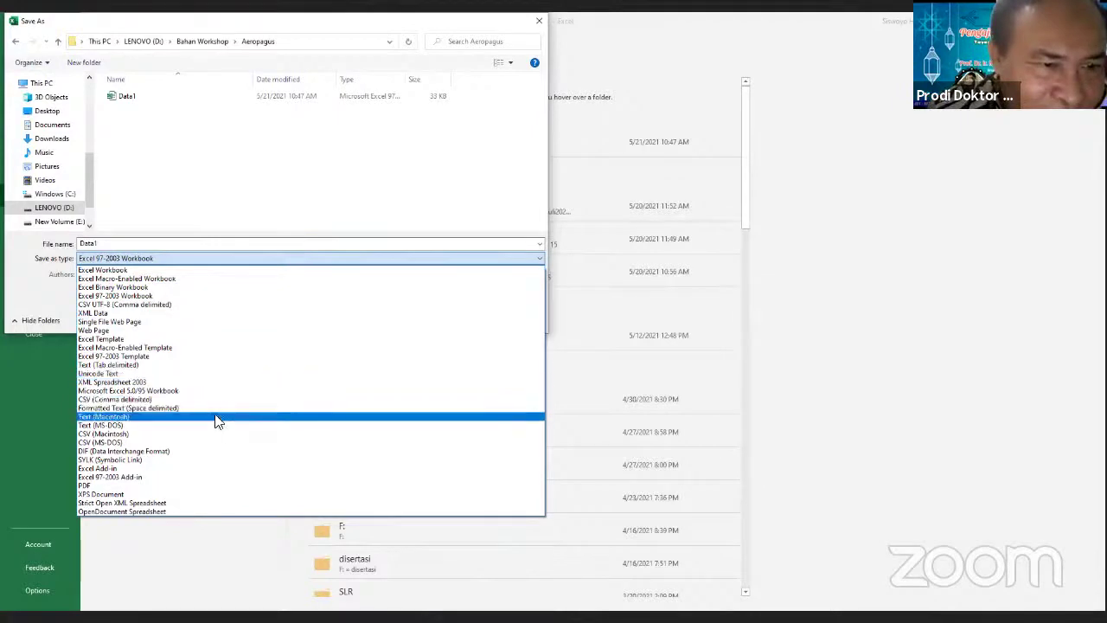
key("Down")
key("Down")
key("Down")
key("Down")
key("Down")
key("Down")
key("Down")
key("Down")
key("Down")
key("Down")
key("Down")
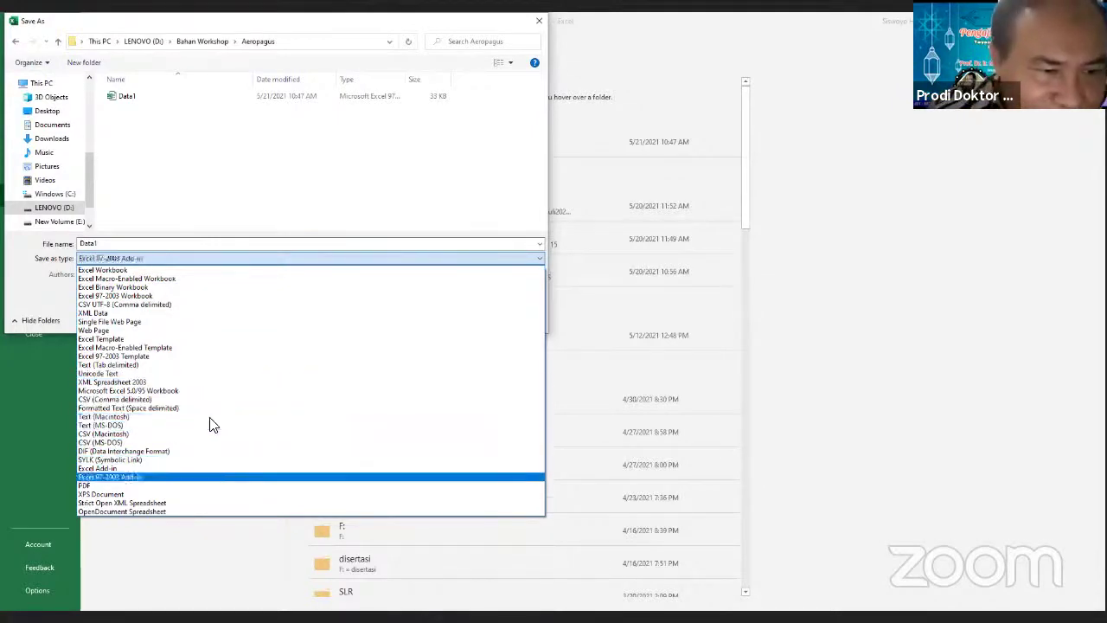
key("Up")
key("Up")
key("Up")
key("Up")
key("Up")
key("Up")
key("Up")
key("Up")
key("Up")
key("Up")
key("Up")
key("Up")
key("Up")
key("Up")
key("Up")
key("Up")
key("Up")
key("Up")
key("Up")
key("Up")
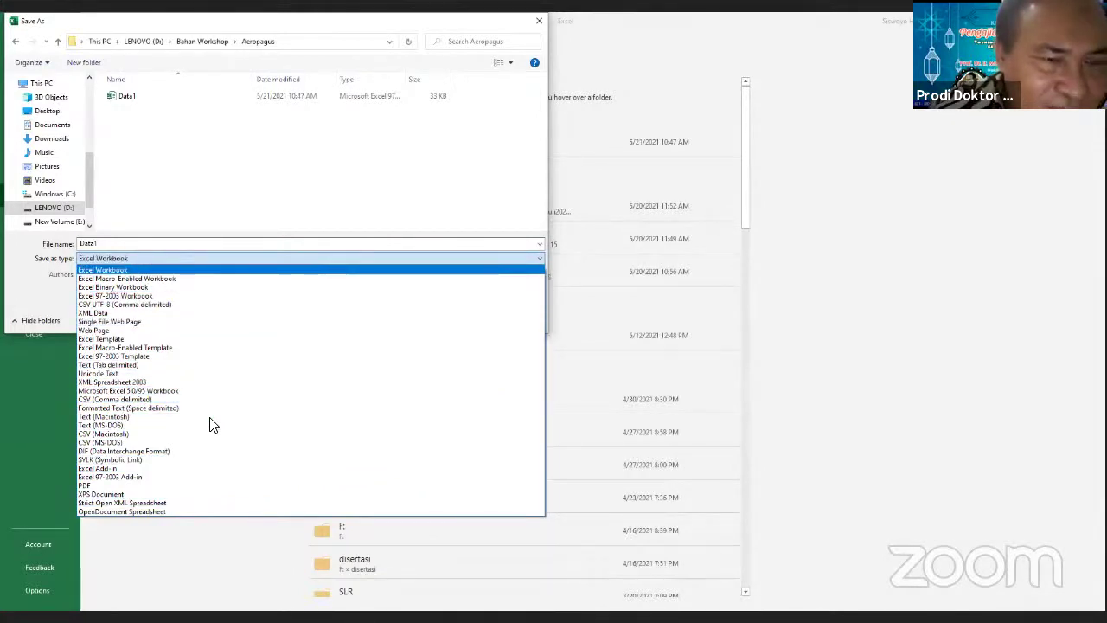
left_click(559, 343)
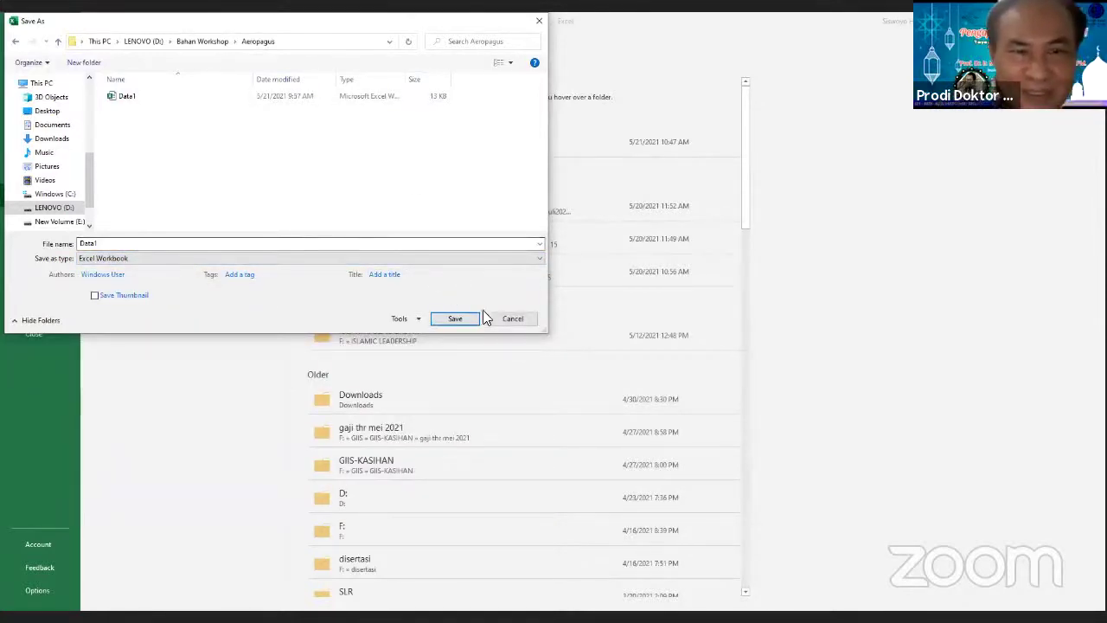
- Save the workbook as Data1 in Excel 97-2003 Workbook format, replacing the existing file
left_click(231, 258)
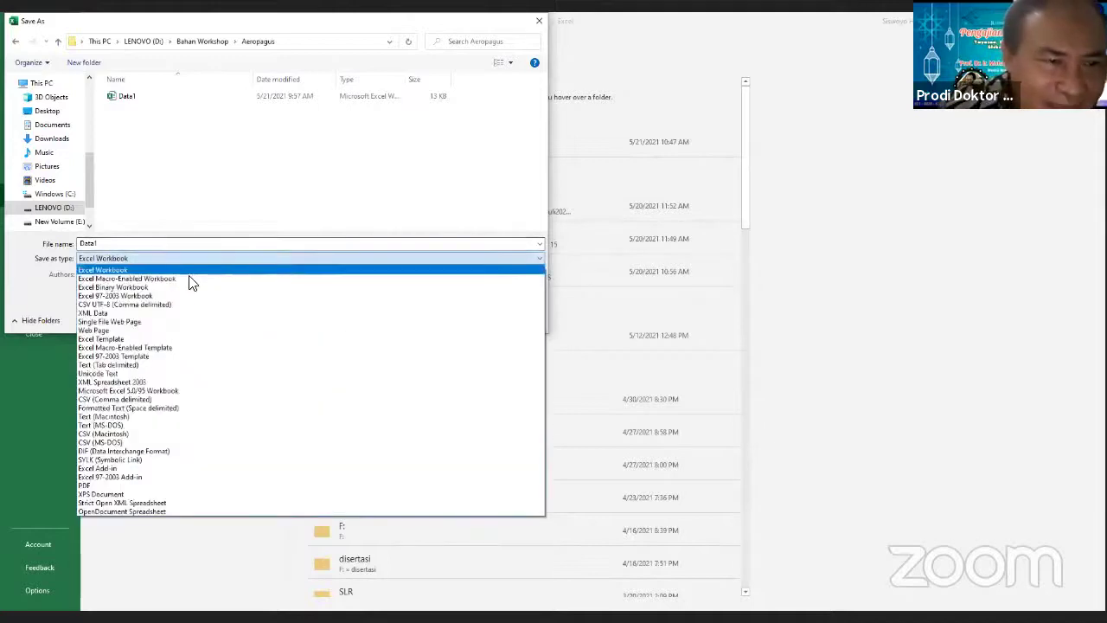
left_click(167, 296)
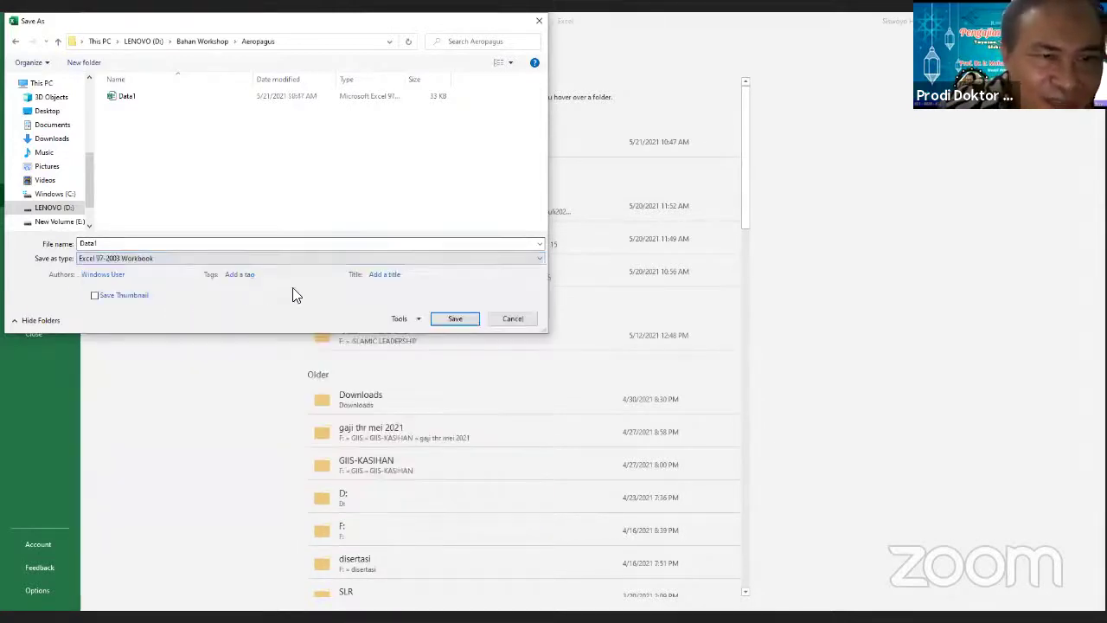
left_click(448, 320)
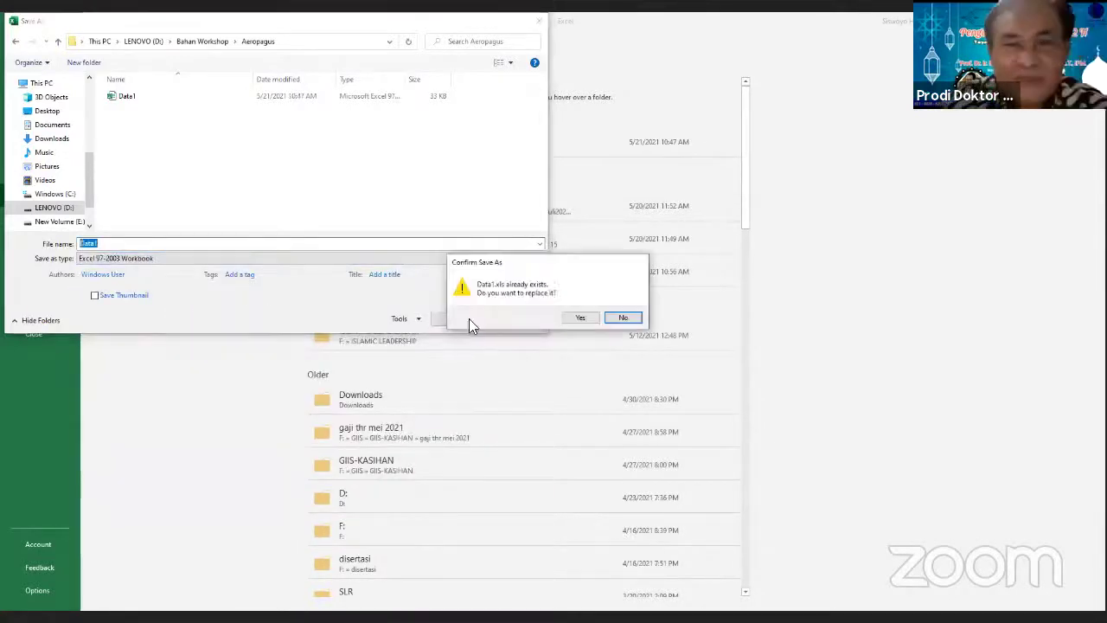
left_click(580, 319)
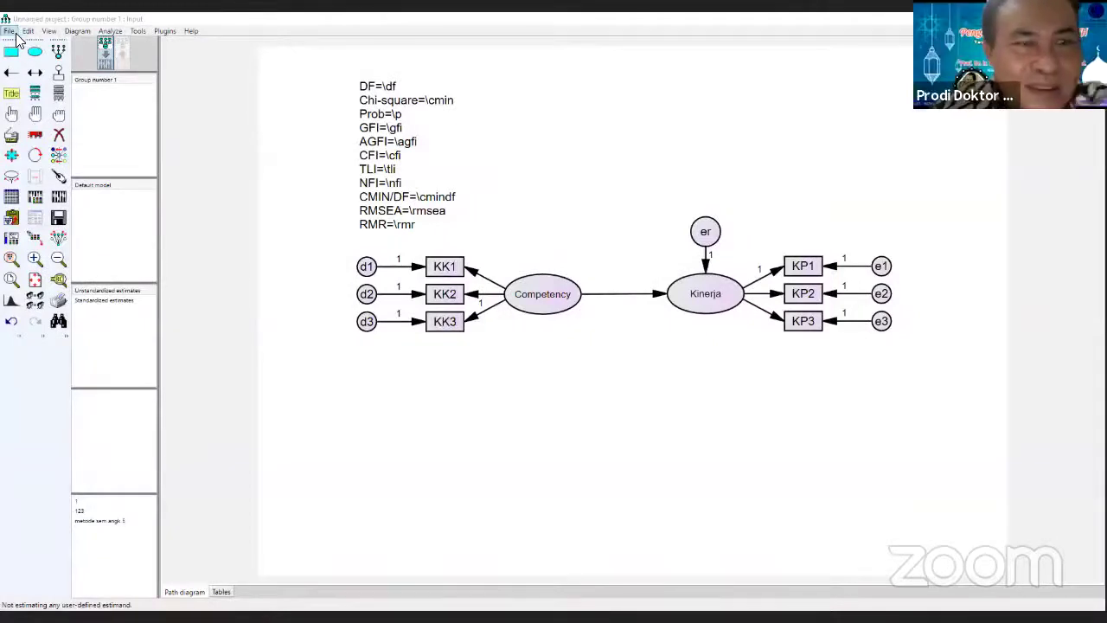
- Back in Amos, reselect the Excel 8.0 (*.xls) file Data1 for Group number 1 and accept the data file setting
left_click(9, 198)
left_click(459, 320)
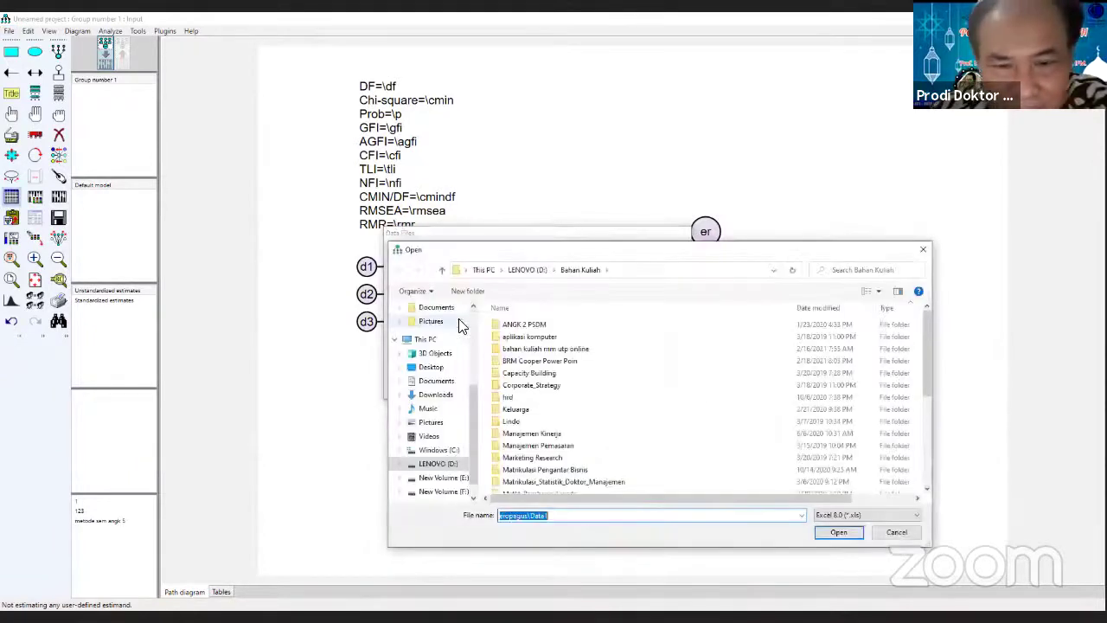
left_click(867, 514)
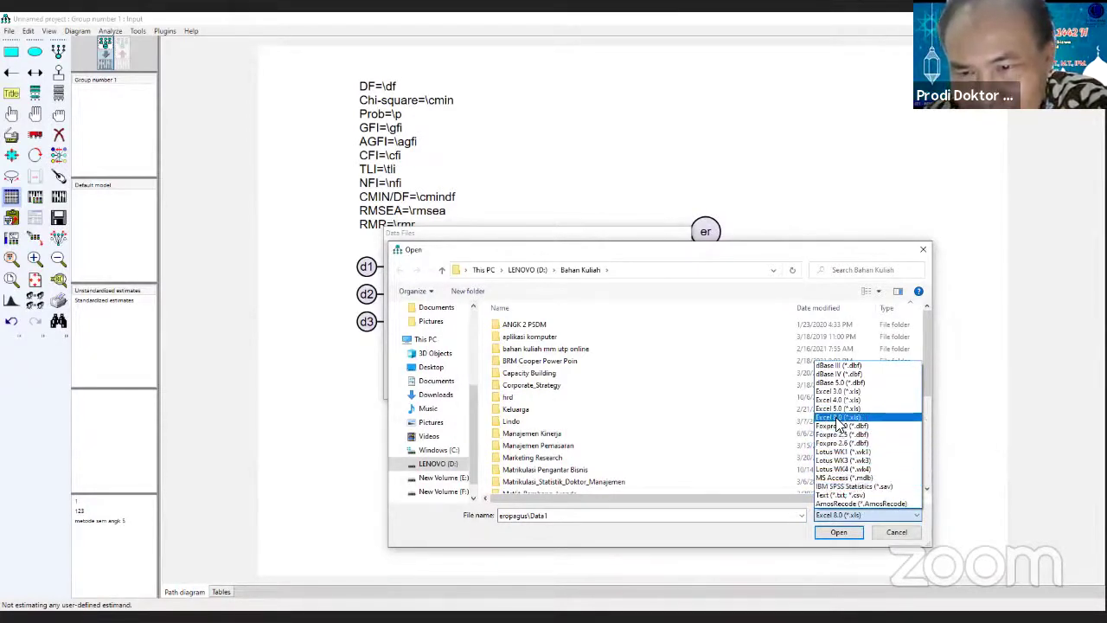
left_click(837, 418)
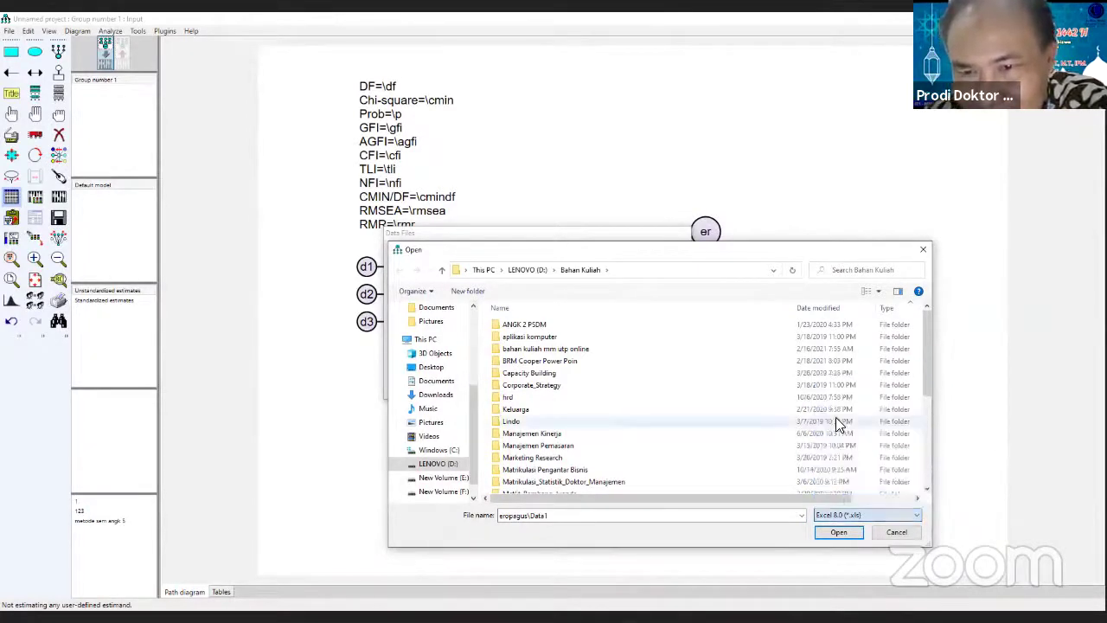
left_click(829, 514)
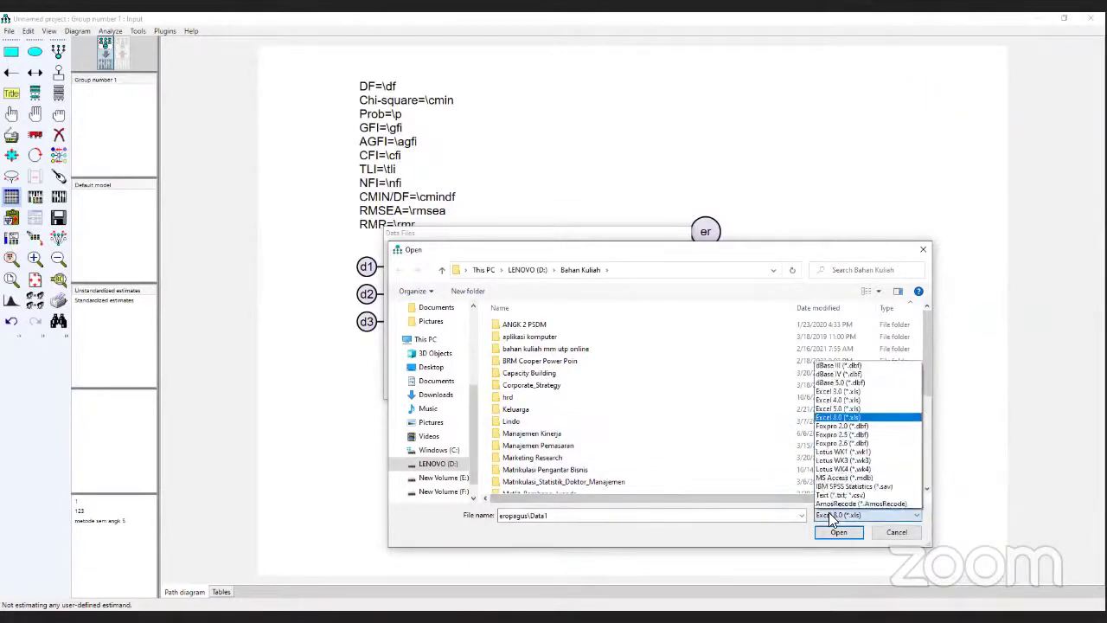
left_click(832, 418)
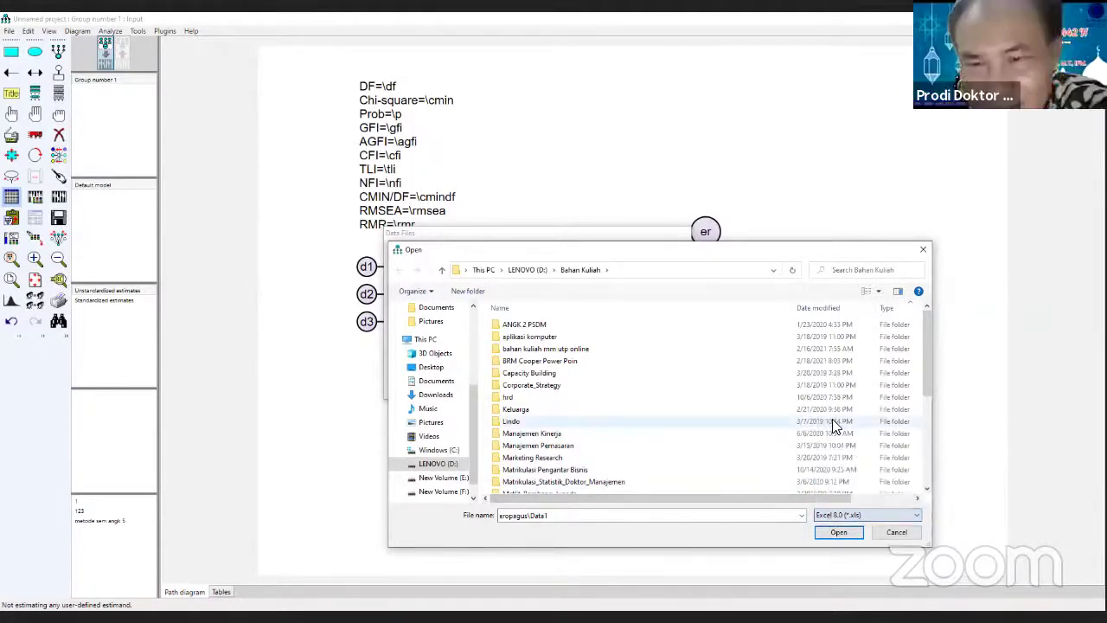
left_click(823, 533)
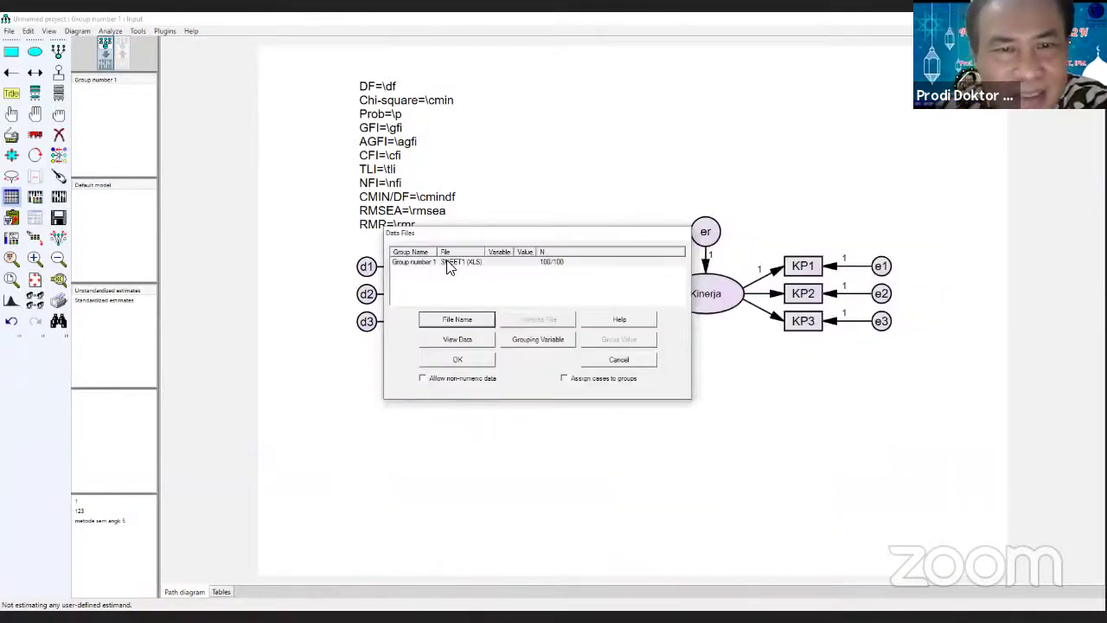
left_click(448, 265)
left_click(455, 362)
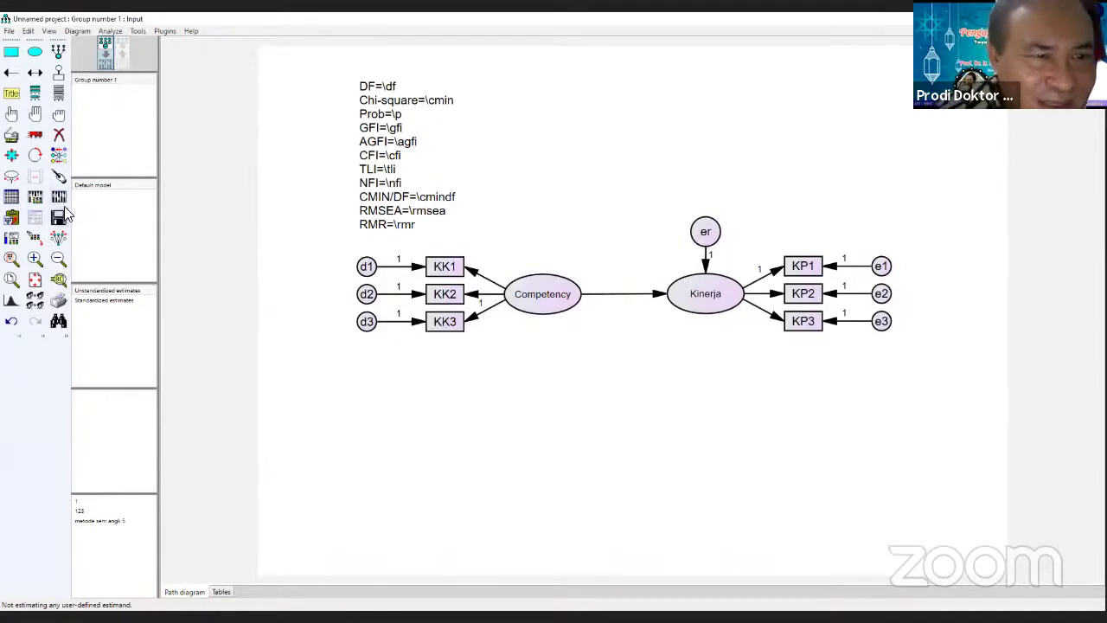
left_click(107, 31)
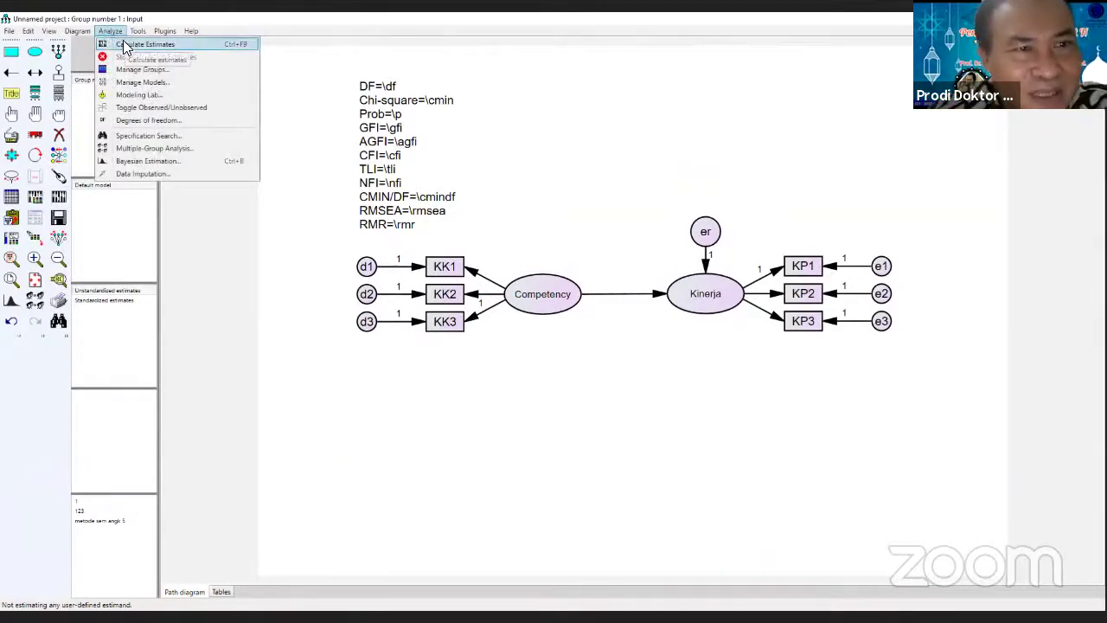
left_click(125, 44)
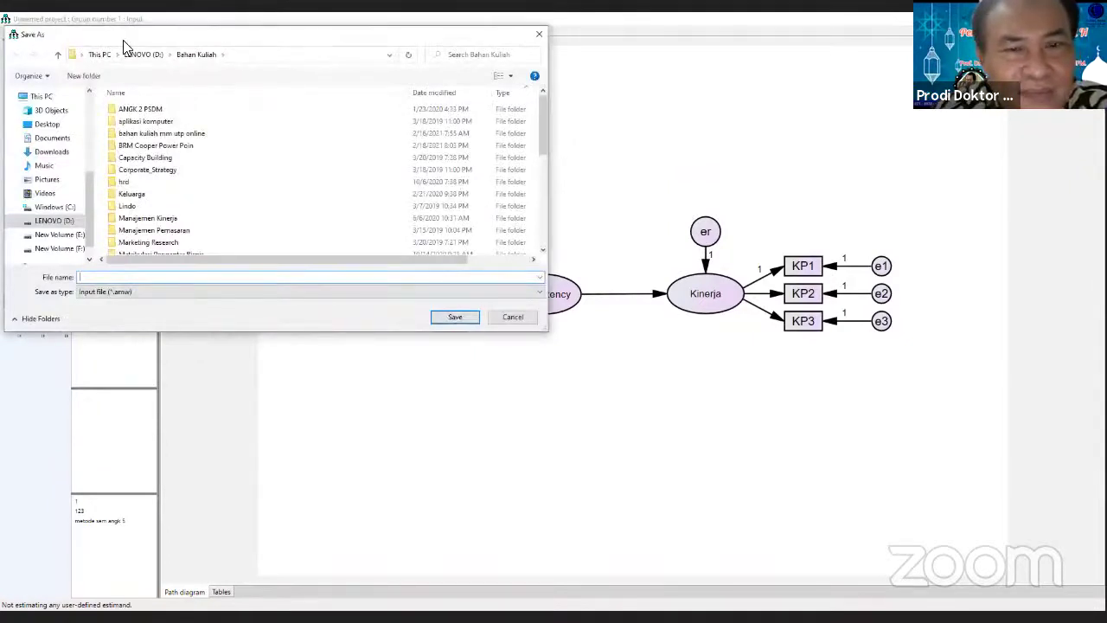
left_click(513, 318)
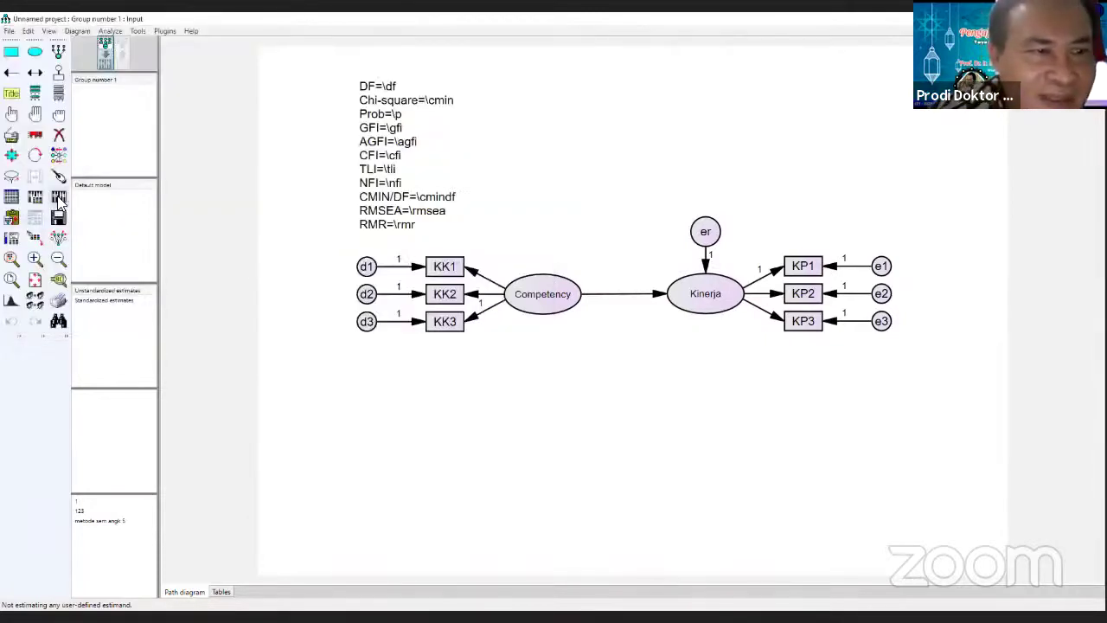
left_click(59, 198)
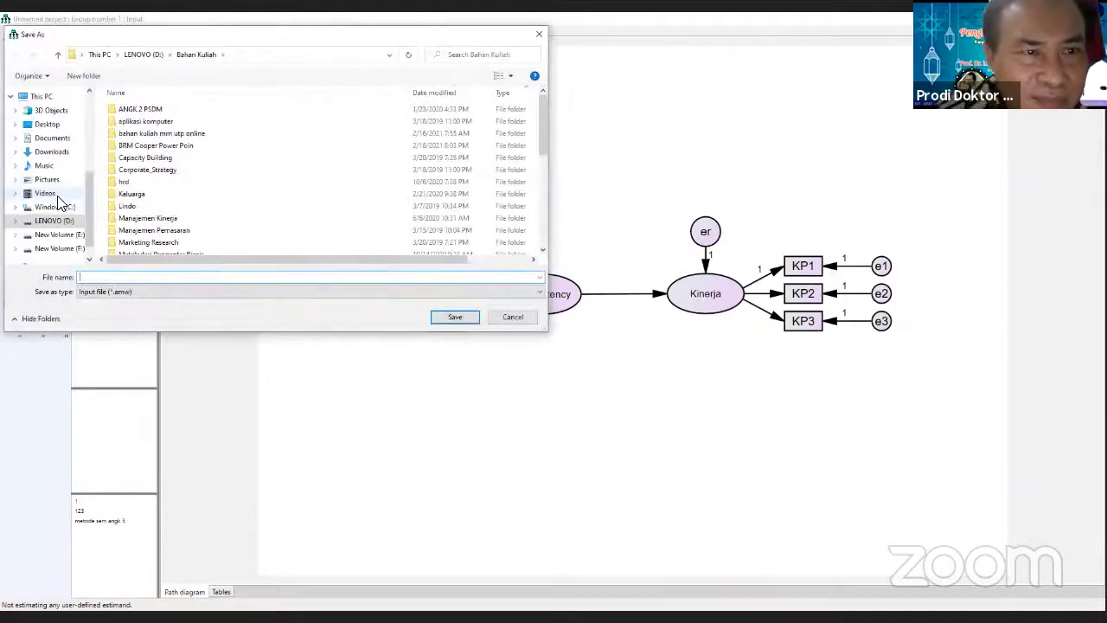
left_click(512, 318)
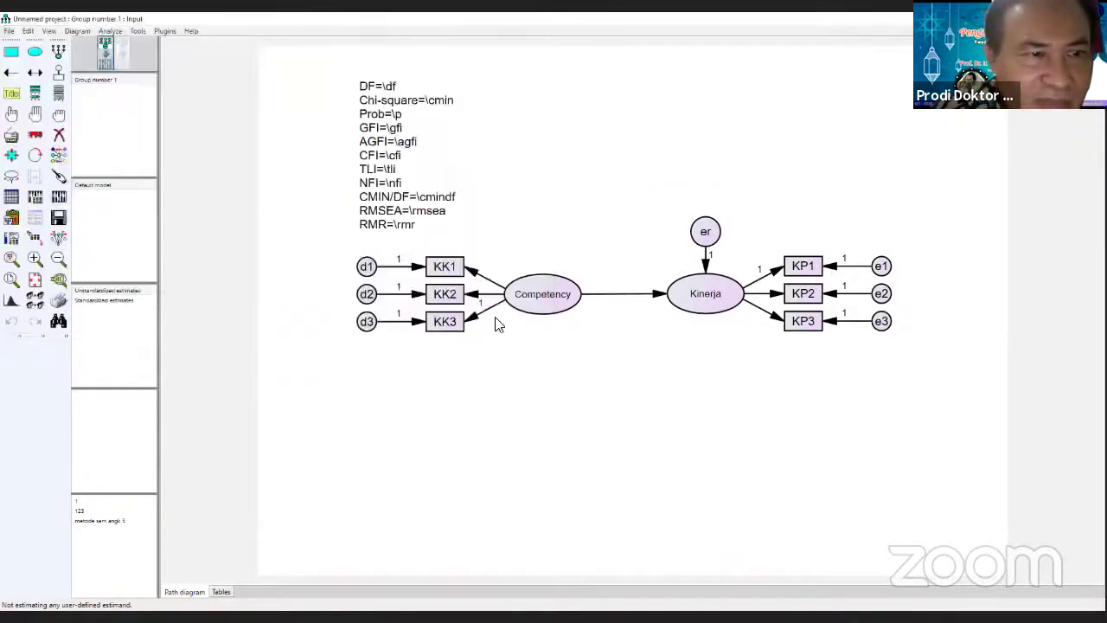
- Choose Data1 from Bahan Workshop\Aeropagus on drive D as the Group number 1 data file and accept it
left_click(12, 198)
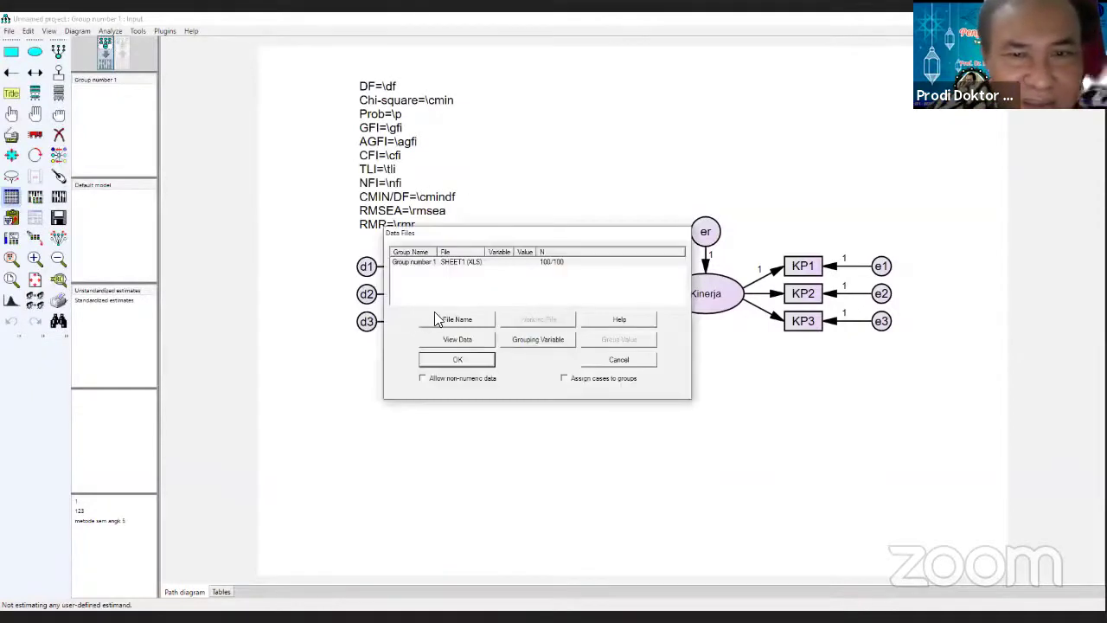
left_click(437, 319)
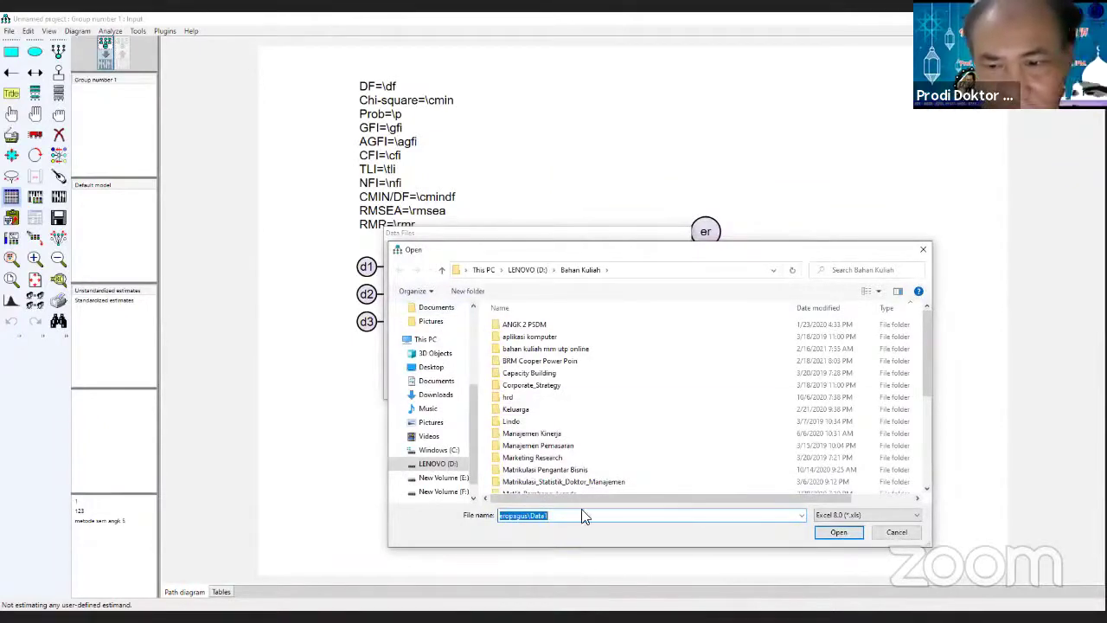
left_click(443, 464)
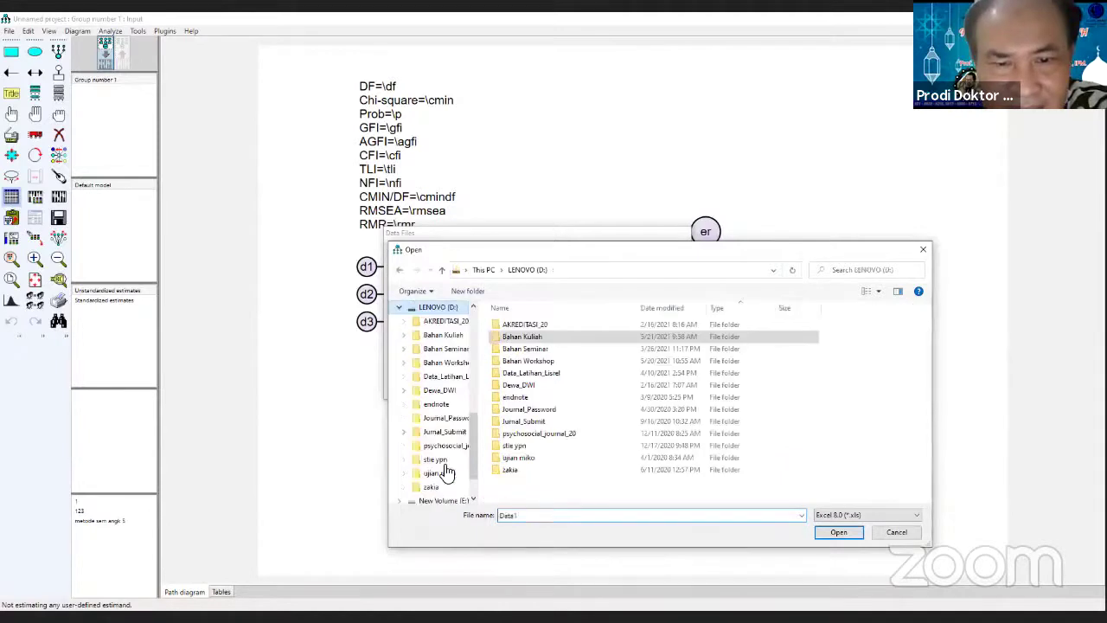
double_click(515, 360)
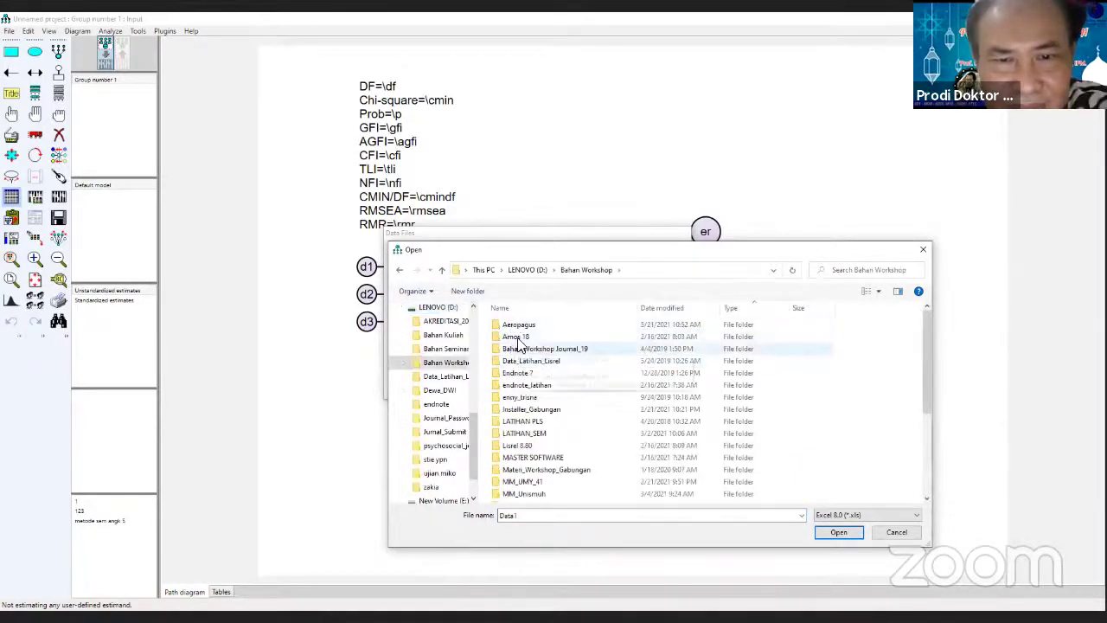
double_click(519, 327)
double_click(519, 328)
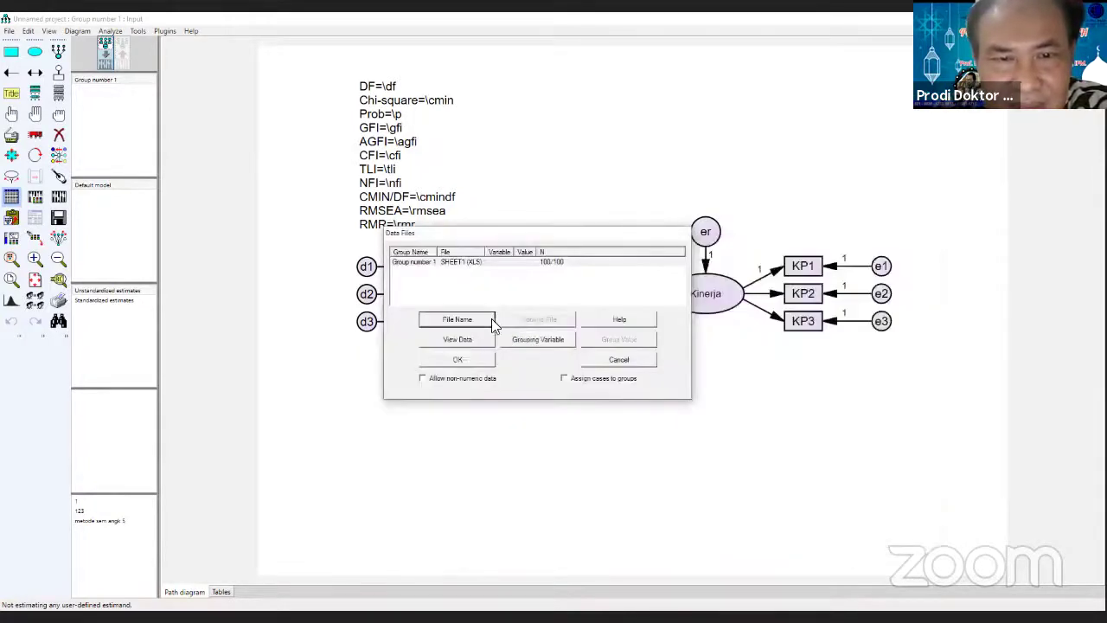
left_click(465, 264)
left_click(456, 359)
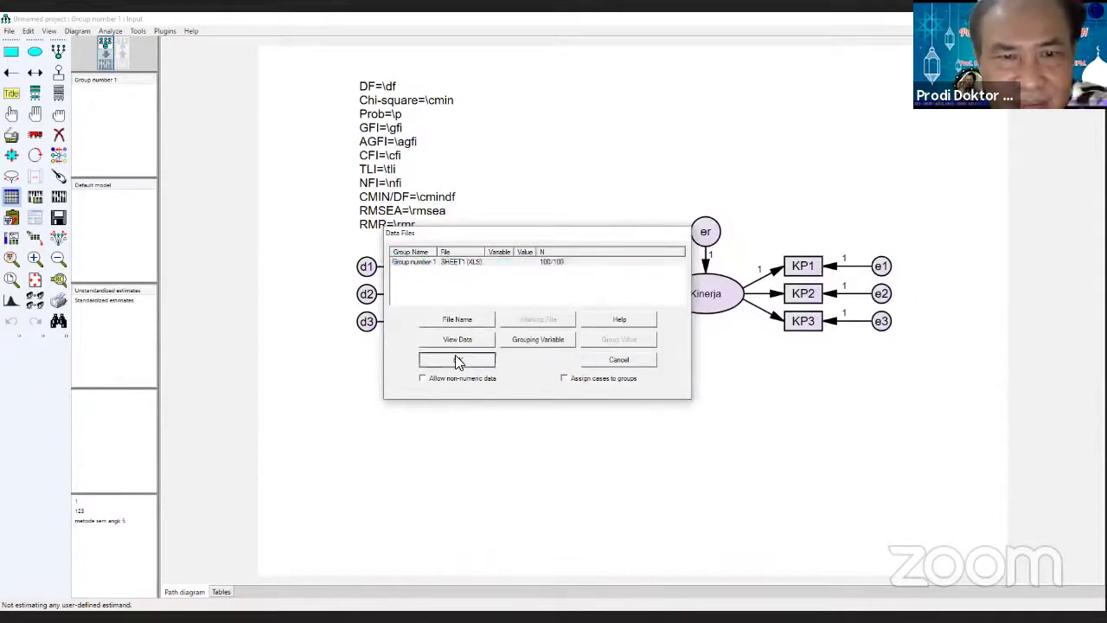
- Save the path diagram as LATIHAN_1 in Bahan Workshop\Aeropagus on drive D
left_click(60, 197)
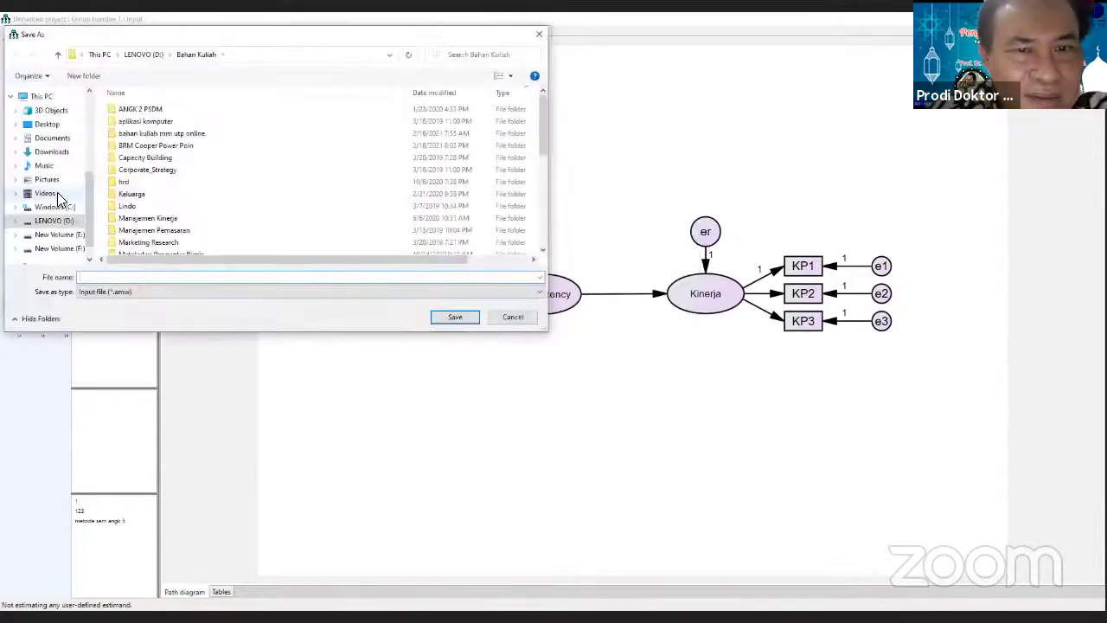
left_click(511, 316)
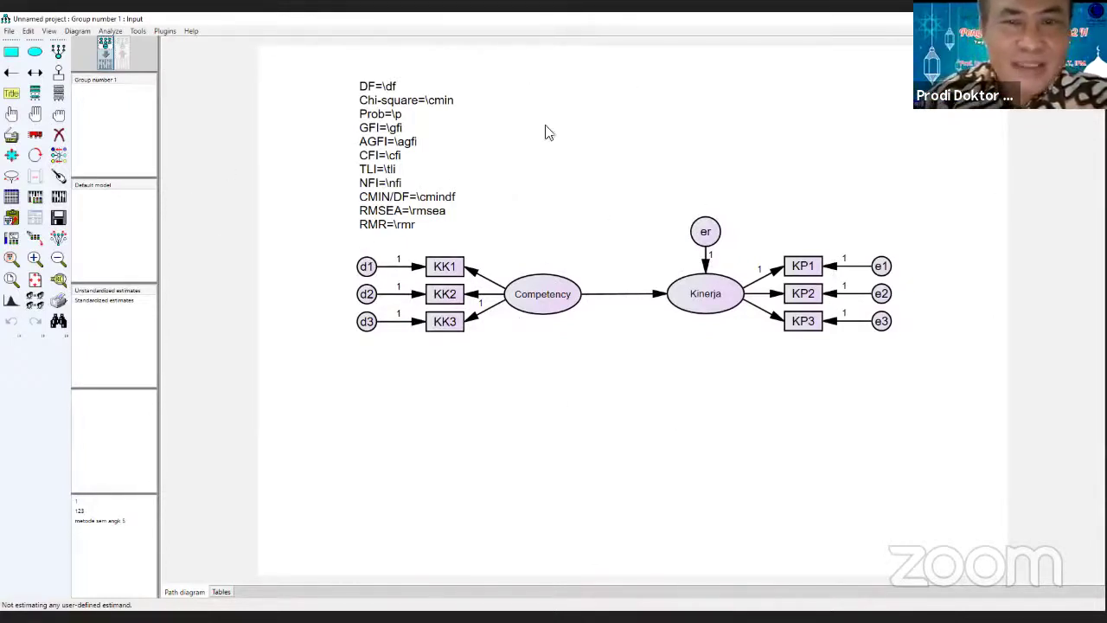
left_click(8, 30)
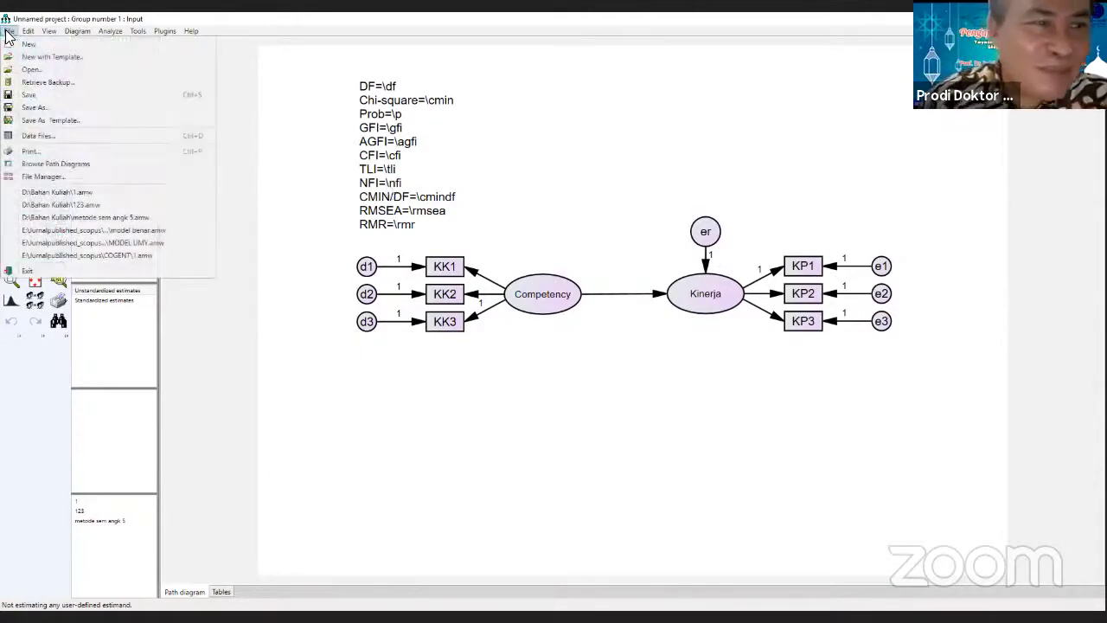
left_click(27, 108)
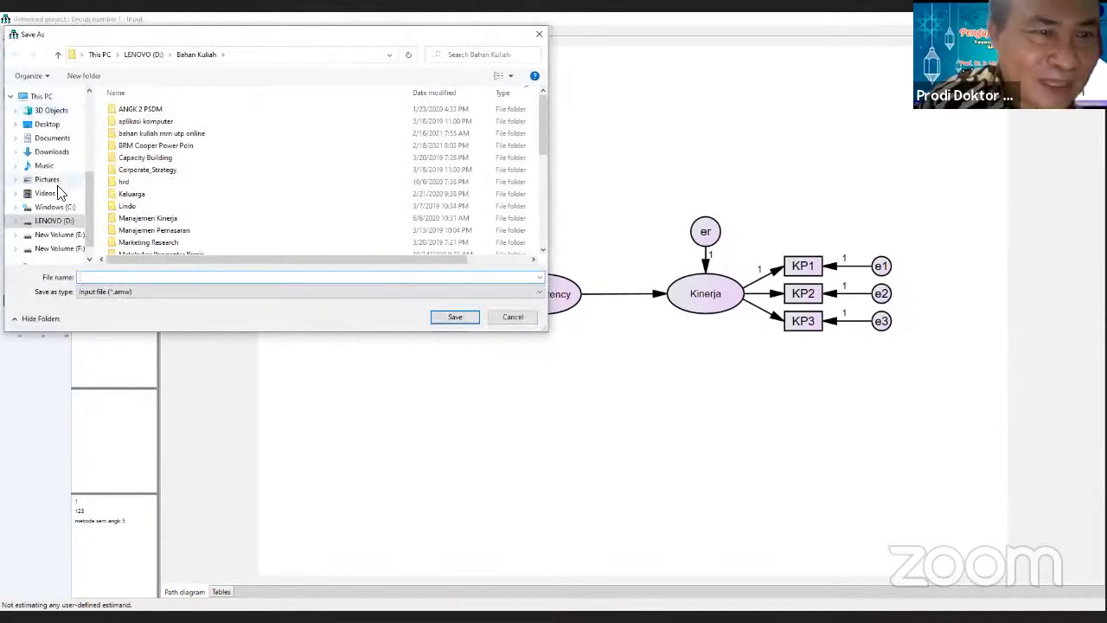
left_click(56, 223)
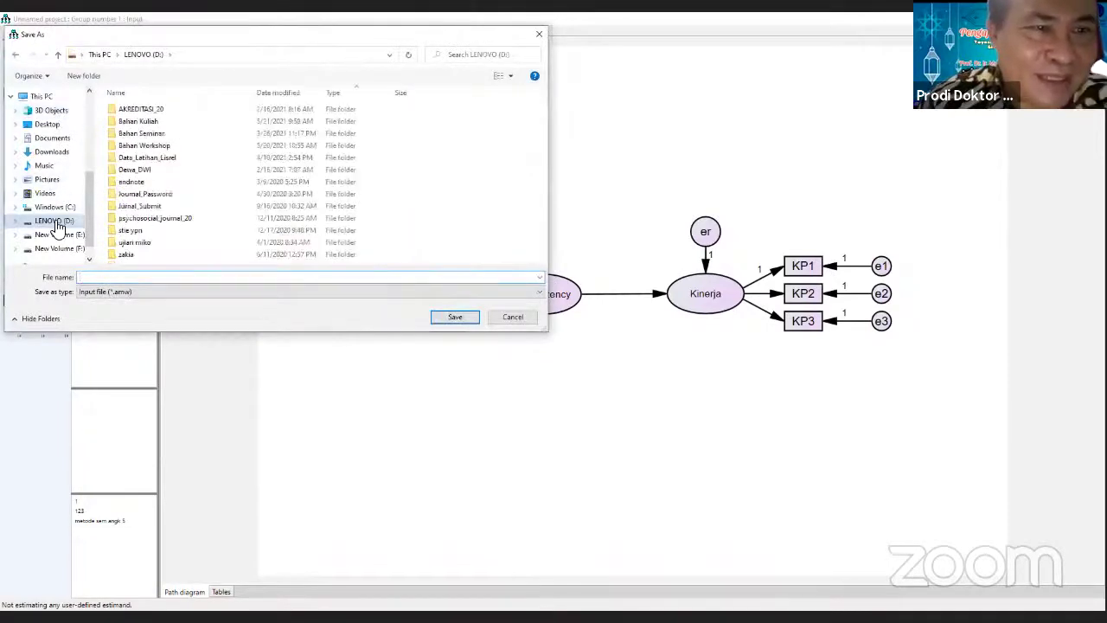
double_click(125, 148)
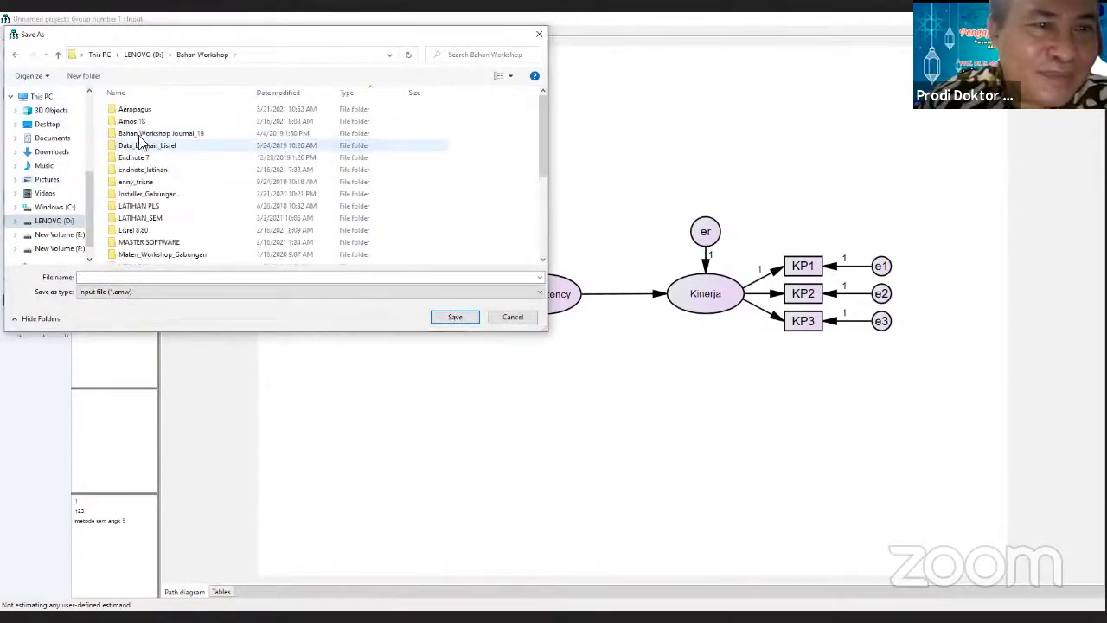
double_click(134, 110)
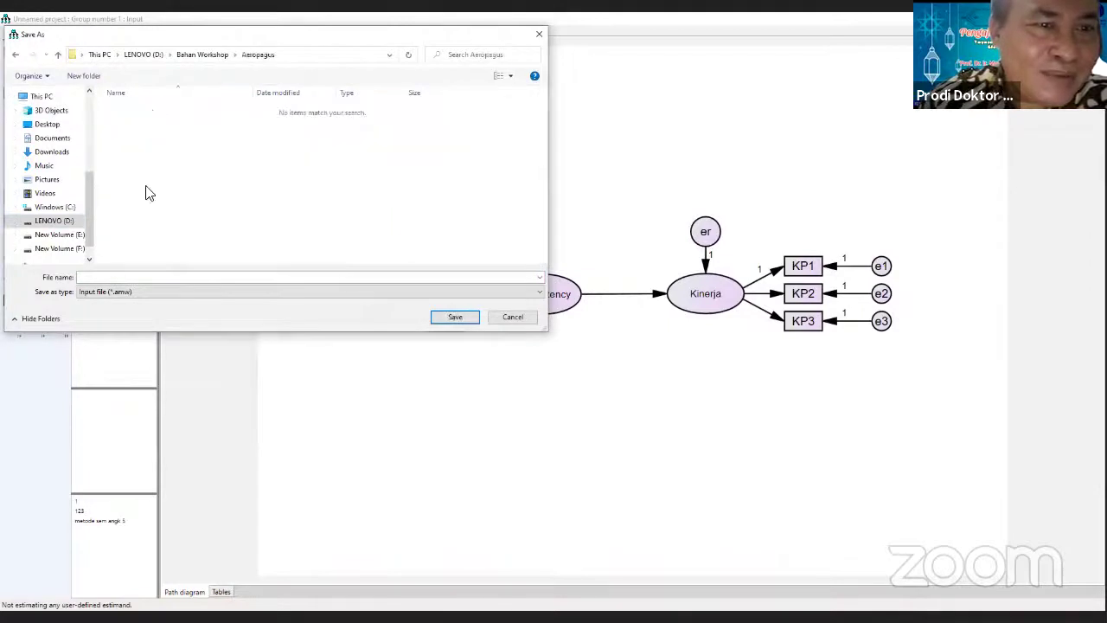
left_click(125, 277)
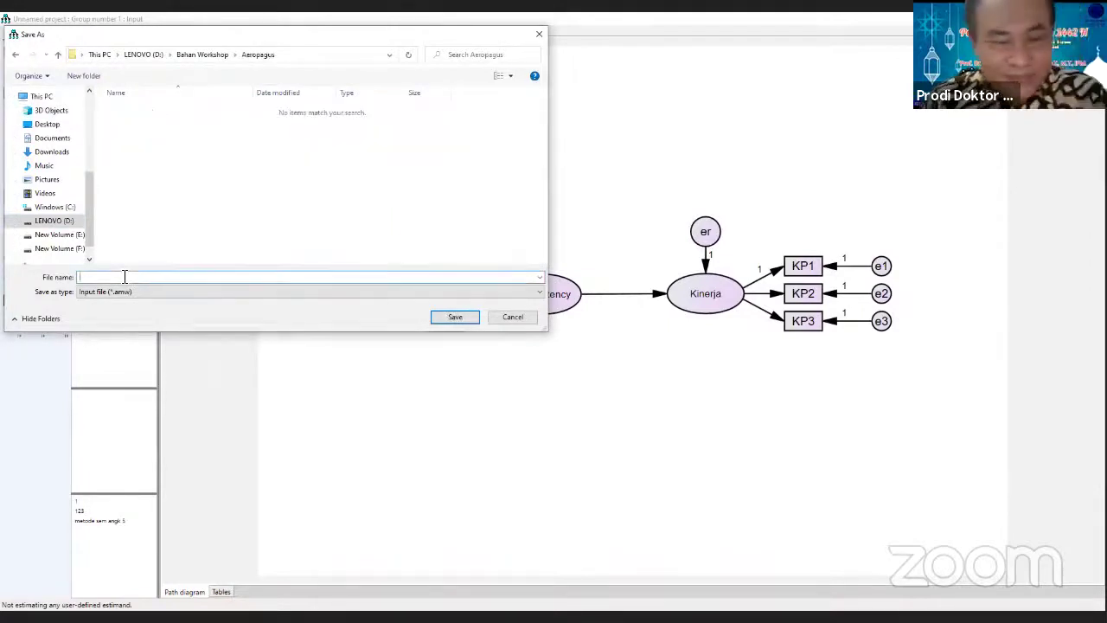
type("LATIHA")
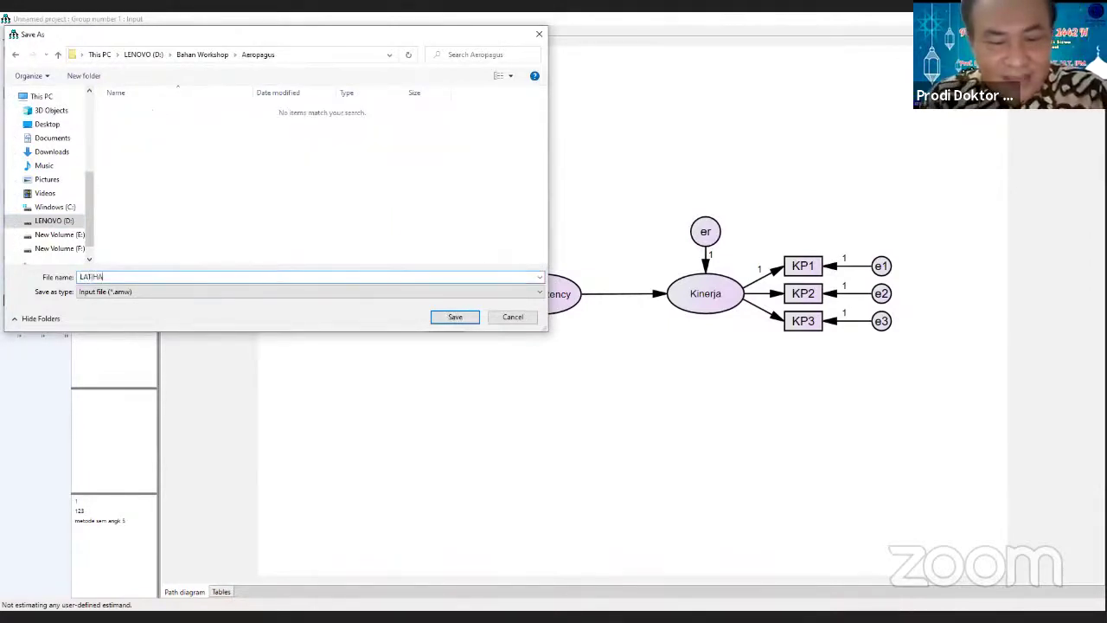
type("N")
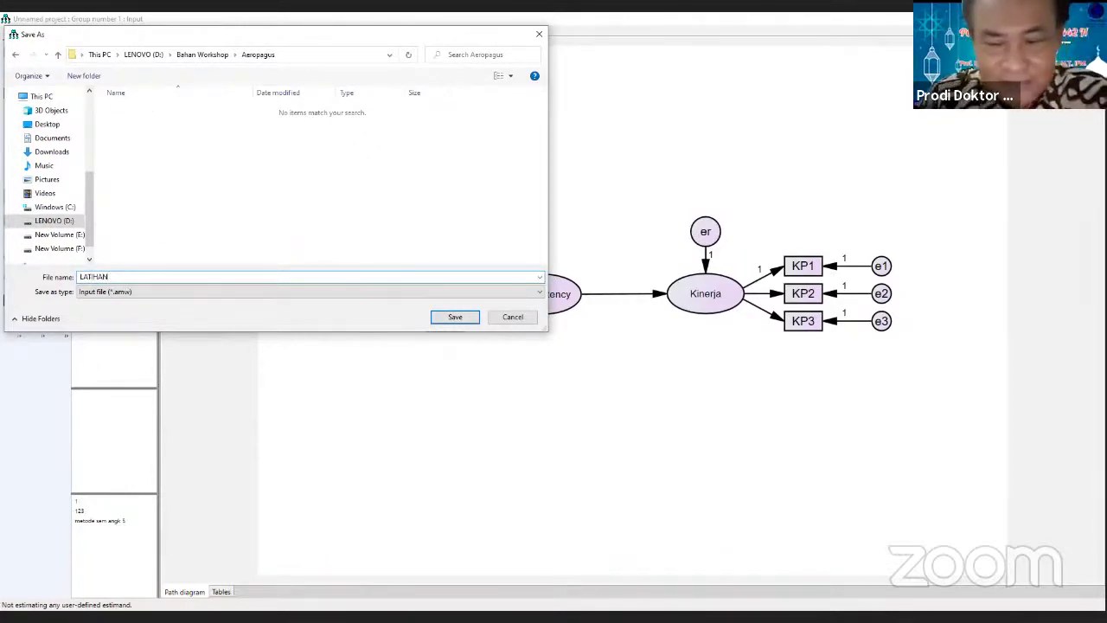
type("11")
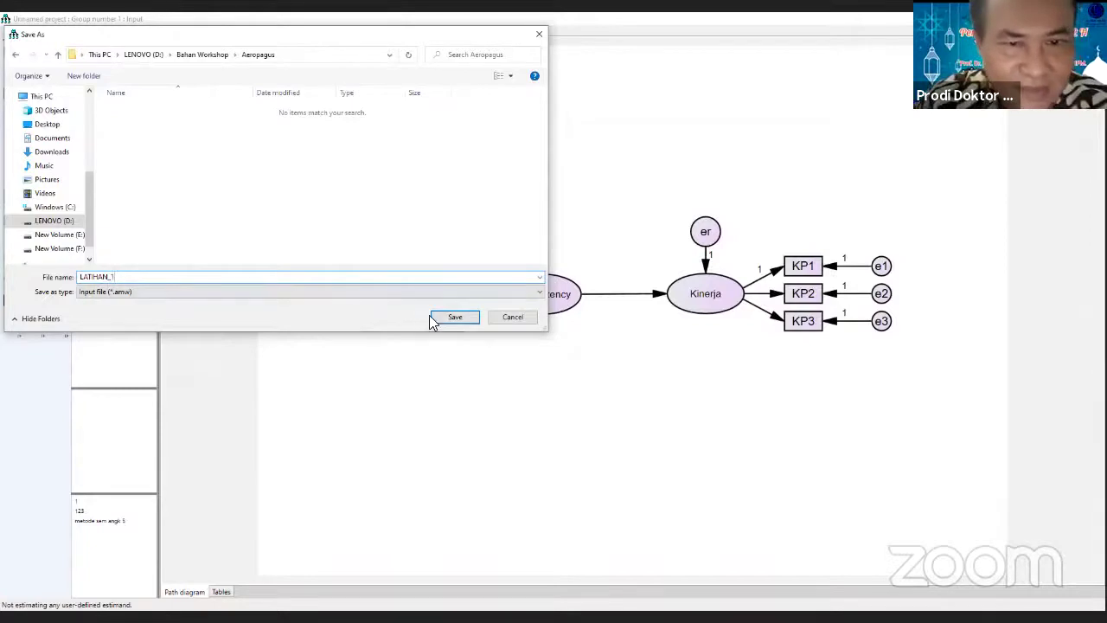
left_click(432, 320)
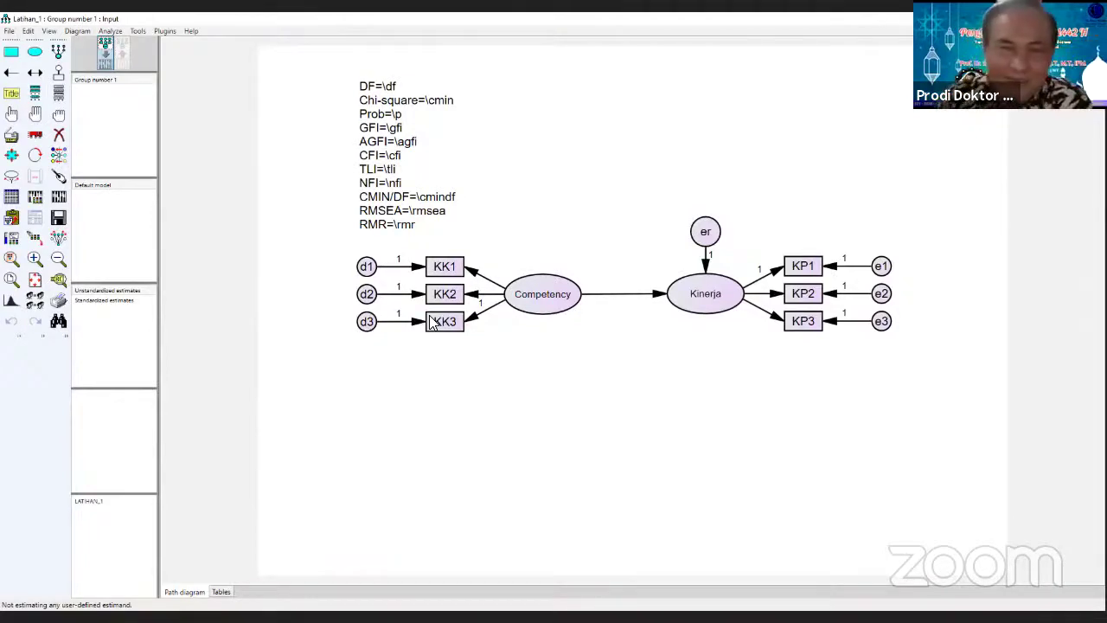
- Calculate the estimates for the saved competency and kinerja model
left_click(59, 195)
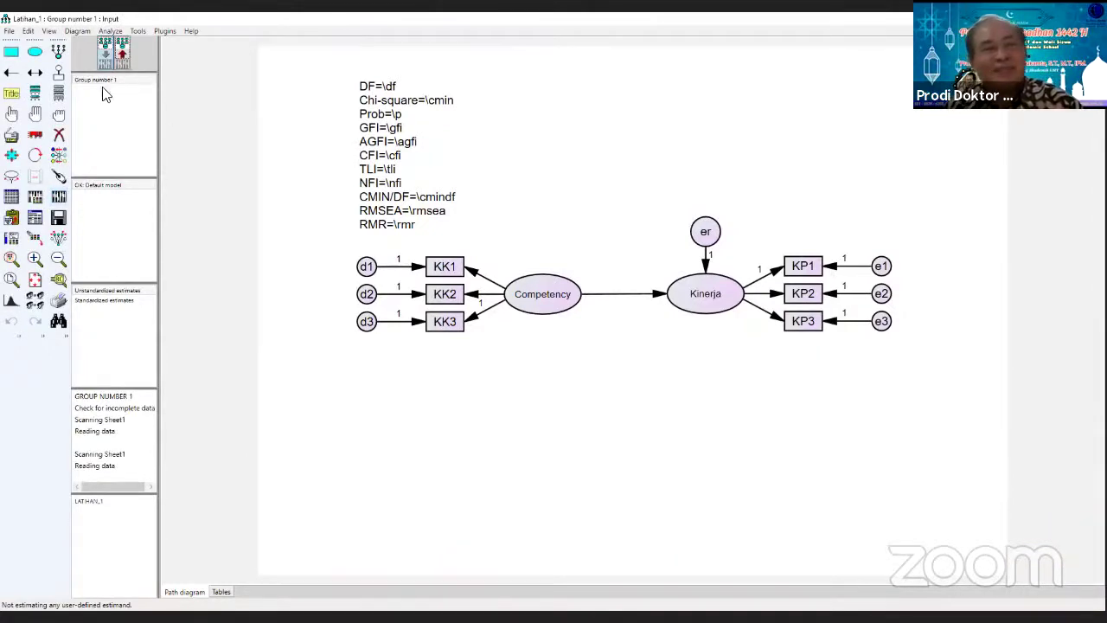
left_click(118, 33)
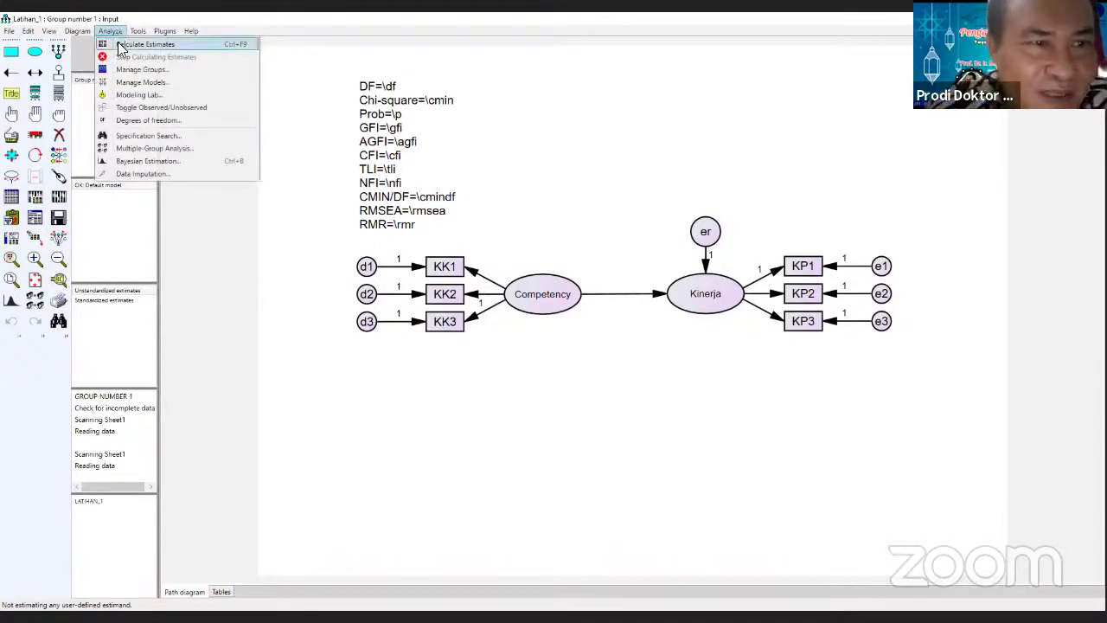
left_click(121, 44)
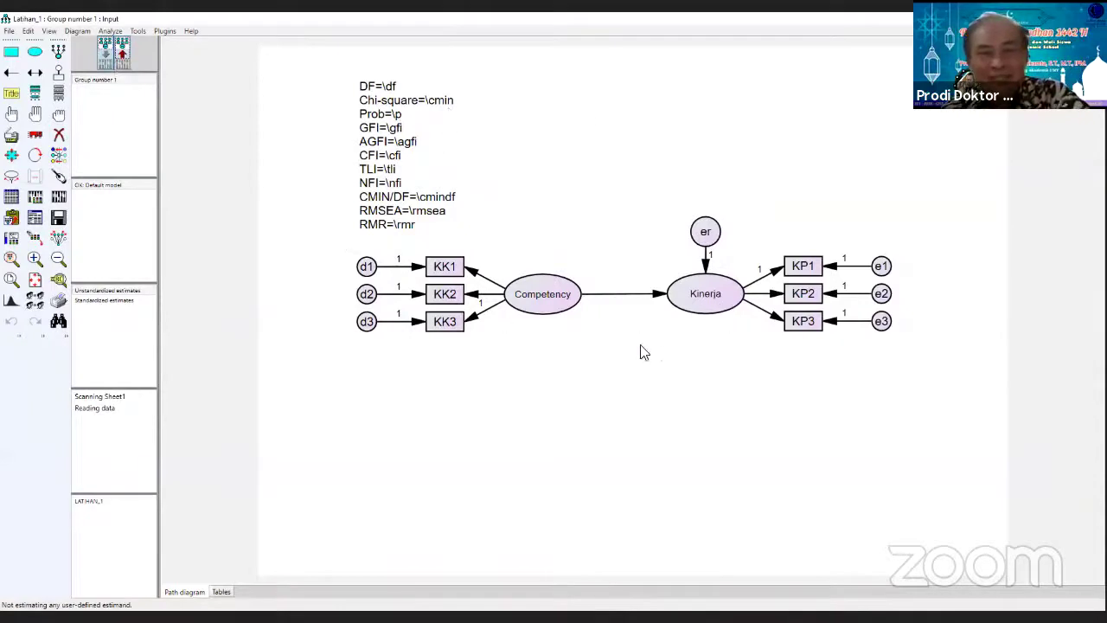
- Compare the output path diagram with the input path diagram, ending on the output view
left_click(125, 57)
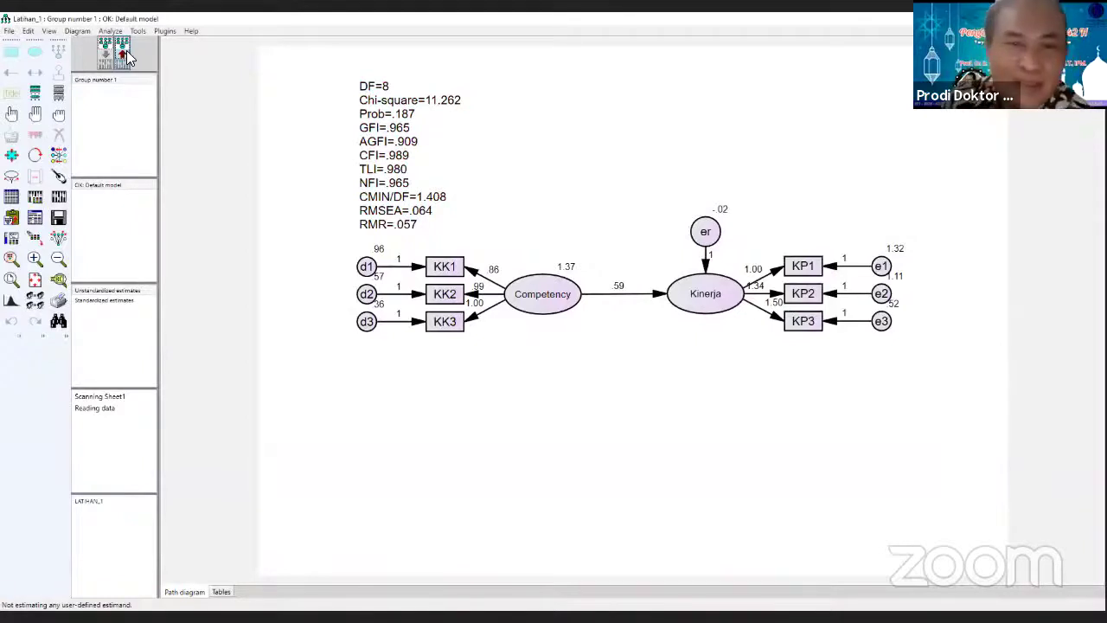
left_click(108, 54)
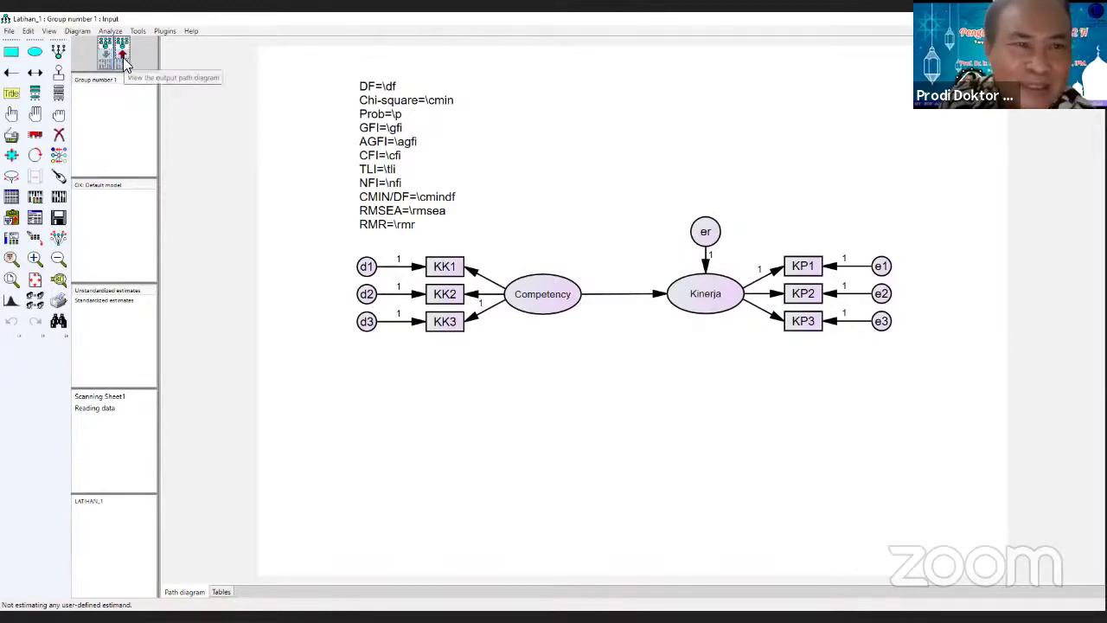
left_click(123, 57)
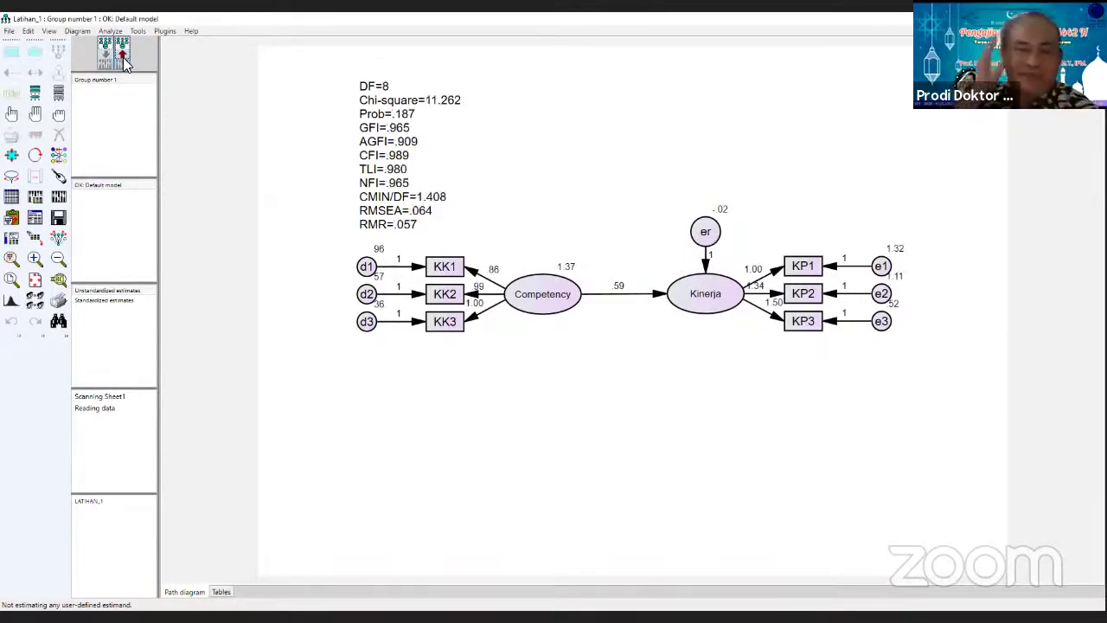
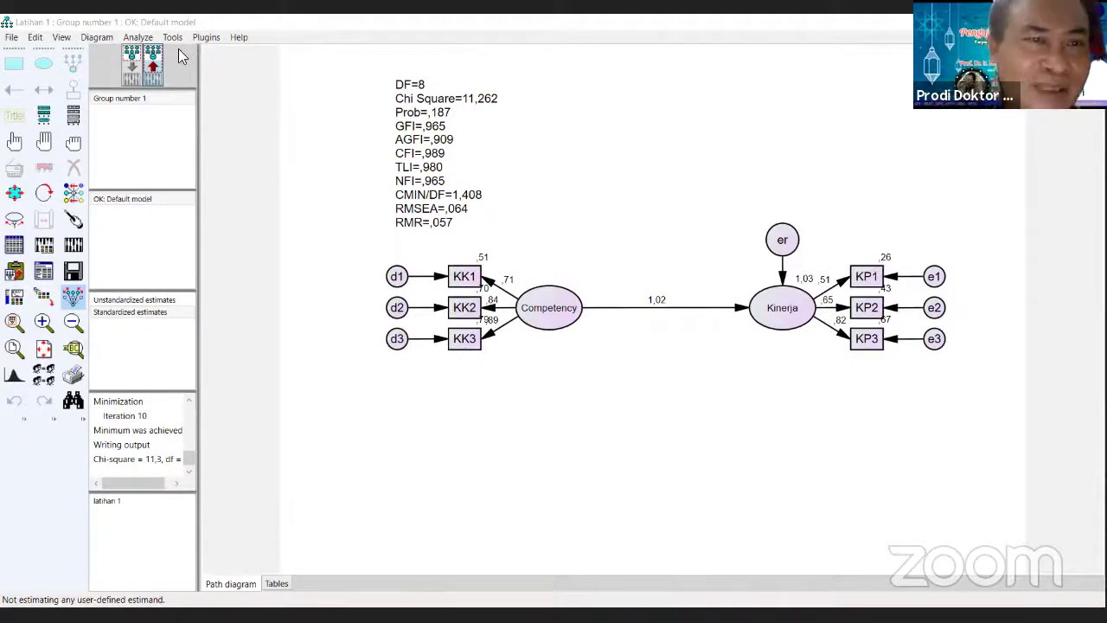
- Recalculate the estimates from the Latihan 1 input diagram, view the output path diagram, and close the window
left_click(131, 69)
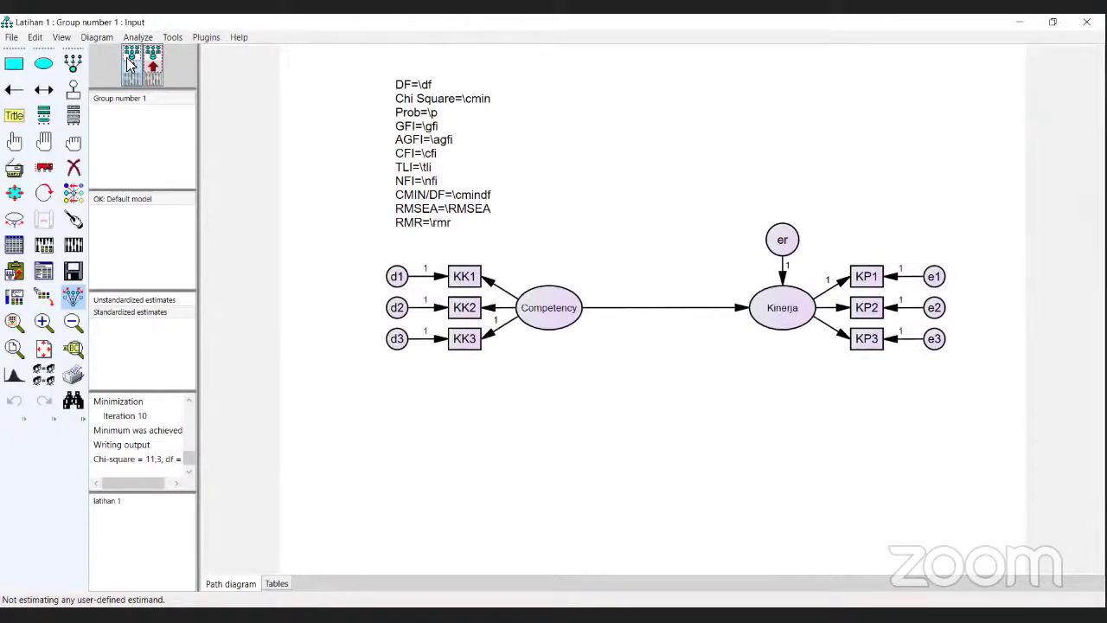
left_click(75, 250)
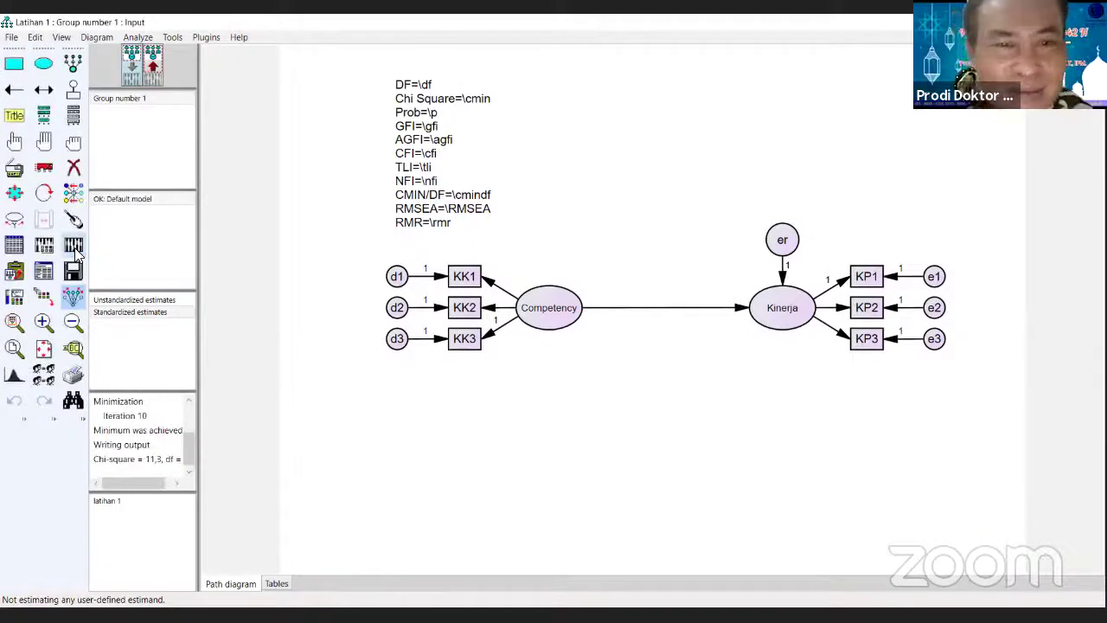
left_click(152, 69)
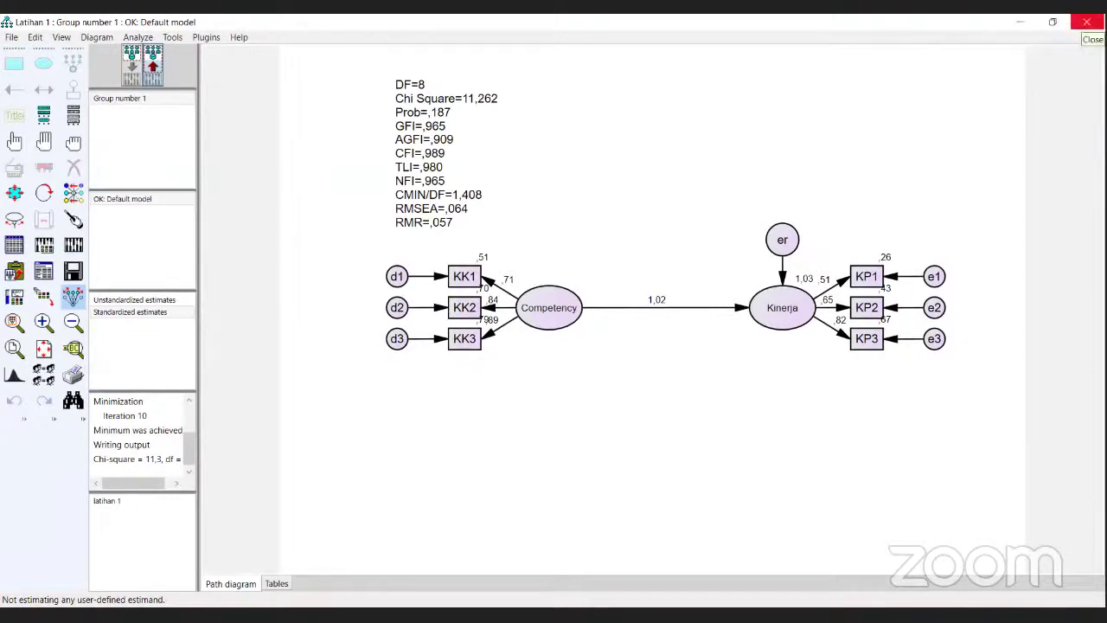
left_click(1087, 21)
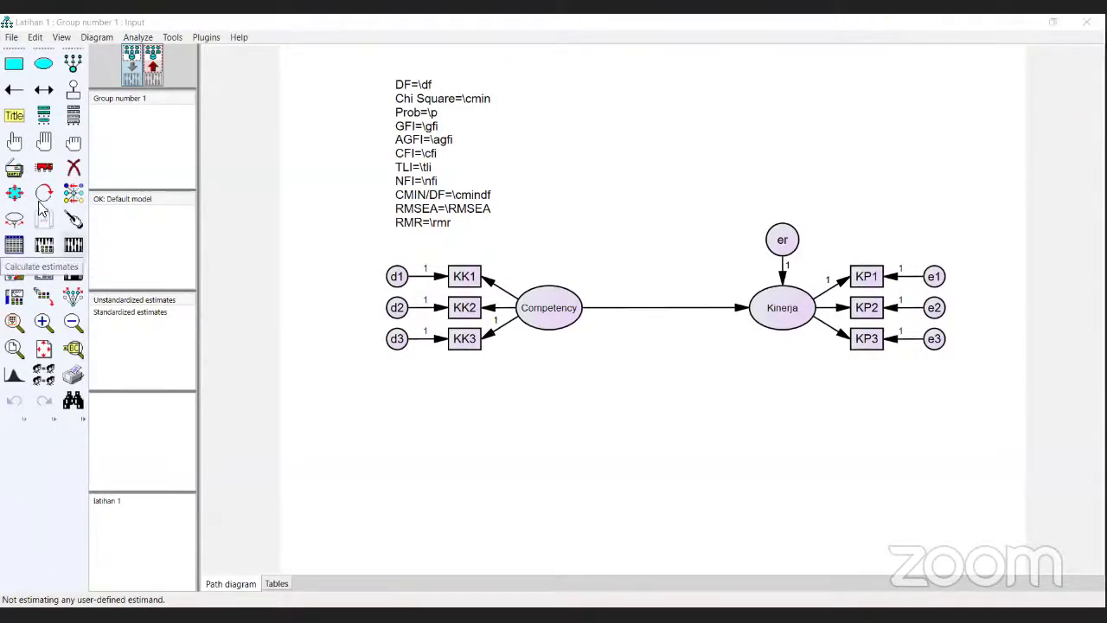
- Accept DATA_LATIHAN as the Group number 1 data file and calculate the estimates for Latihan 1
left_click(15, 246)
left_click(465, 273)
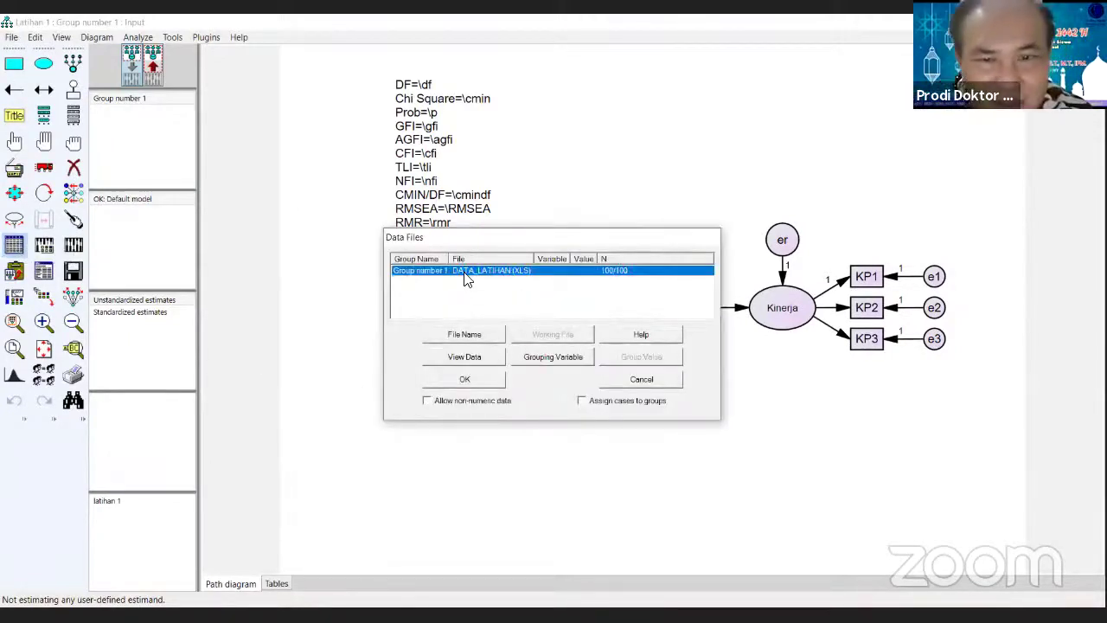
left_click(463, 381)
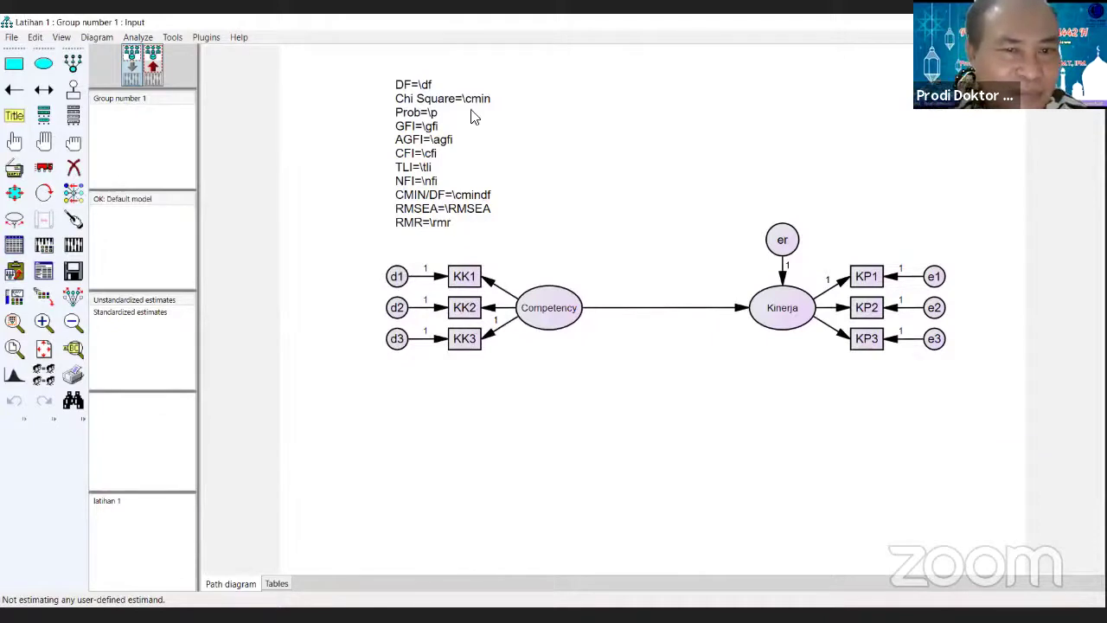
left_click(76, 243)
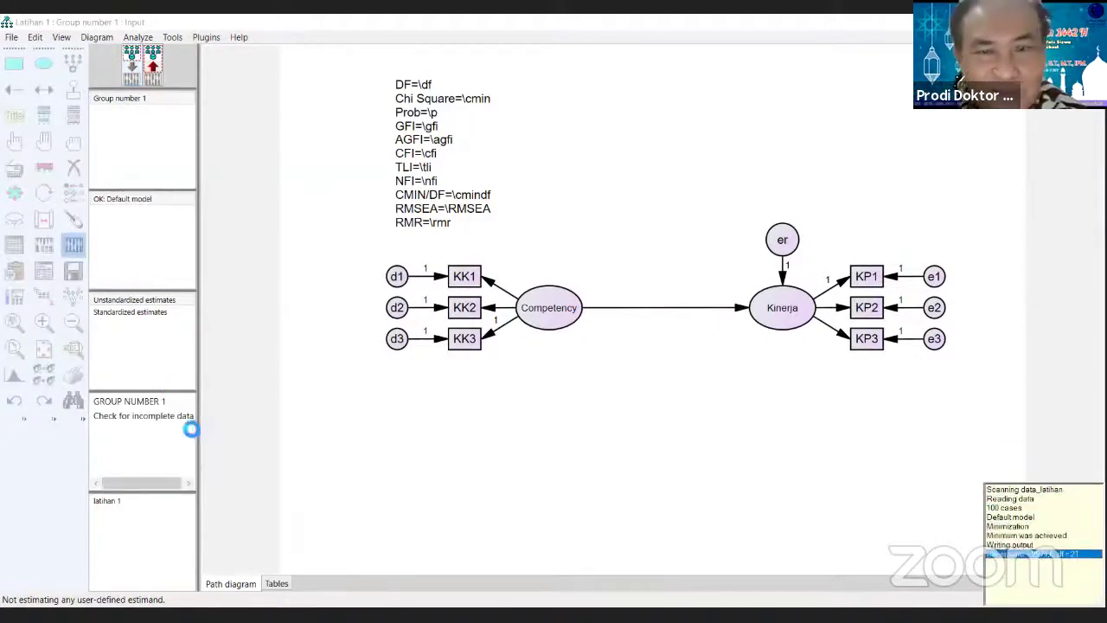
- Show the output path diagram with its unstandardized estimates and open the text output in a maximized window
left_click(153, 64)
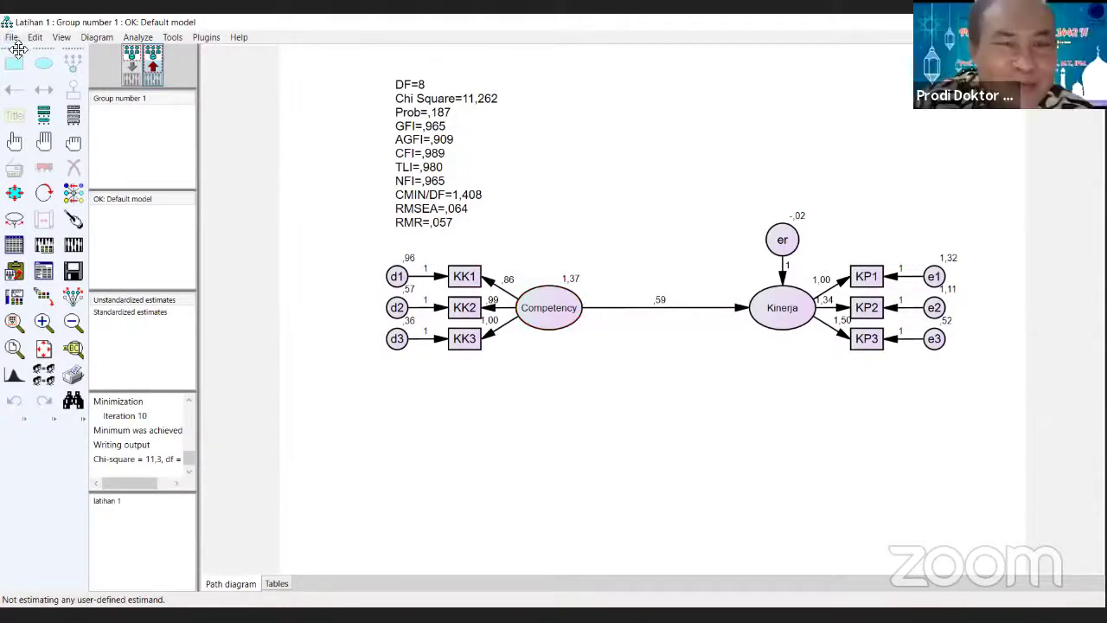
left_click(61, 39)
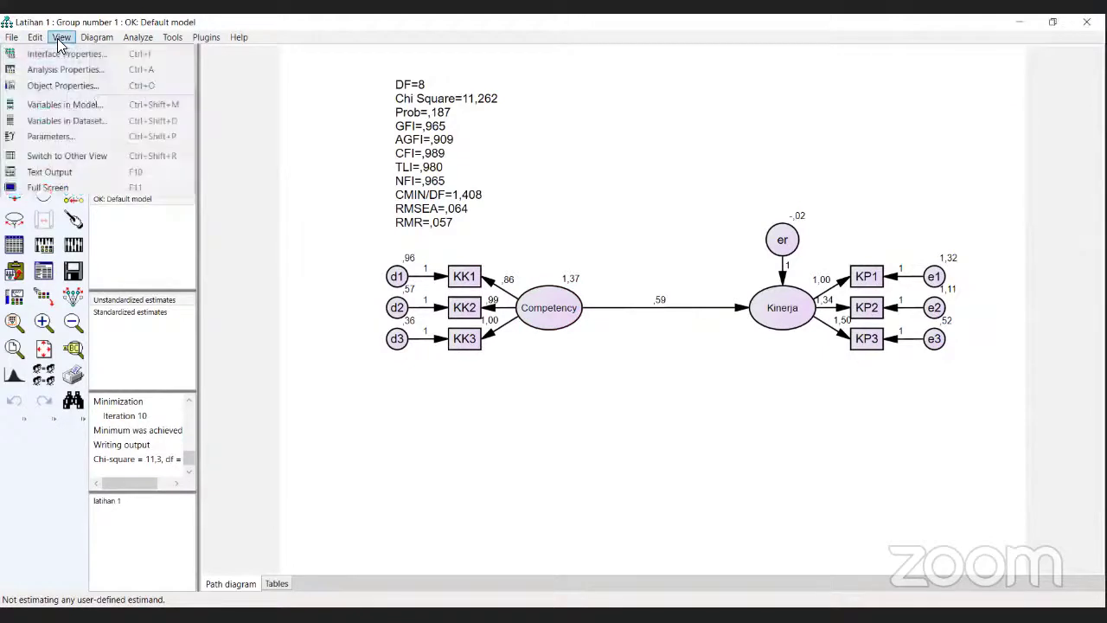
left_click(63, 173)
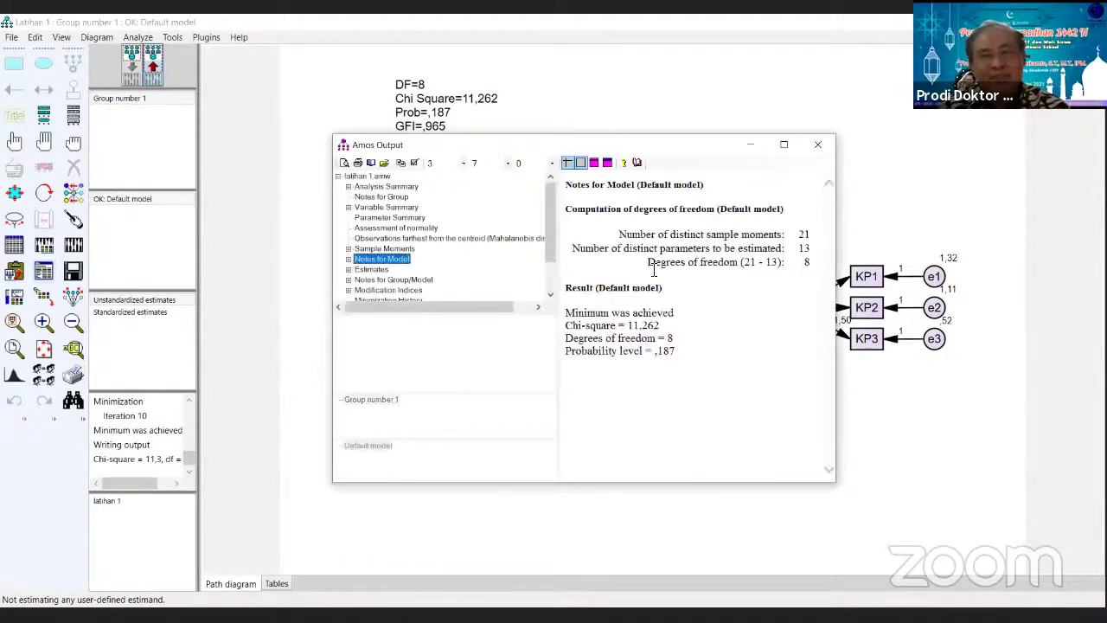
left_click(783, 144)
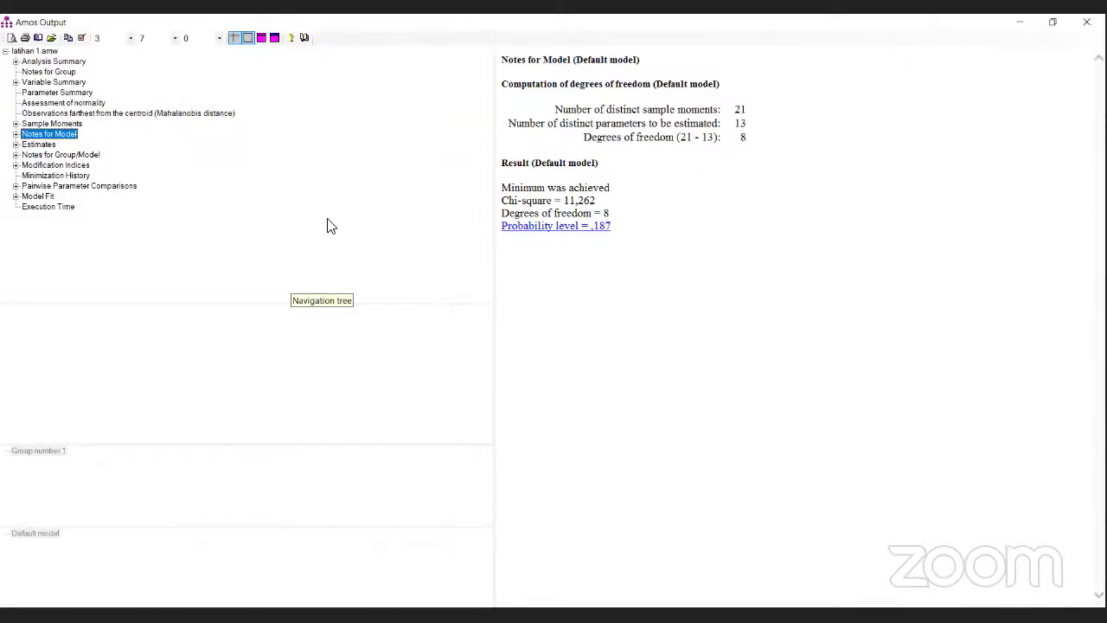
- Examine the regression weights, variances and squared multiple correlations in the Estimates output
left_click(39, 143)
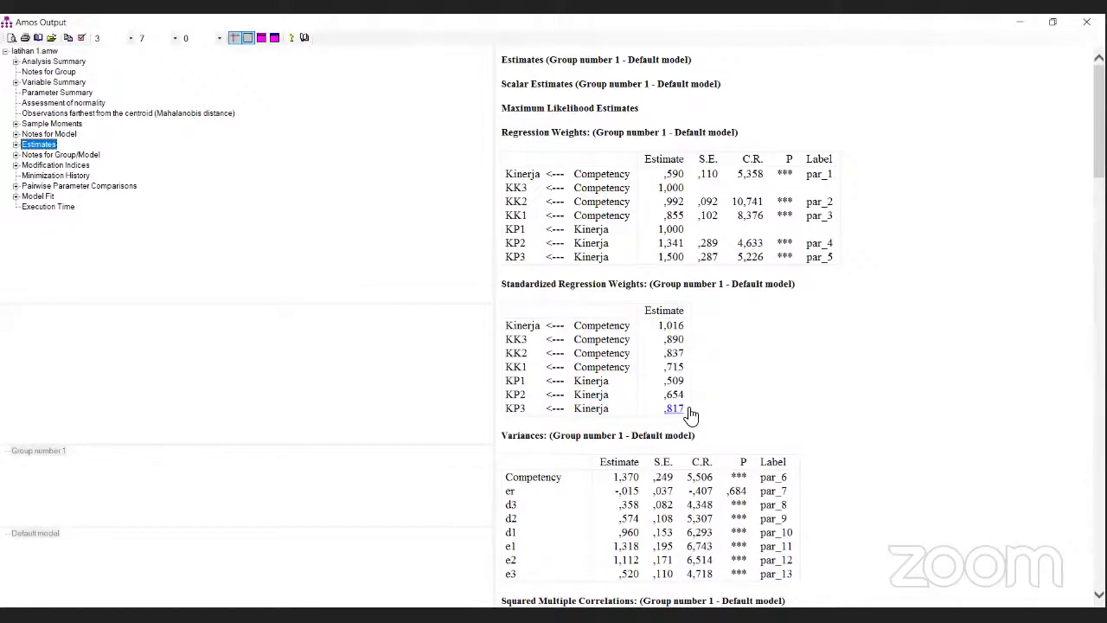
scroll(692, 415, "down", 4)
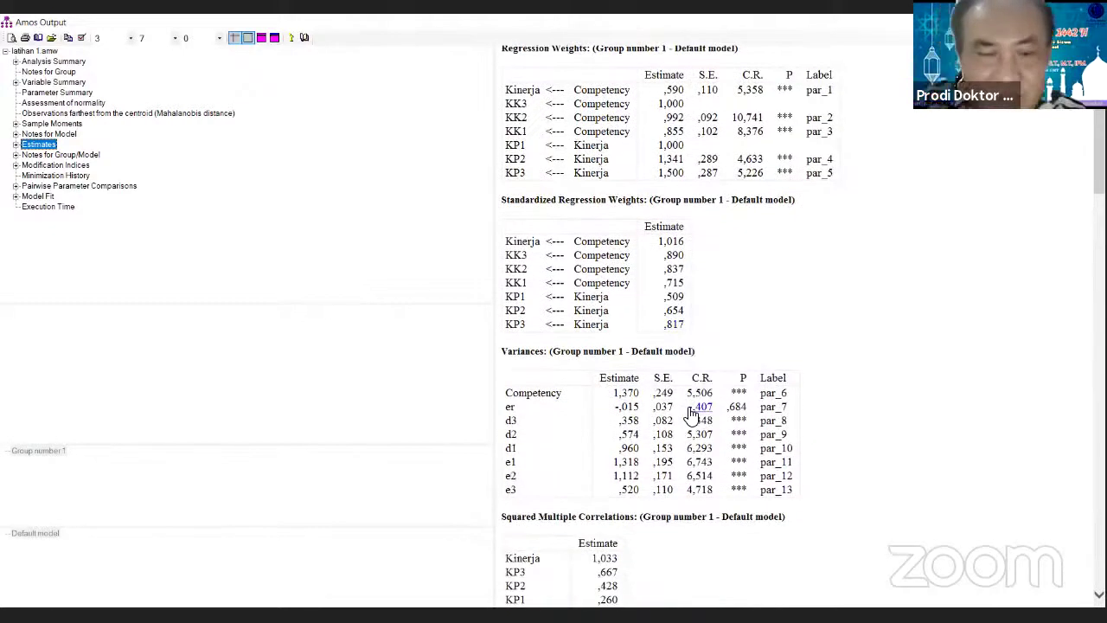
scroll(690, 415, "down", 2)
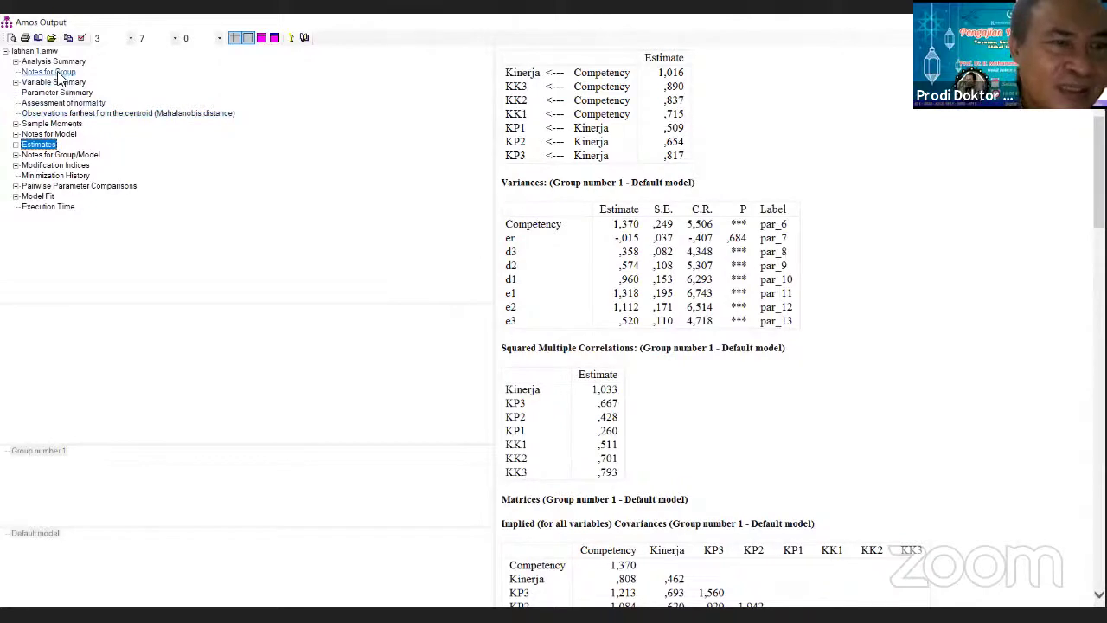
- Examine the assessment of normality and the observations farthest from the centroid (Mahalanobis distance)
left_click(65, 102)
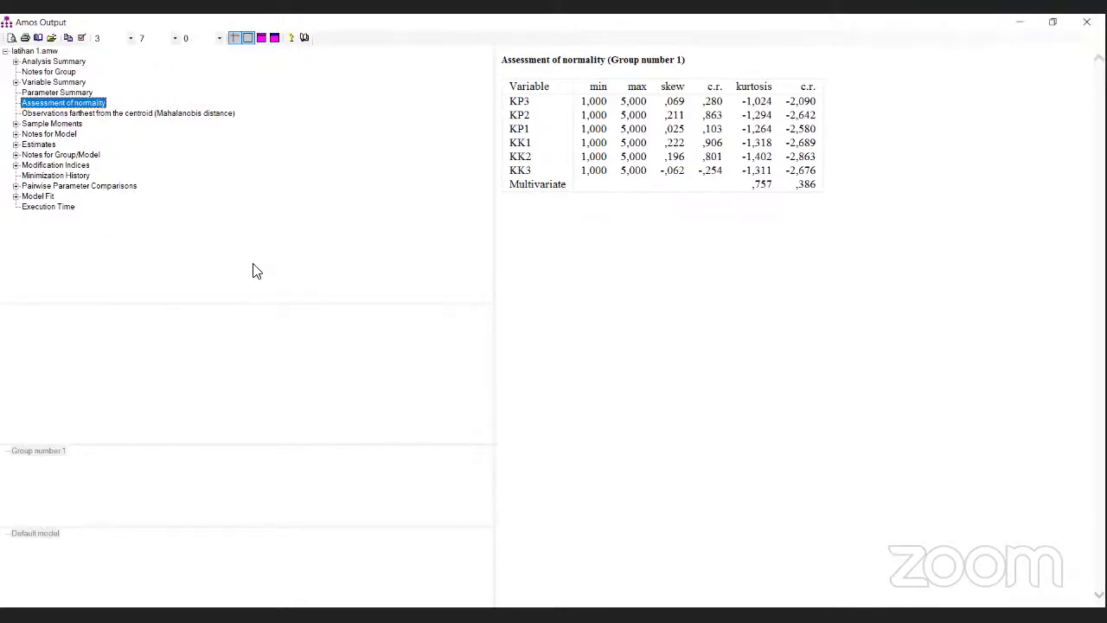
left_click(112, 116)
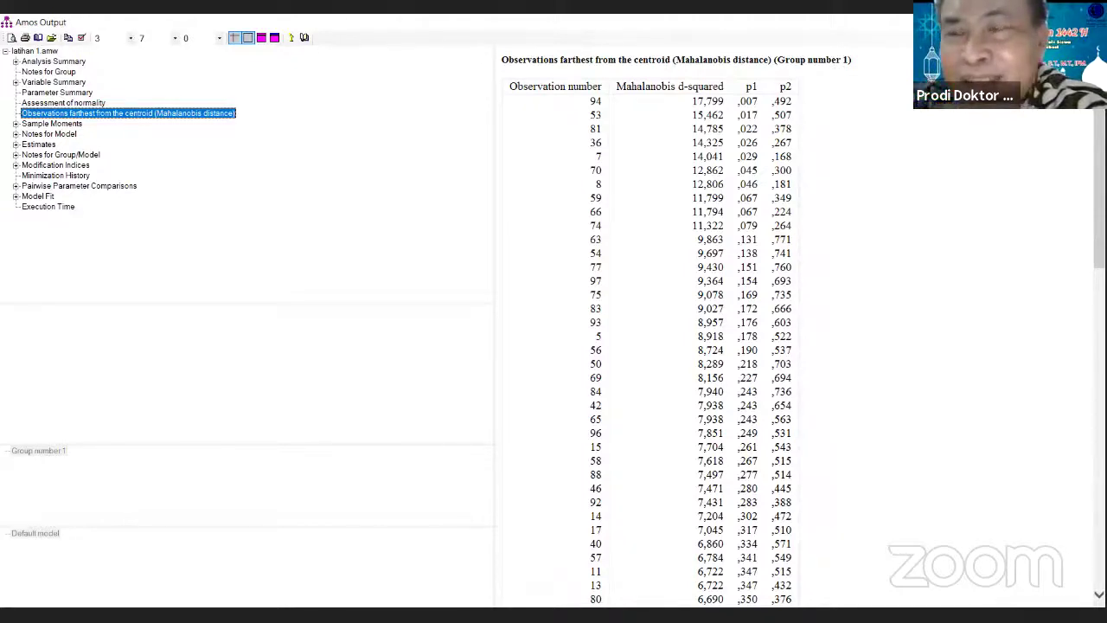
- Switch to the data latihan_1 workbook in Excel and enter the formula =CHIINV(0,05;8) in cell H4
key("alt+Tab")
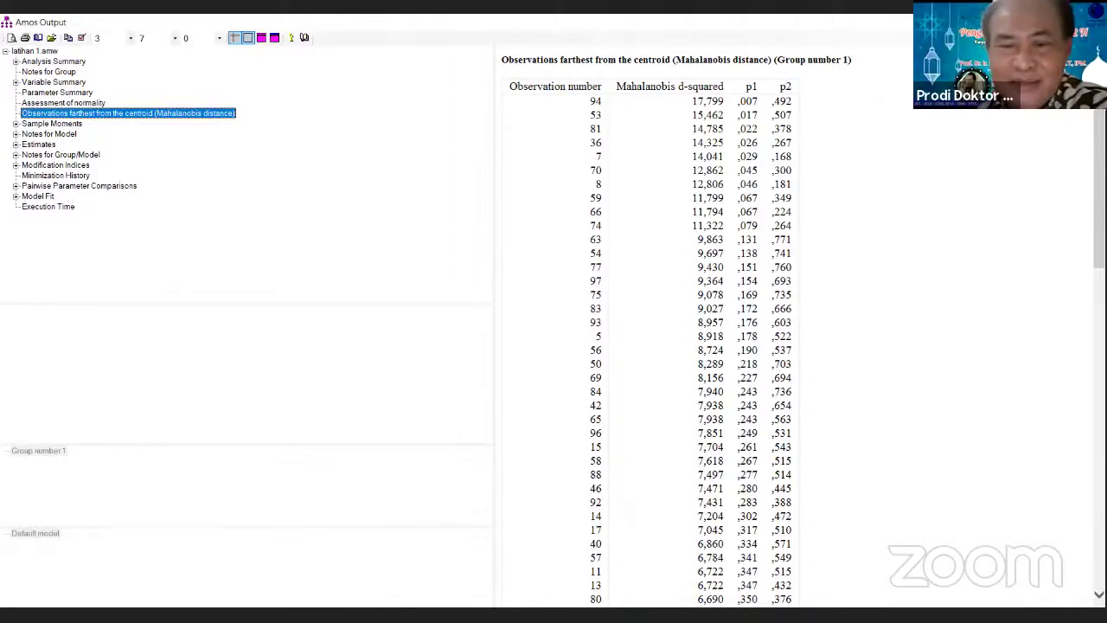
left_click(1021, 23)
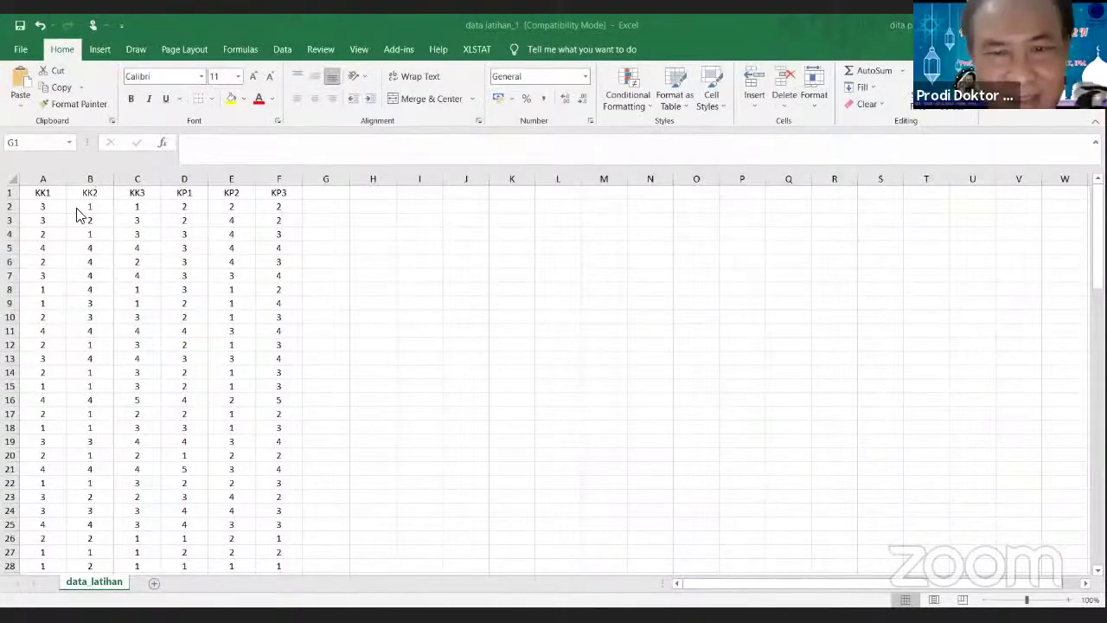
left_click(369, 229)
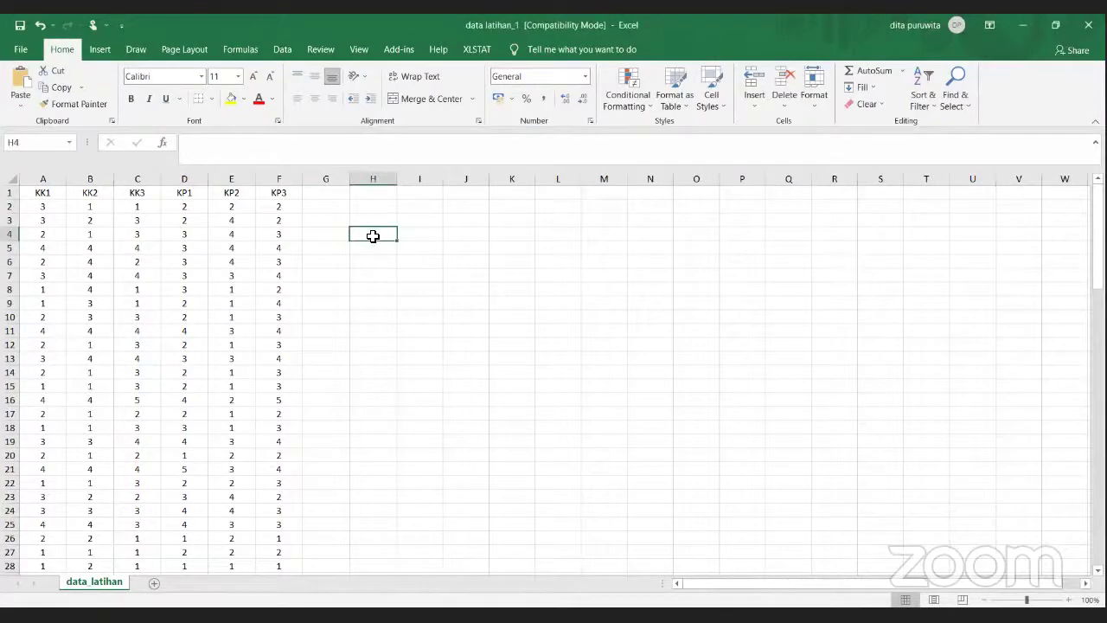
type("=")
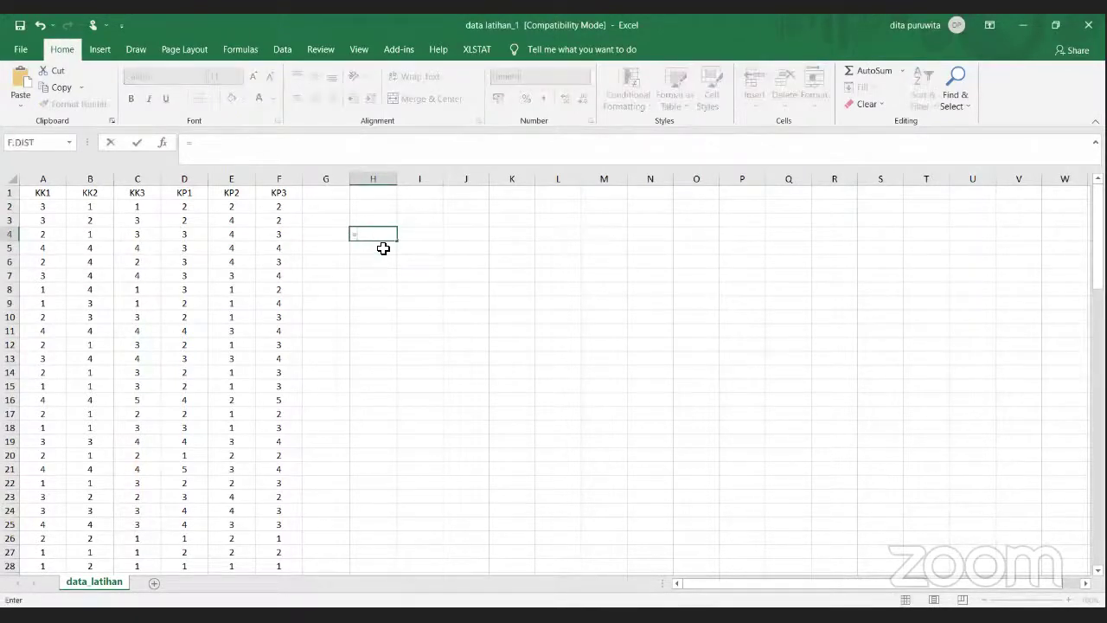
type("c")
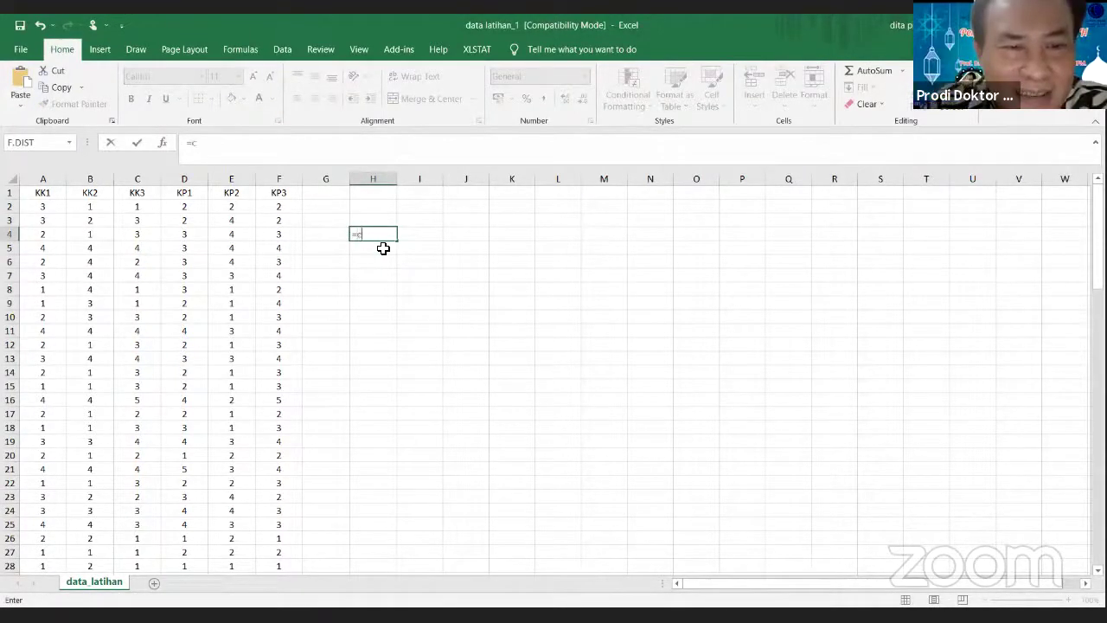
type("hi")
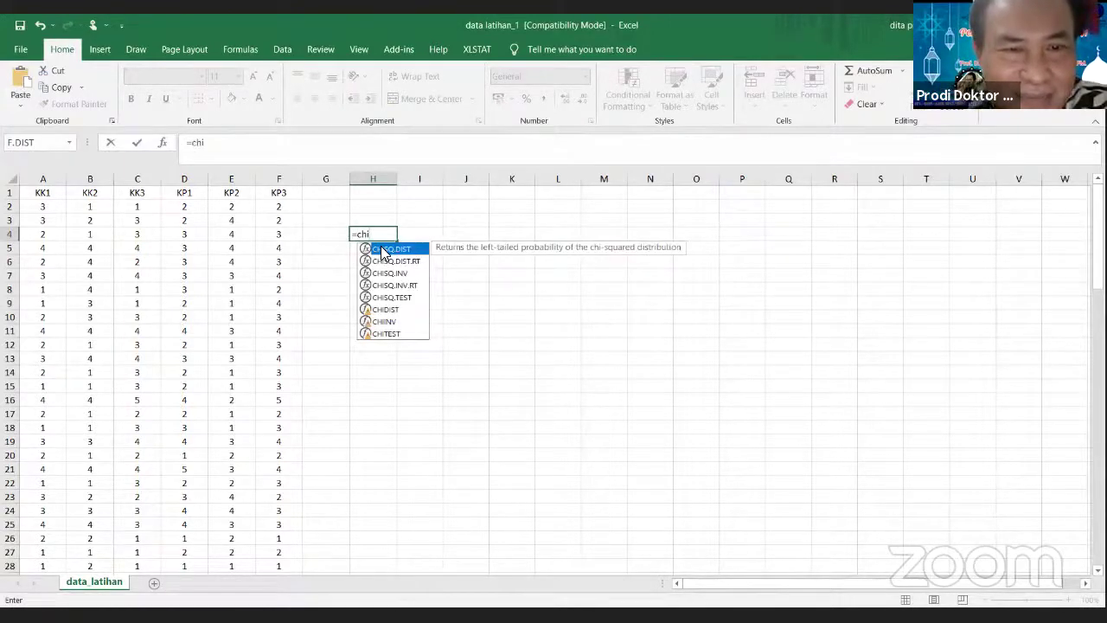
type("inf")
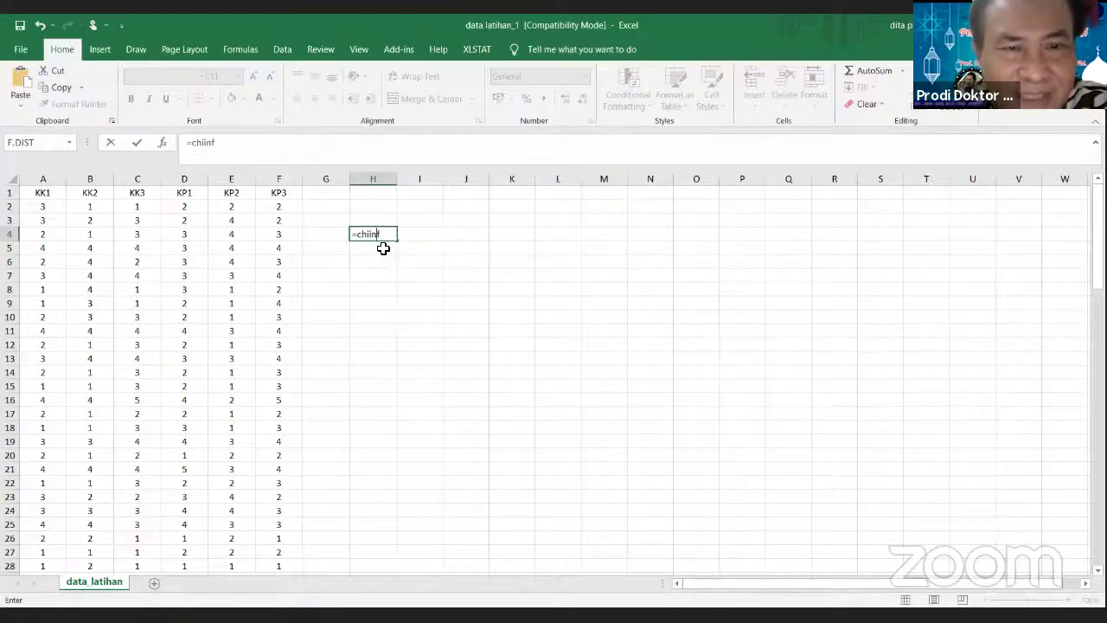
key("BackSpace")
type("v")
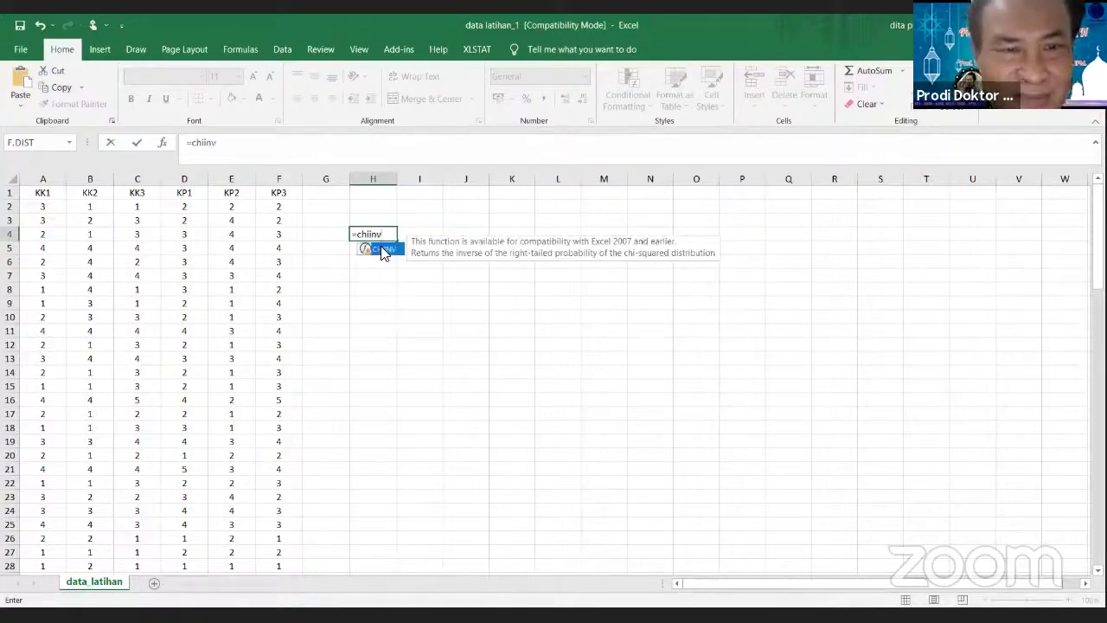
type("(")
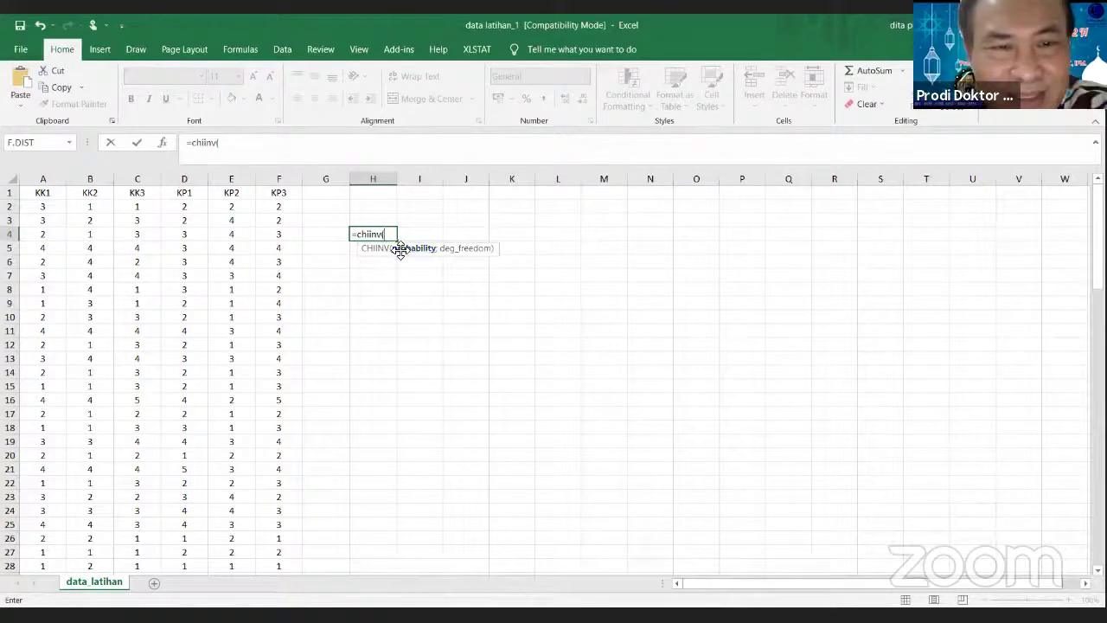
type("0")
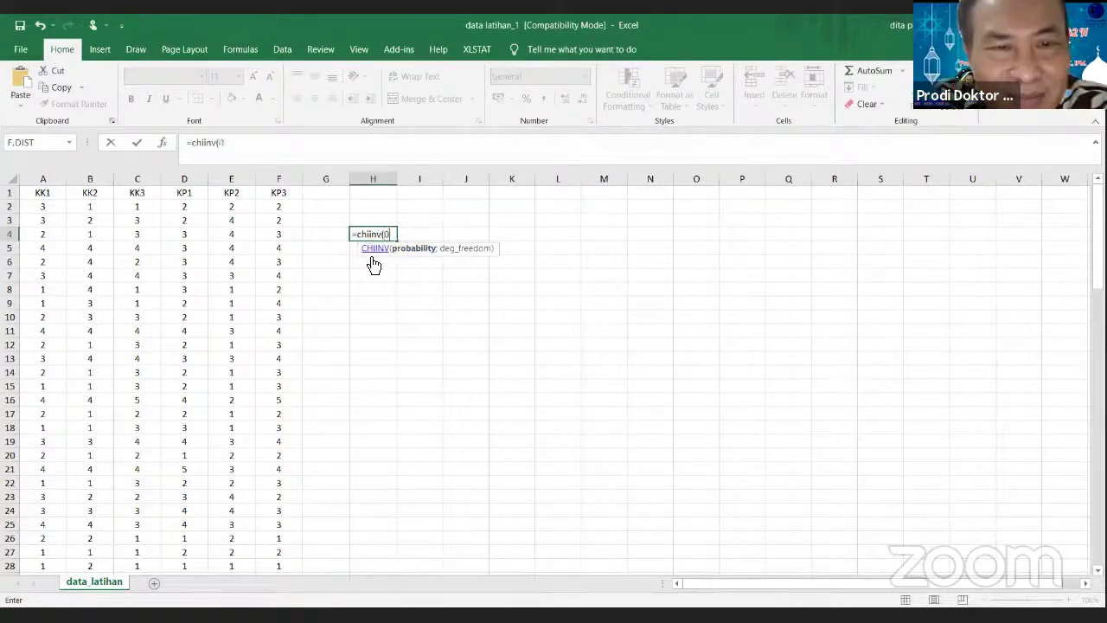
type(",")
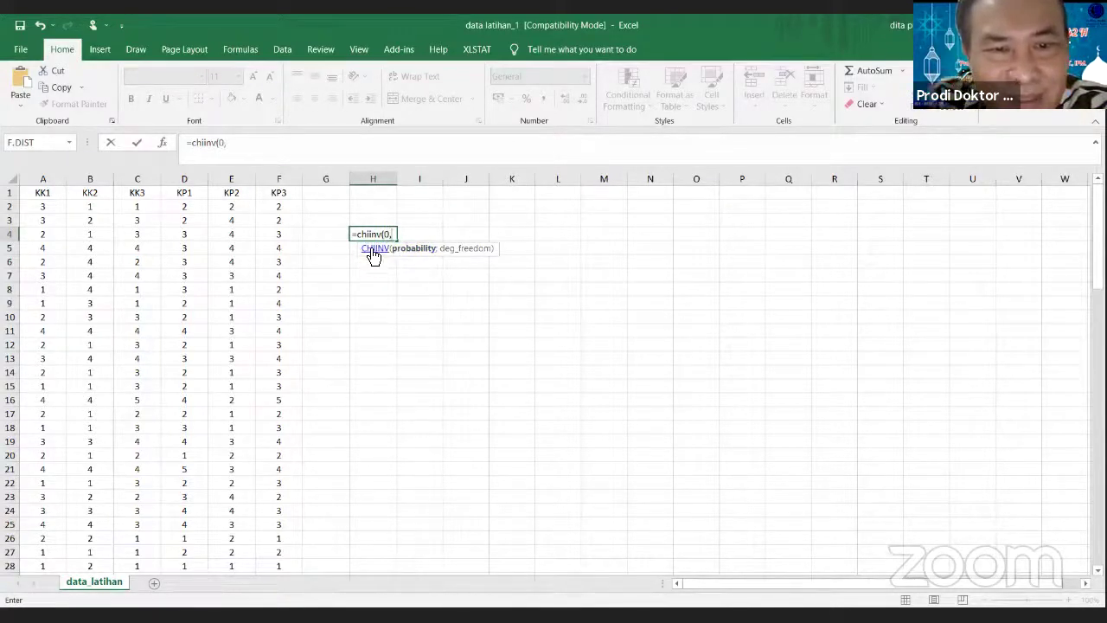
type("05")
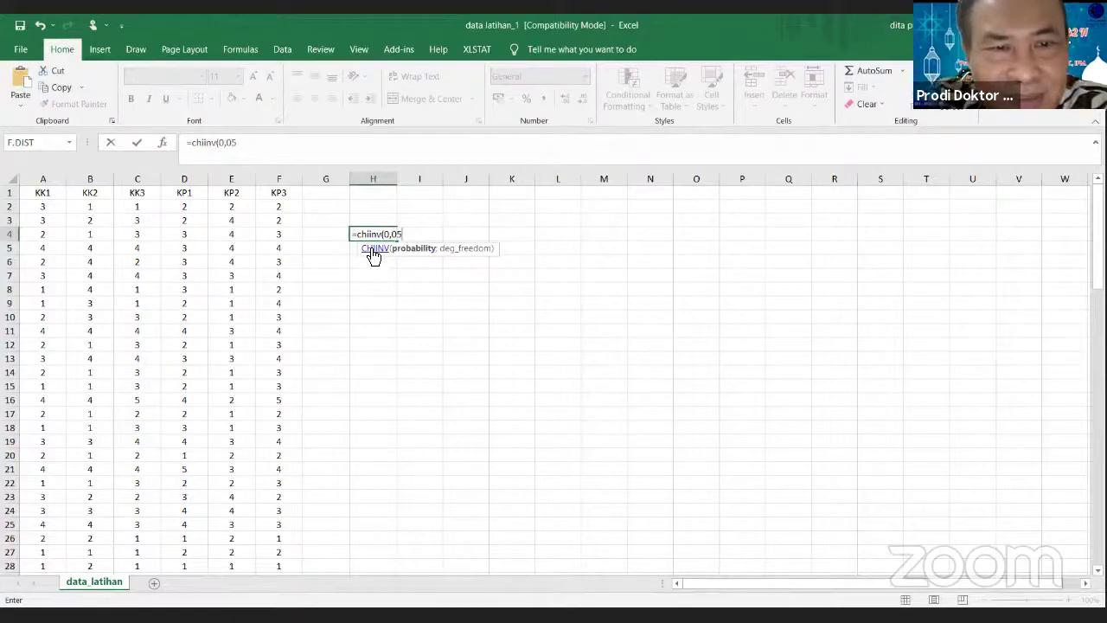
type(";")
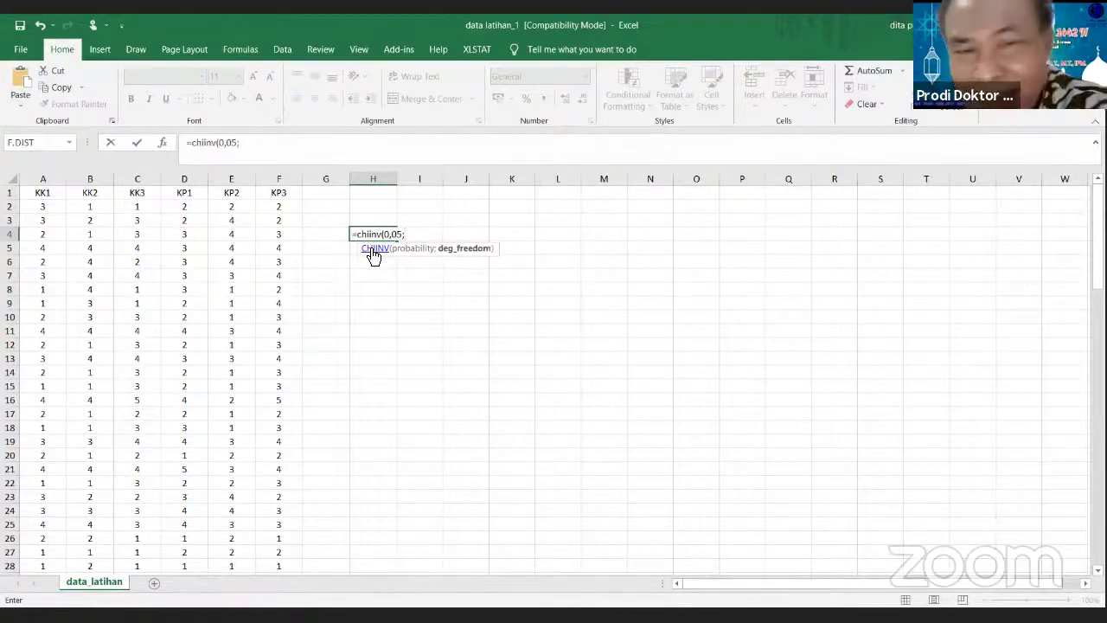
type("8")
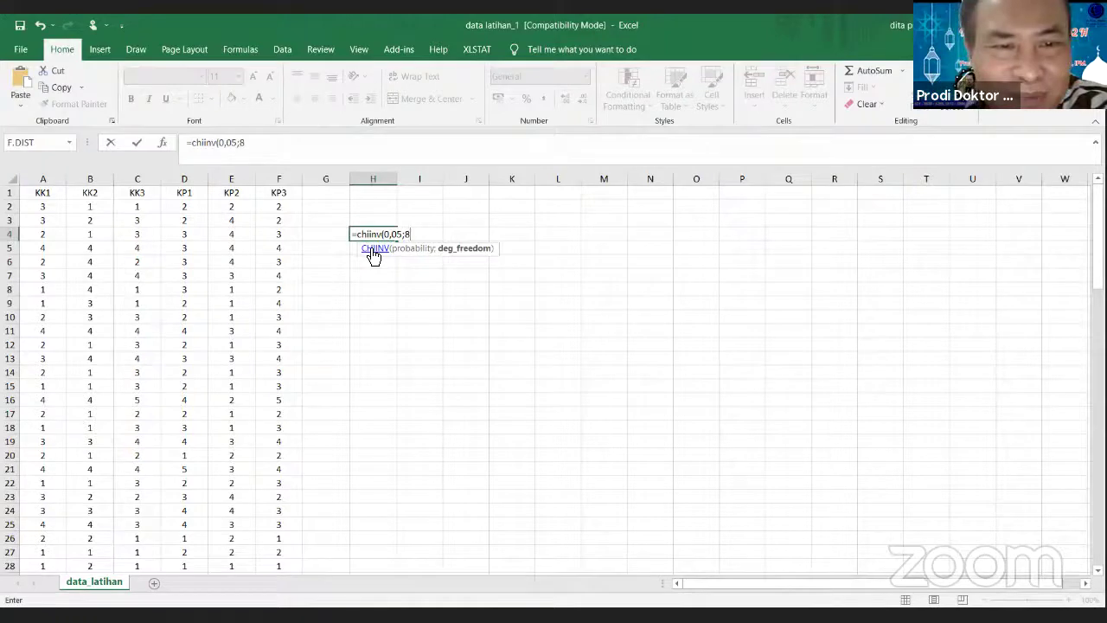
type(")")
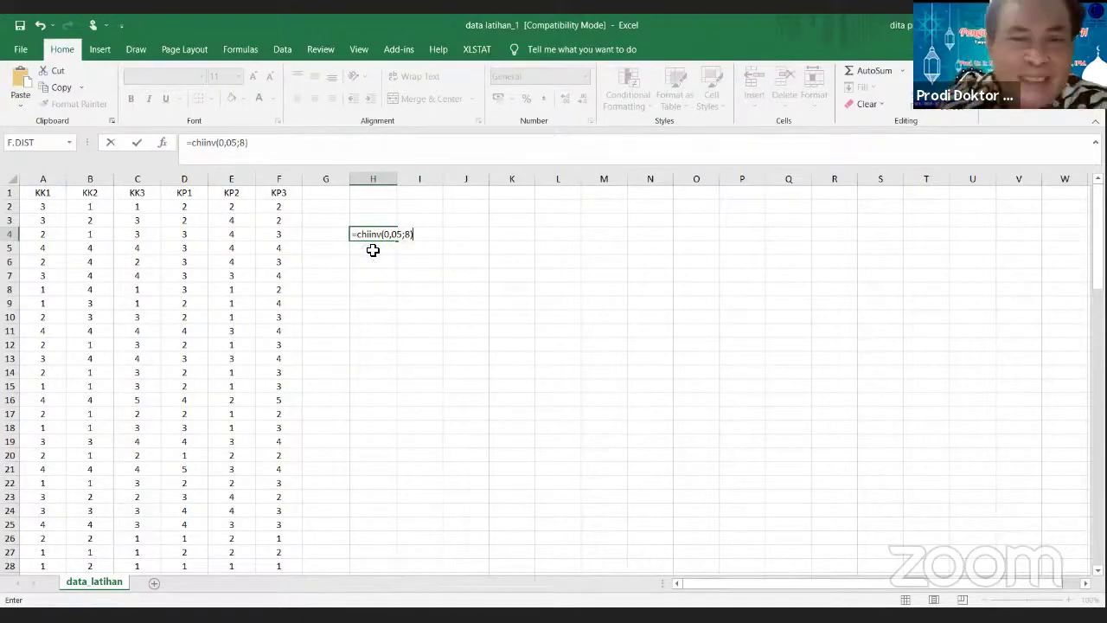
key("Return")
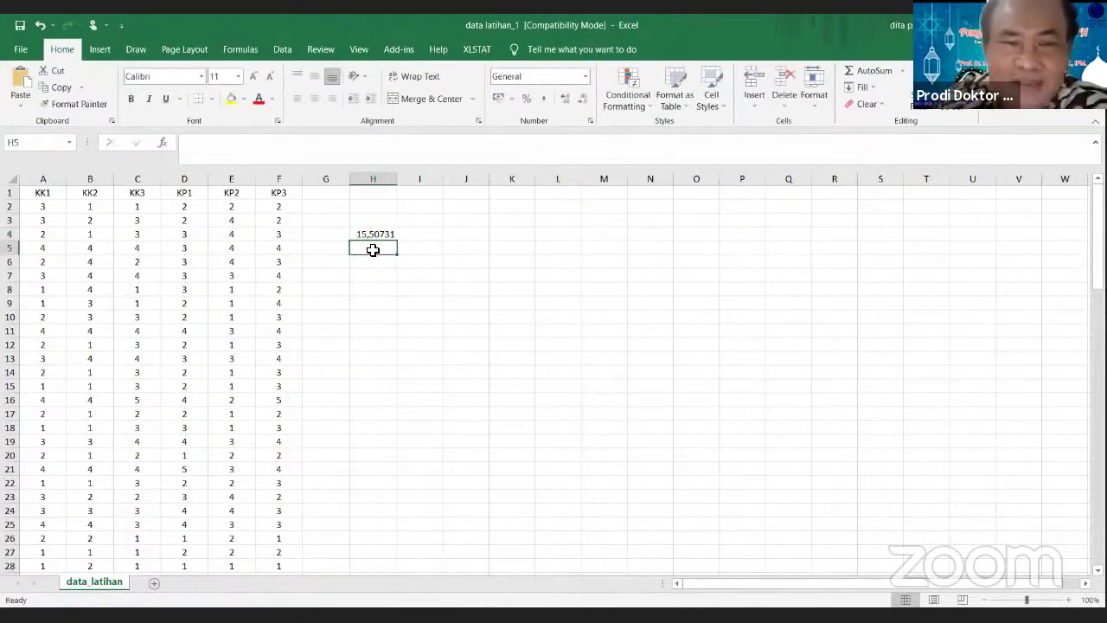
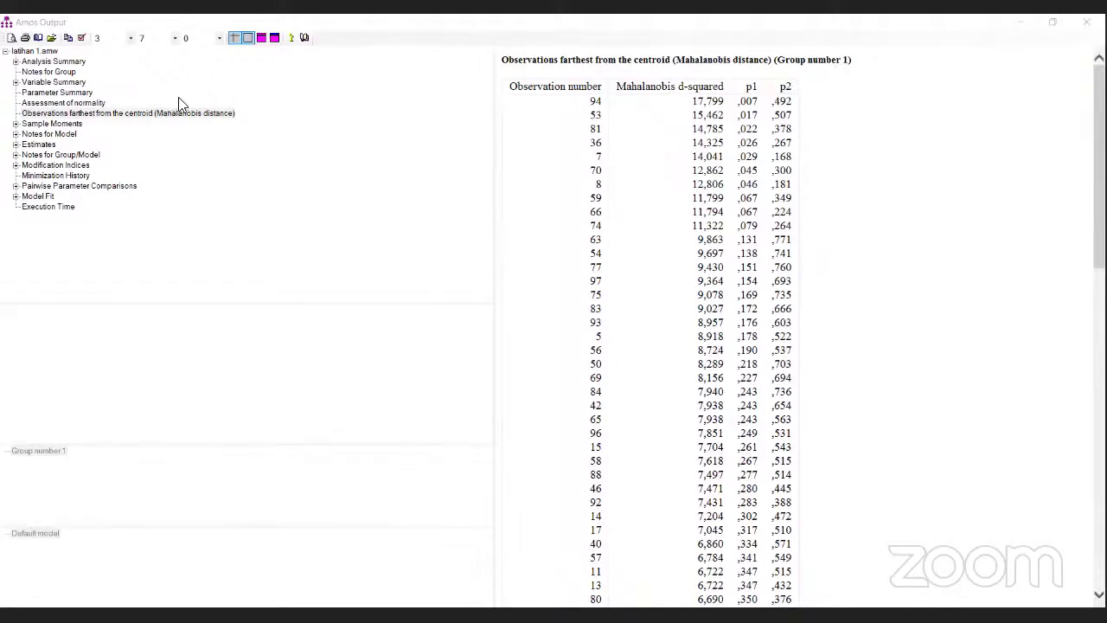
- Compare the assessment of normality with the Mahalanobis distance table in the Amos text output
left_click(38, 104)
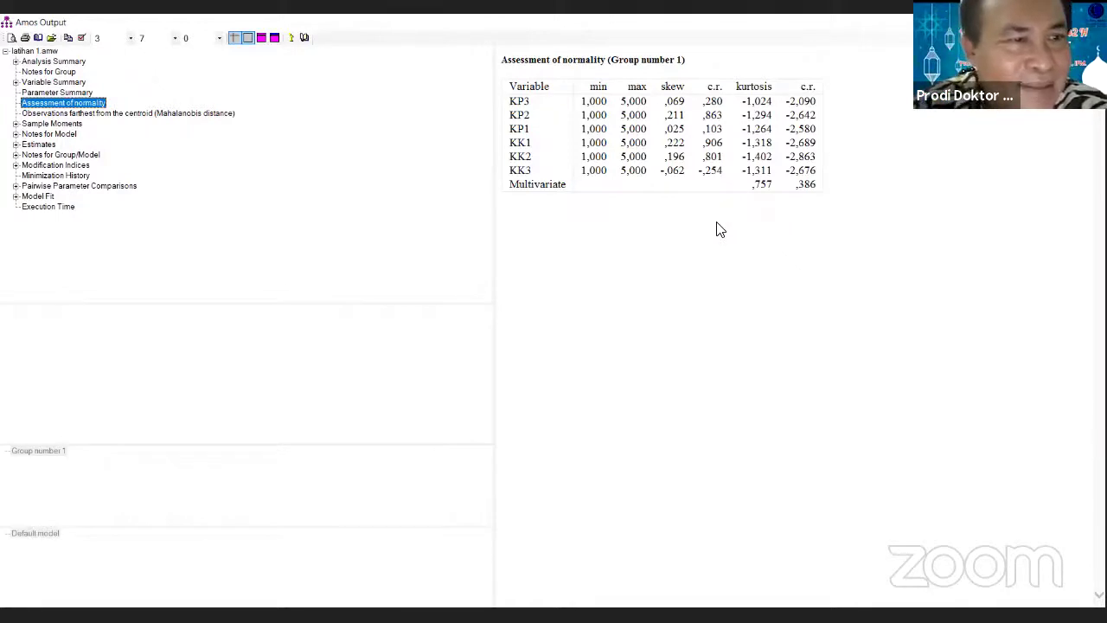
left_click(100, 119)
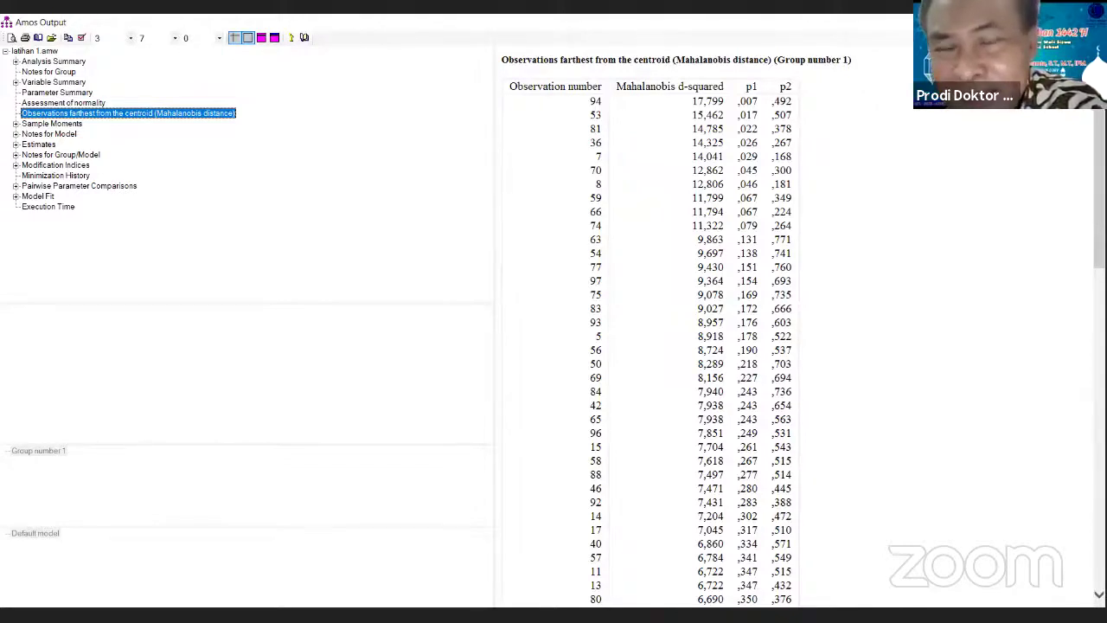
key("alt+Tab")
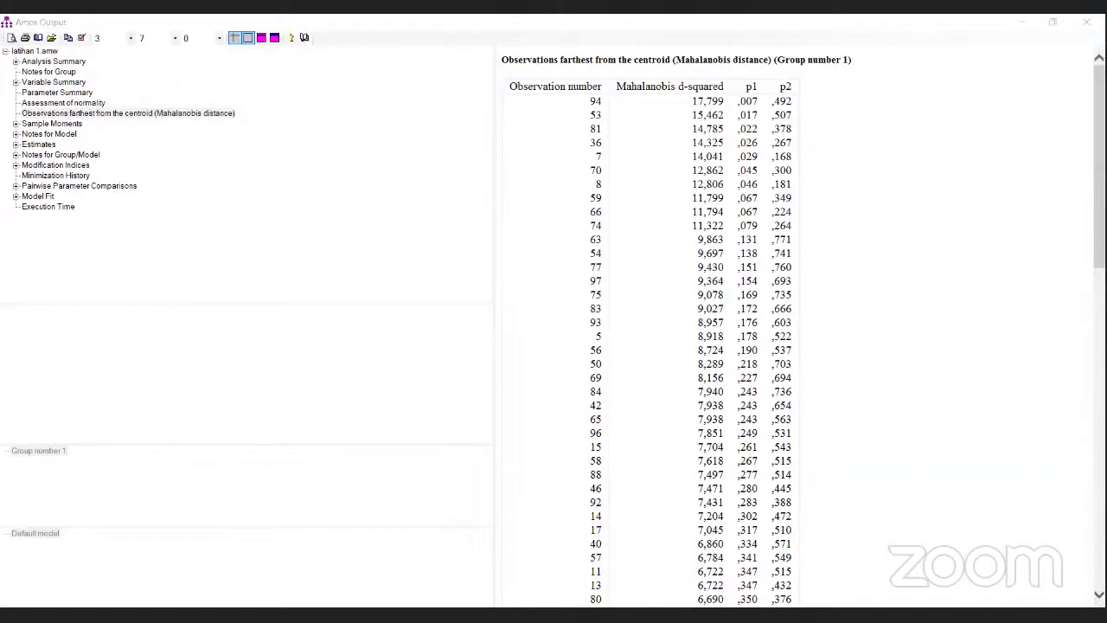
left_click(753, 107)
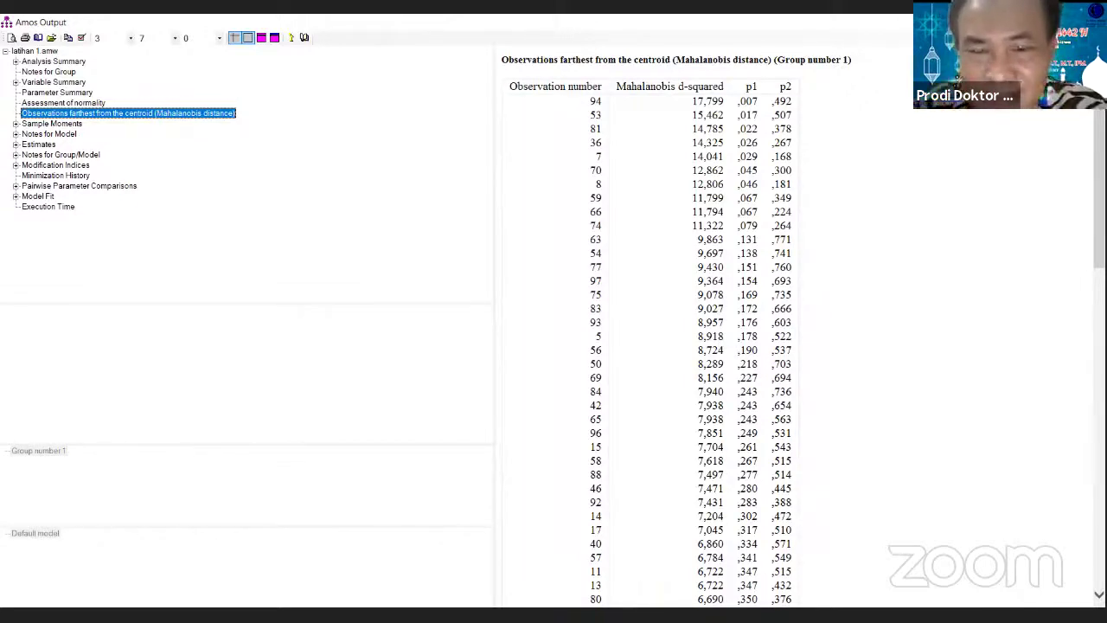
- Switch back to the Excel workbook and enter the formula =CHIINV(0,01;8) in cell H5, below the 0,05 critical value
key("alt+Tab")
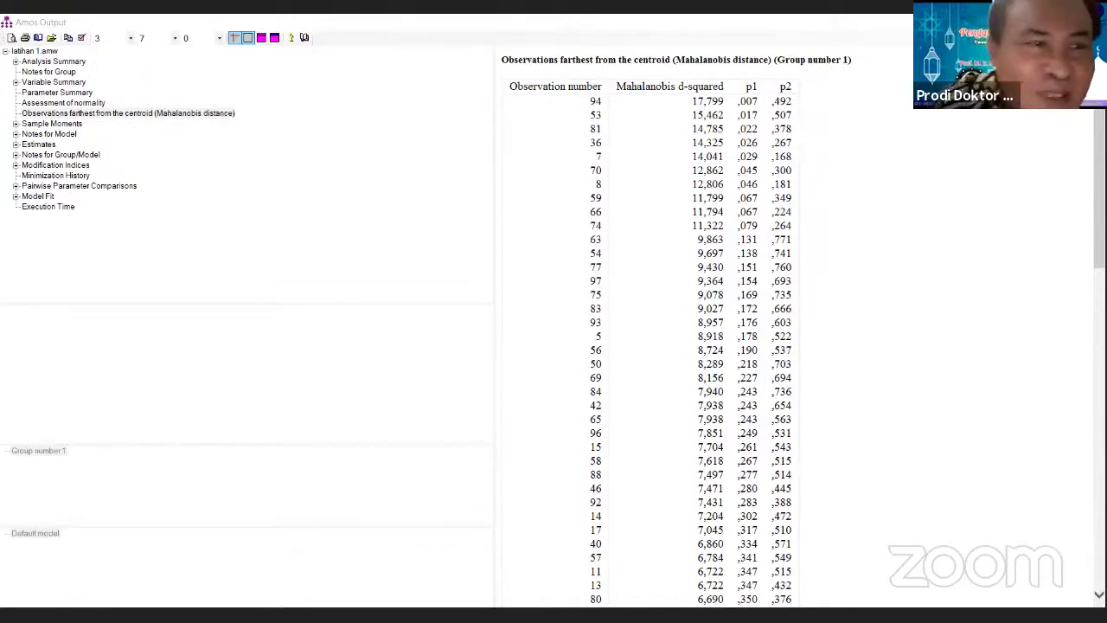
key("alt+Tab")
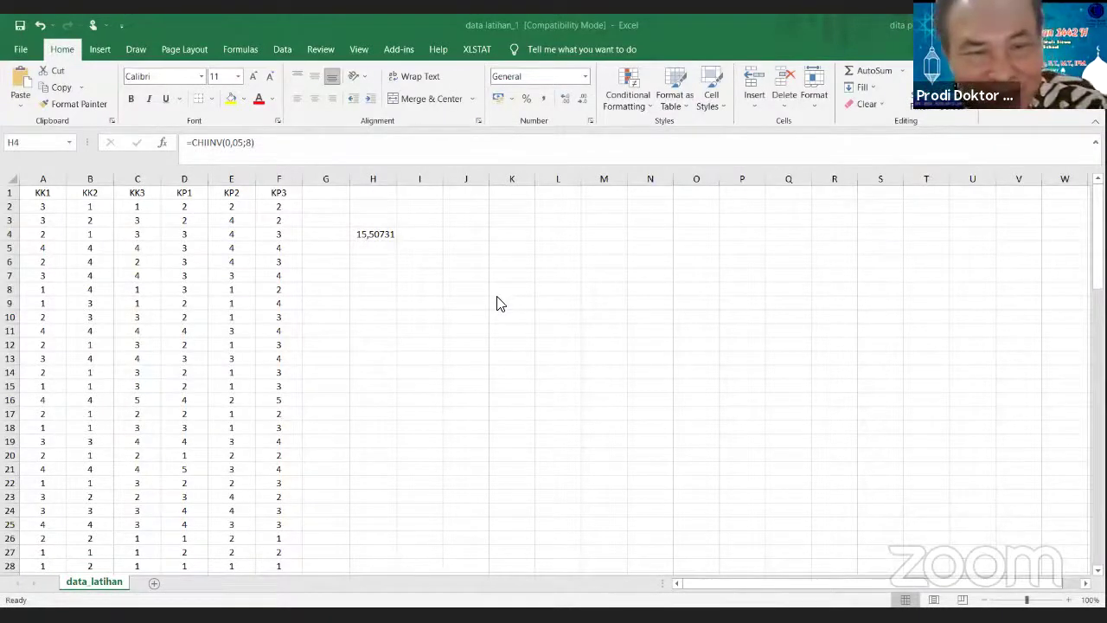
left_click(378, 239)
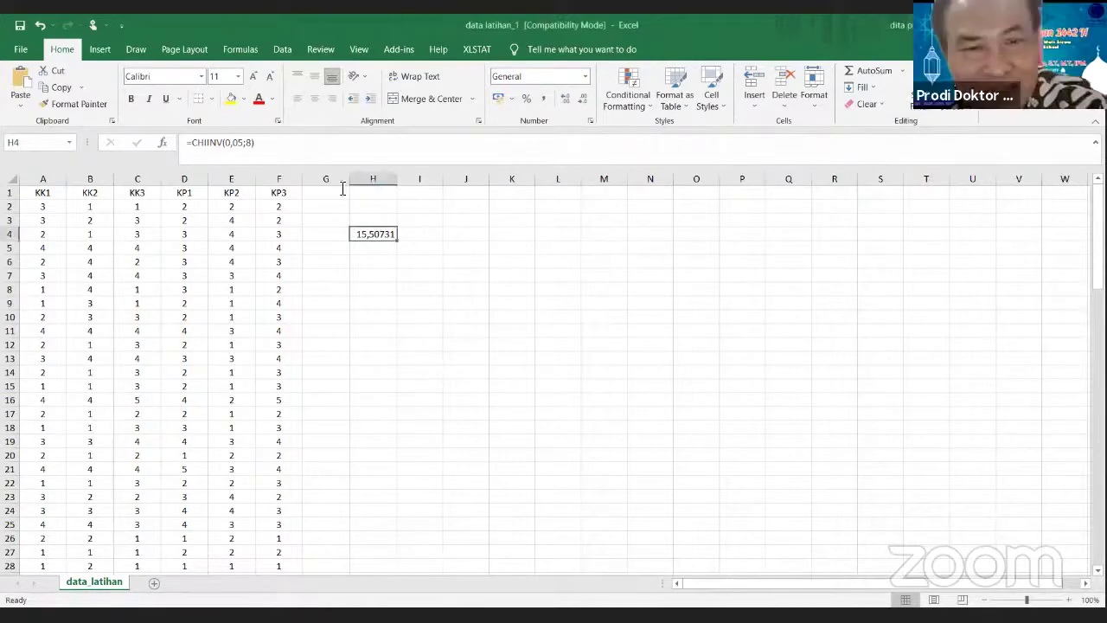
left_click(369, 254)
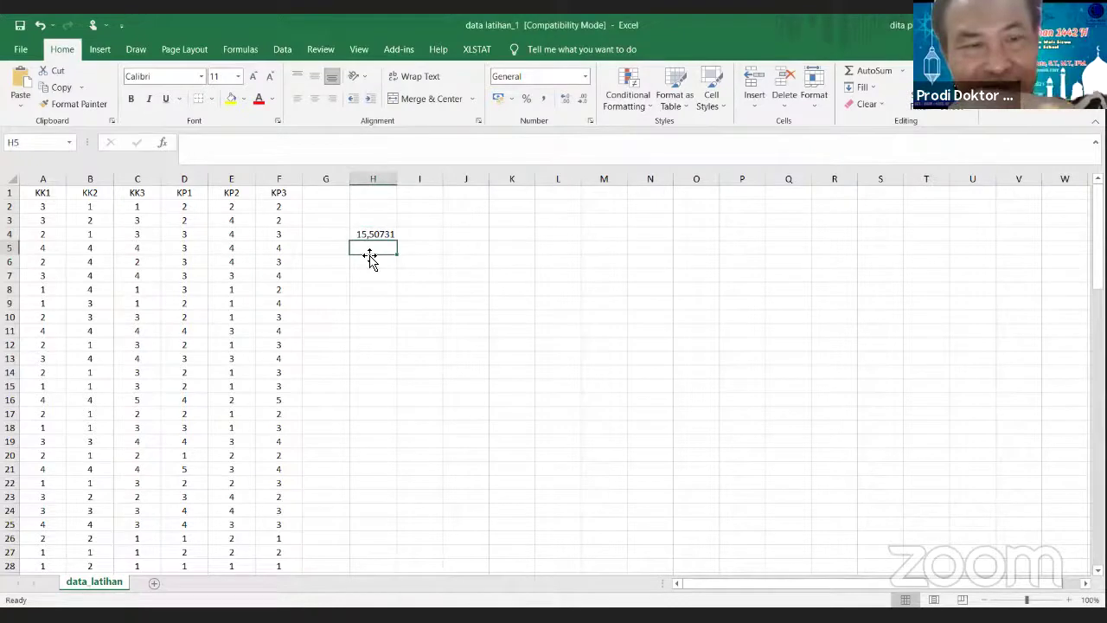
type("=")
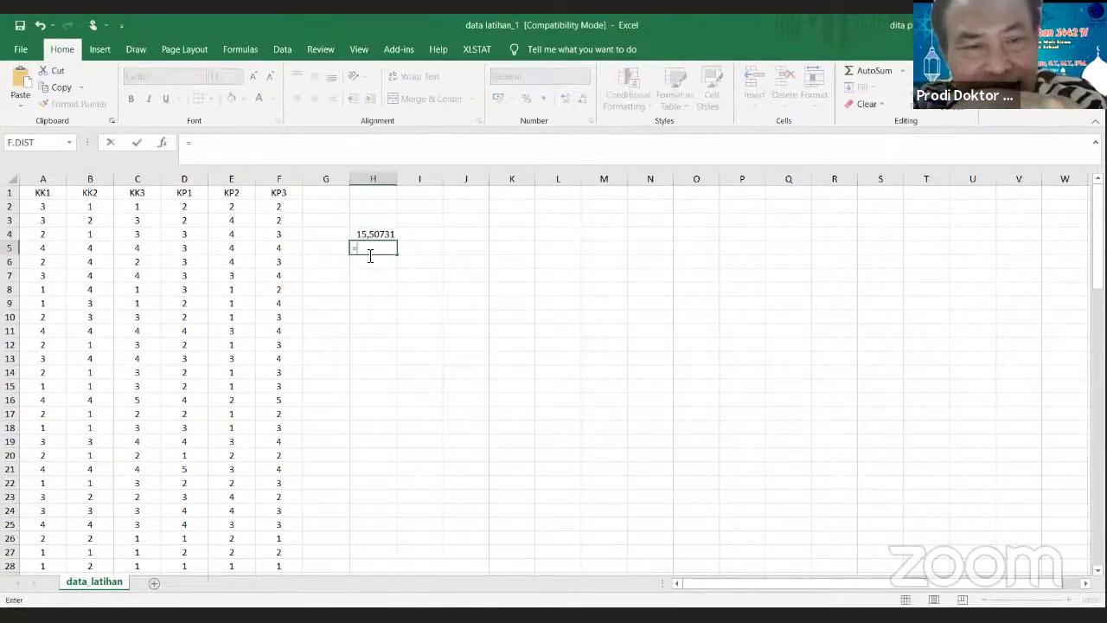
type("chi")
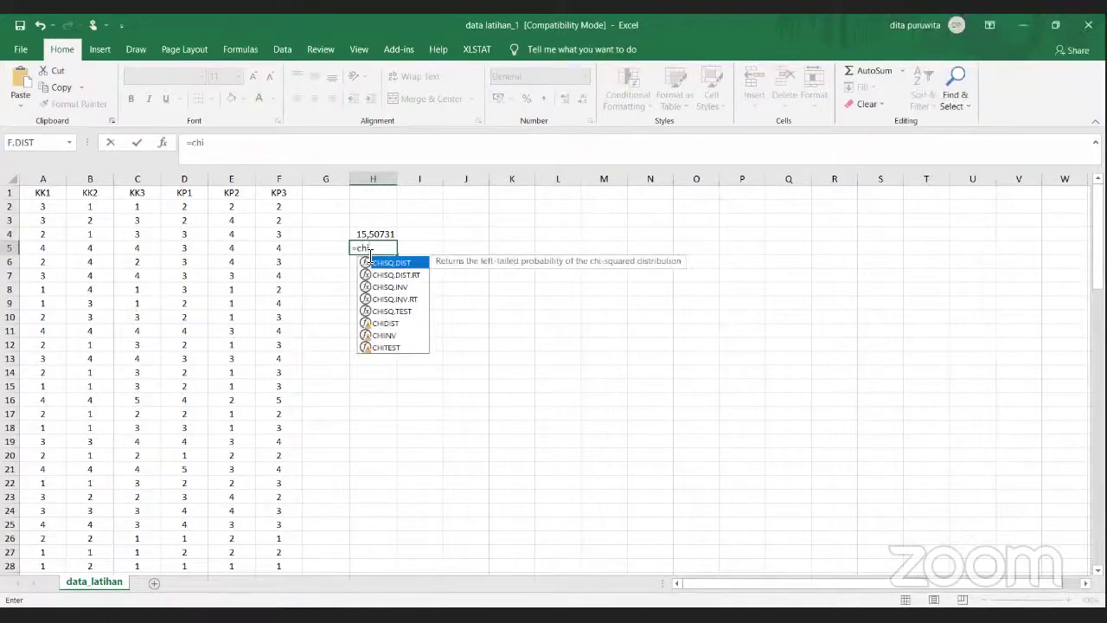
type("inv")
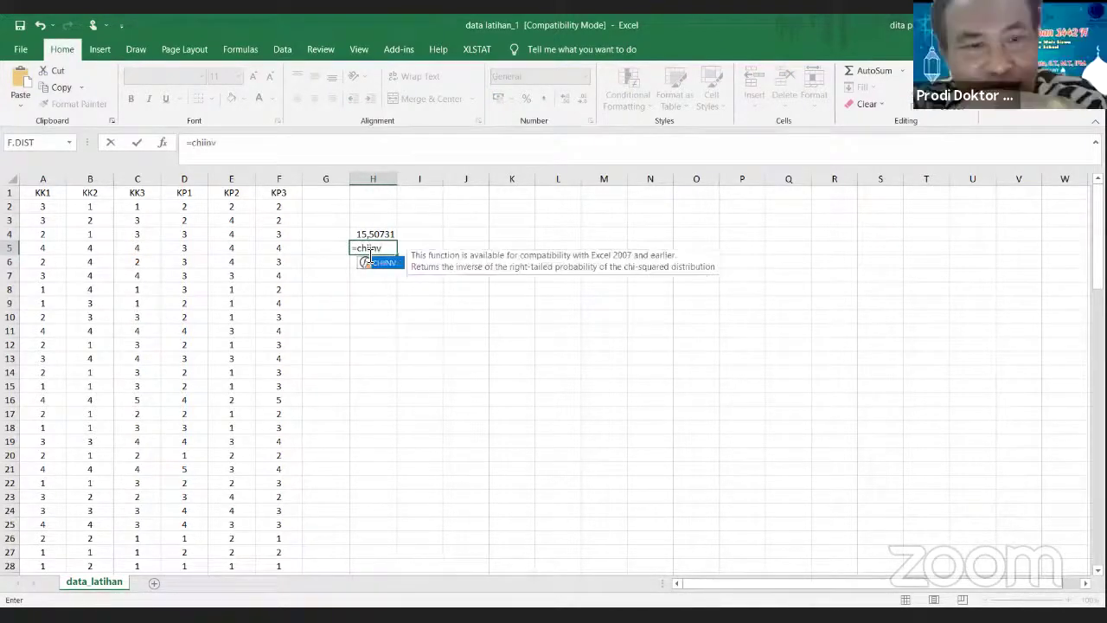
type("(")
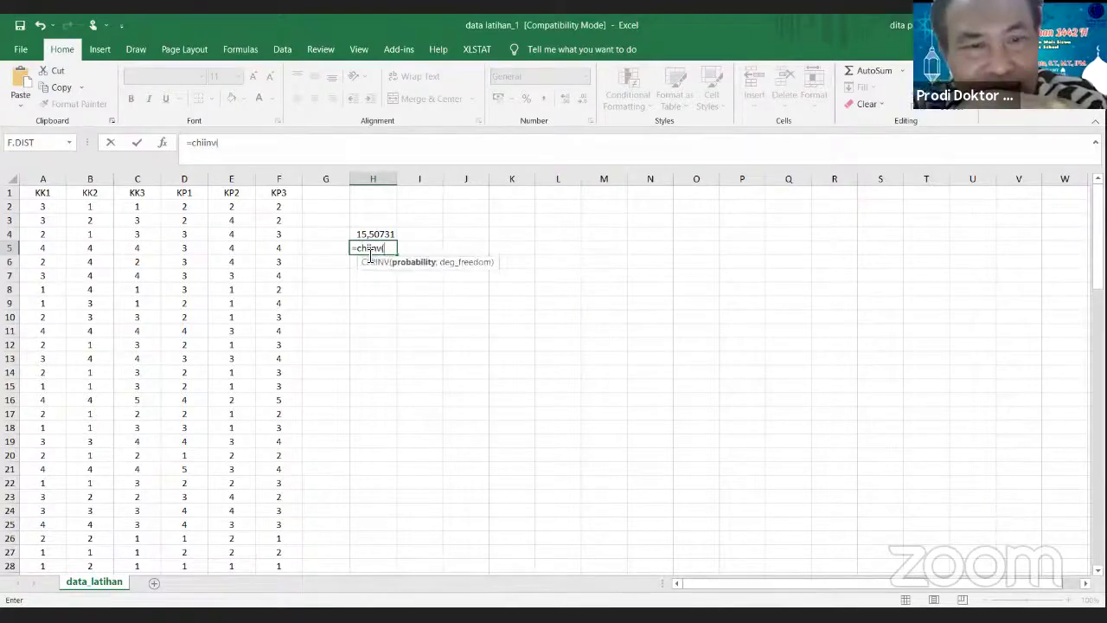
type("0")
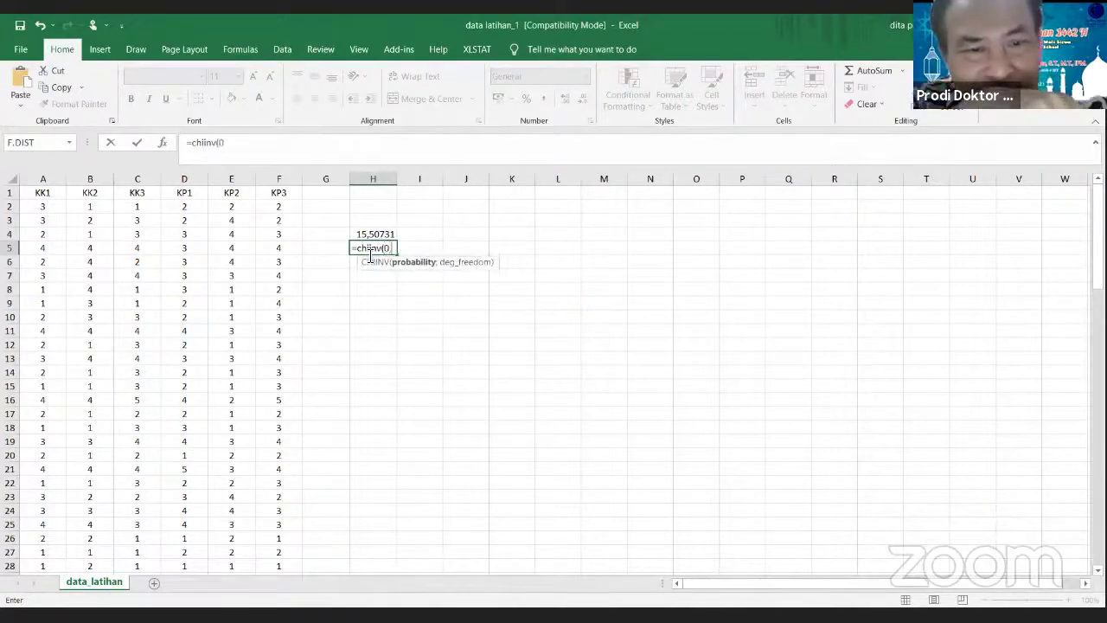
type(",01")
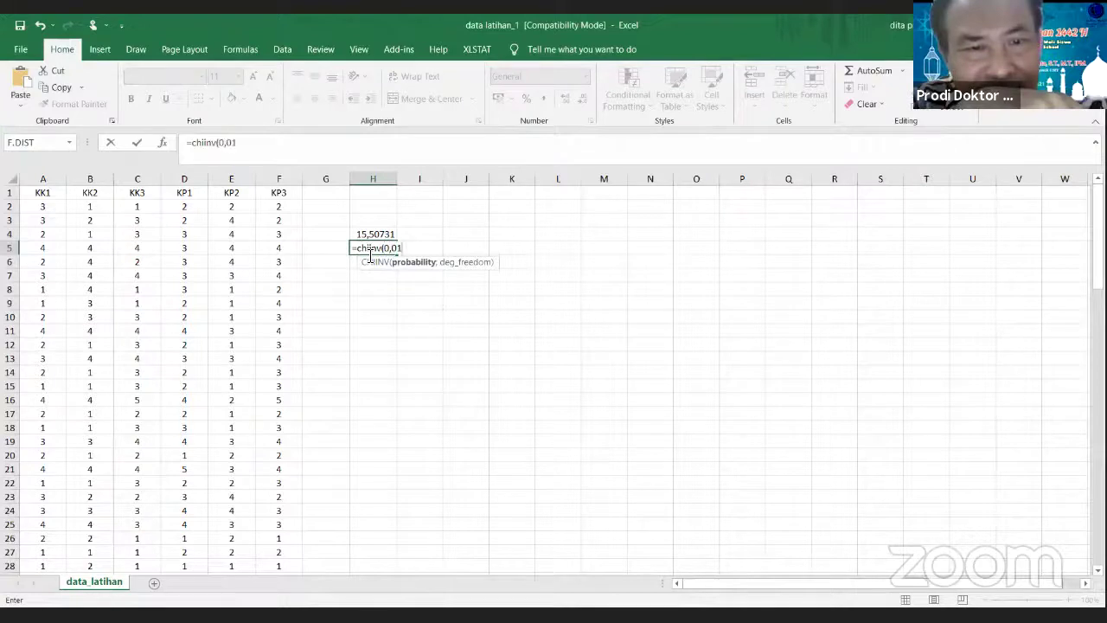
type(";")
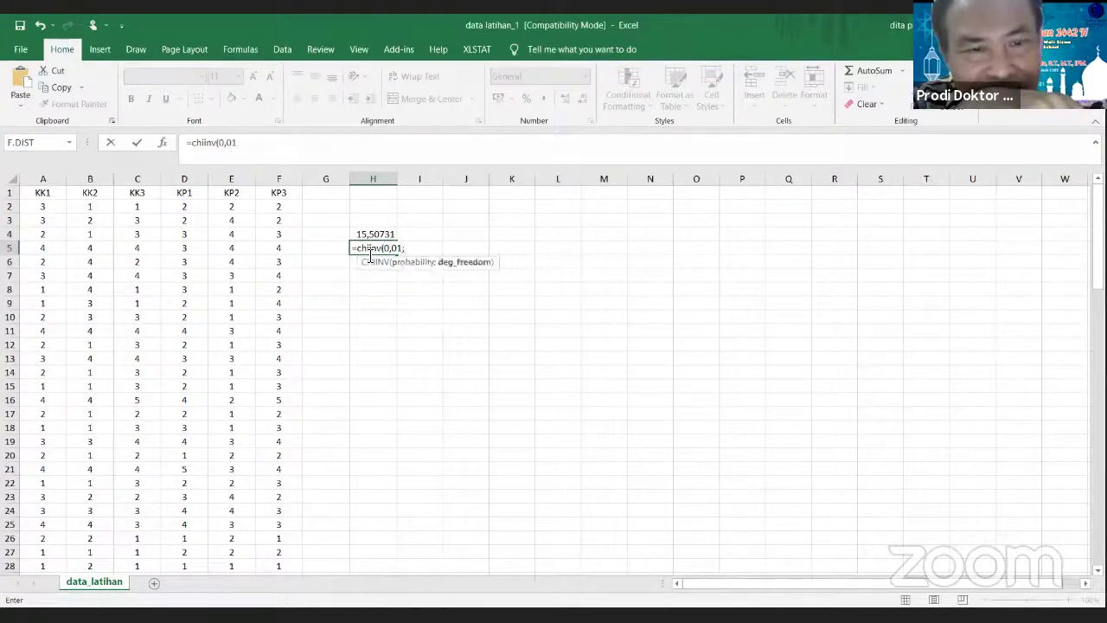
type("8)")
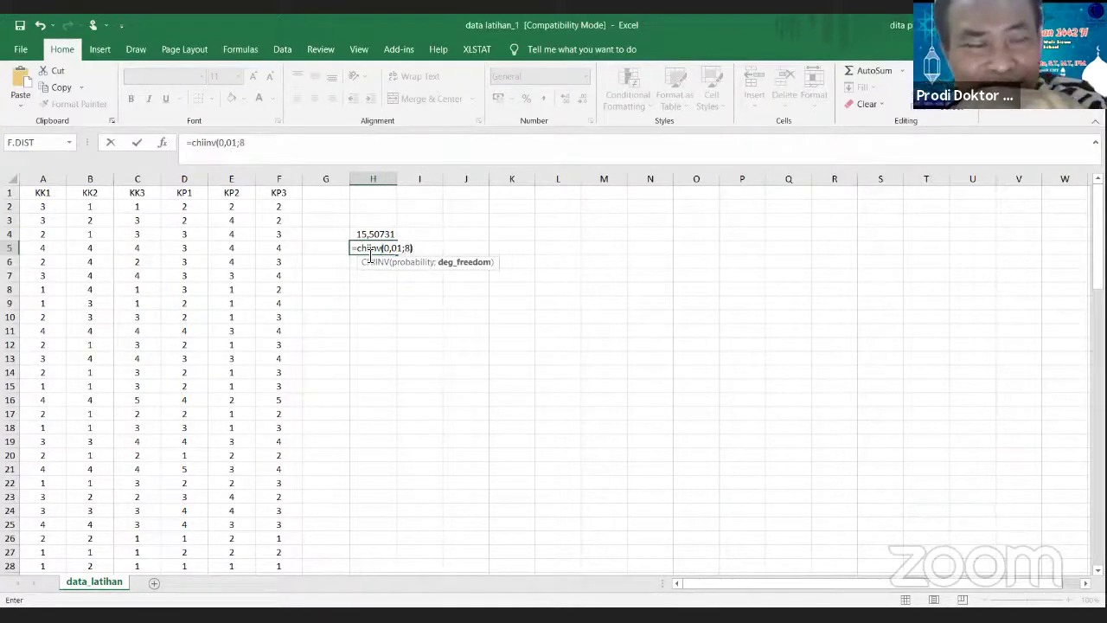
key("Return")
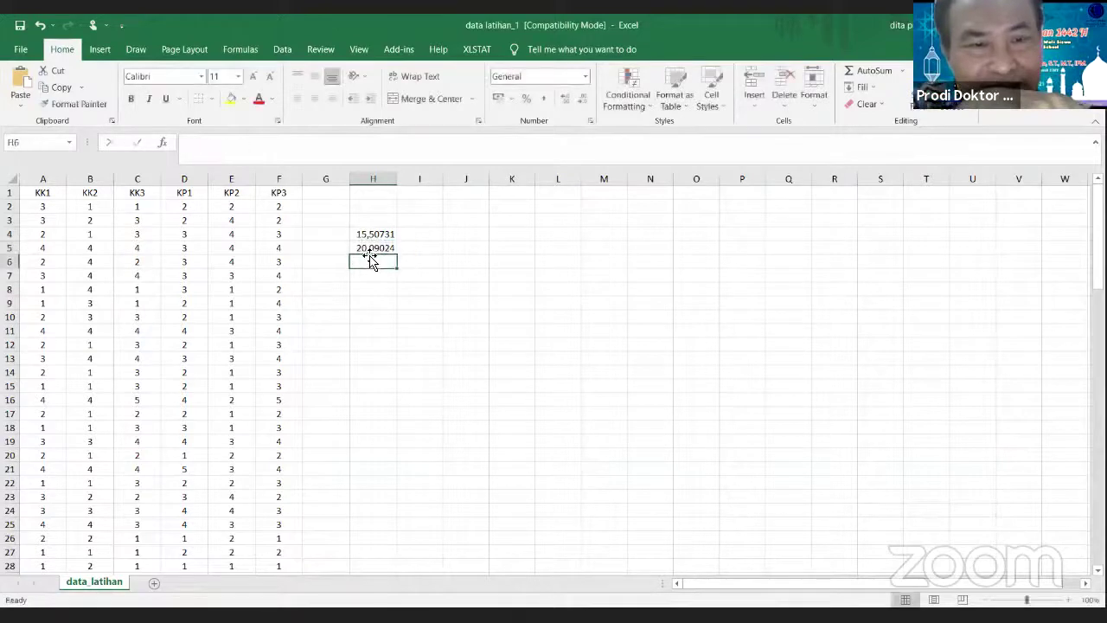